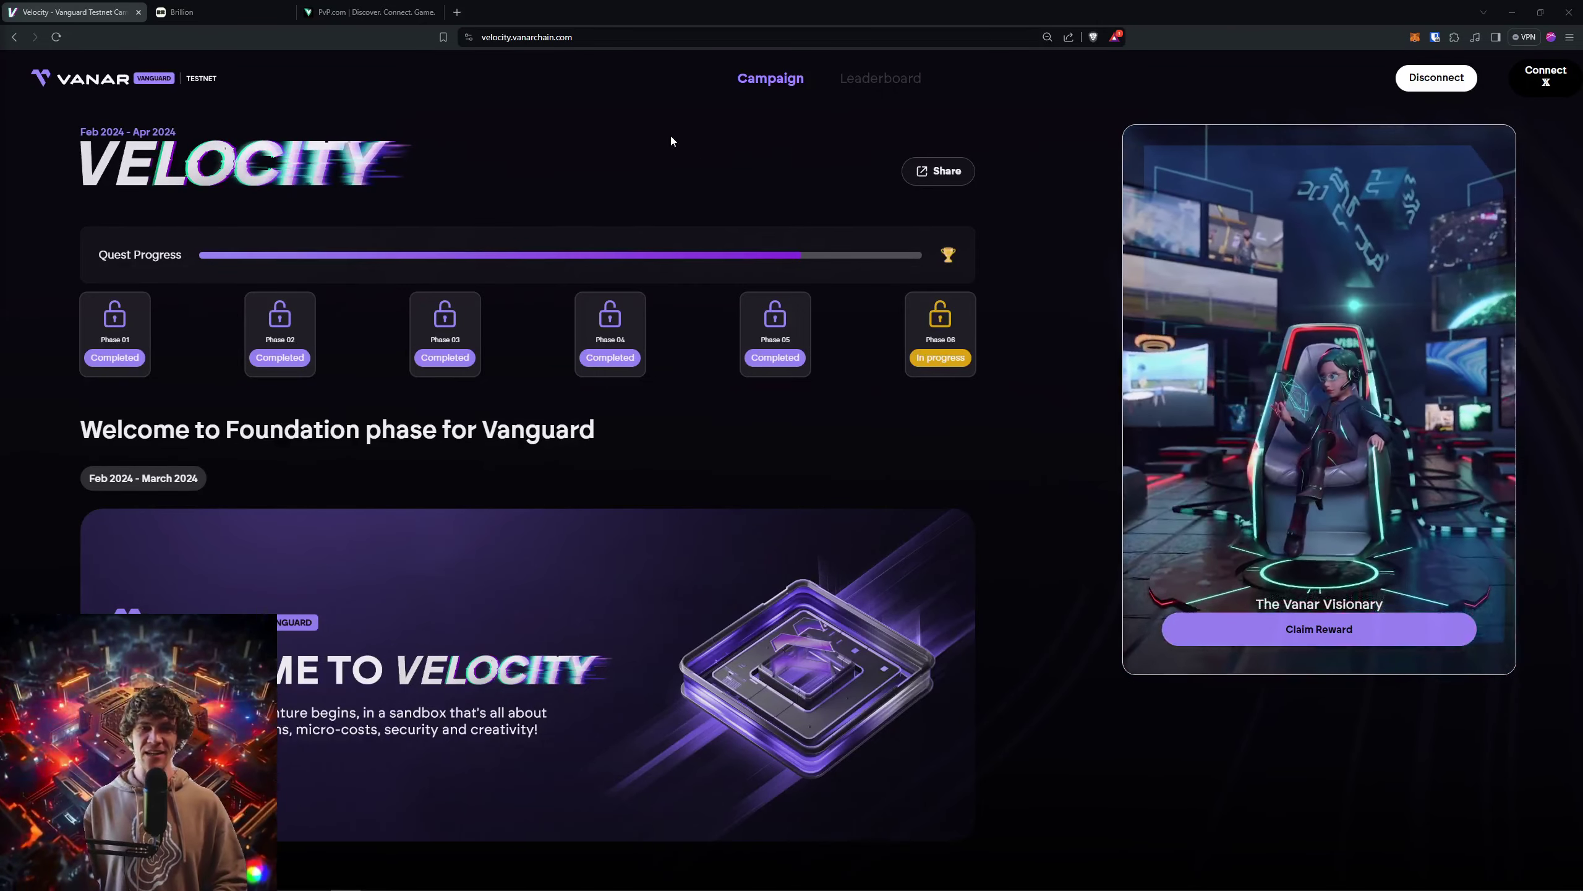
Step: Switch between the PvP.com and Brillion tabs, then return to the Velocity campaign page
left_click(378, 16)
left_click(222, 23)
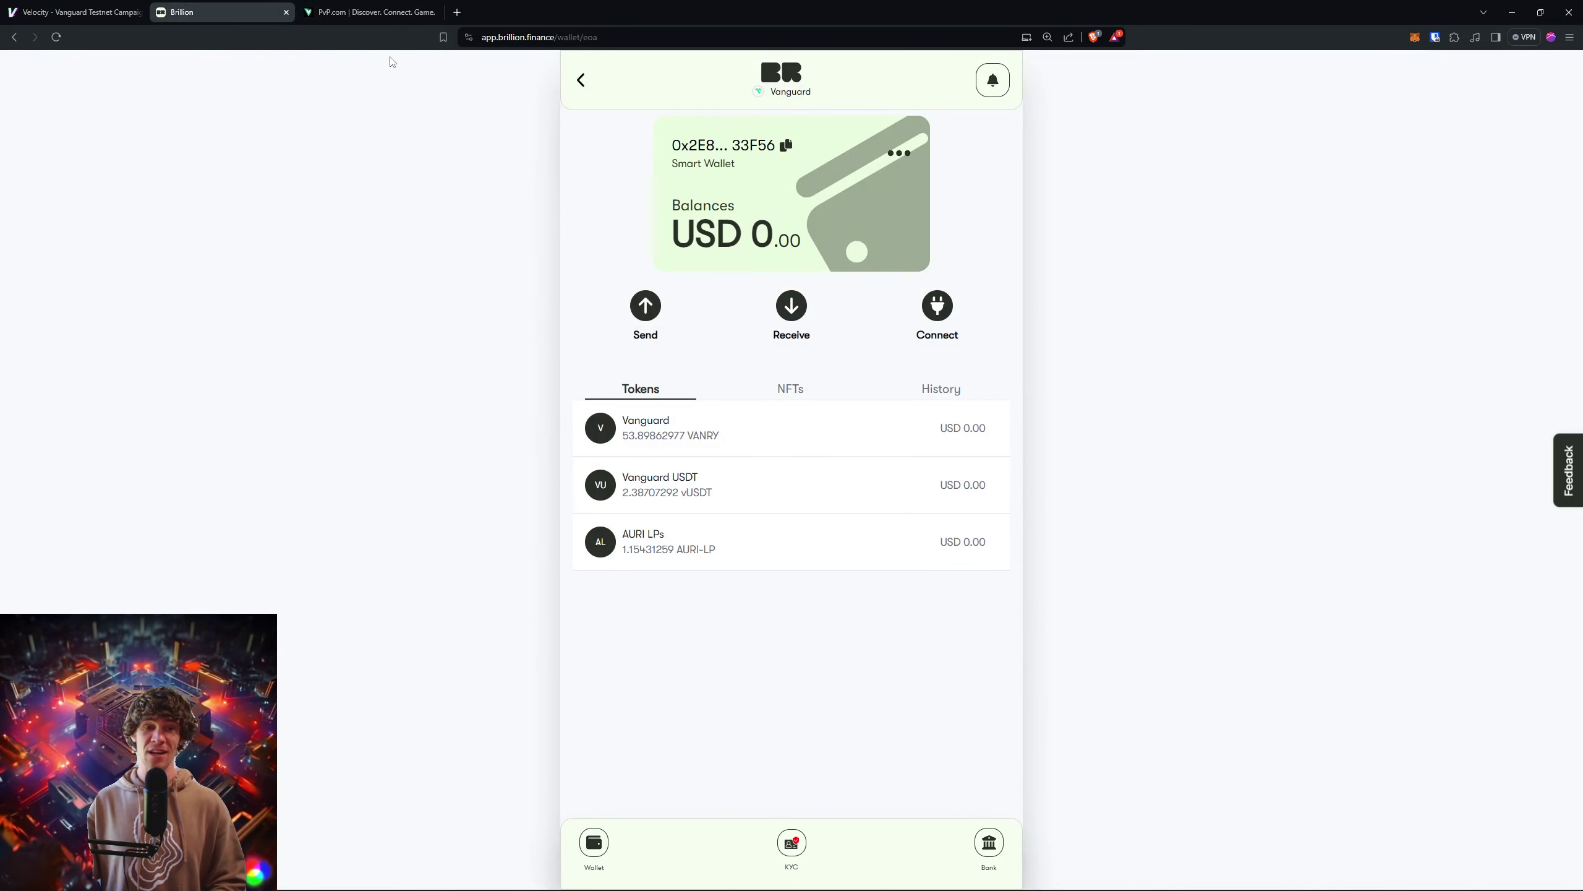
left_click(324, 15)
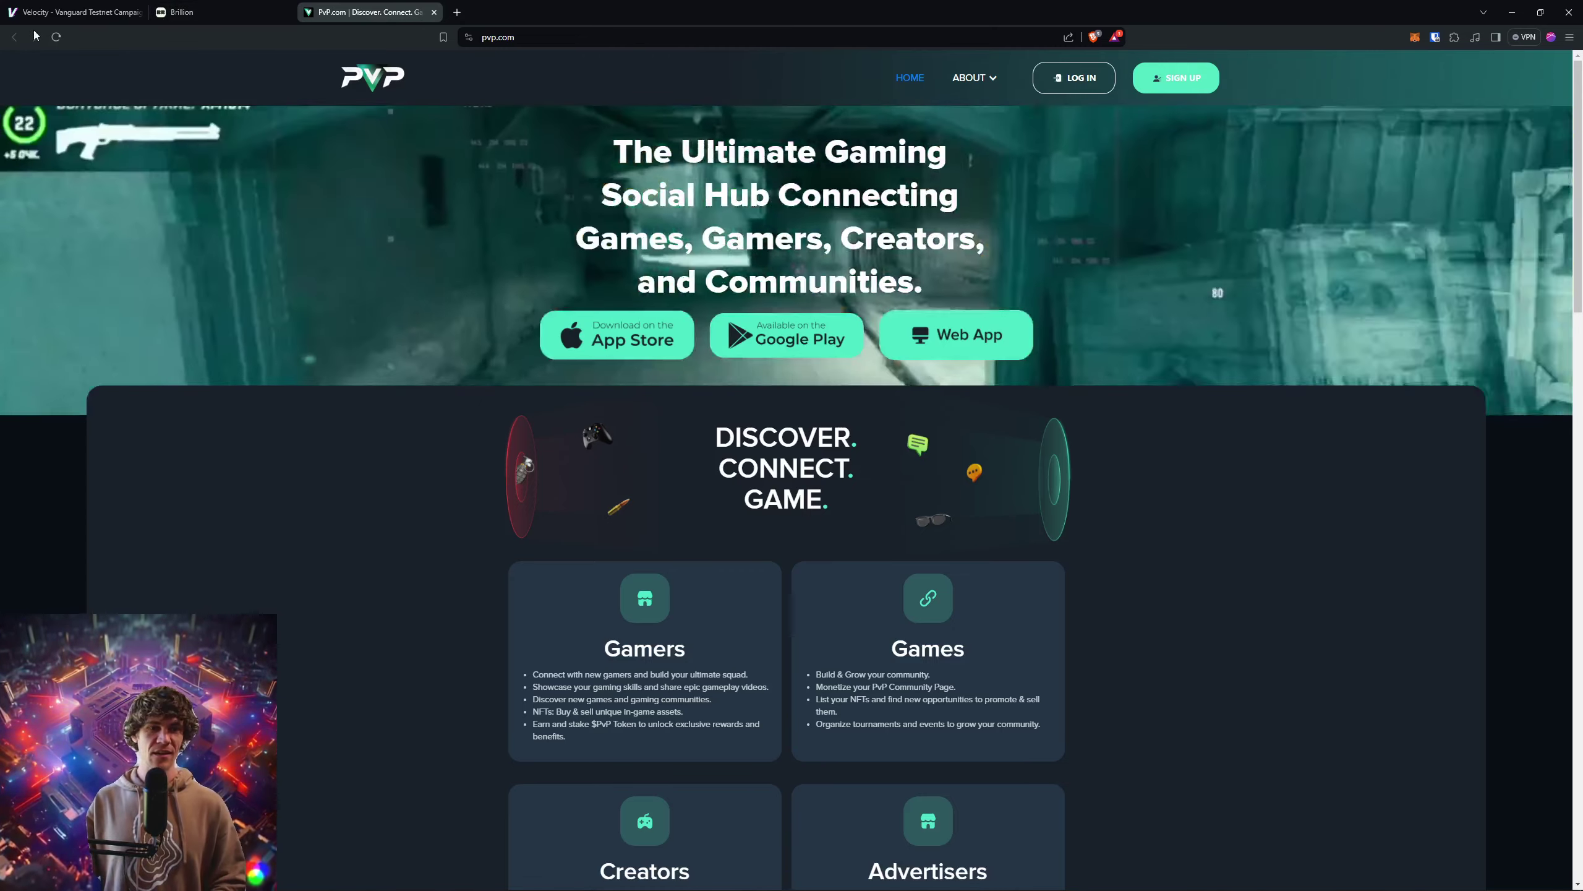
key("ctrl+1")
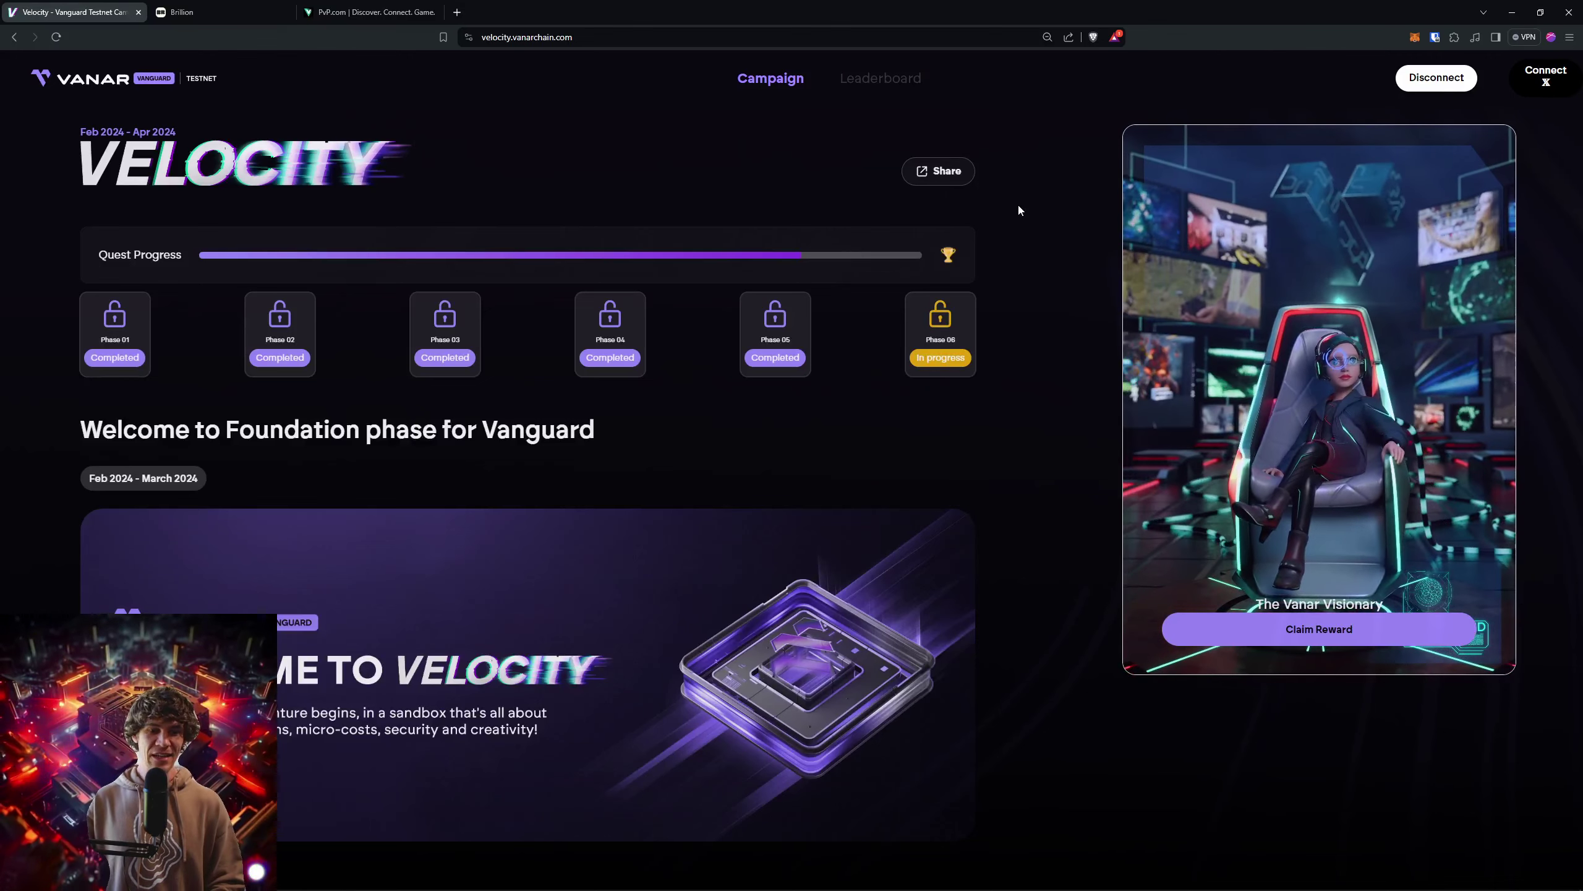
scroll(1037, 448, "down", 2)
scroll(1031, 447, "down", 5)
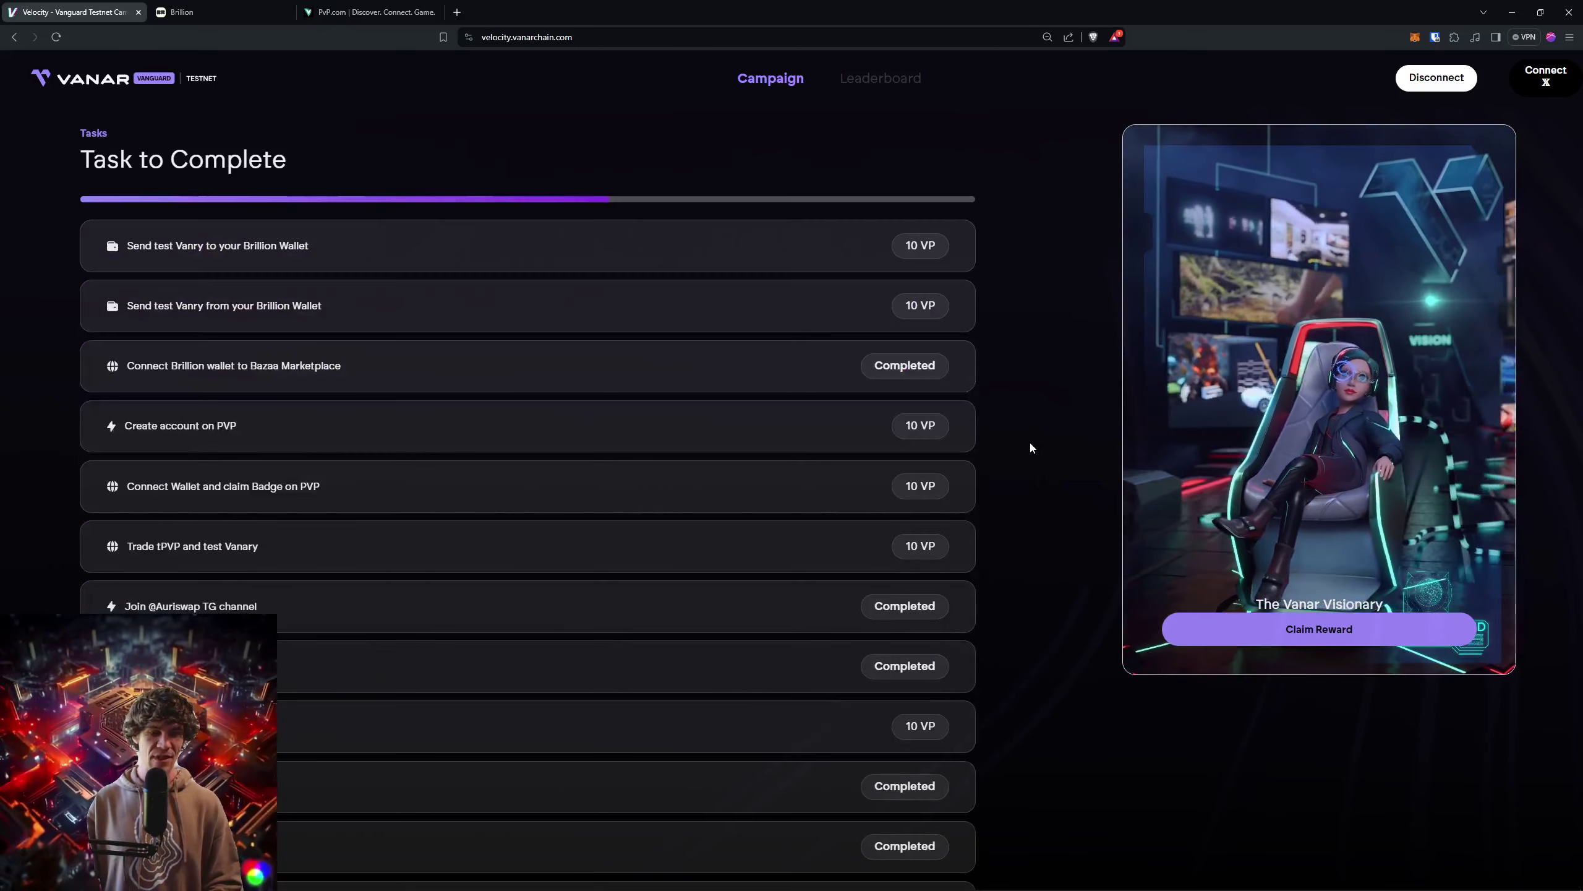
scroll(1029, 444, "down", 2)
scroll(1030, 437, "down", 3)
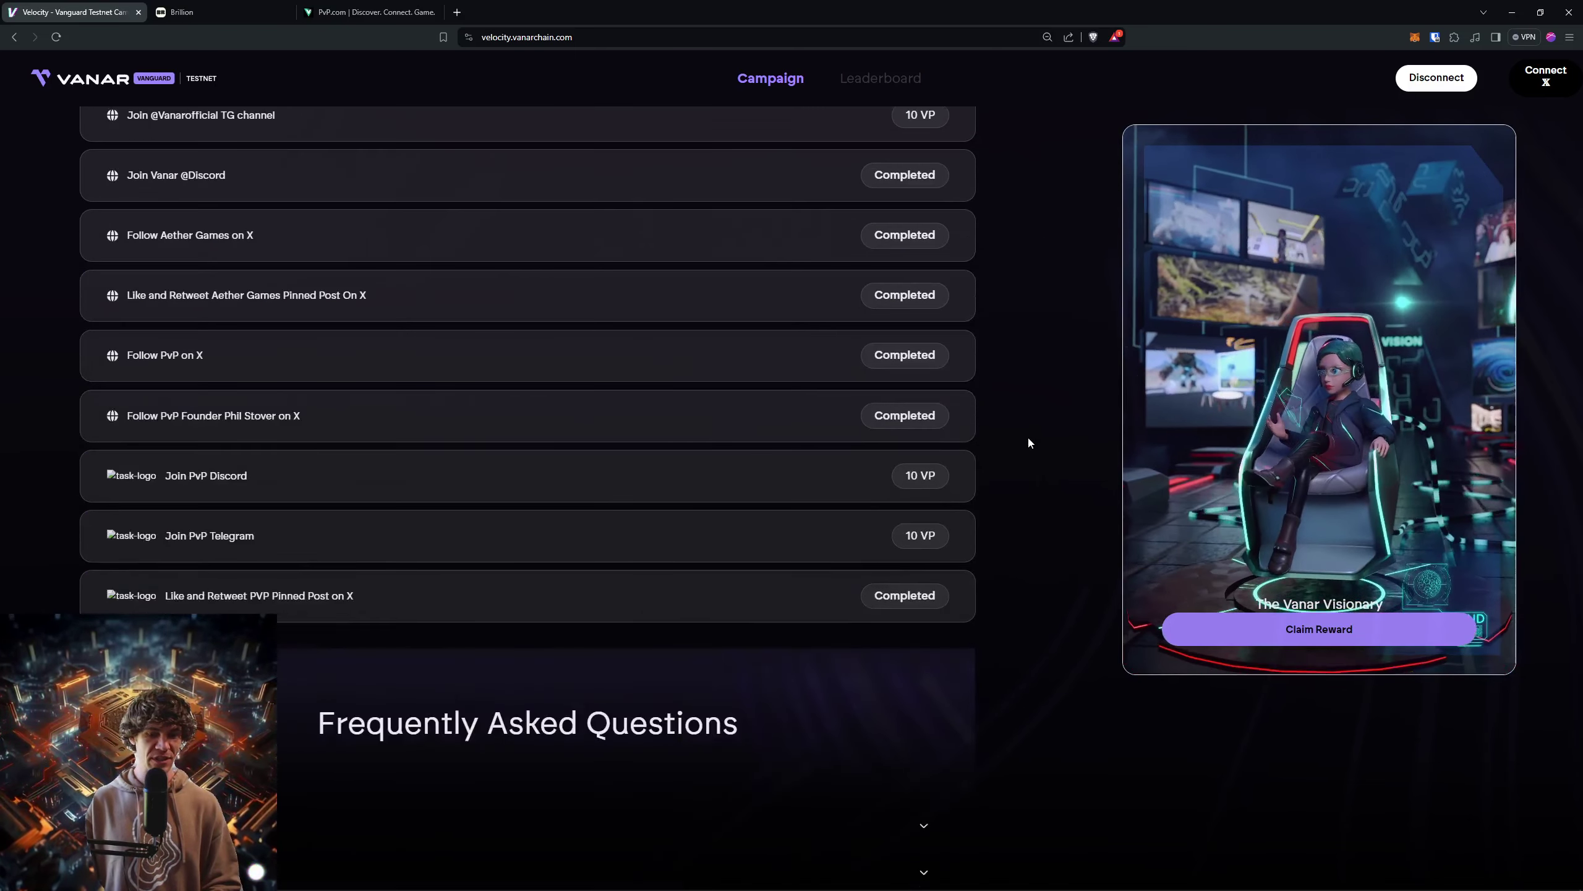
scroll(1028, 441, "down", 1)
scroll(1025, 441, "up", 5)
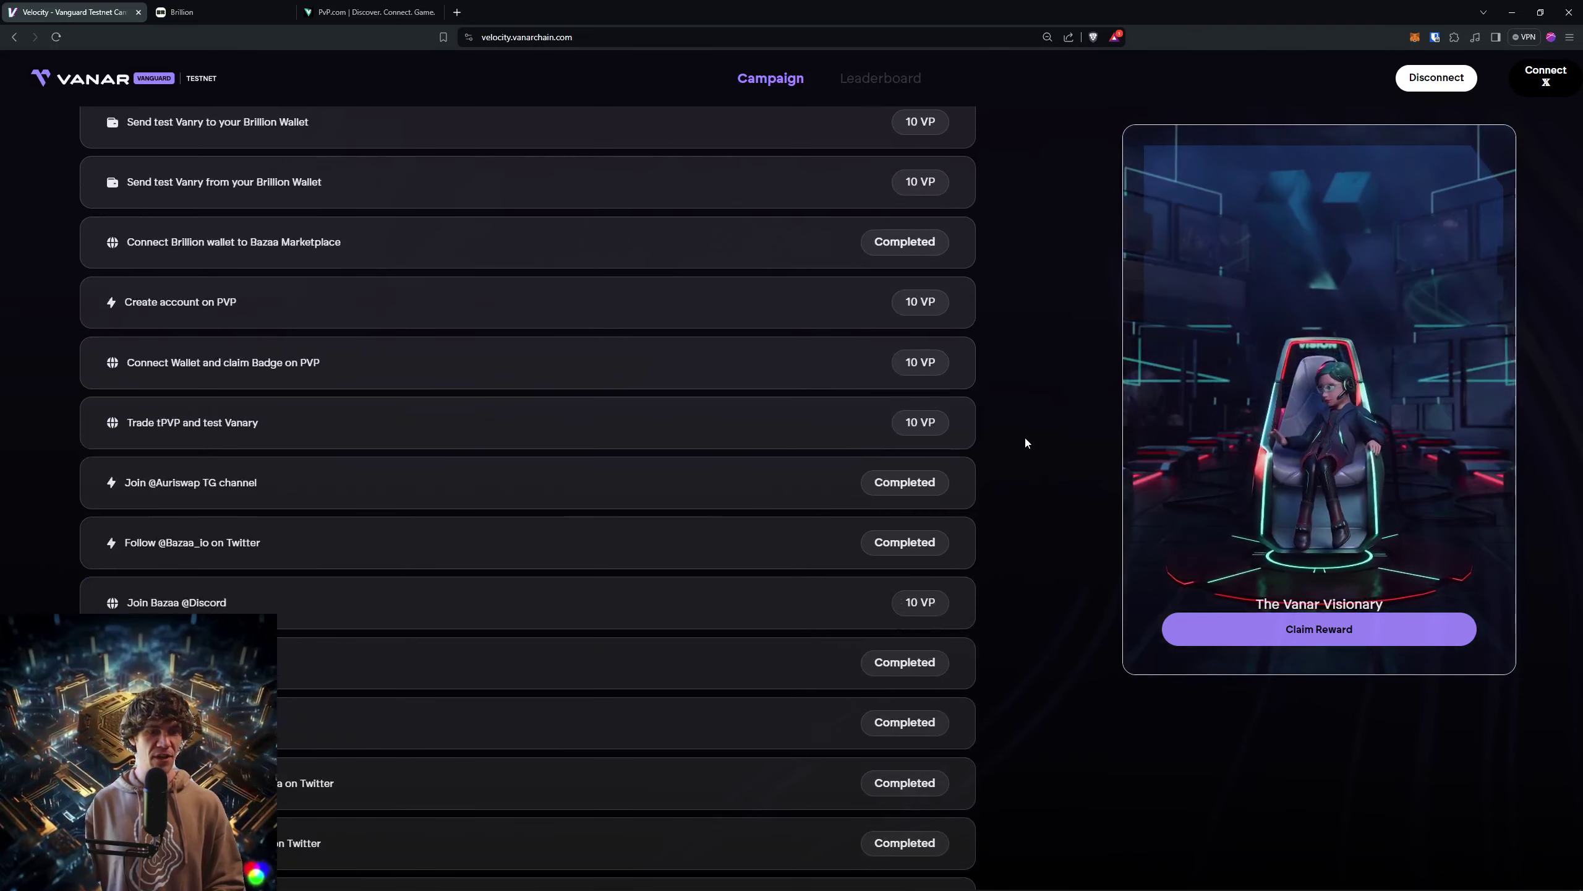
scroll(1008, 420, "up", 1)
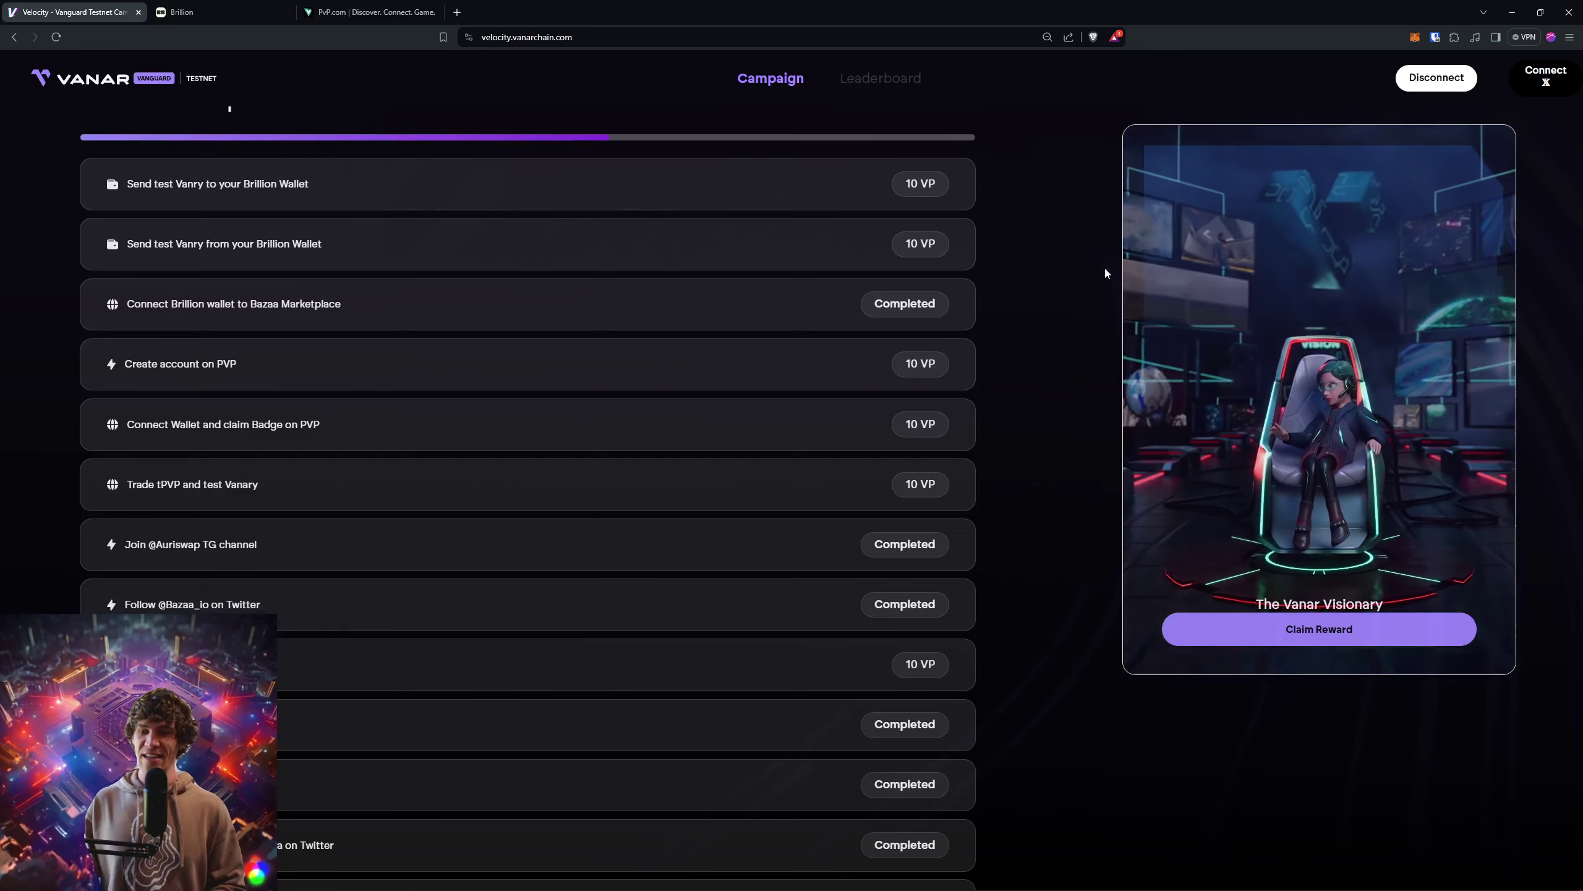
scroll(1023, 282, "up", 2)
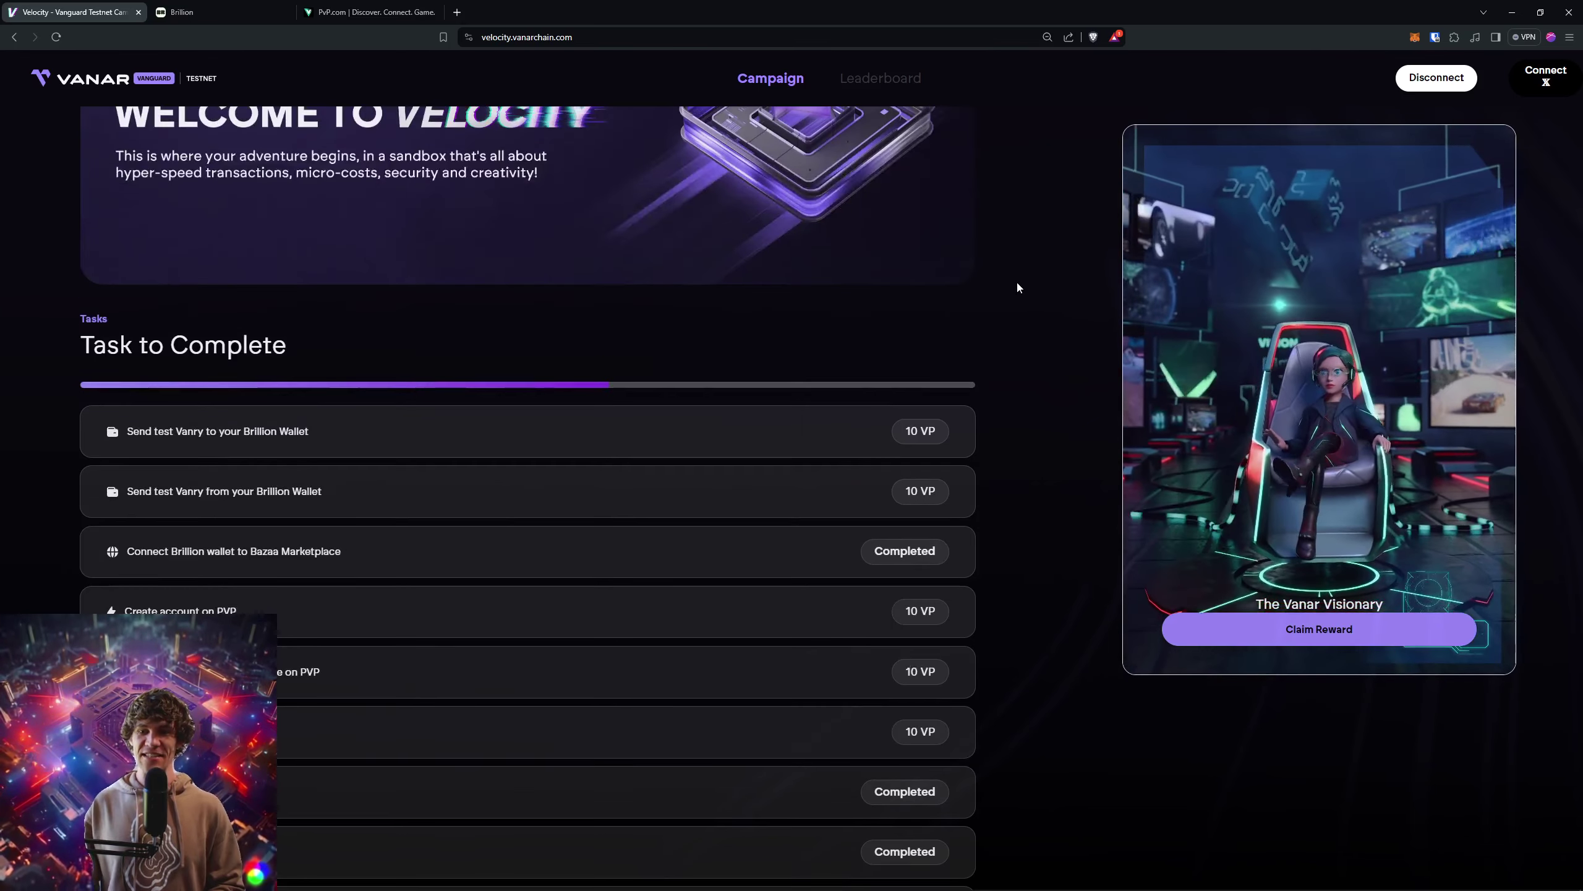
scroll(1017, 288, "up", 3)
scroll(1026, 325, "up", 2)
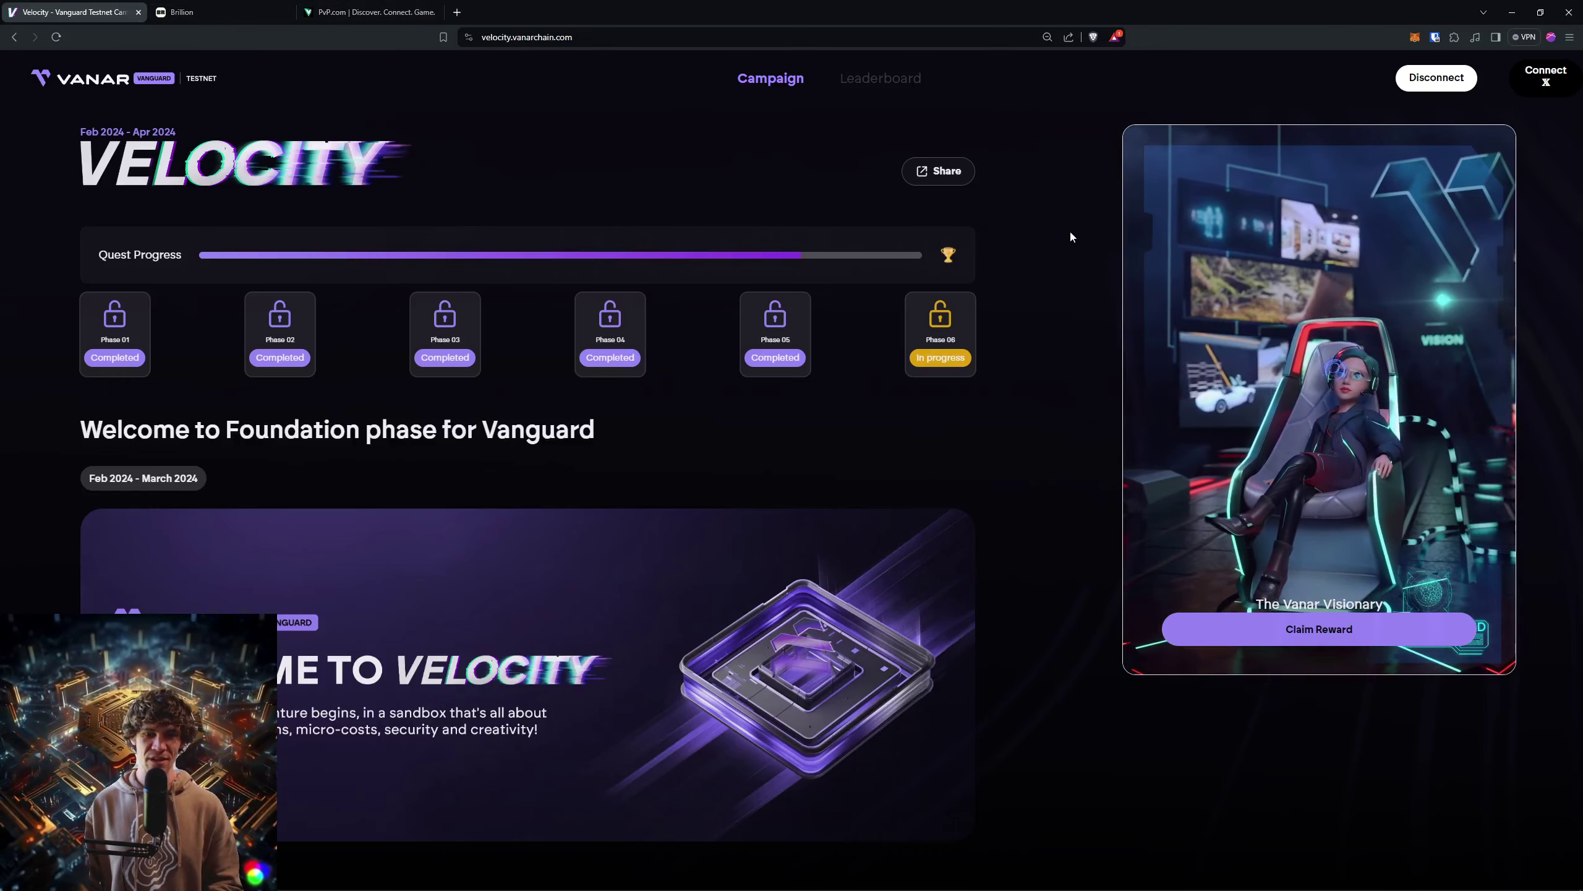
scroll(1064, 297, "down", 4)
Step: Back out of the Brillion wallet view, accept the mainnet risk warning, dismiss the error, and reload
left_click(199, 13)
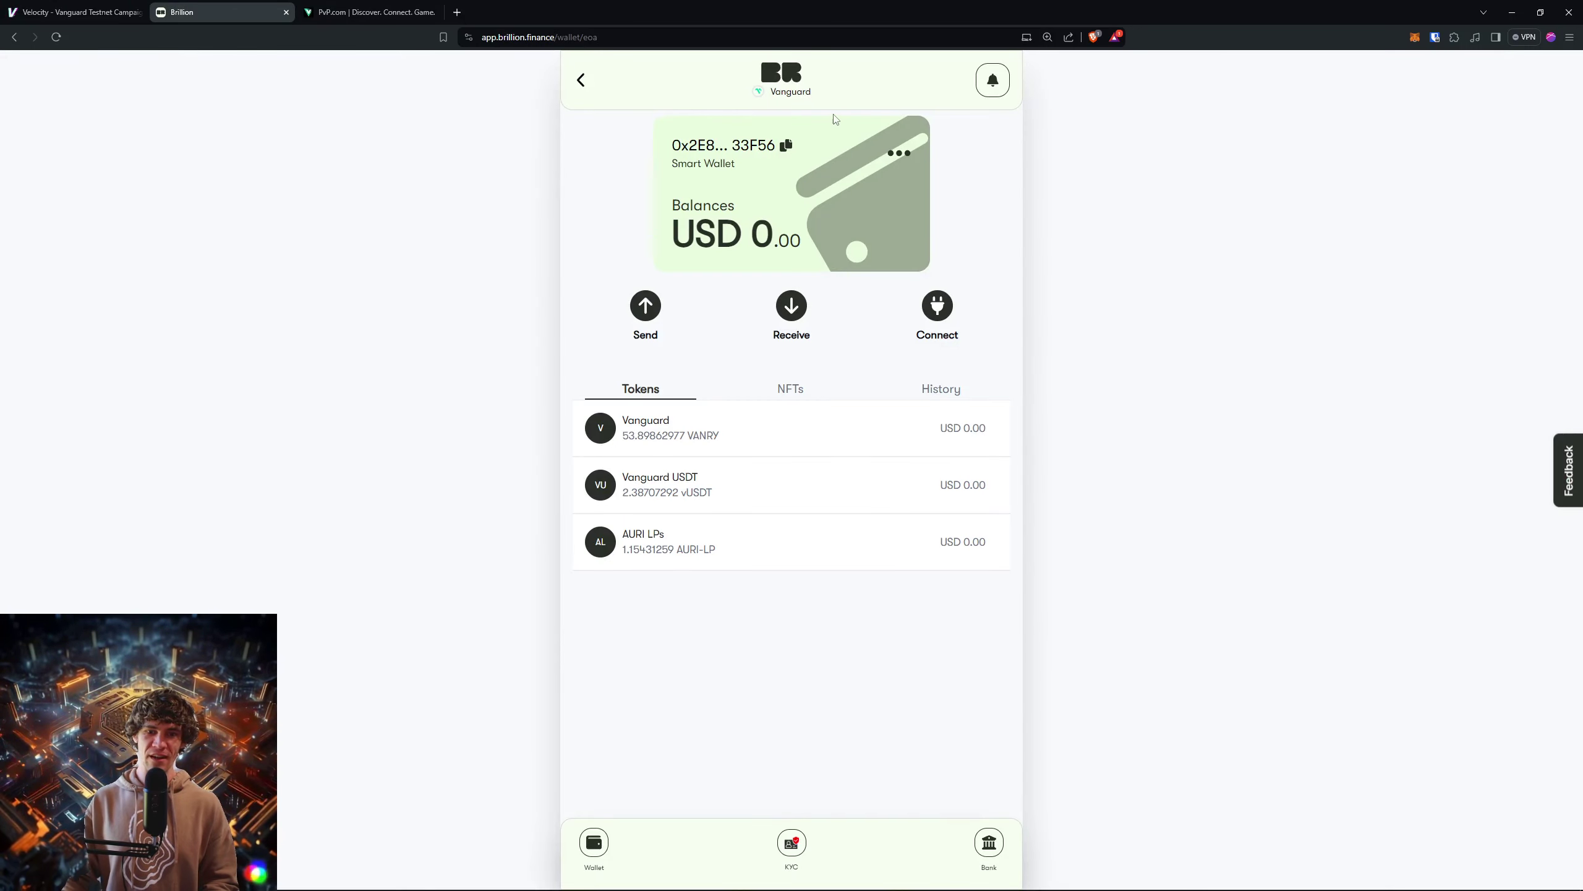
left_click(580, 82)
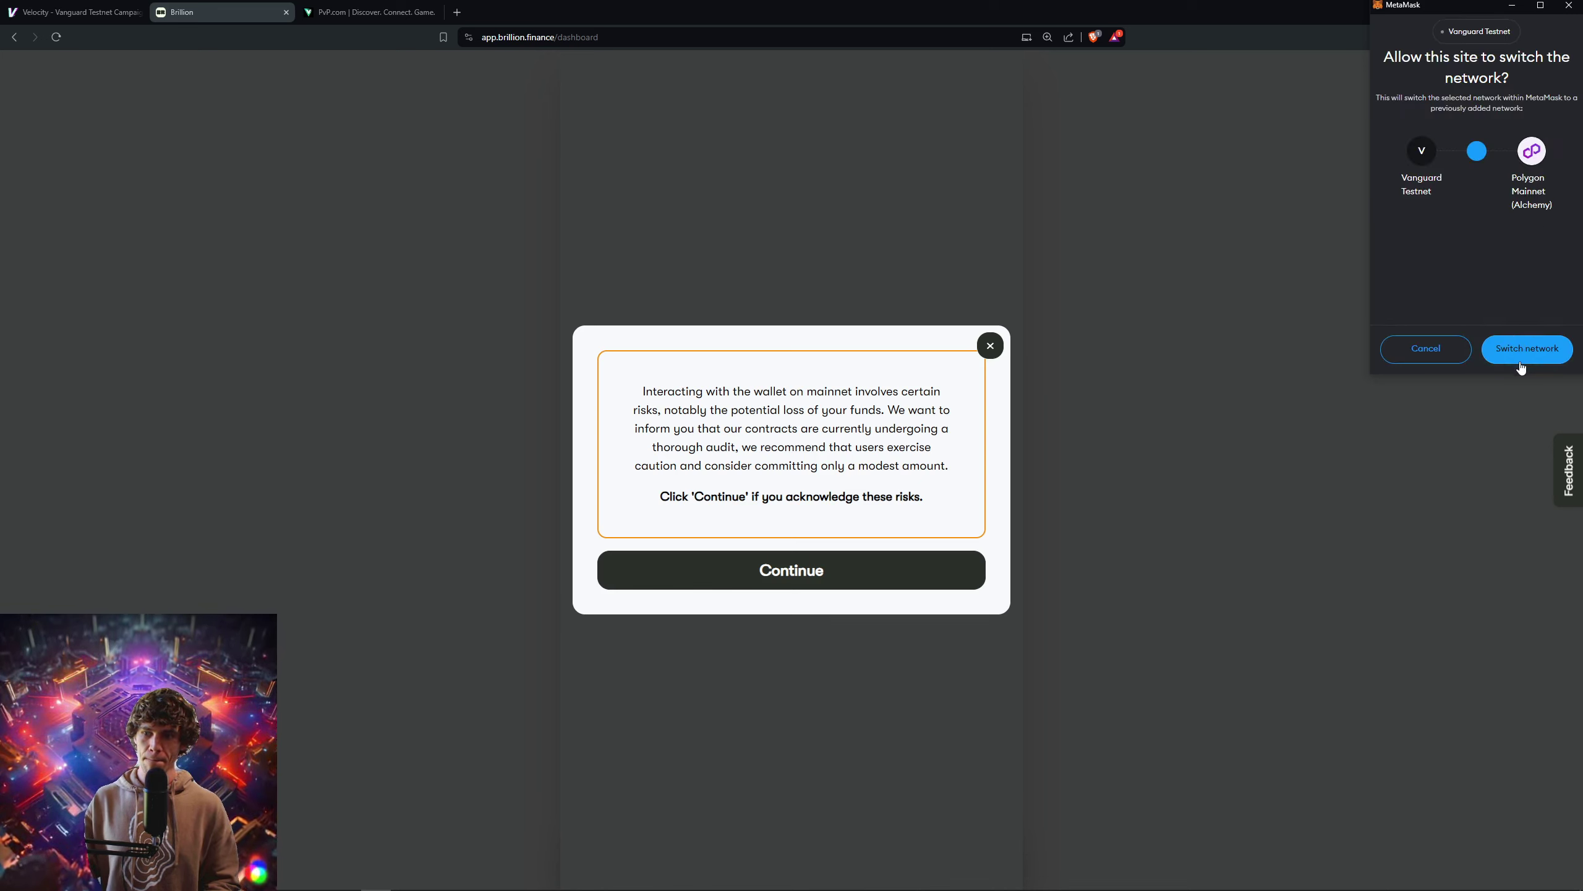
left_click(837, 575)
left_click(997, 91)
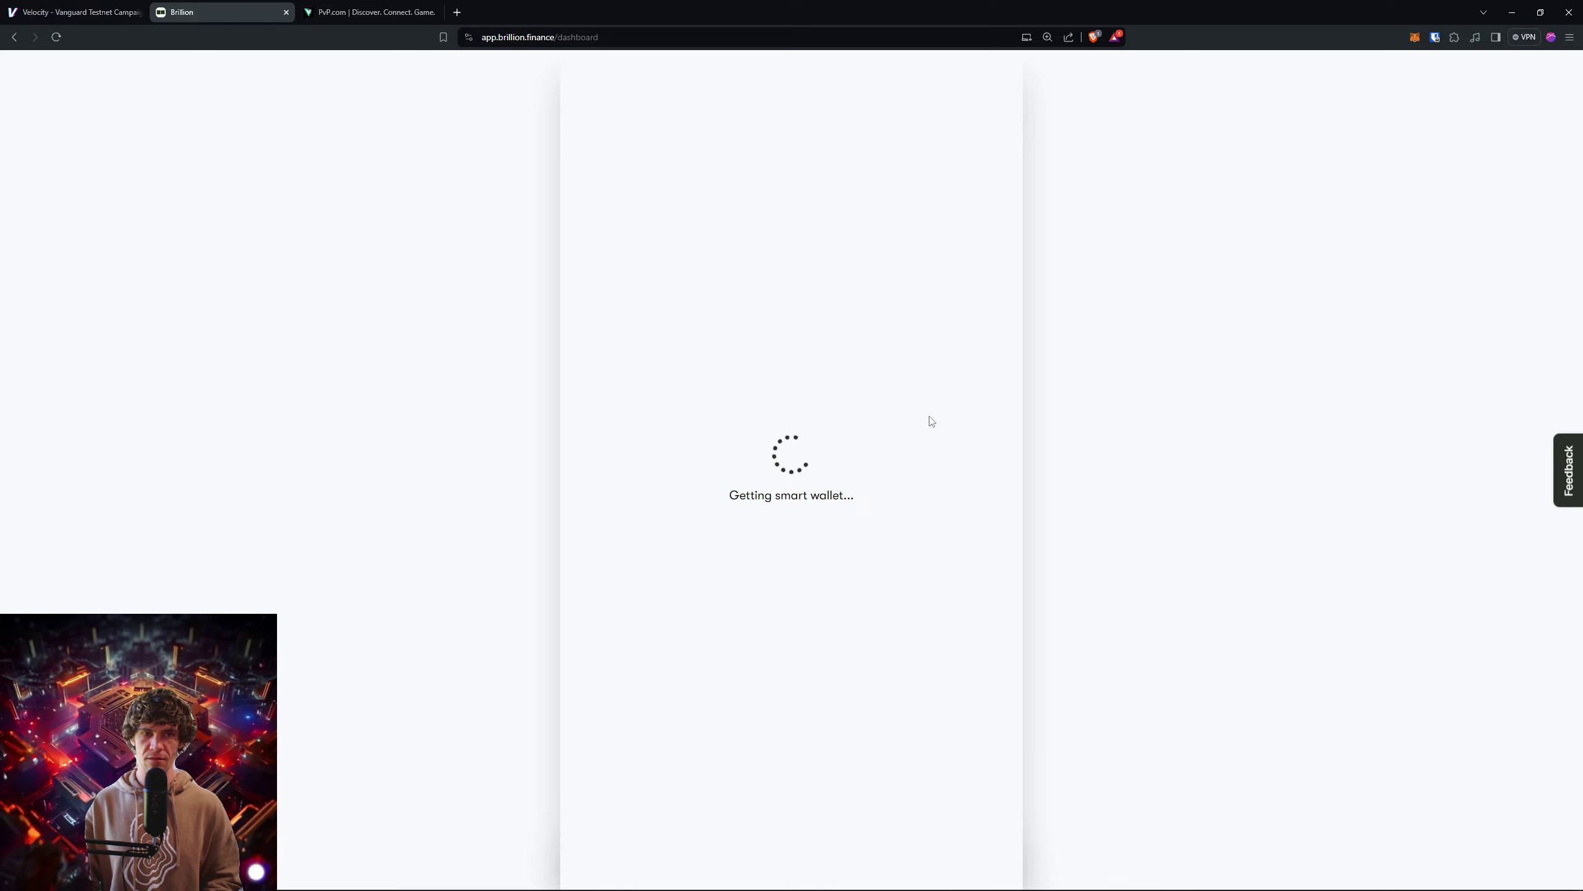
key("ctrl+t")
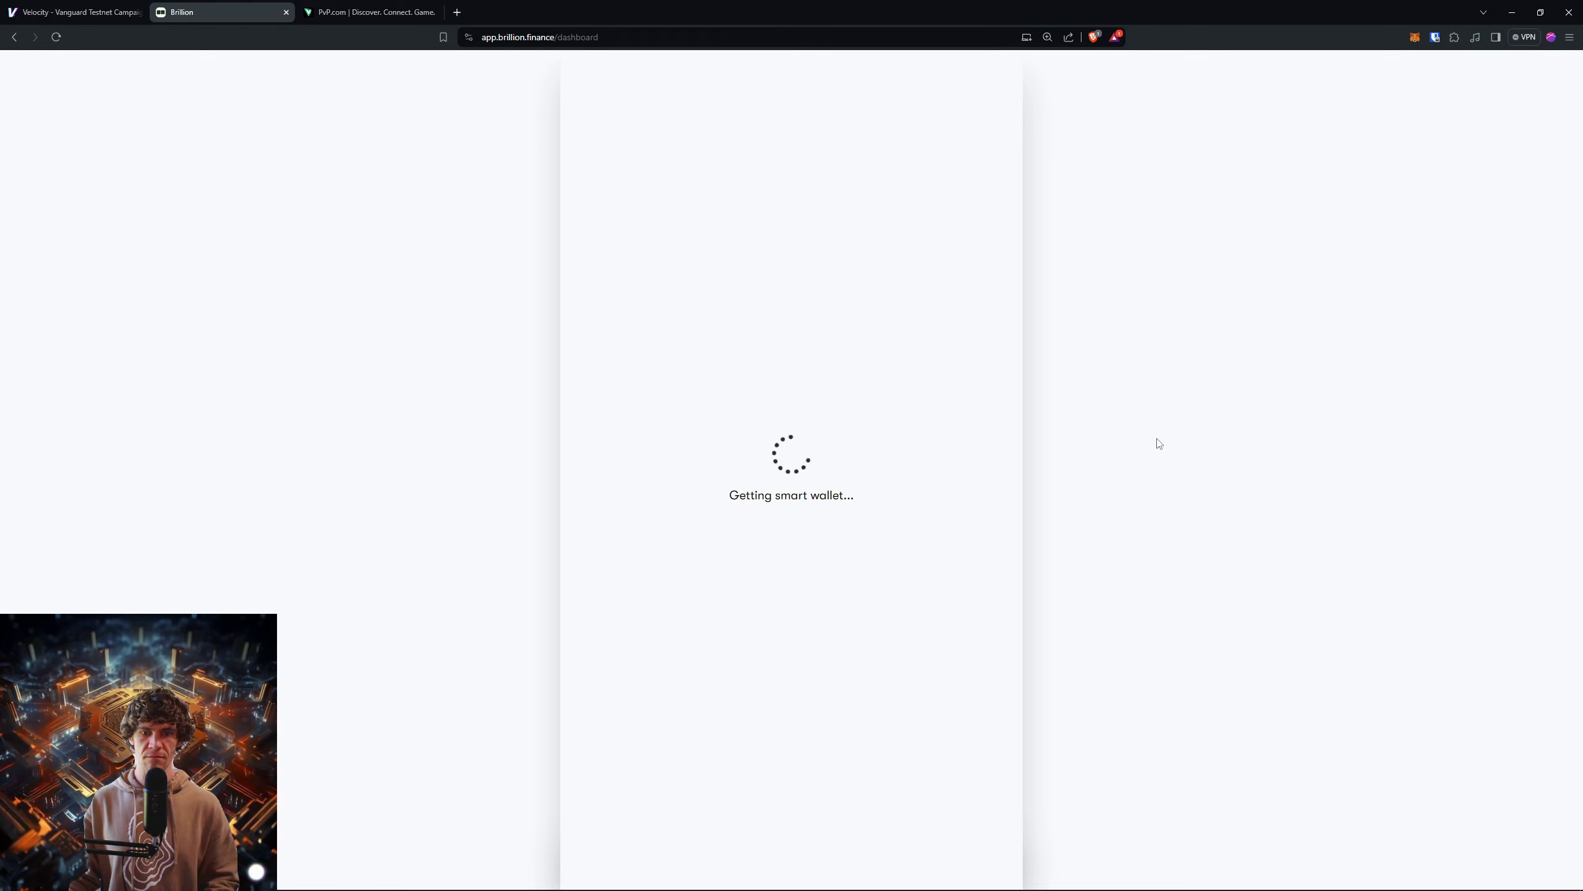
Step: Open Brillion in a new tab from the Velocity campaign after reviewing Brave's installed extensions
left_click(68, 17)
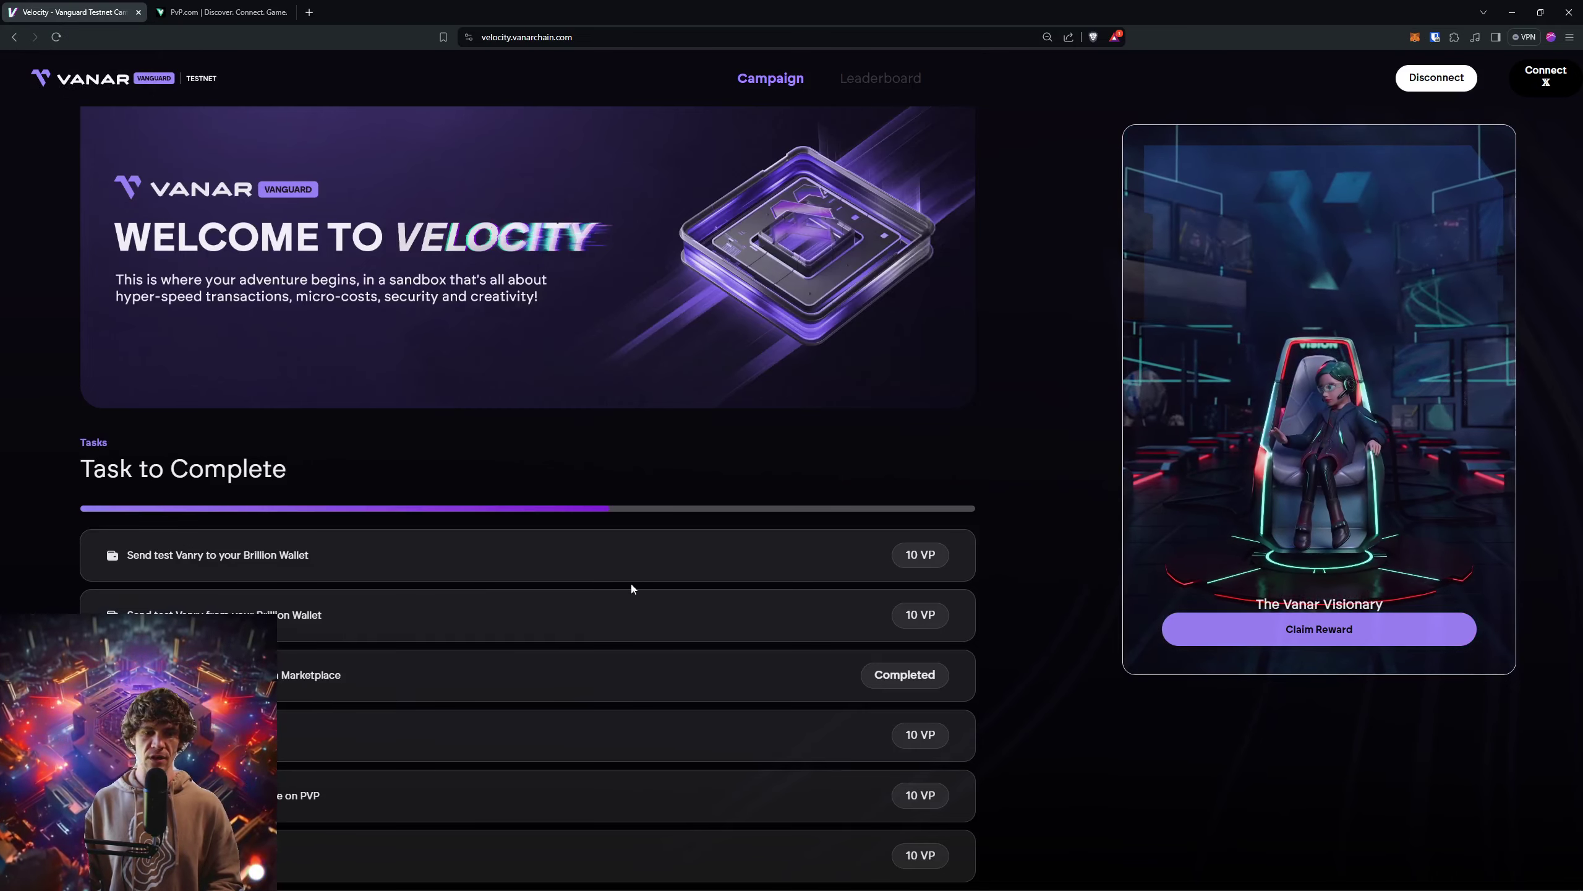
left_click(619, 551)
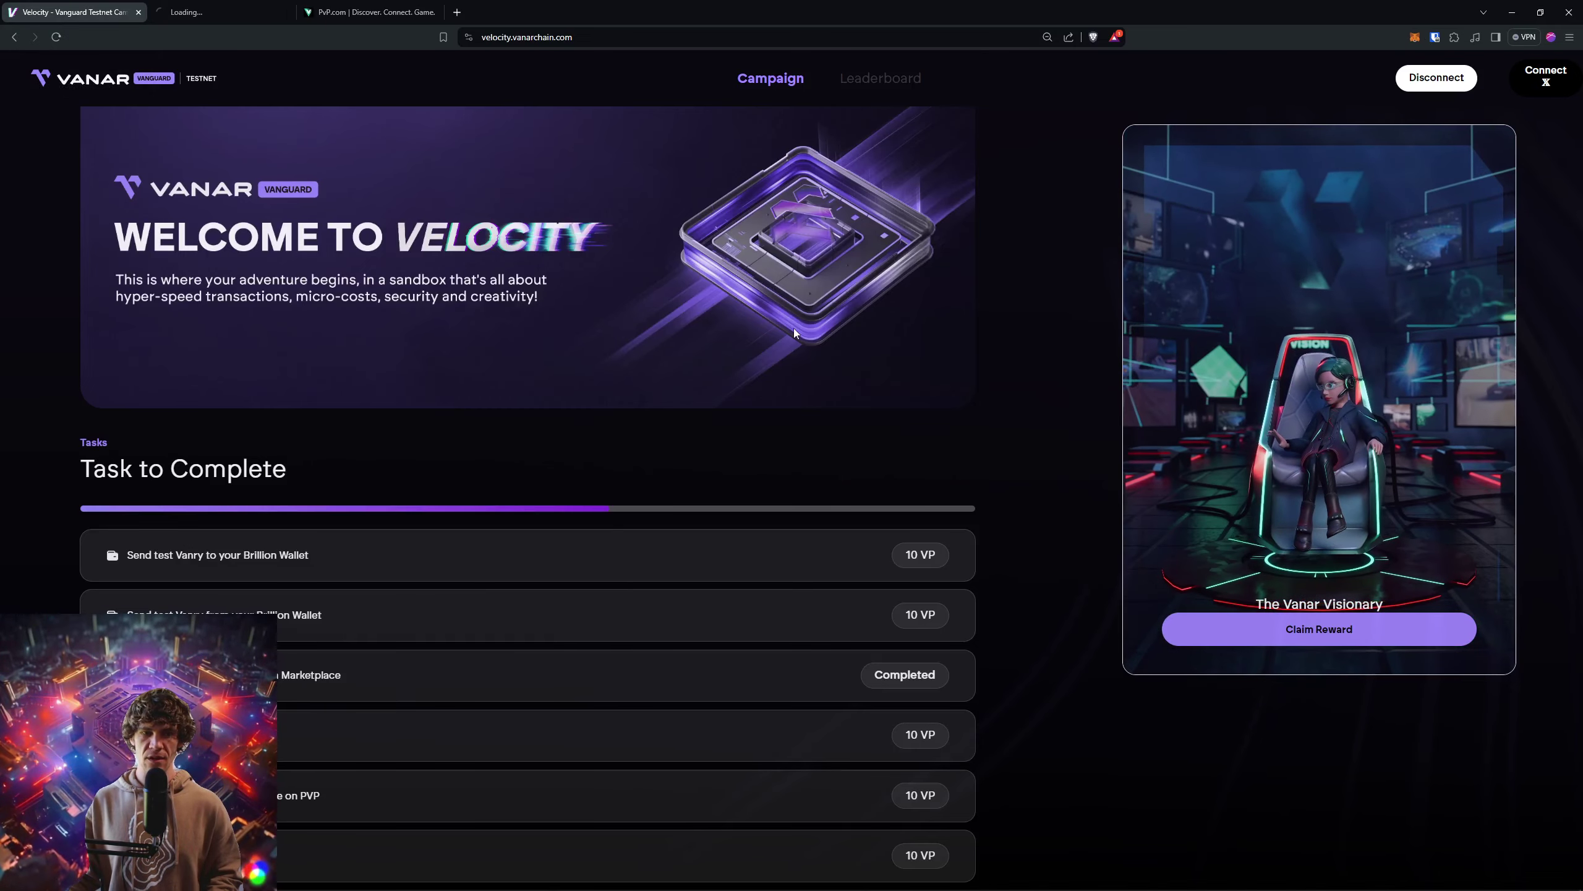
left_click(1454, 37)
left_click(1331, 360)
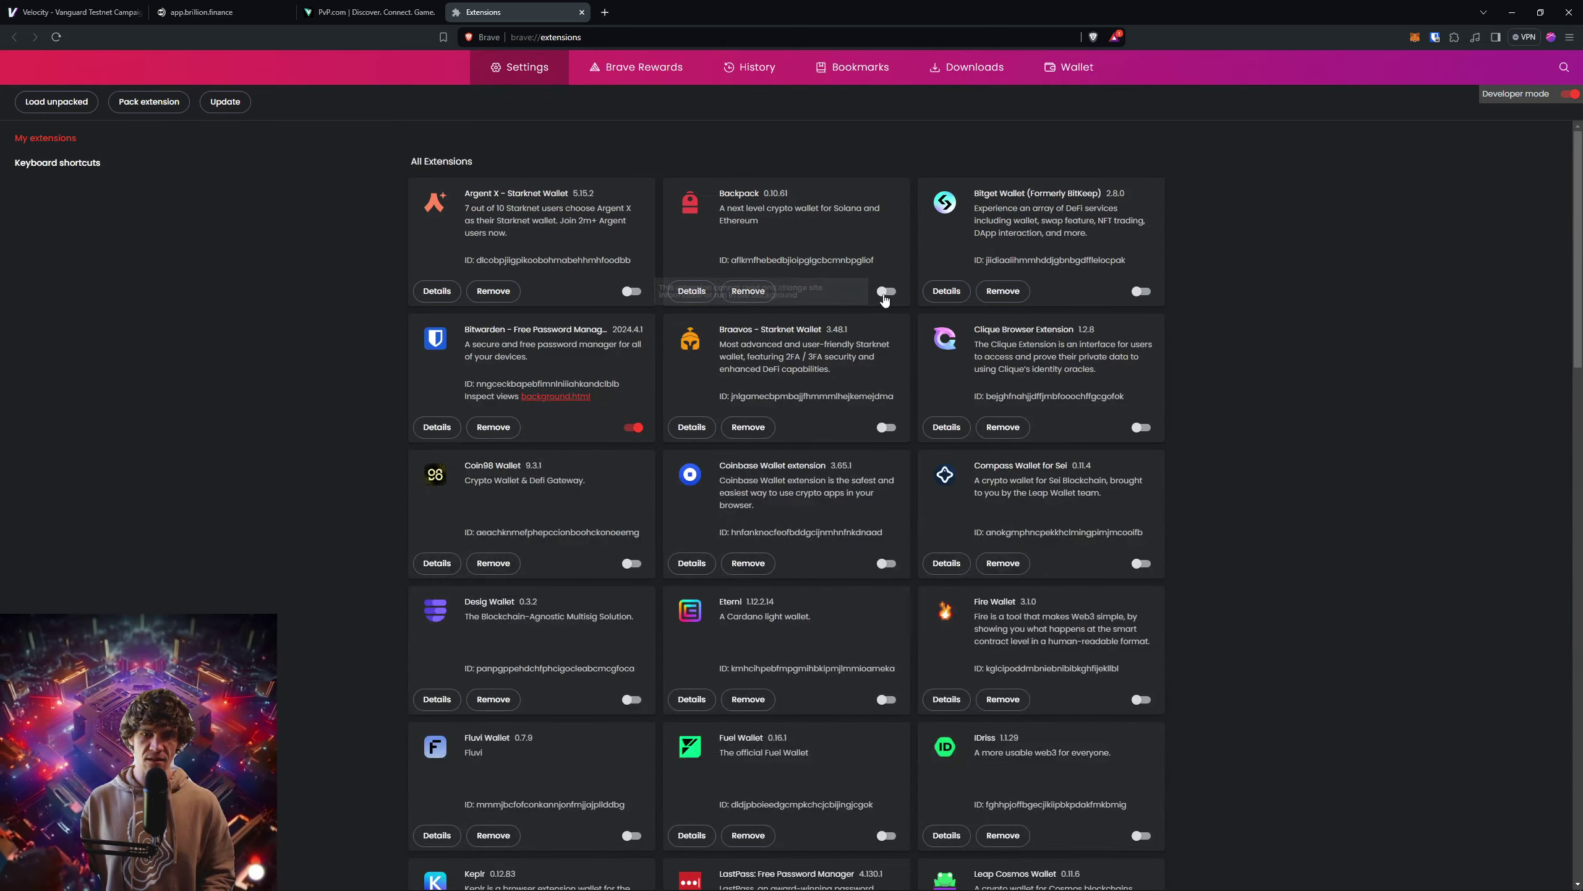
scroll(676, 643, "down", 5)
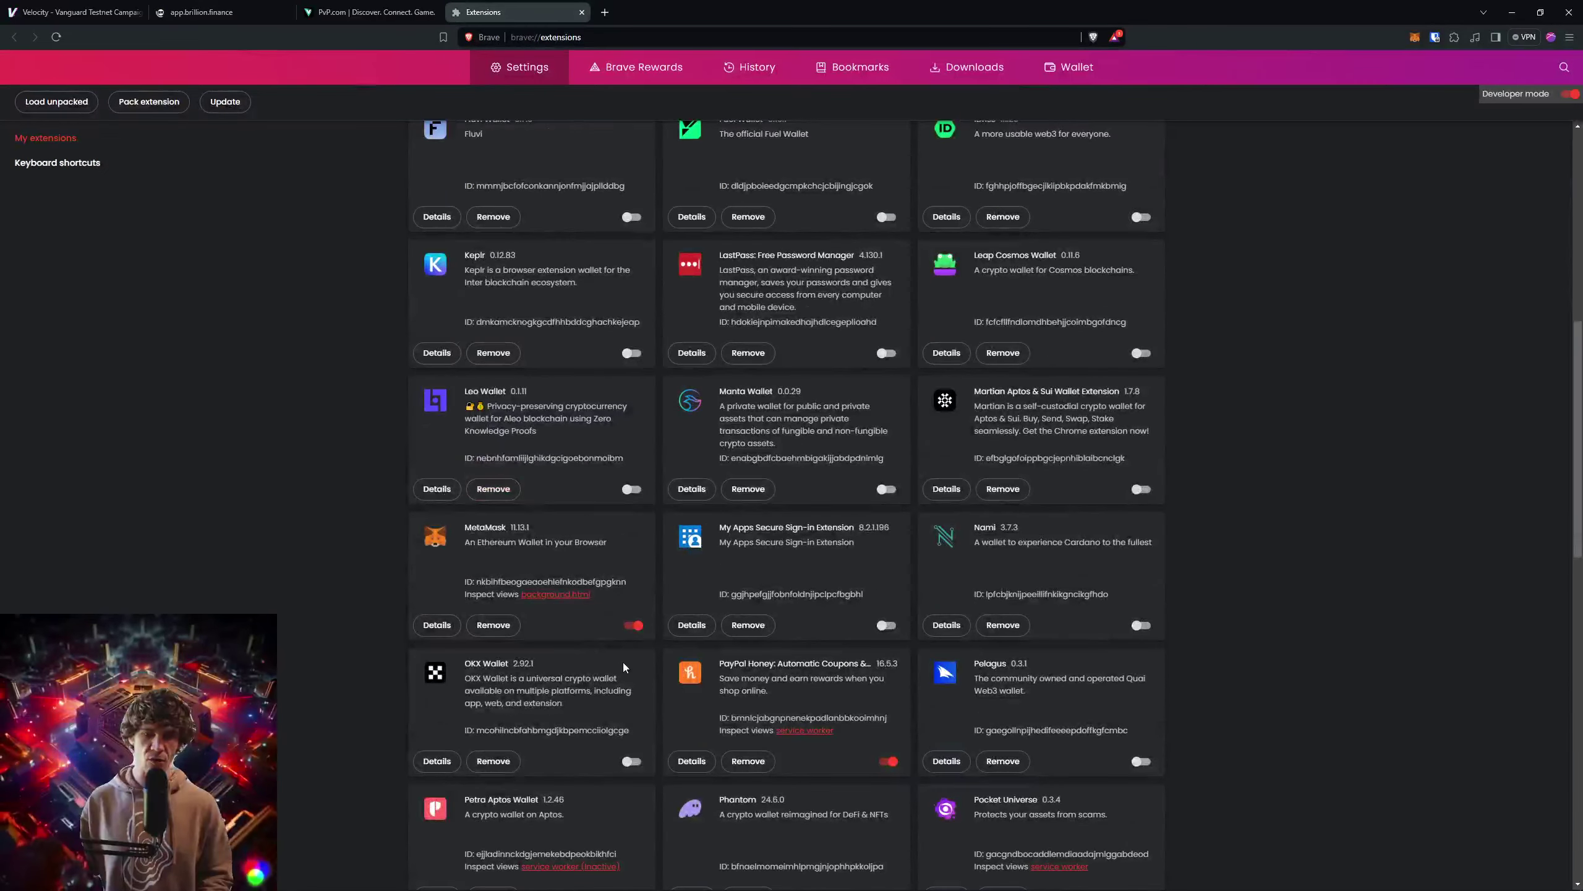
left_click(581, 12)
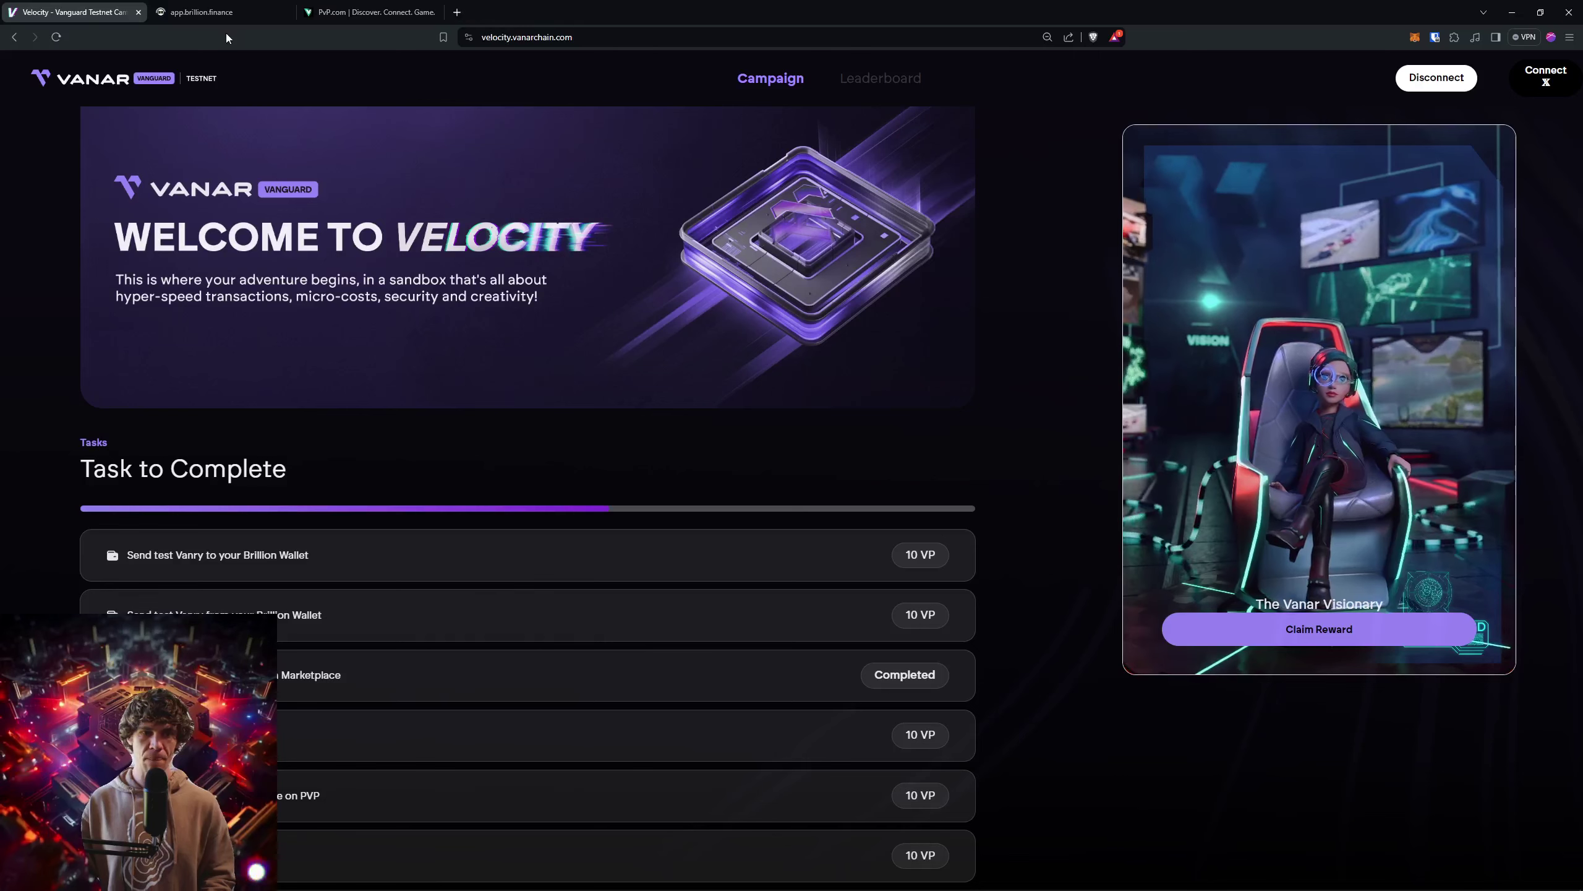
left_click(197, 13)
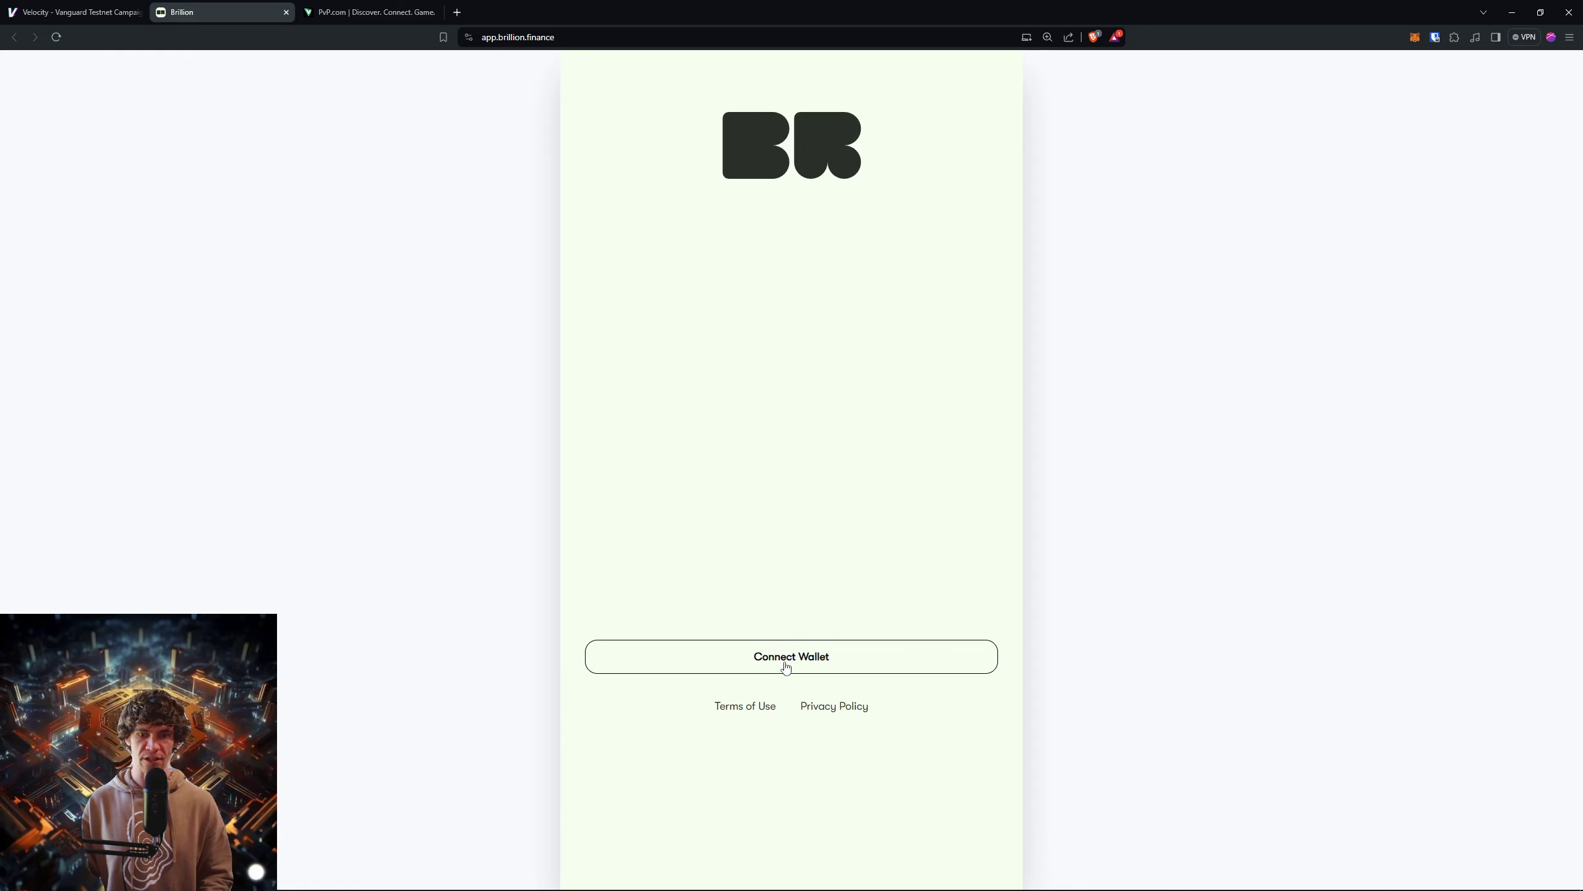
Step: Start the Brillion wallet sign-in, check the extensions page, and choose the Vanguard chain
left_click(785, 668)
left_click(829, 827)
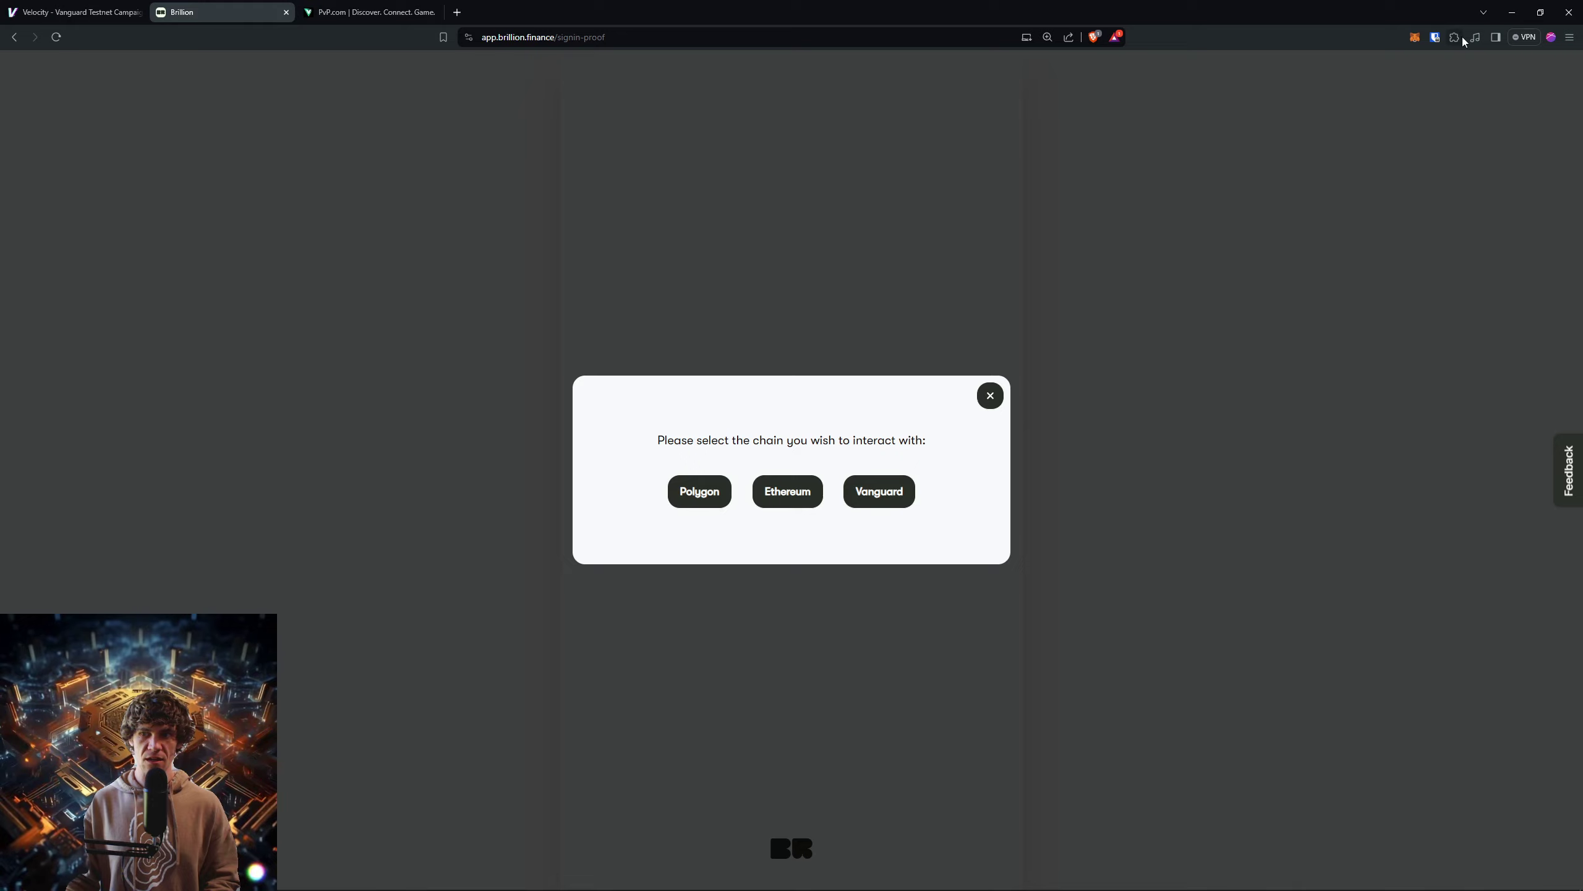
left_click(1455, 37)
left_click(1320, 357)
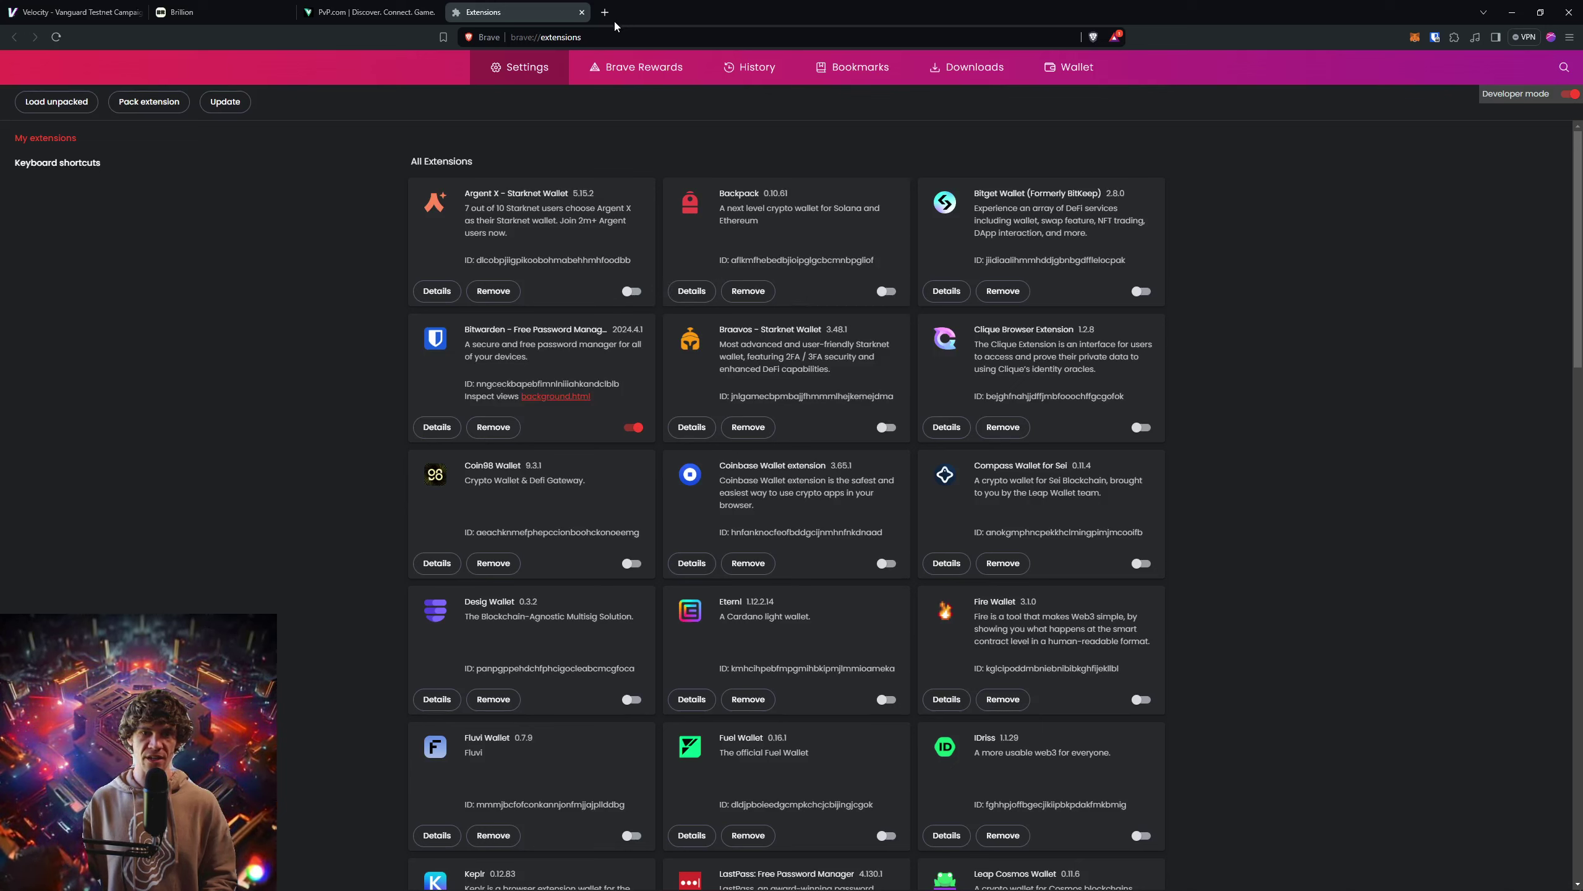
left_click(580, 21)
left_click(878, 490)
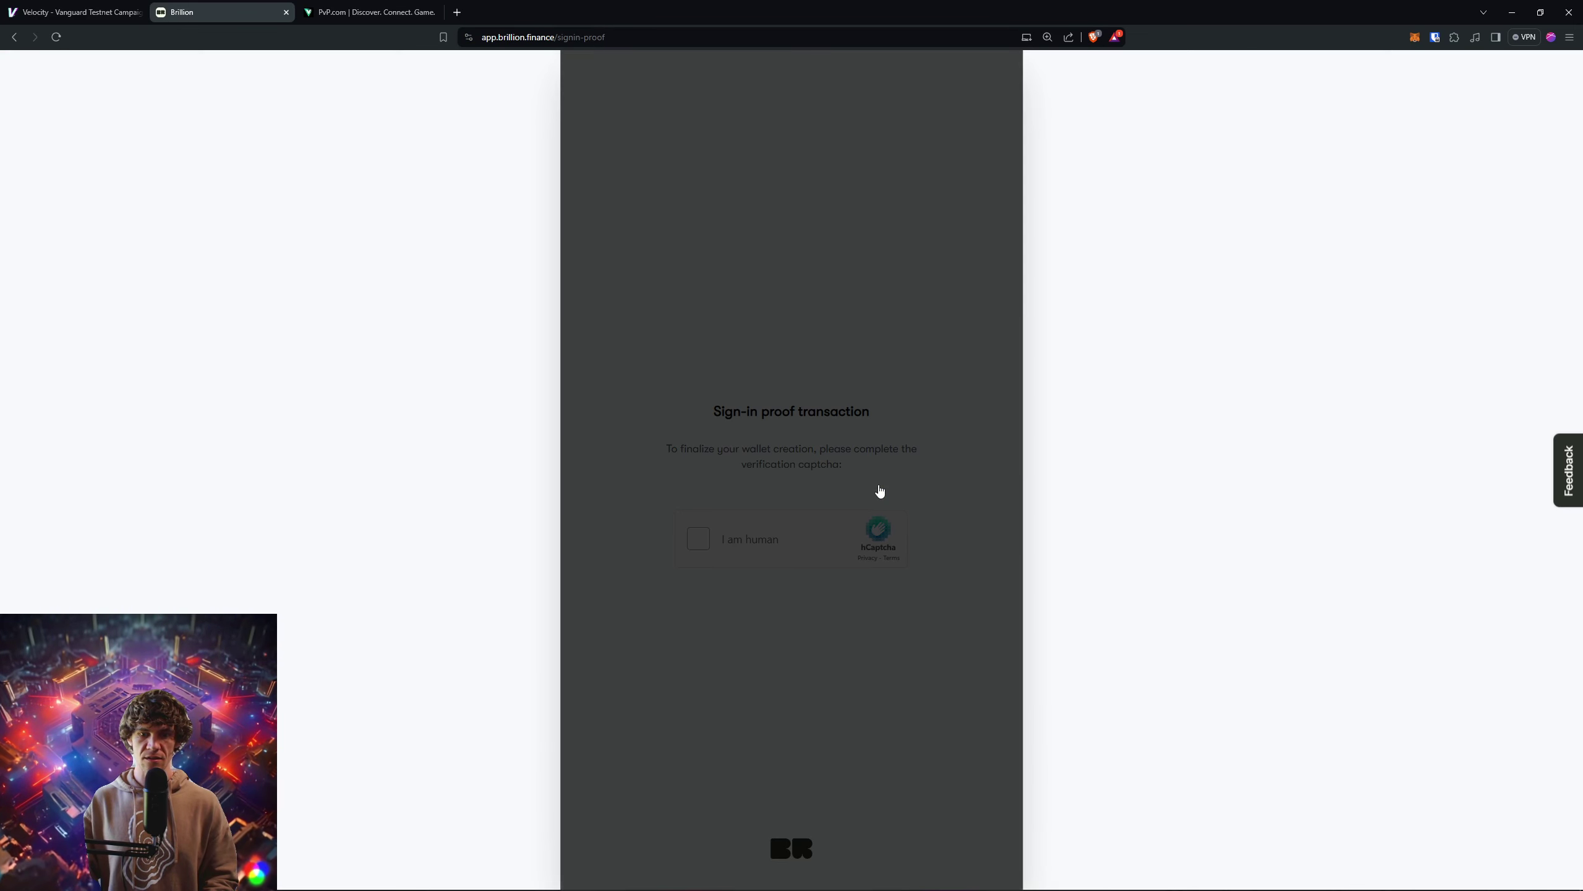
left_click(779, 822)
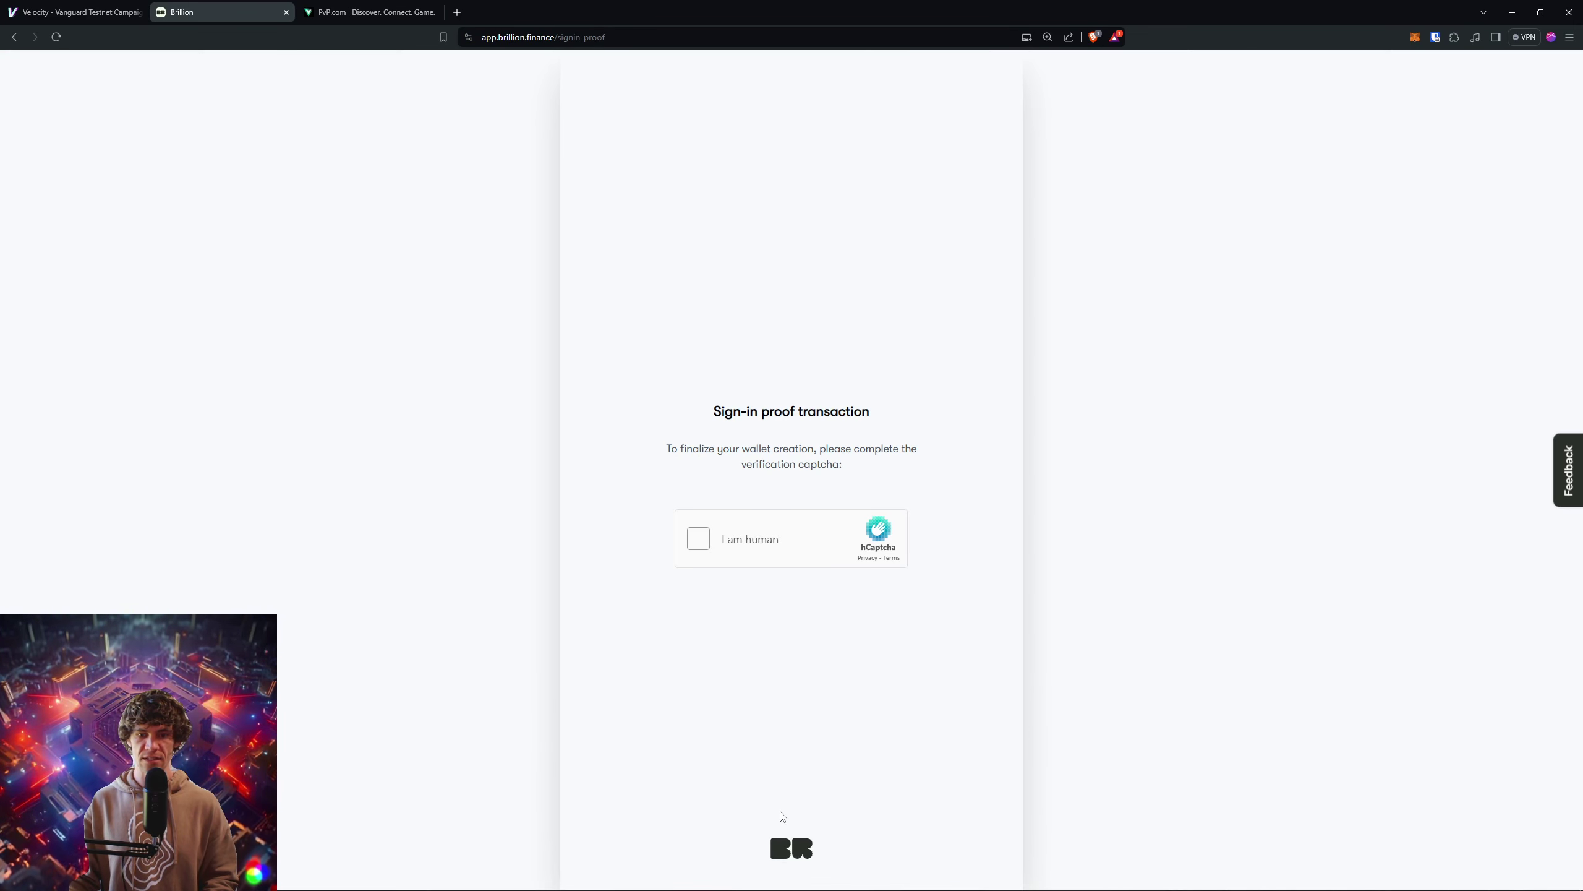
Step: Solve the hCaptcha ladder-image challenge and approve the Brillion sign-in request in MetaMask
left_click(701, 540)
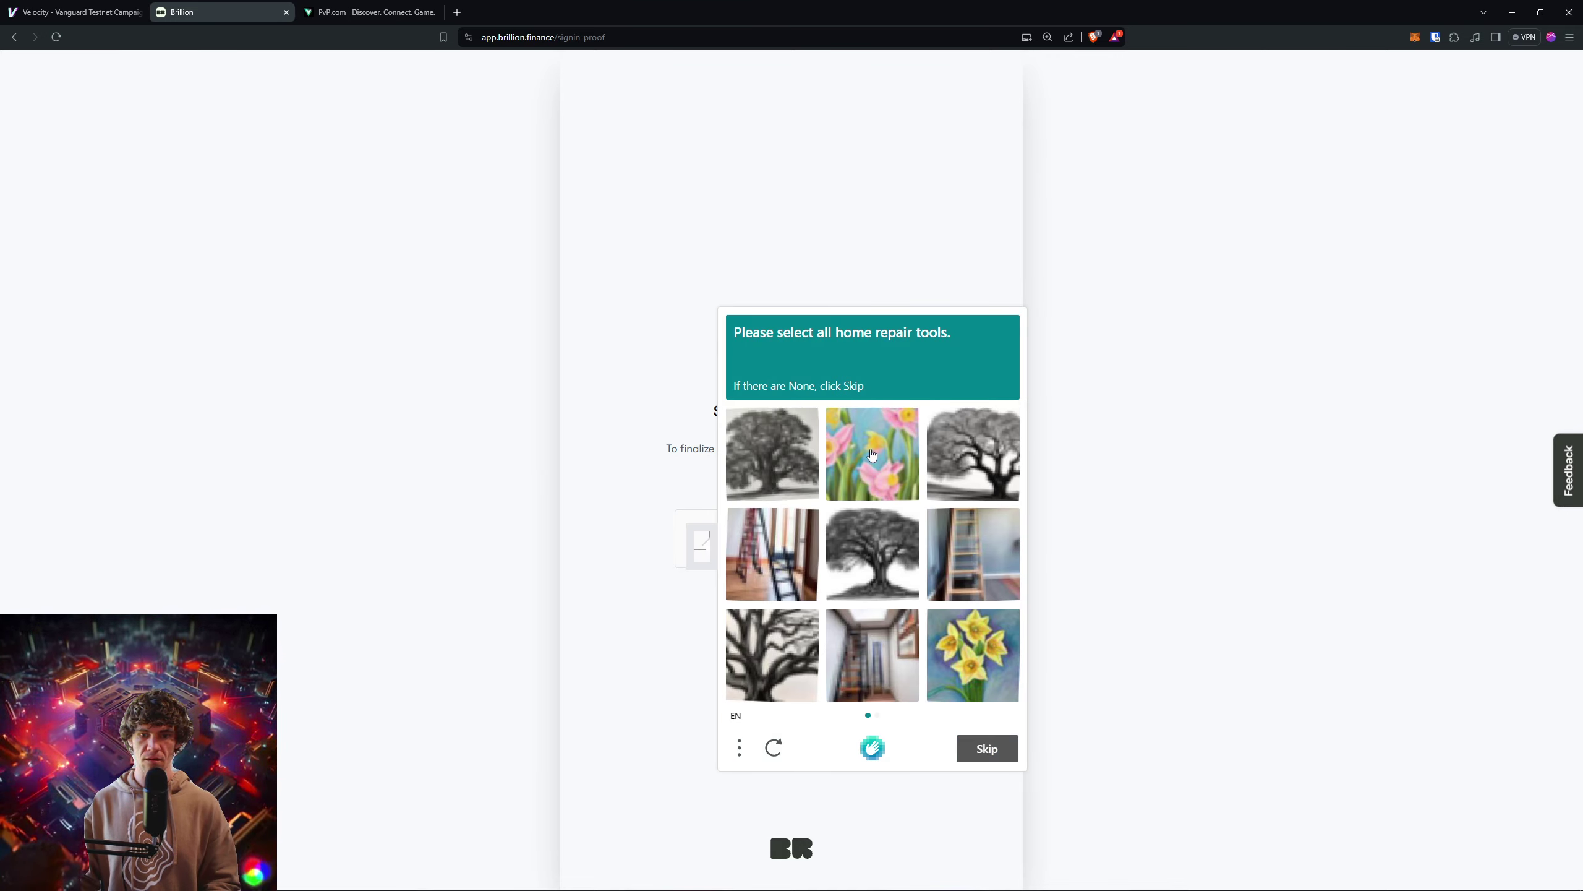
left_click(772, 553)
left_click(896, 669)
left_click(997, 542)
left_click(1002, 748)
left_click(778, 656)
left_click(960, 454)
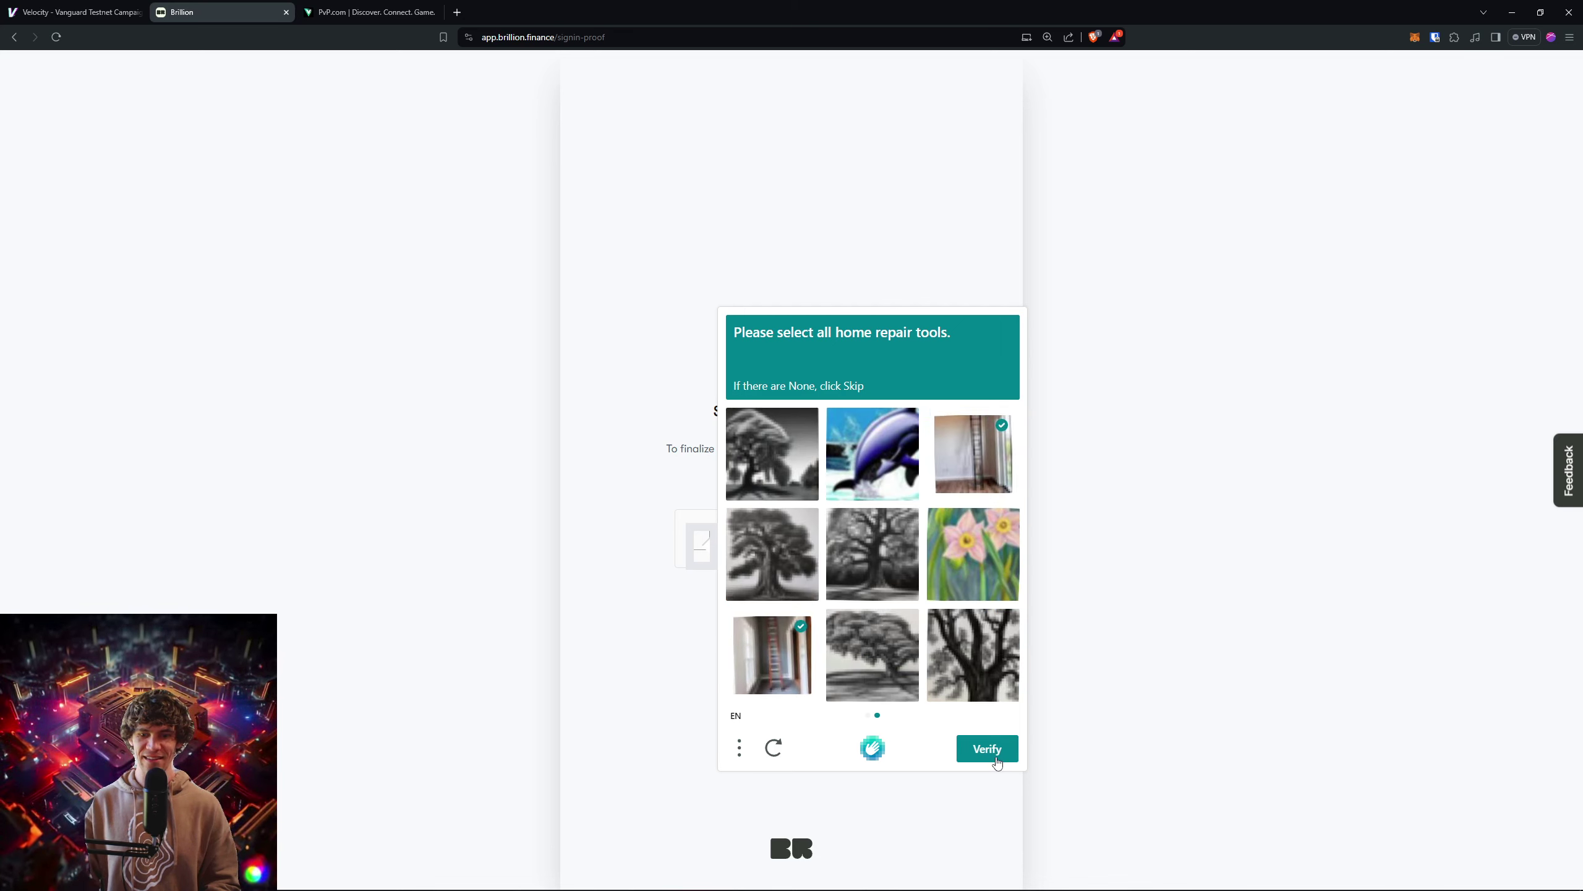
left_click(997, 752)
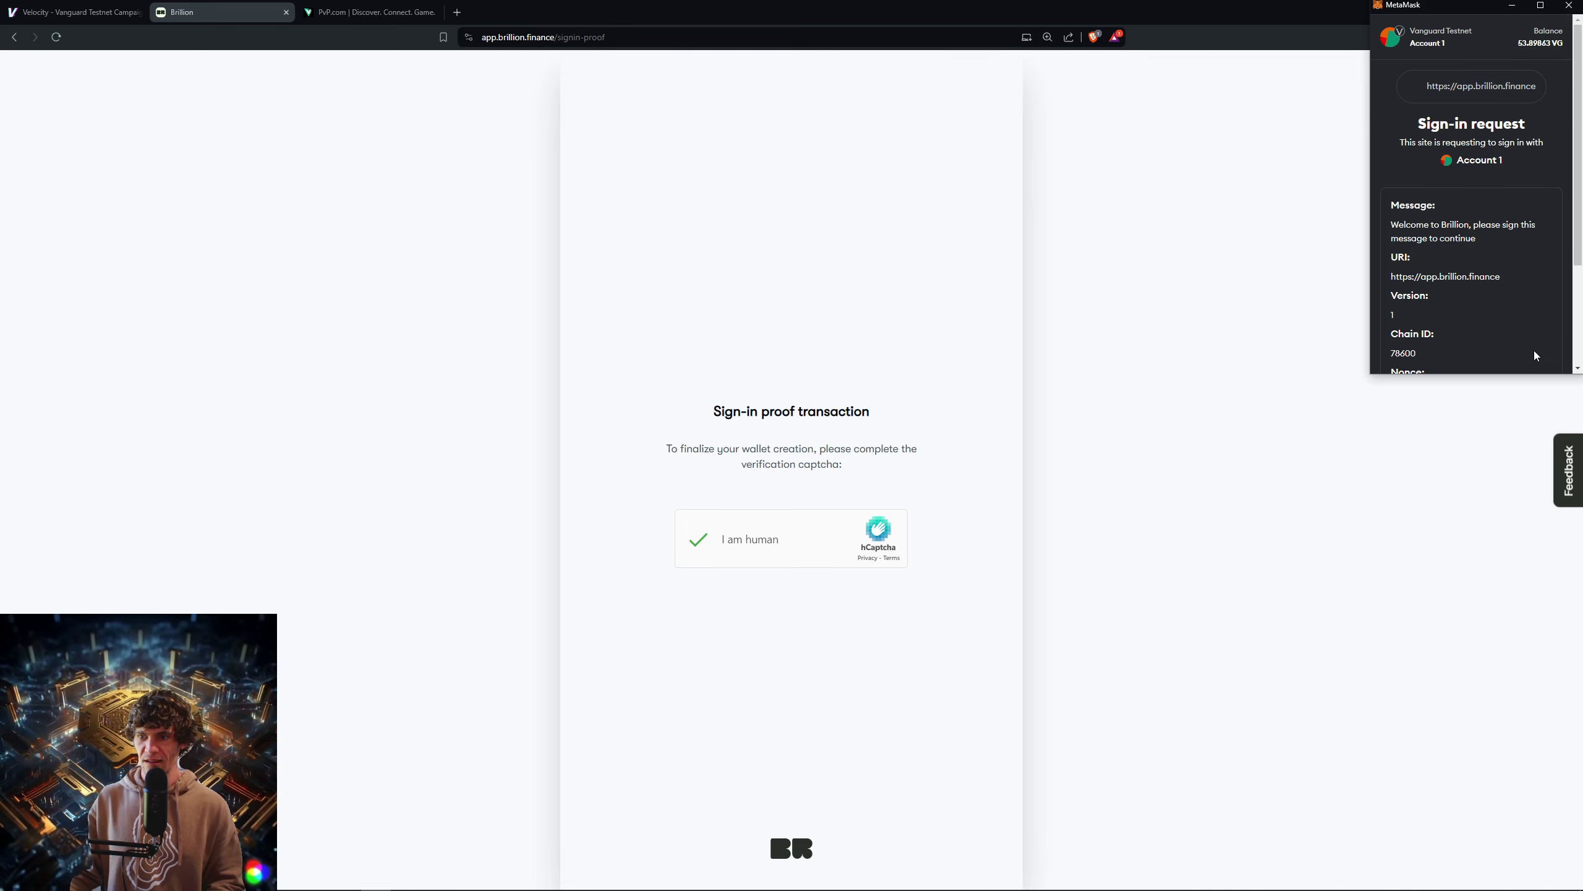
scroll(1494, 320, "down", 5)
left_click(1534, 349)
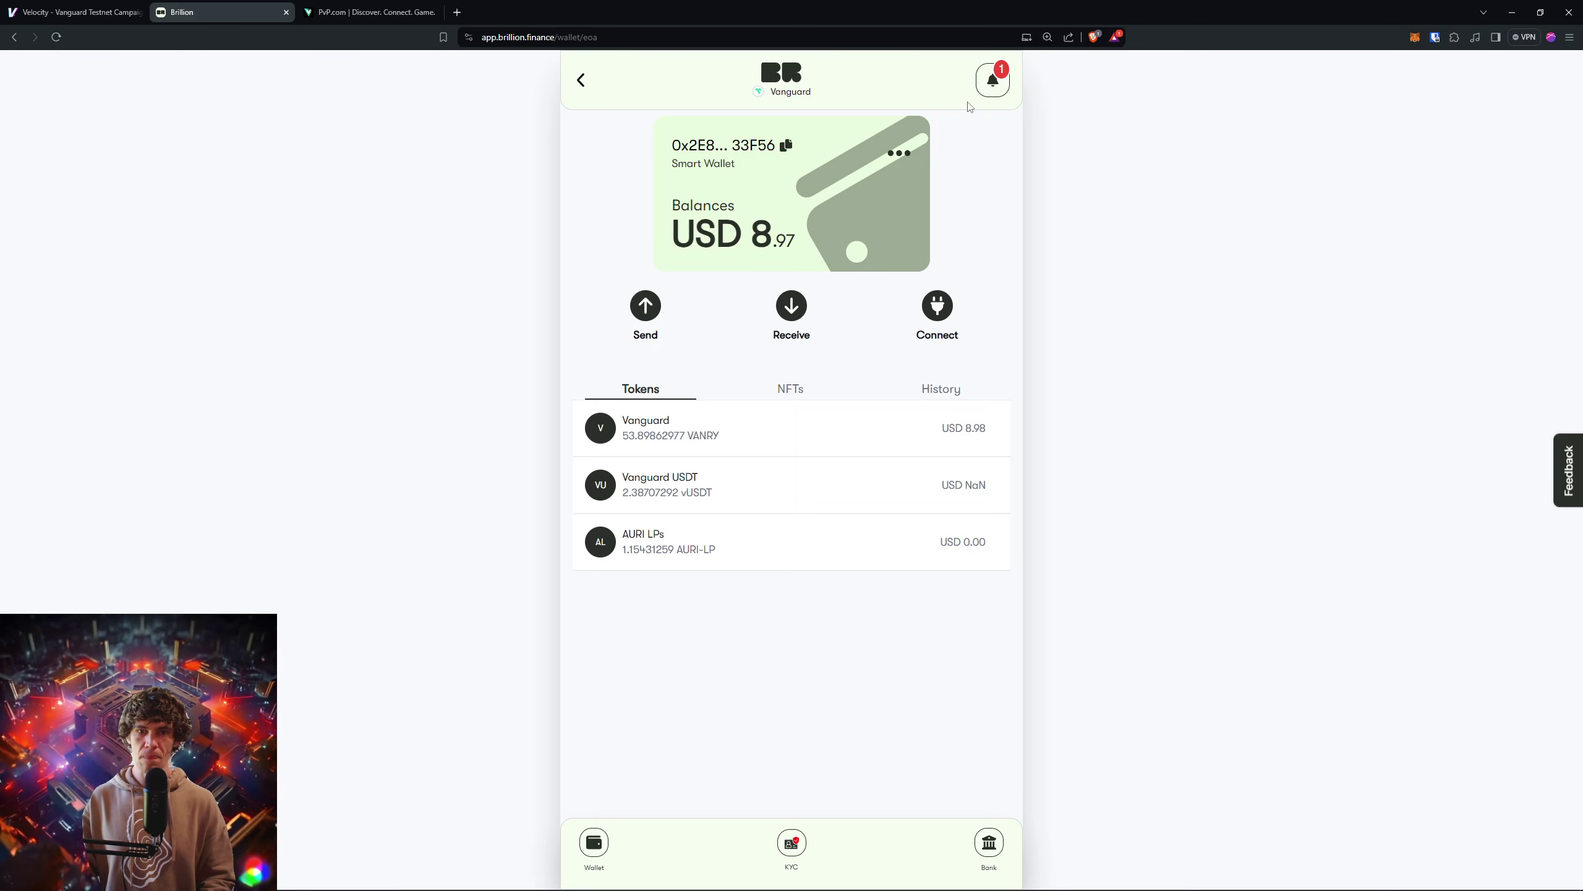
left_click(645, 306)
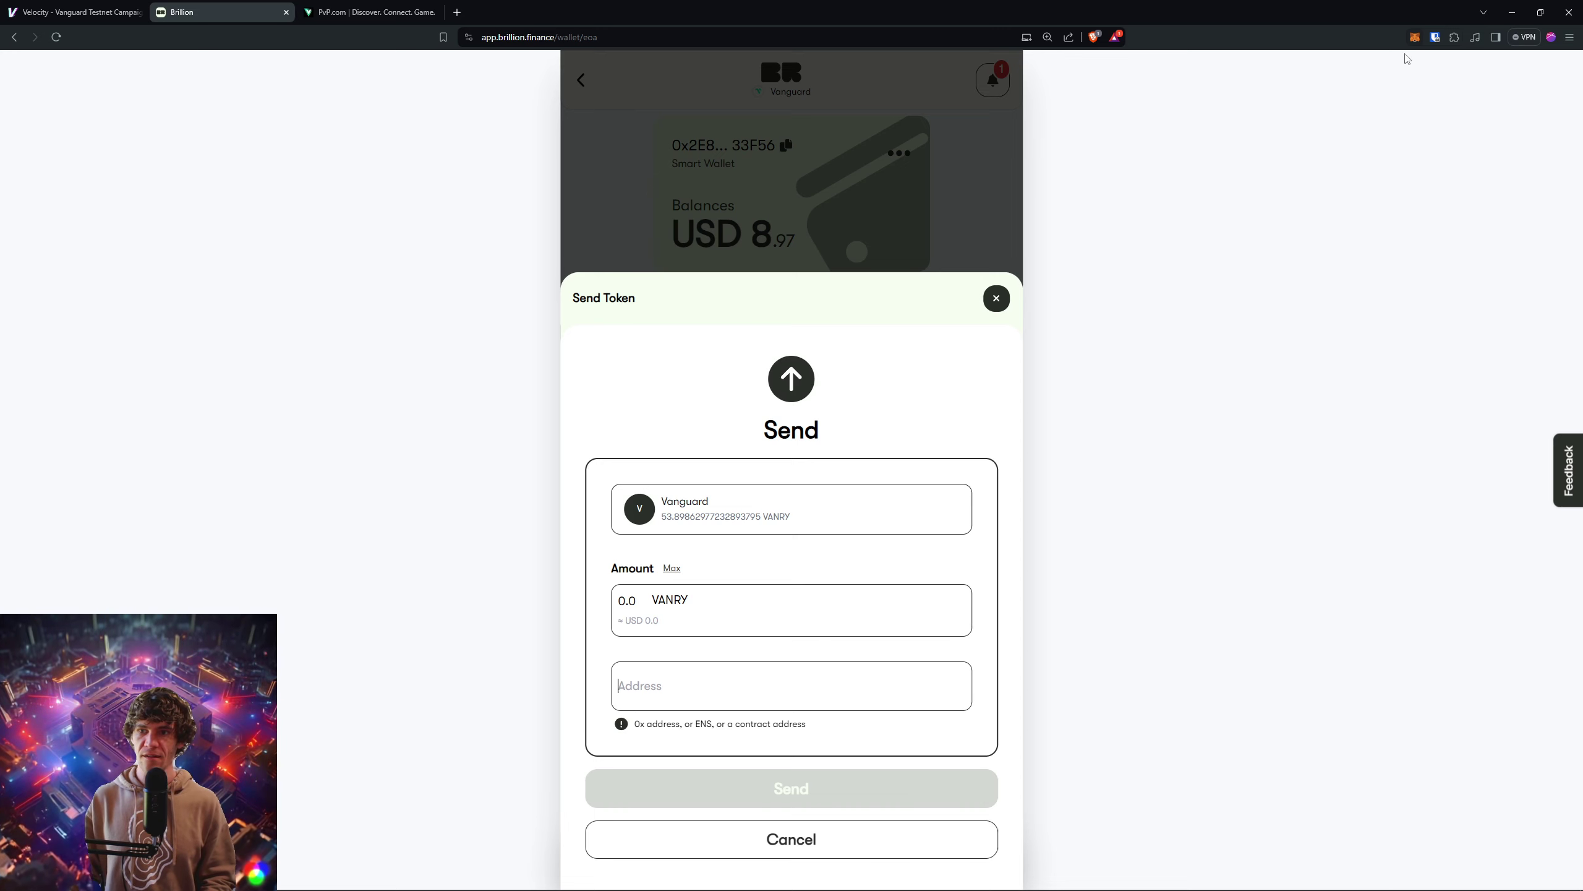
Step: Open MetaMask's account list and look over the add-account options
left_click(1414, 36)
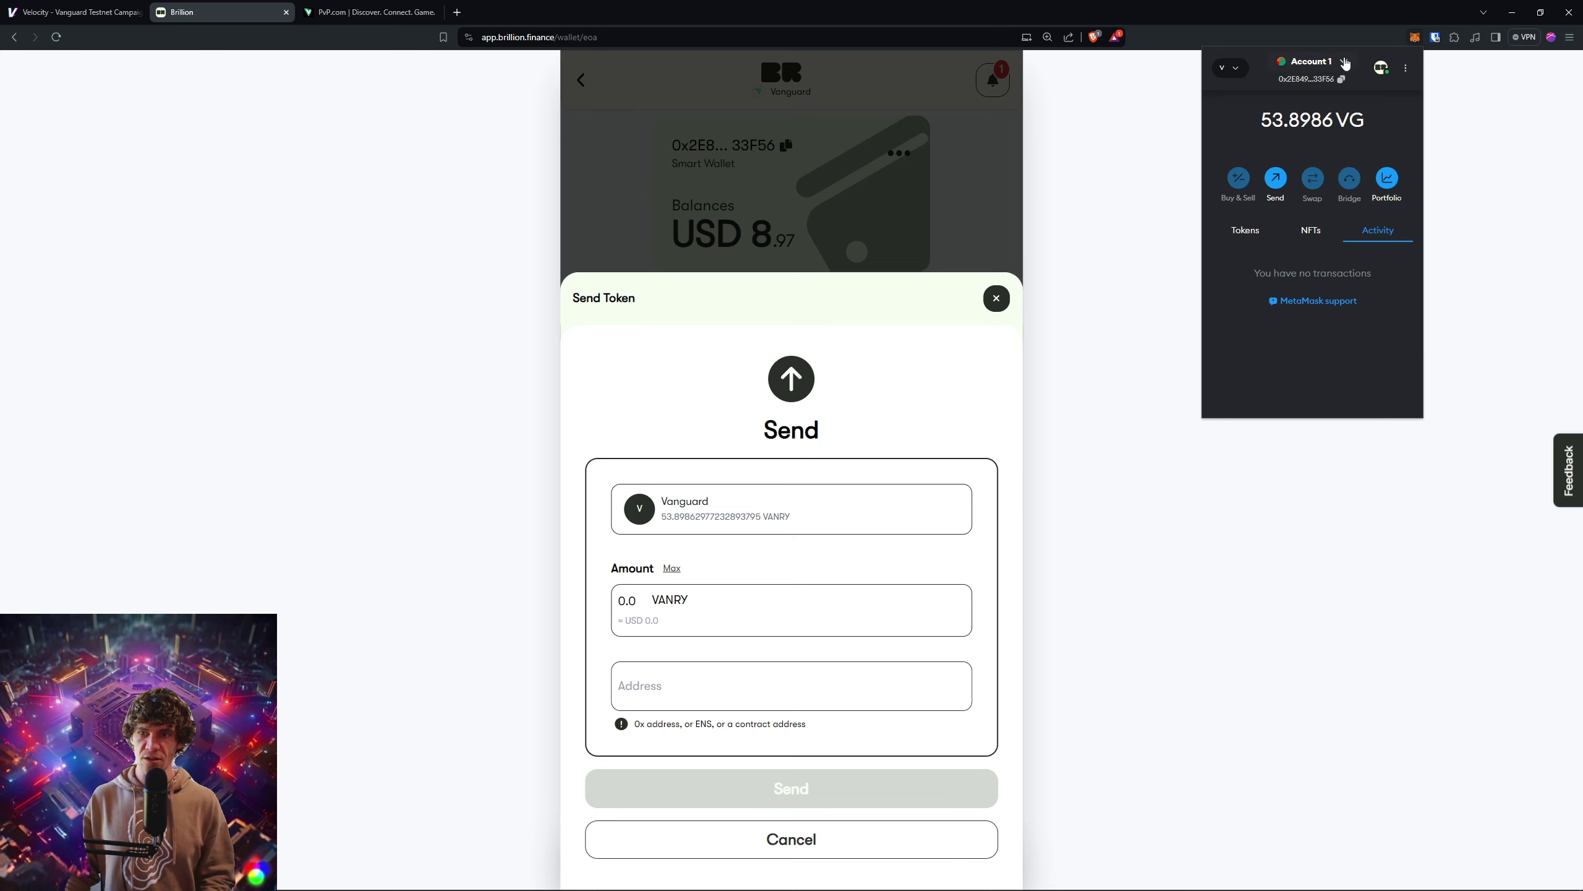
left_click(1311, 60)
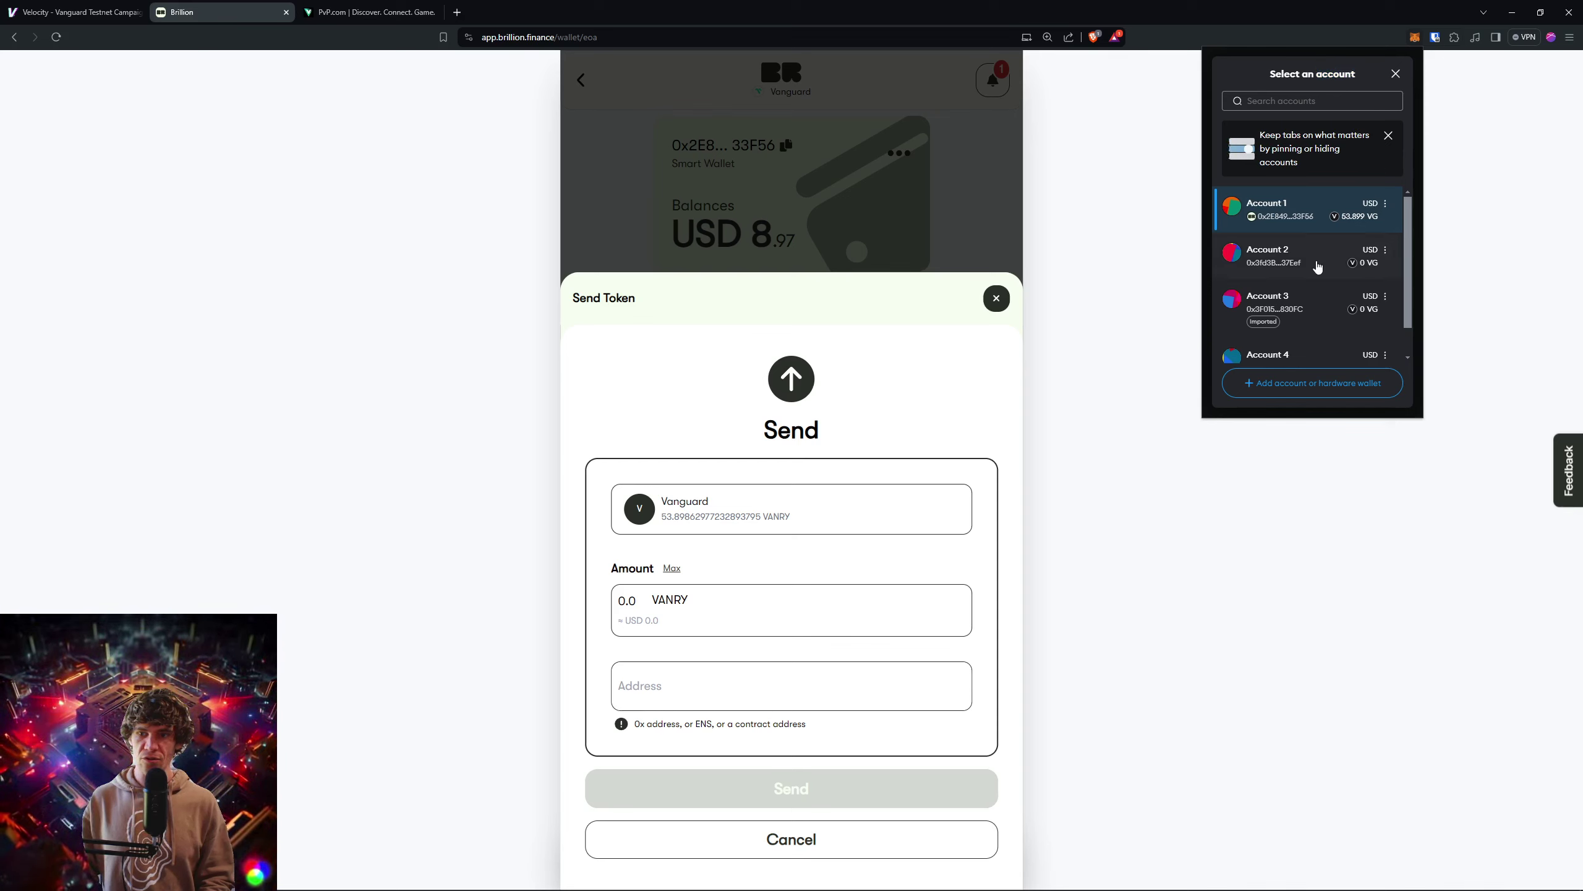
left_click(1307, 383)
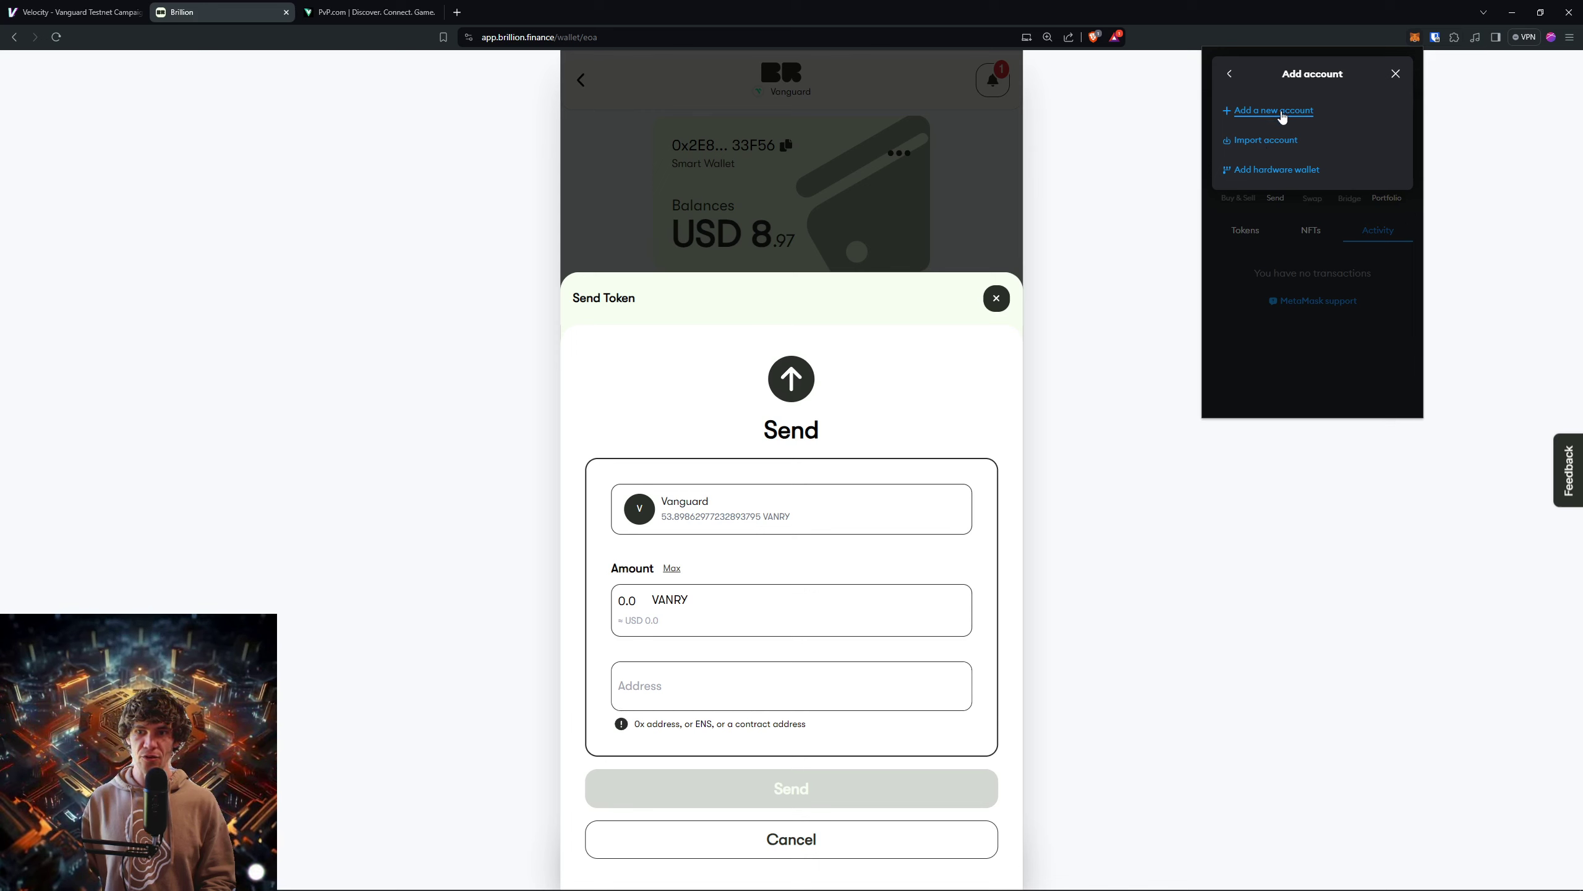
left_click(1232, 77)
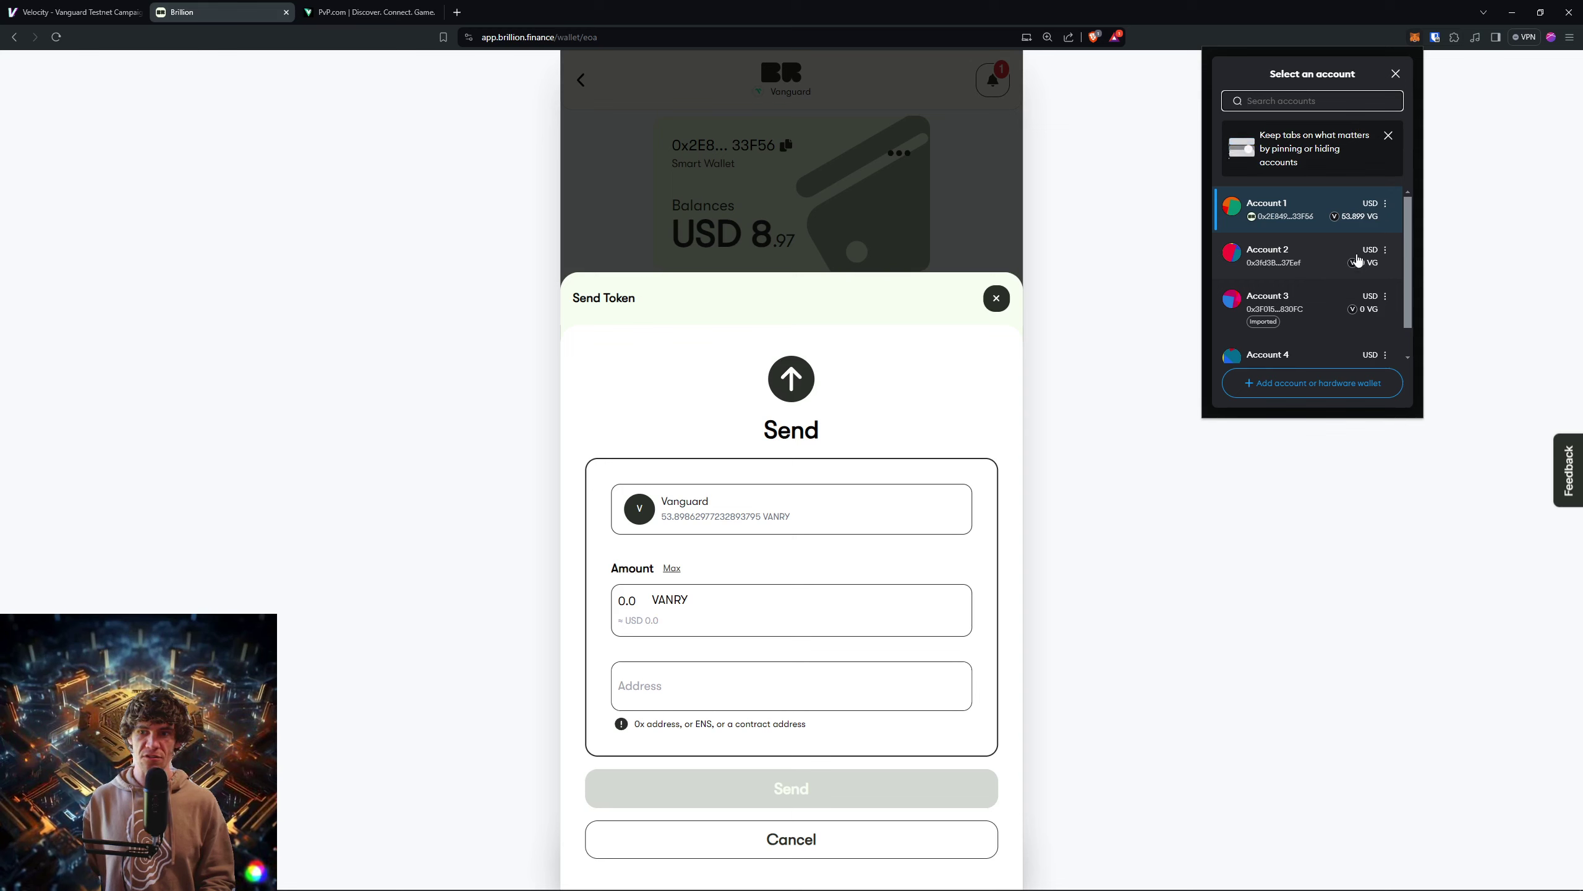
Step: Copy Account 2's address from its details and paste it into Brillion's recipient field
left_click(1386, 250)
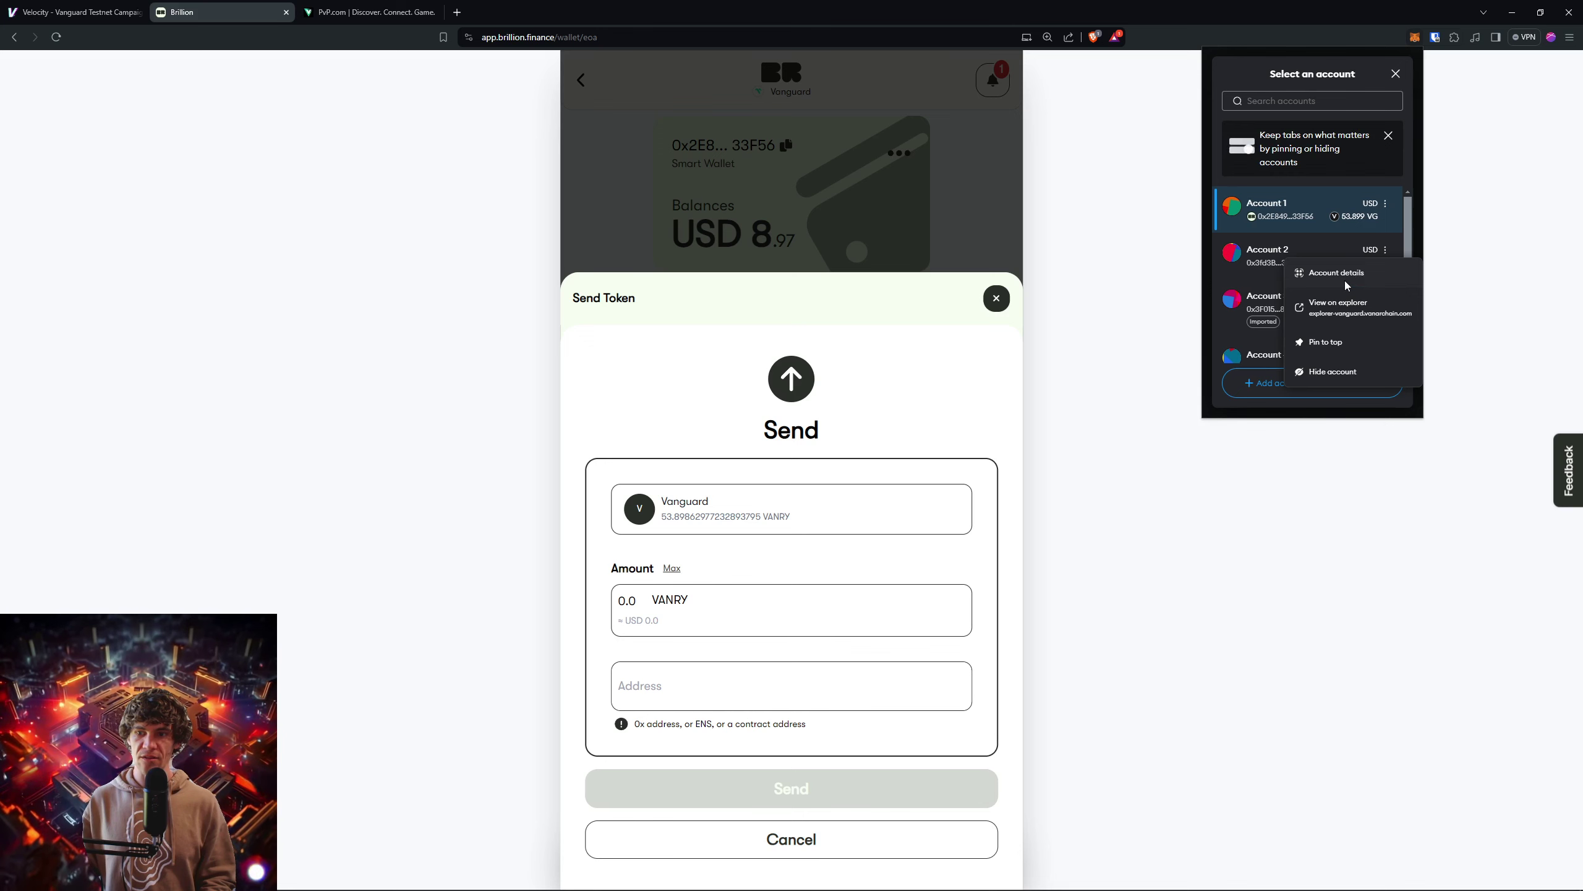
left_click(1345, 278)
left_click(1370, 275)
left_click(630, 683)
key("ctrl+v")
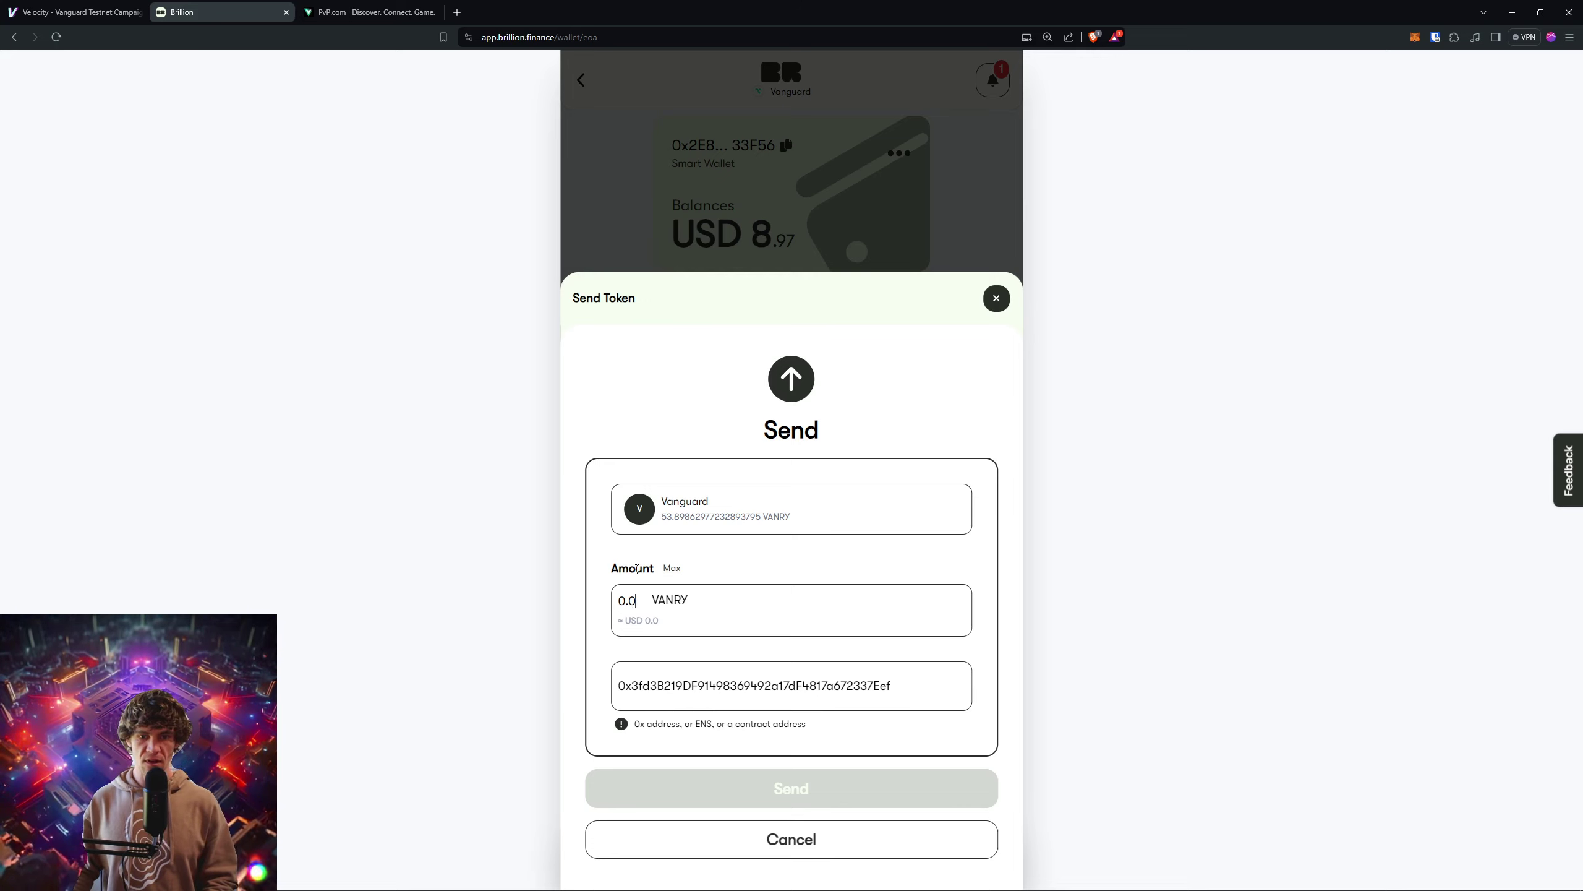
type("5")
Step: Set the amount to 5 and confirm the 5 VANRY transfer to Account 2, approving it in MetaMask
key("BackSpace")
key("BackSpace")
key("BackSpace")
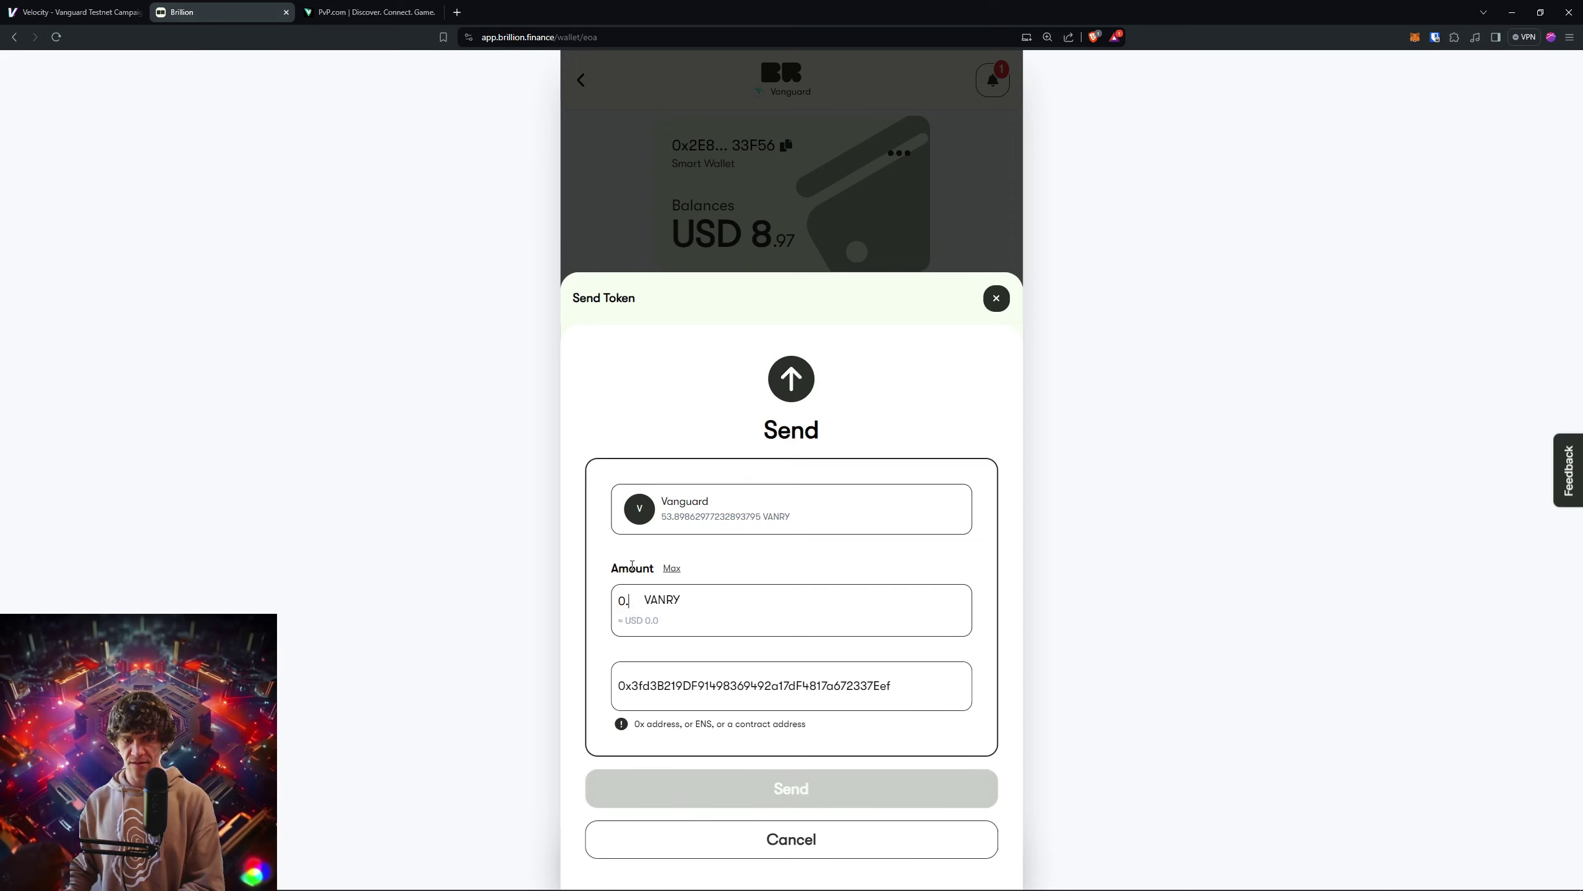
type("5")
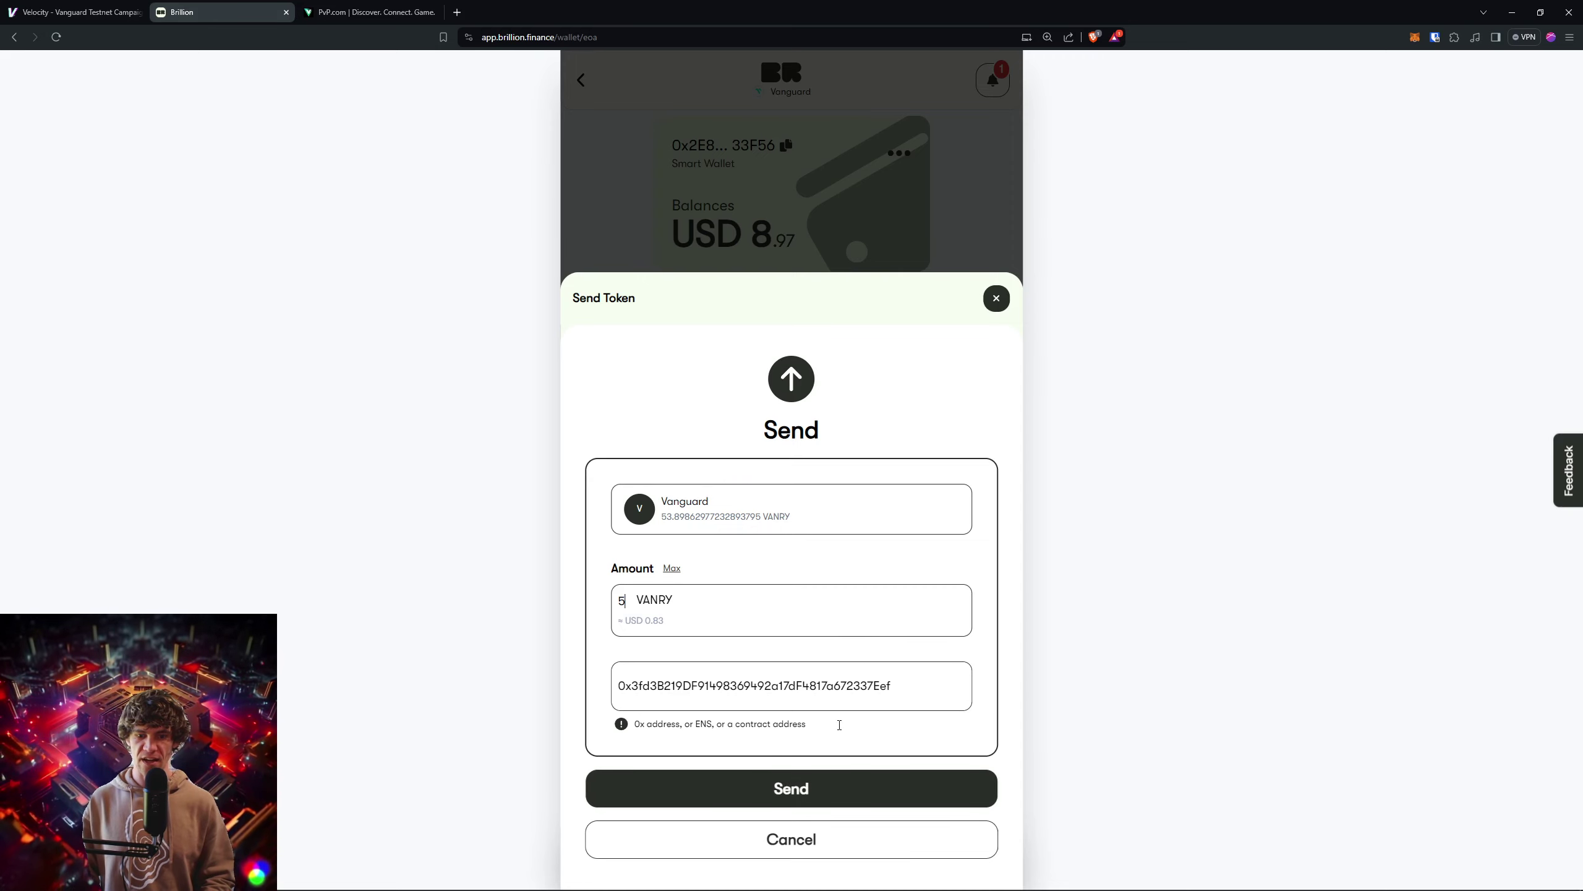
left_click(792, 790)
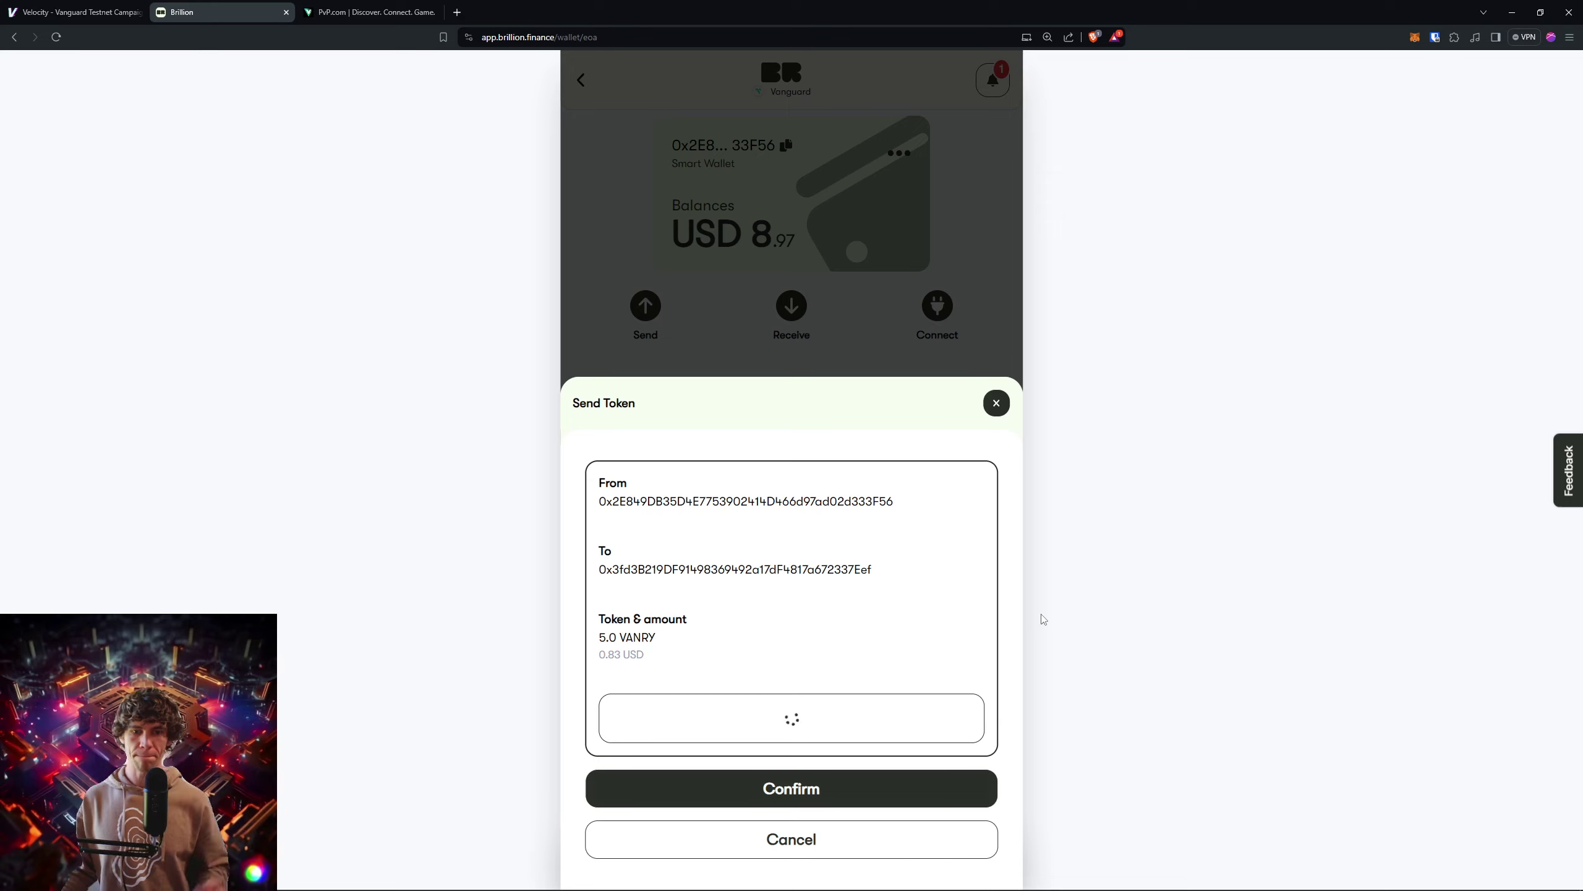
left_click(817, 789)
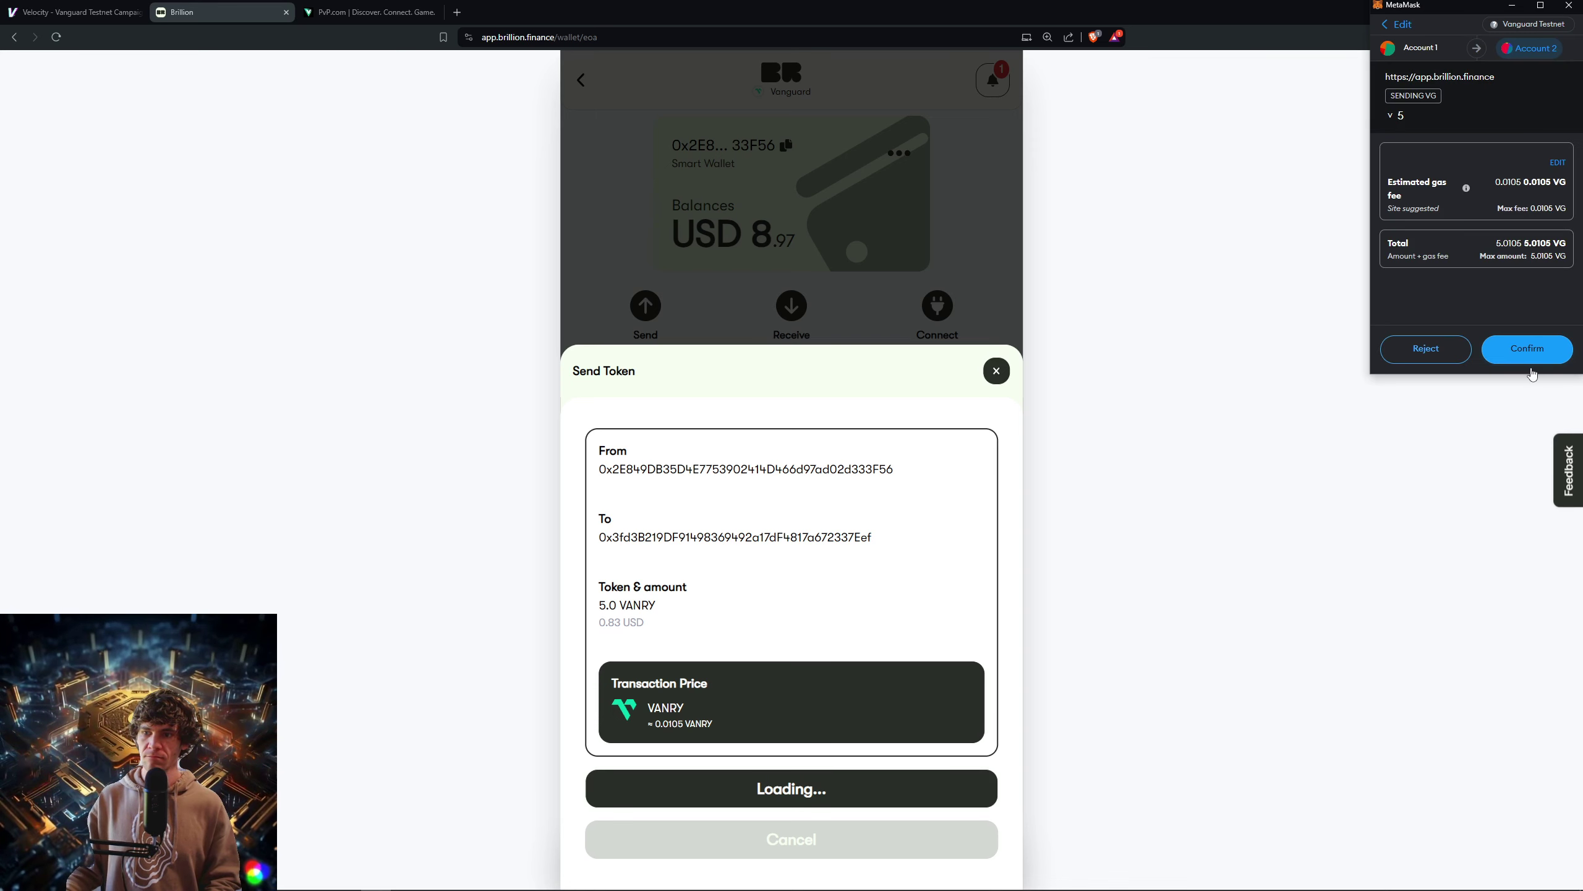
left_click(1532, 354)
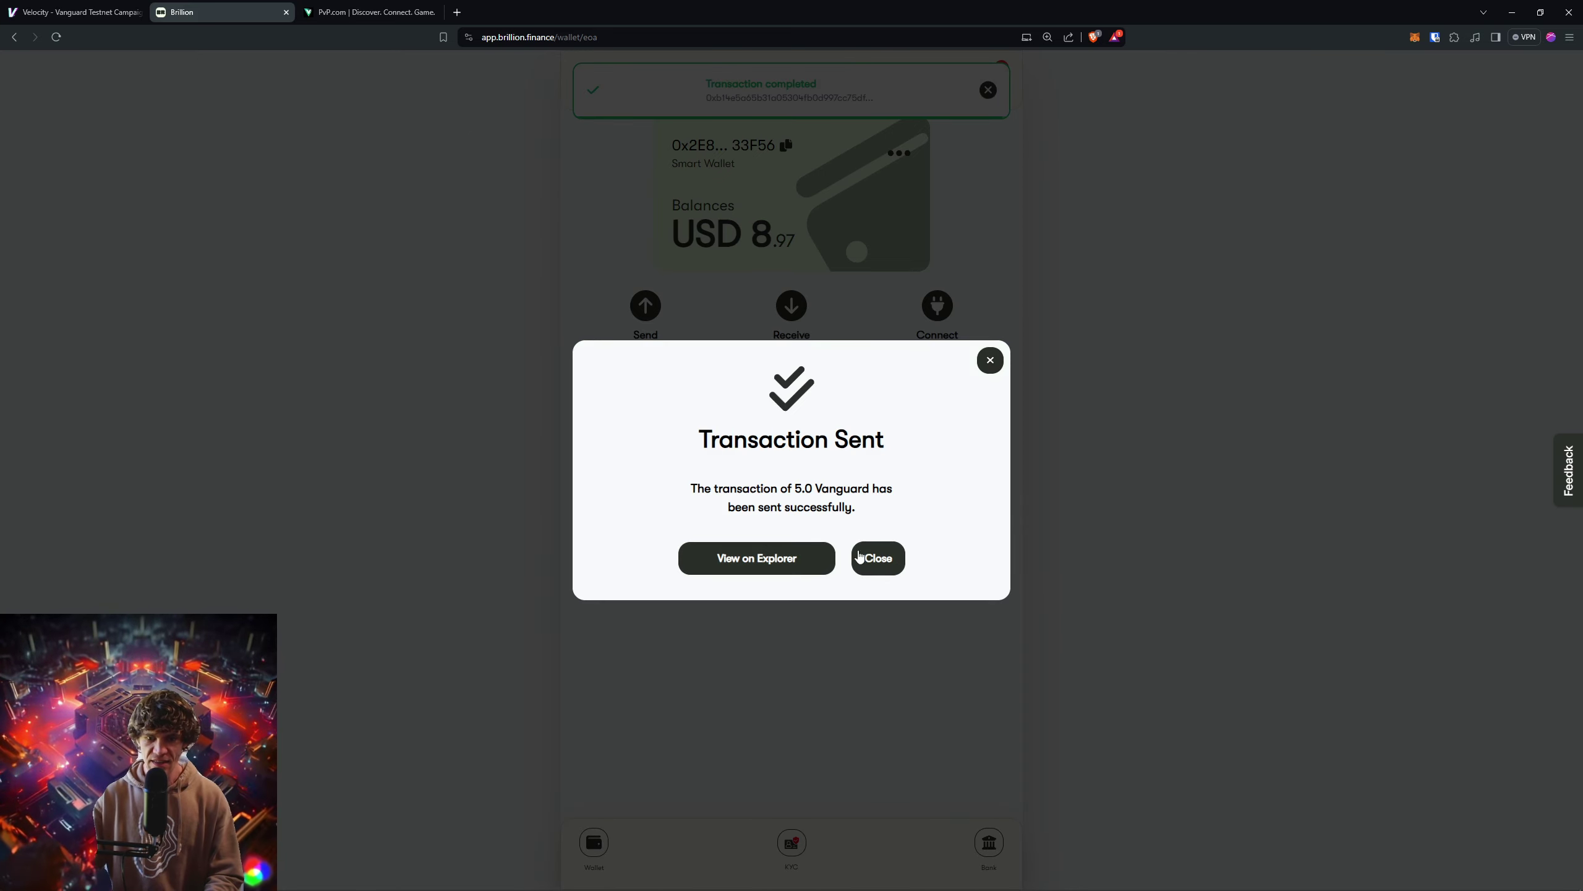
Step: Close the Transaction Sent notice and check Account 1's MetaMask activity for the confirmed -5 VG send
left_click(881, 560)
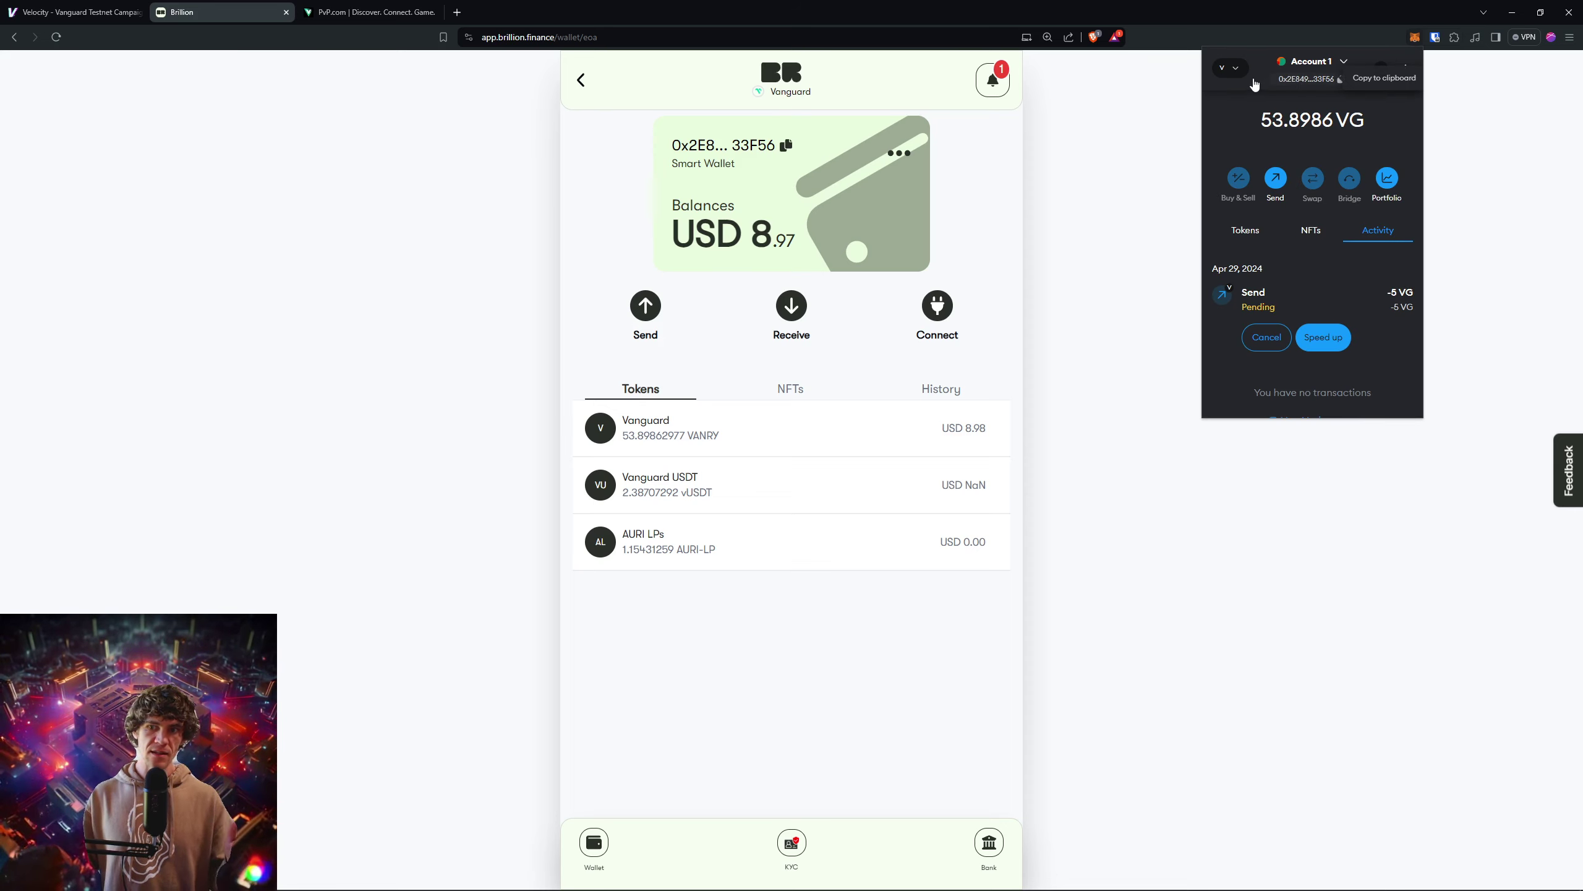
left_click(1319, 64)
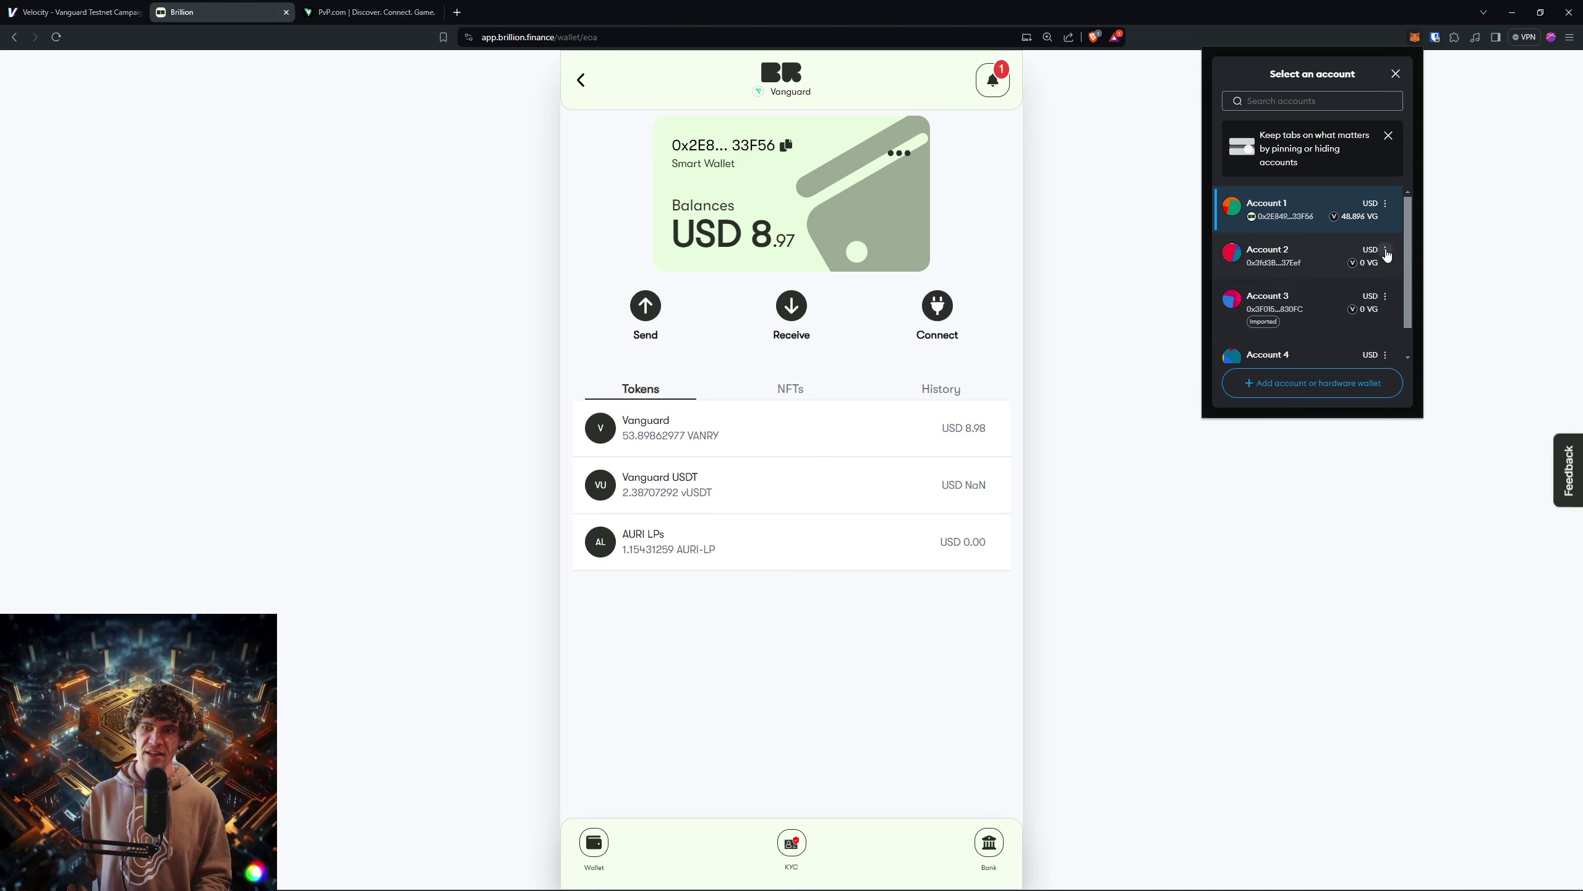
left_click(1386, 251)
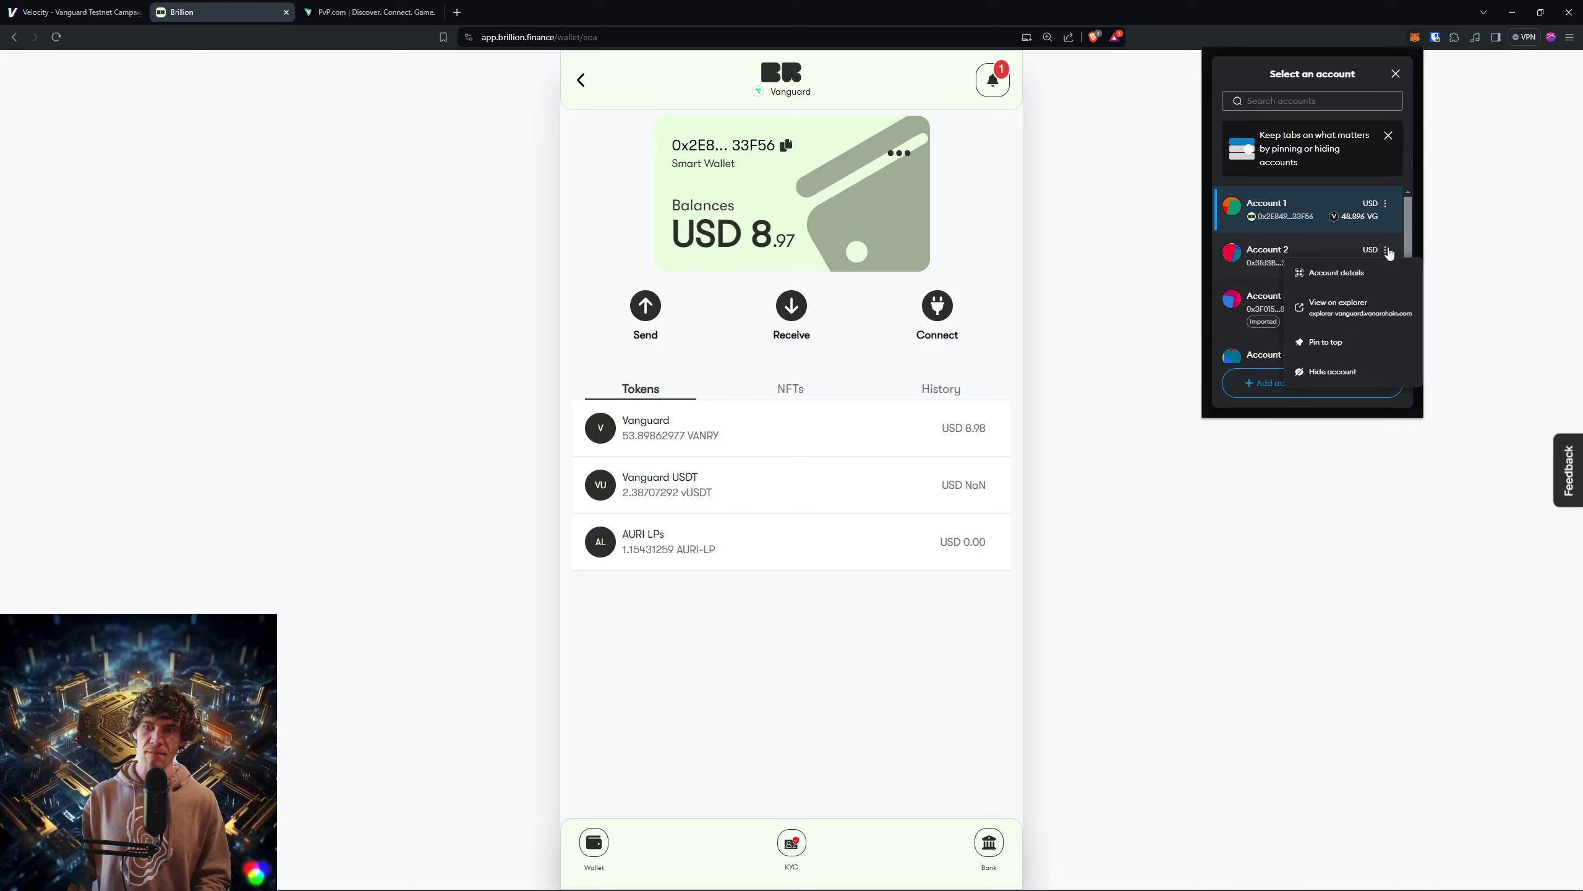
left_click(1396, 73)
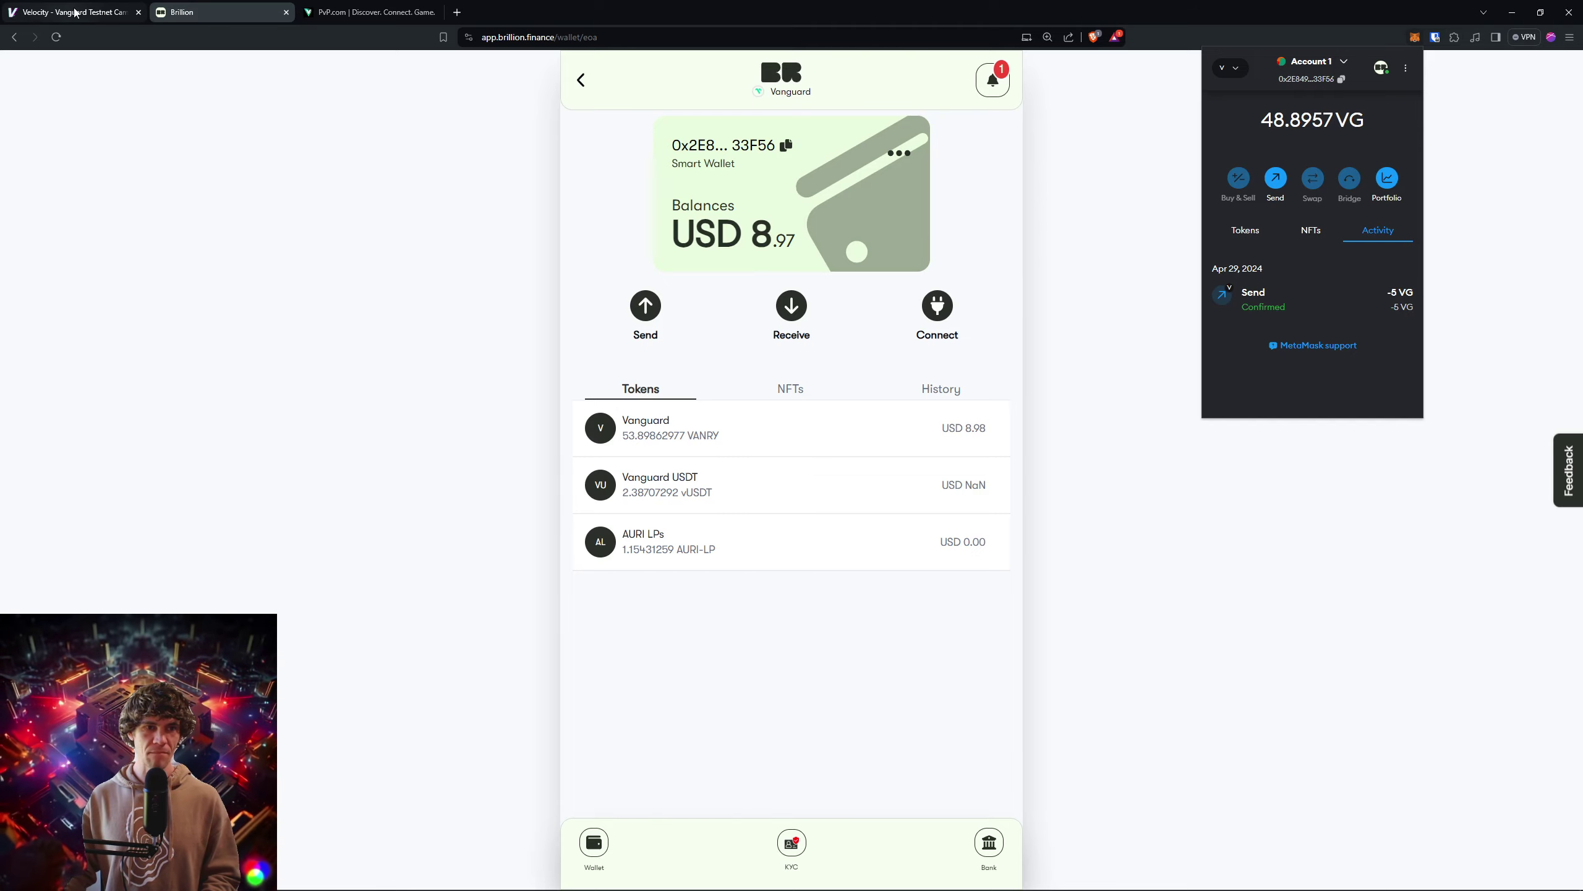
Step: Load the Galxe Vanar campaign page in a new tab
left_click(457, 11)
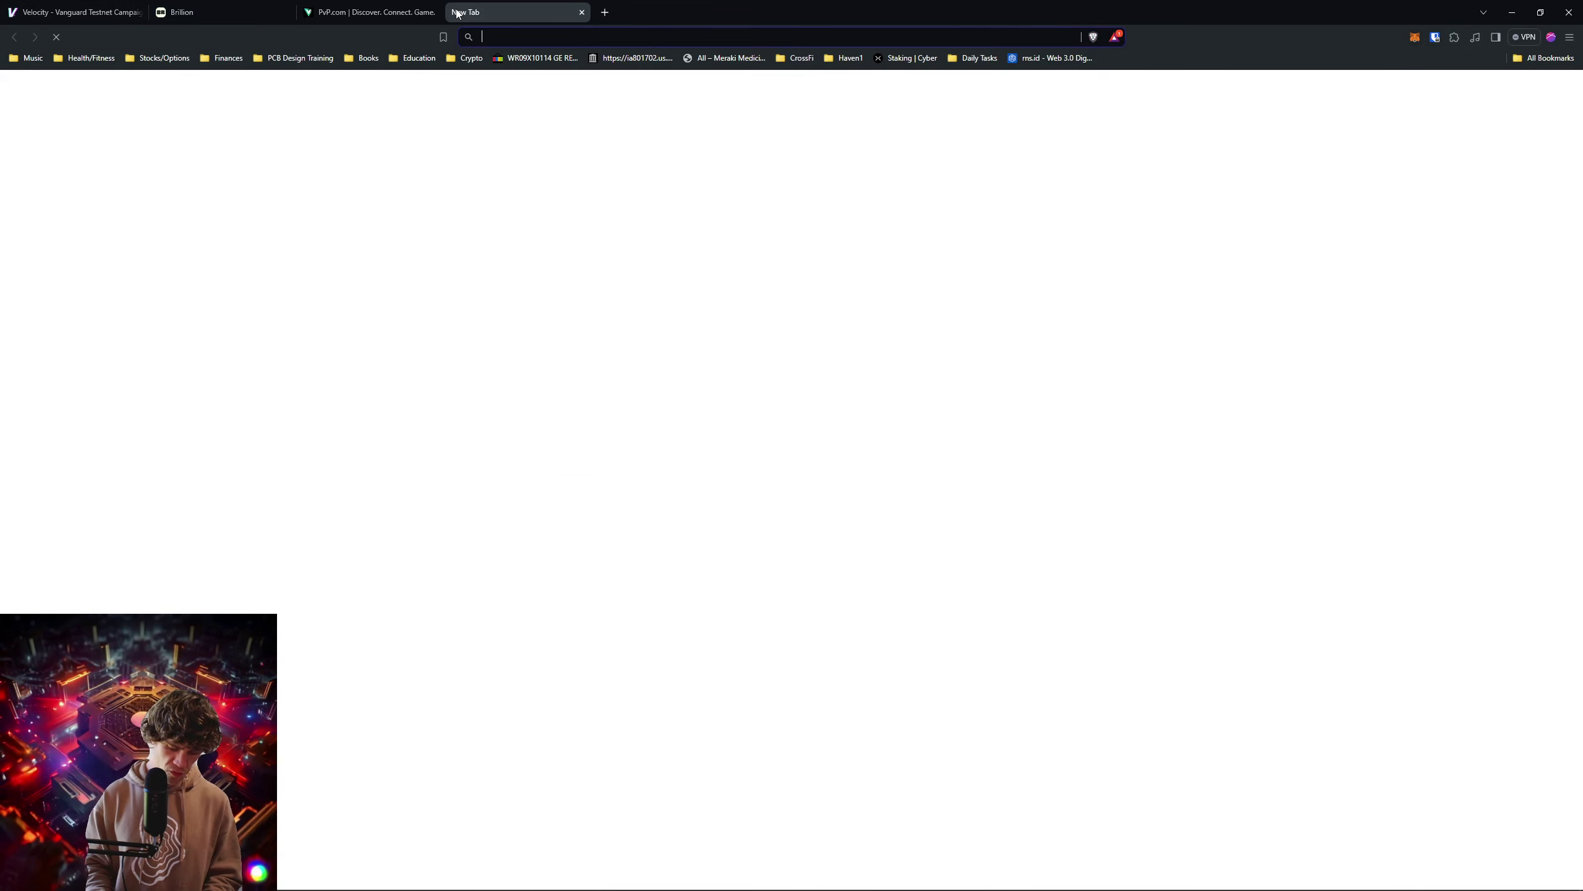
type("vanar ")
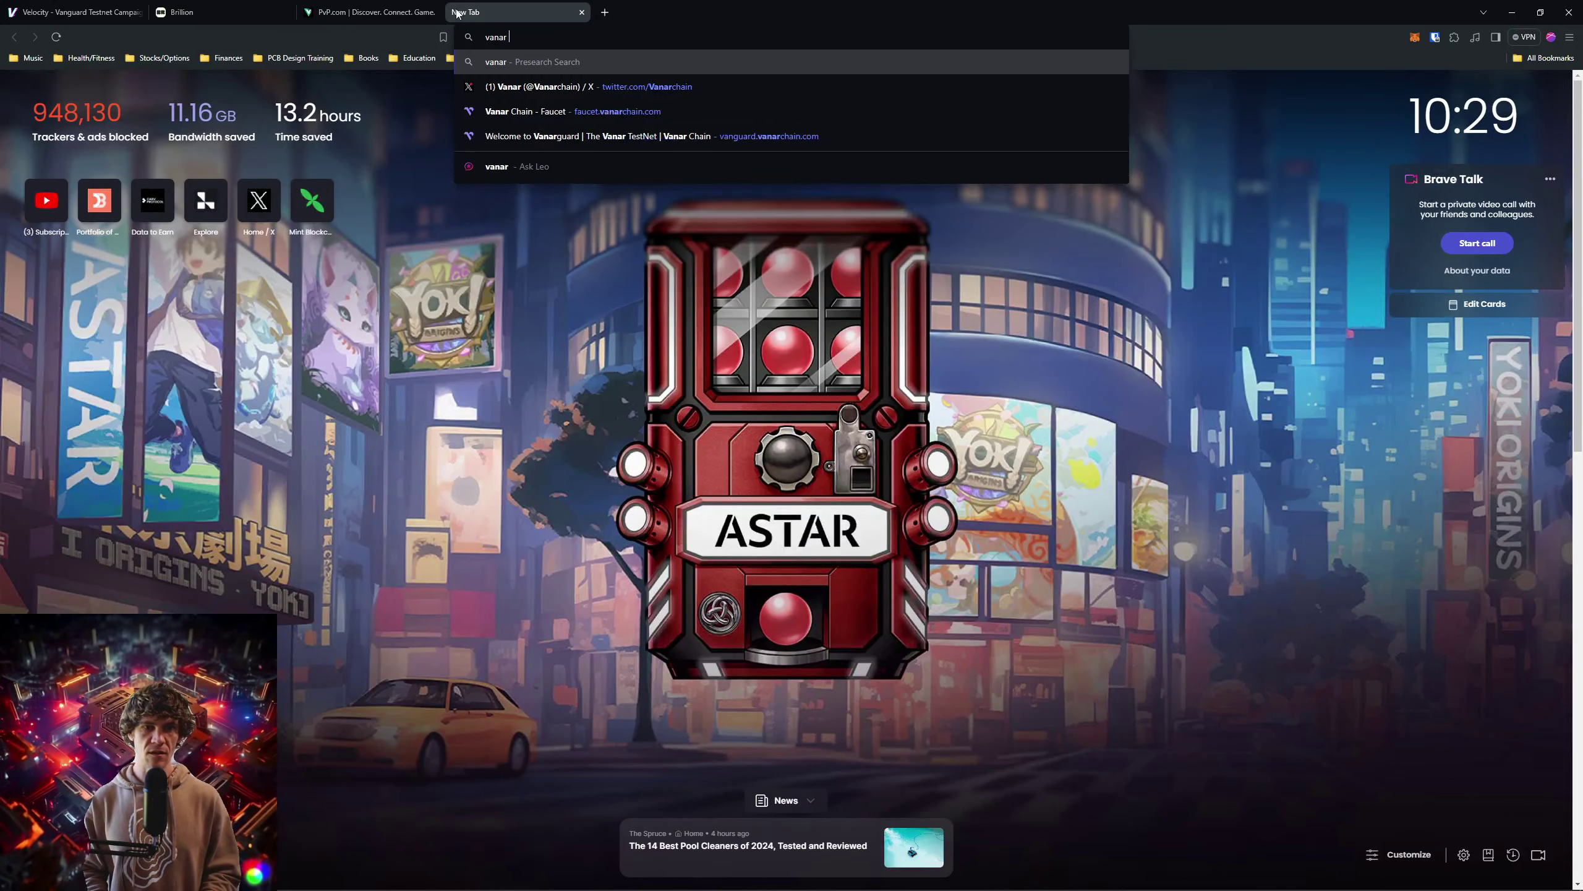
type("ga")
key("Down")
key("Return")
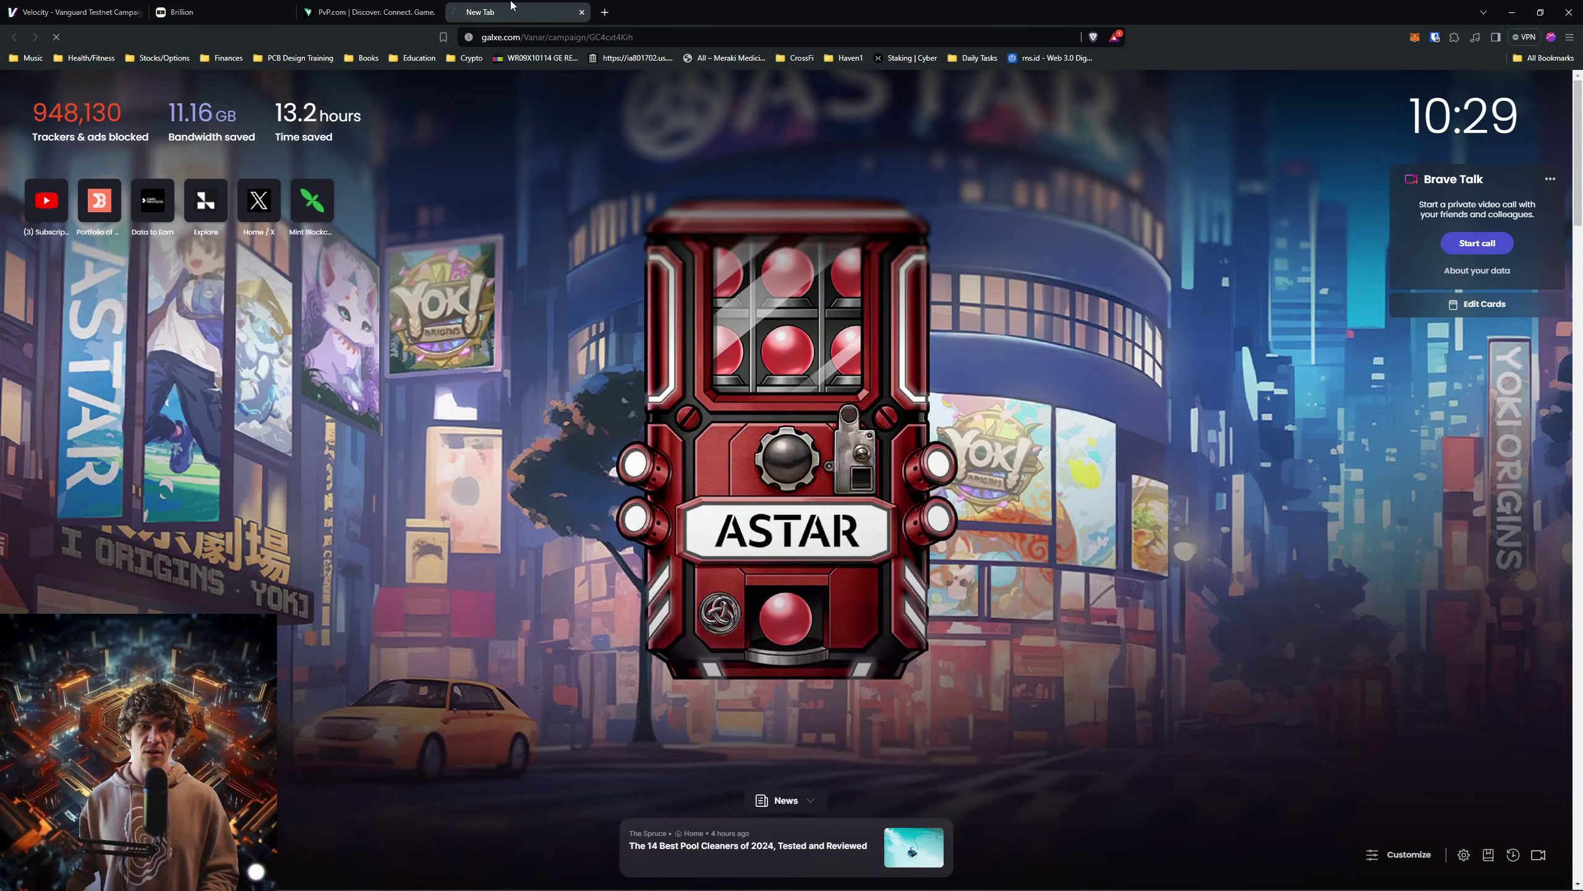
Step: Open Brillion wallet tabs from the Velocity campaign tasks and switch to the Brillion wallet
left_click(75, 11)
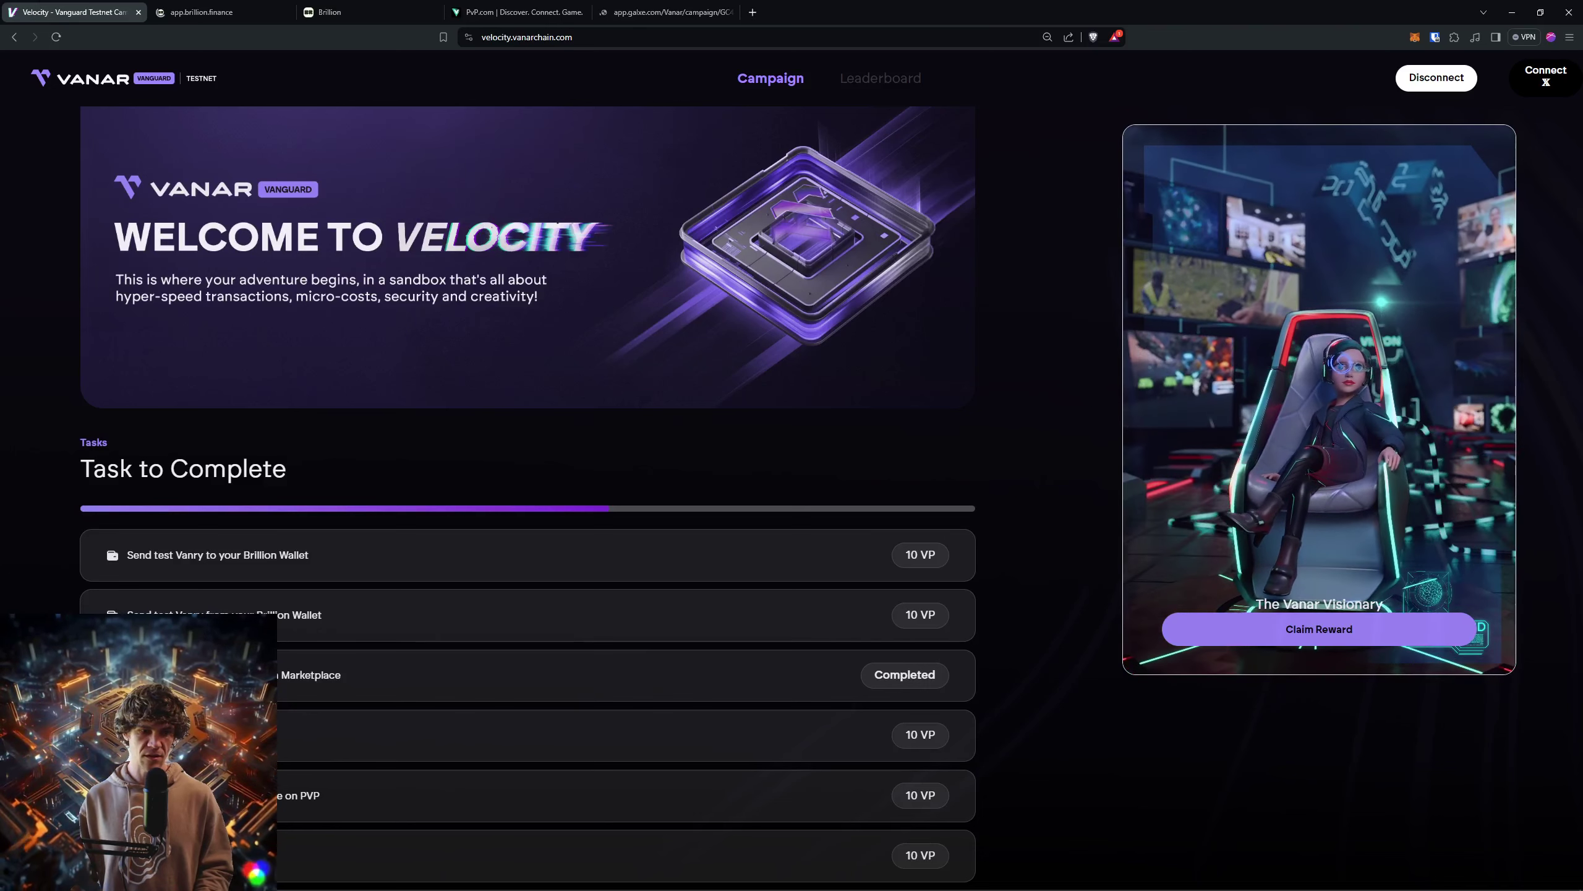
left_click(285, 618)
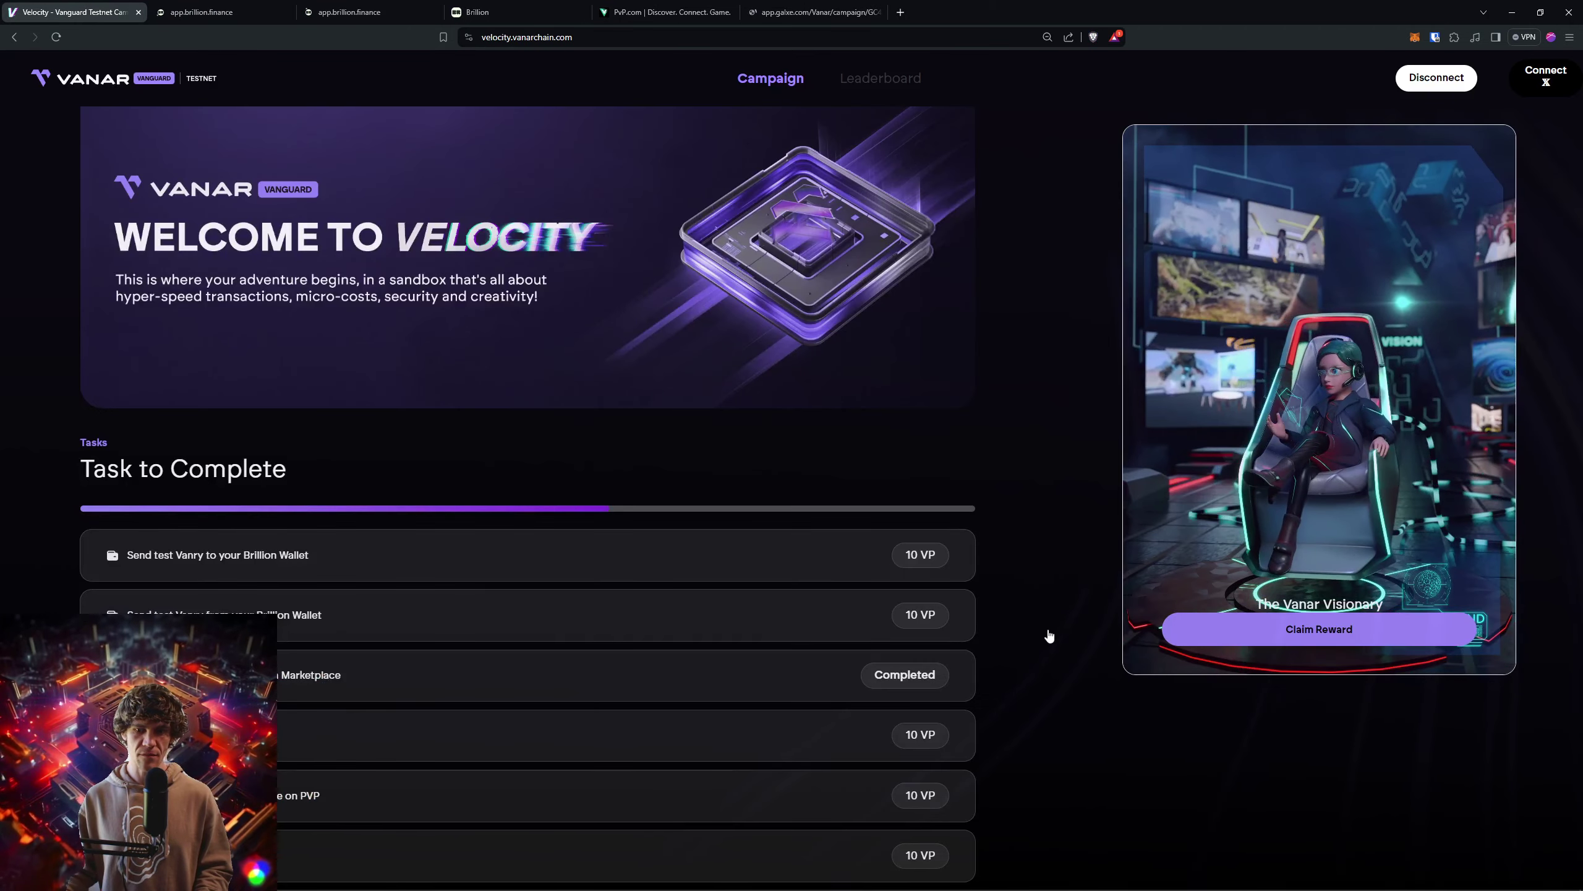
left_click(914, 630)
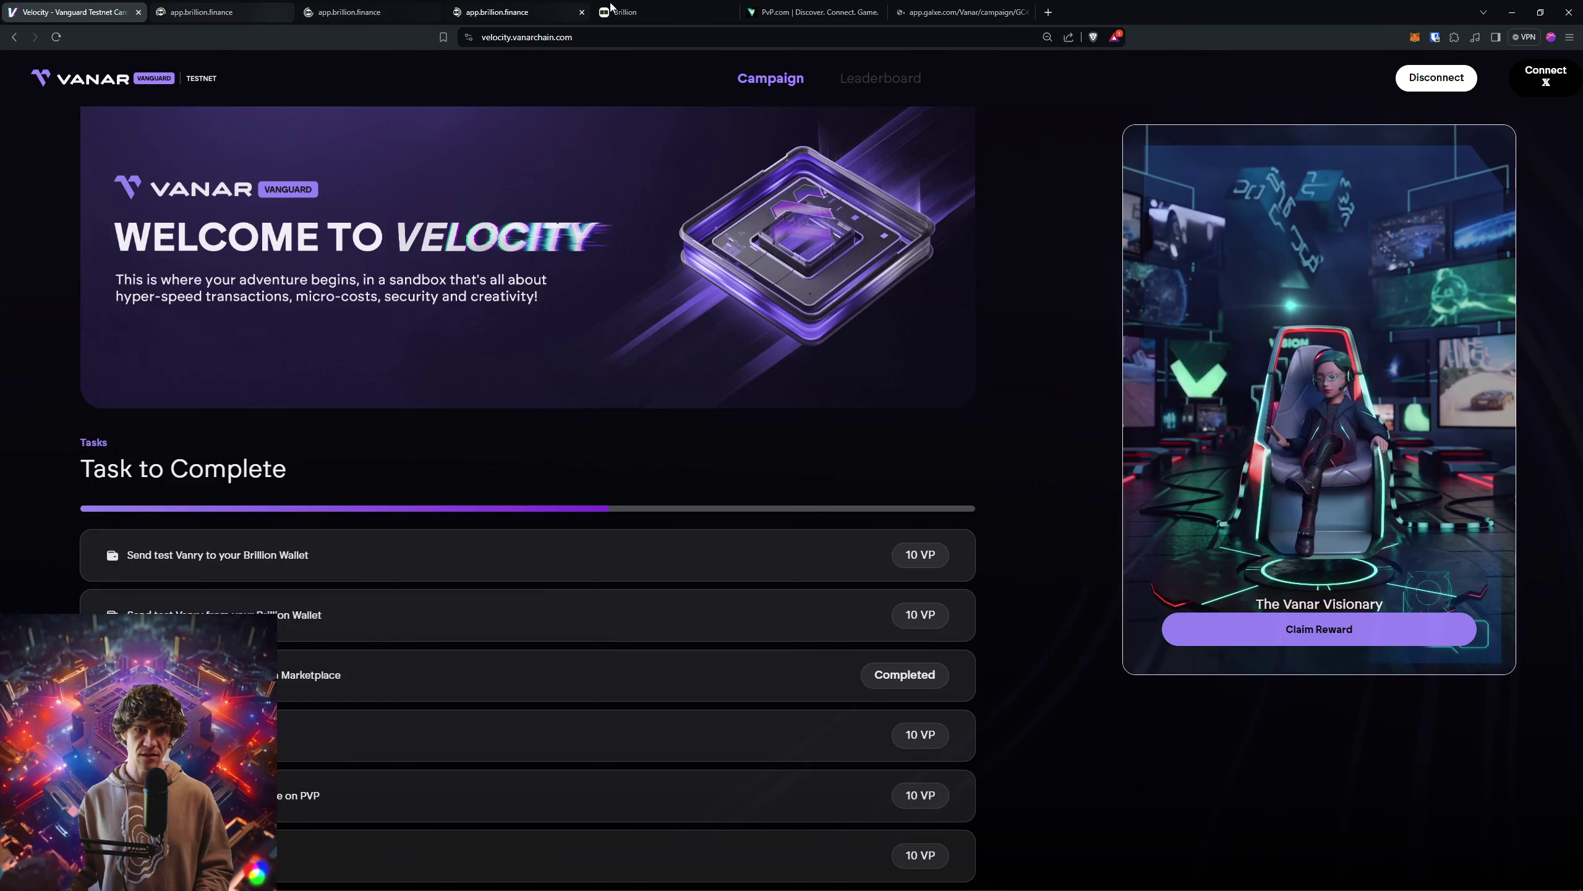
left_click(691, 6)
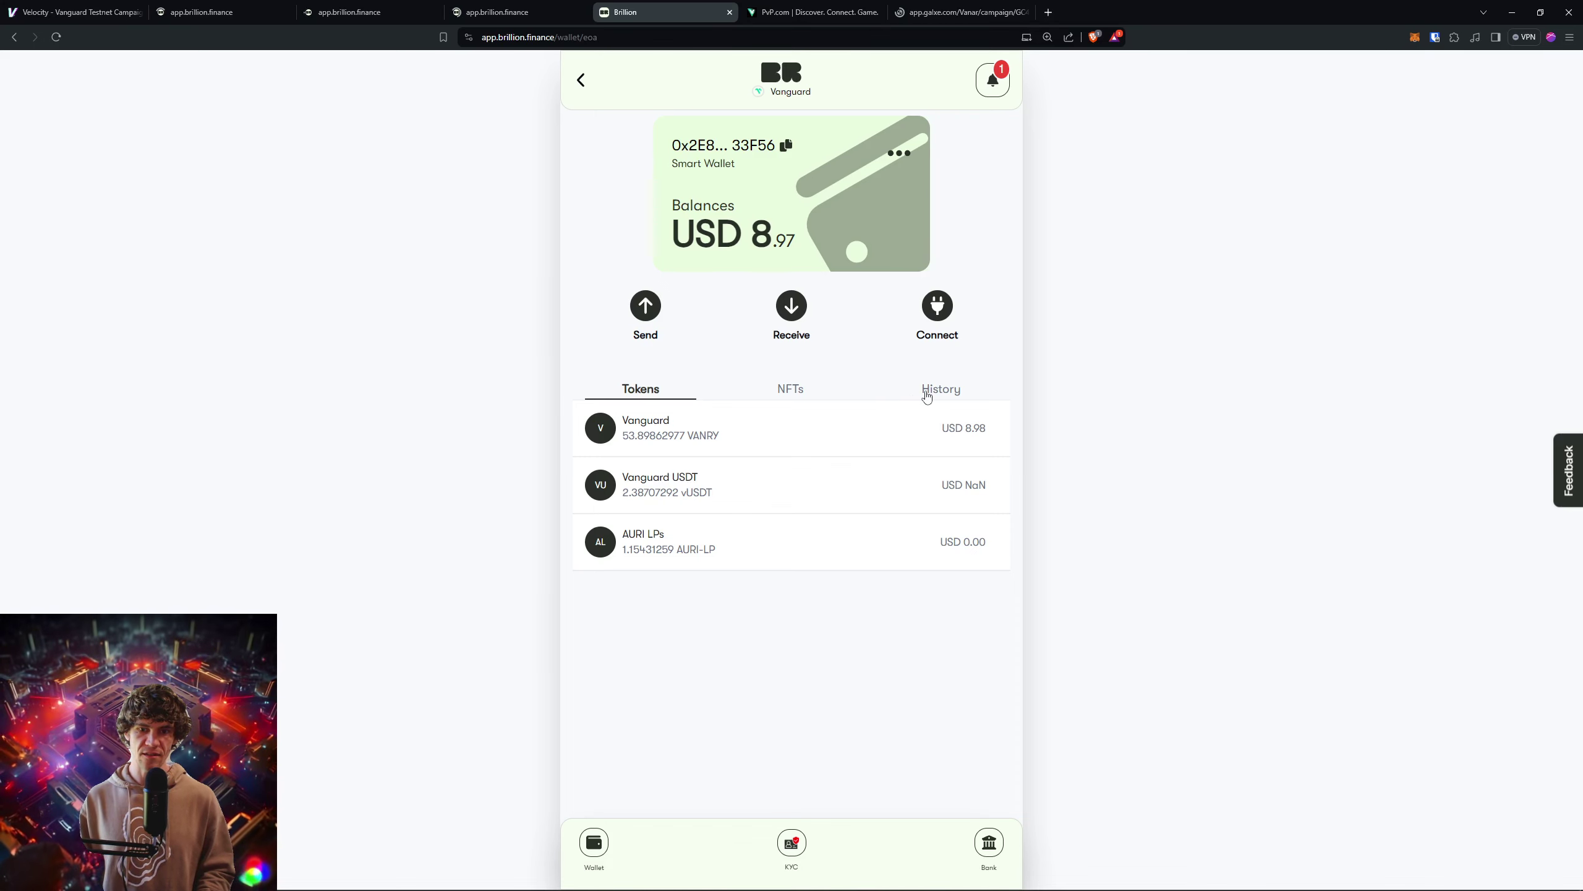
Step: Open the 5 VANRY send from the wallet history and view it on the block explorer
left_click(953, 391)
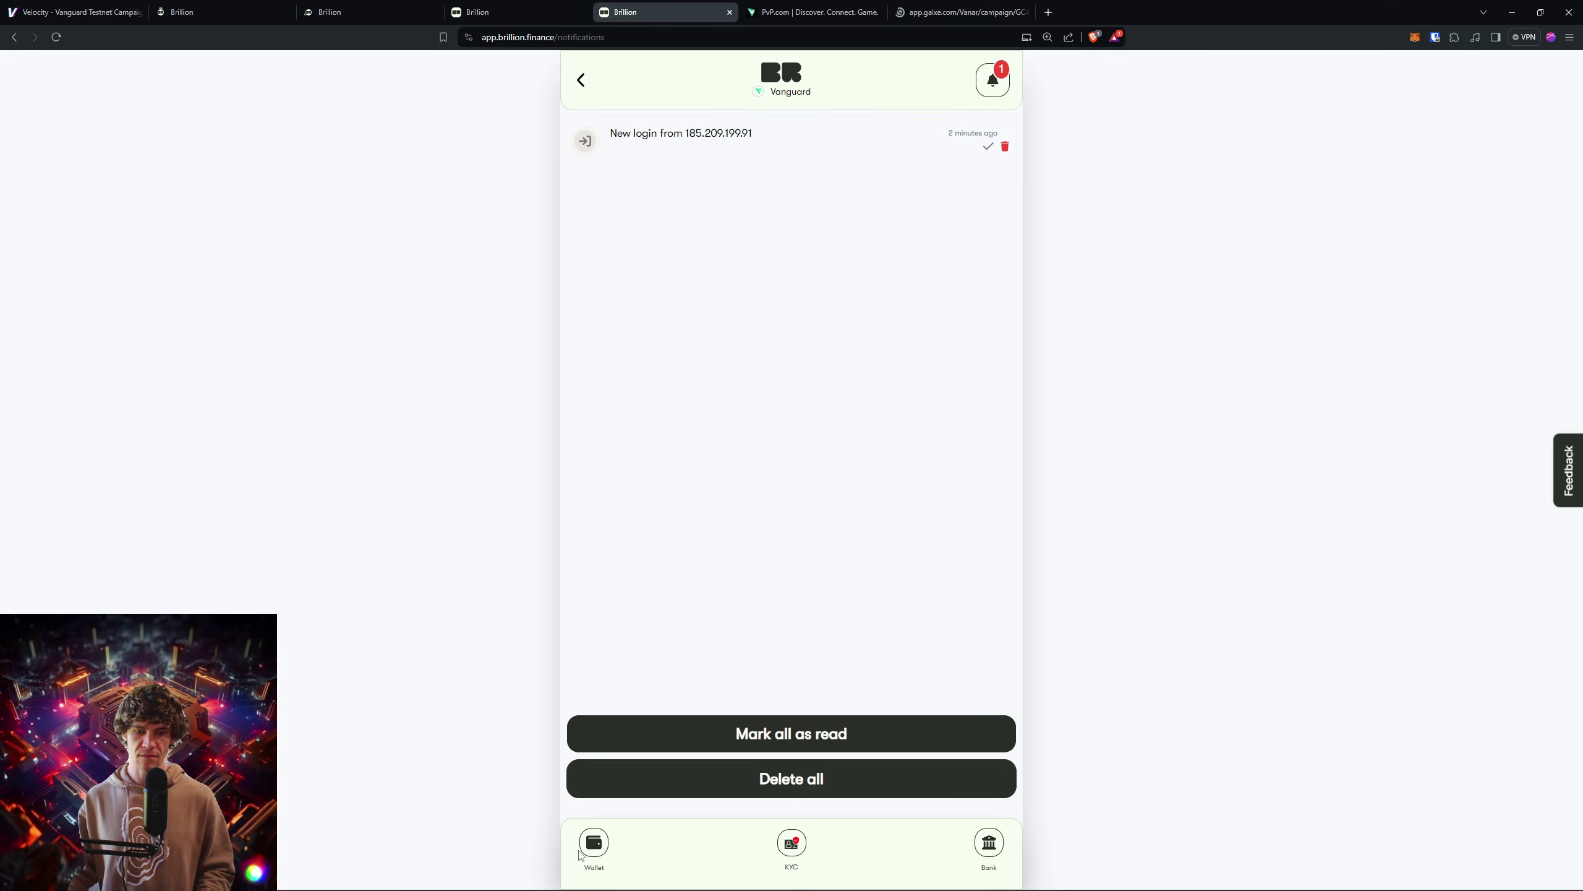
left_click(595, 843)
left_click(948, 392)
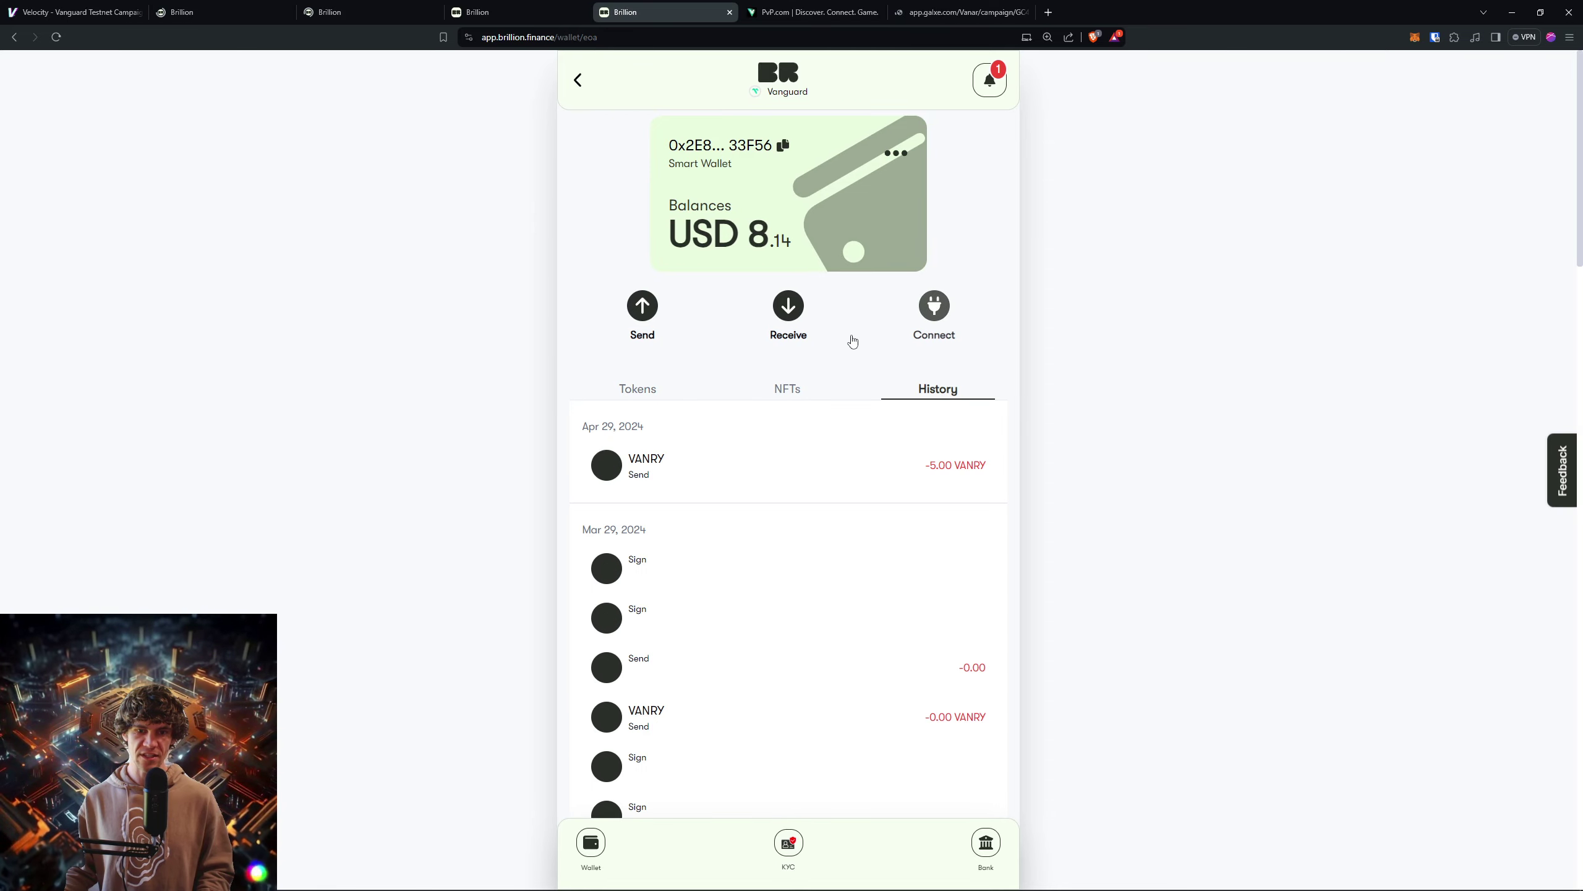
left_click(635, 478)
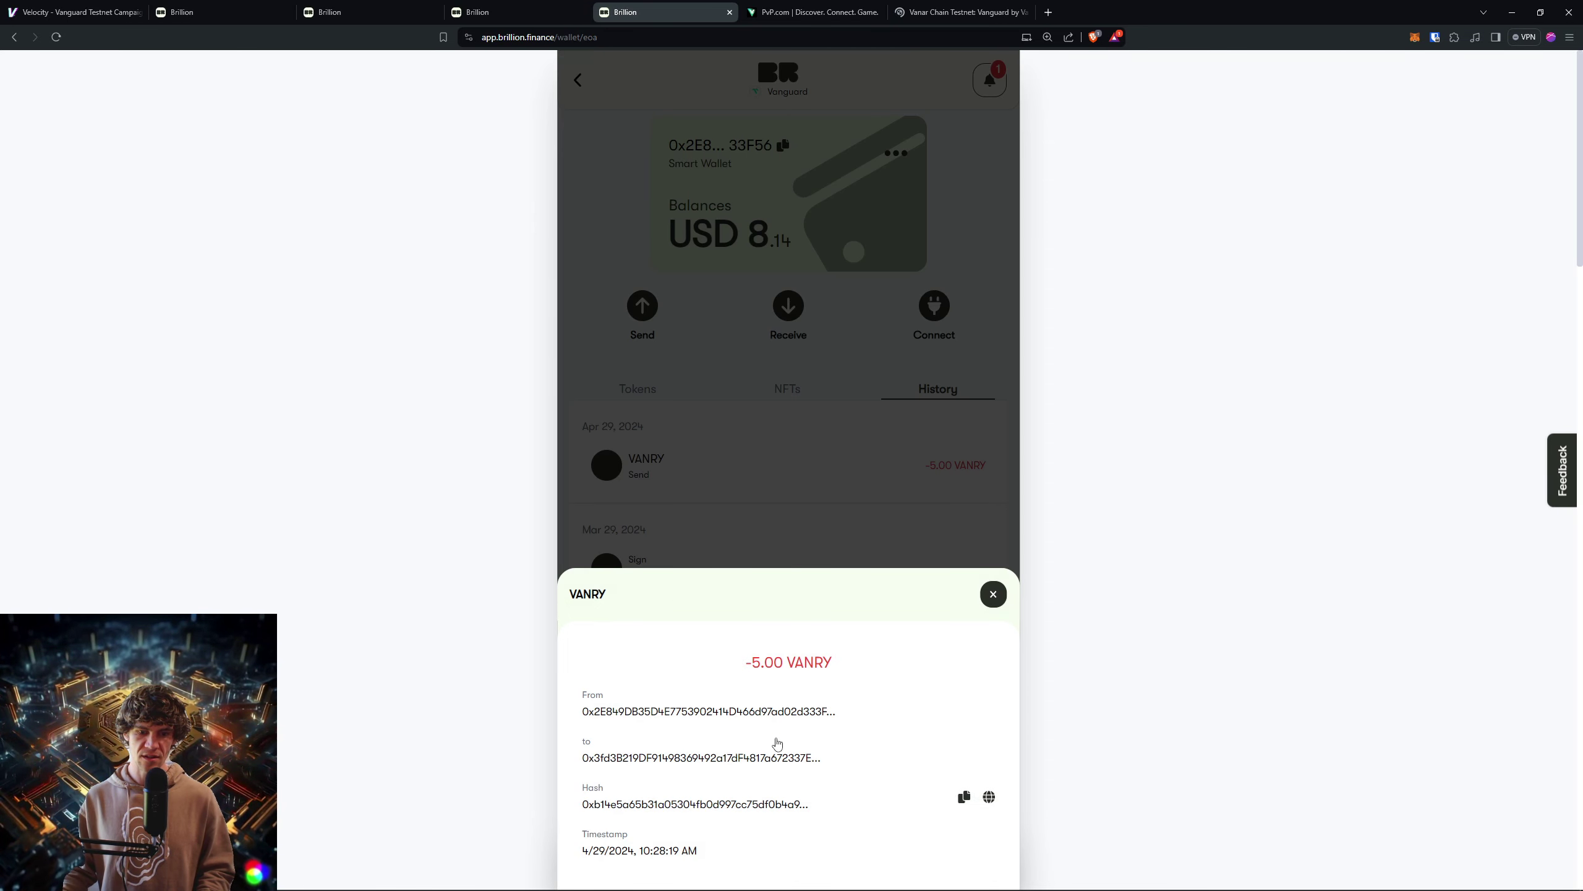
left_click(990, 799)
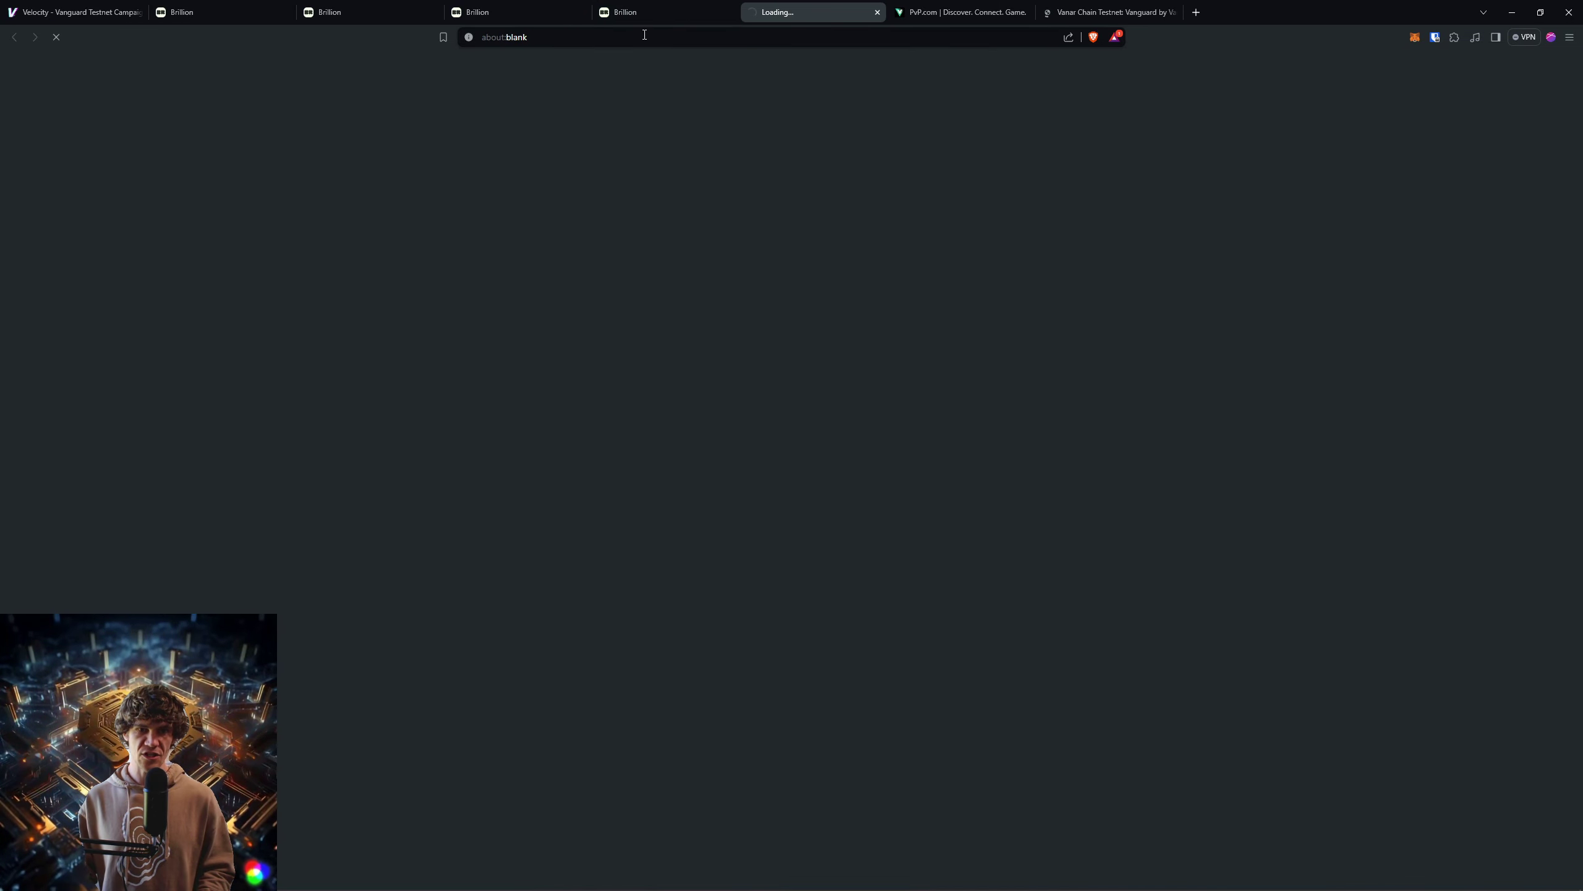
Step: Close the duplicate Brillion tabs
left_click(86, 12)
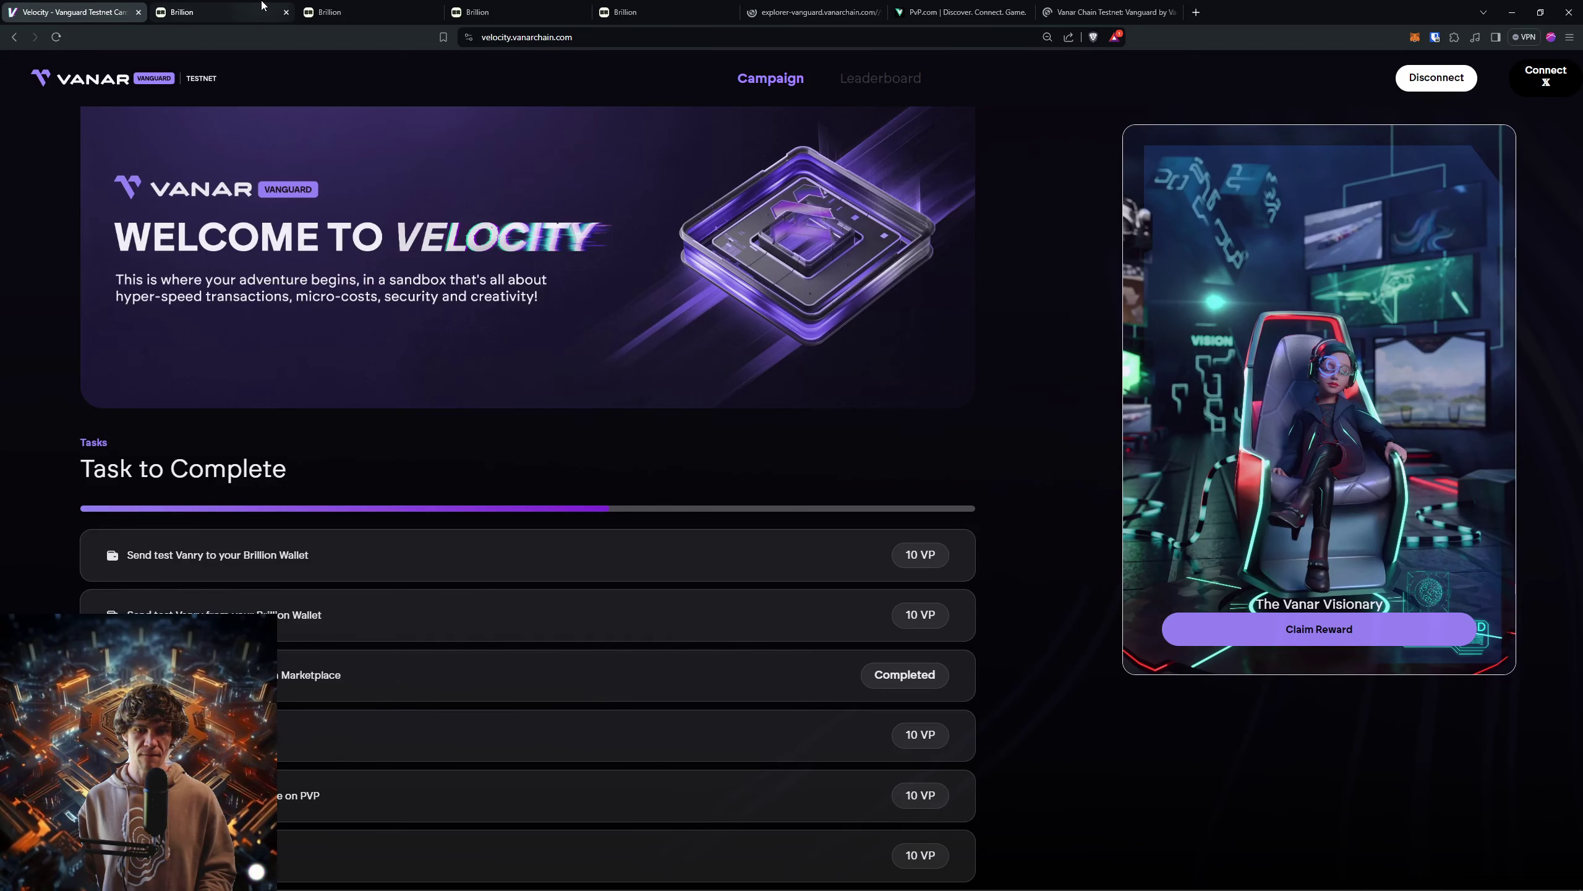
left_click(229, 11)
left_click(383, 11)
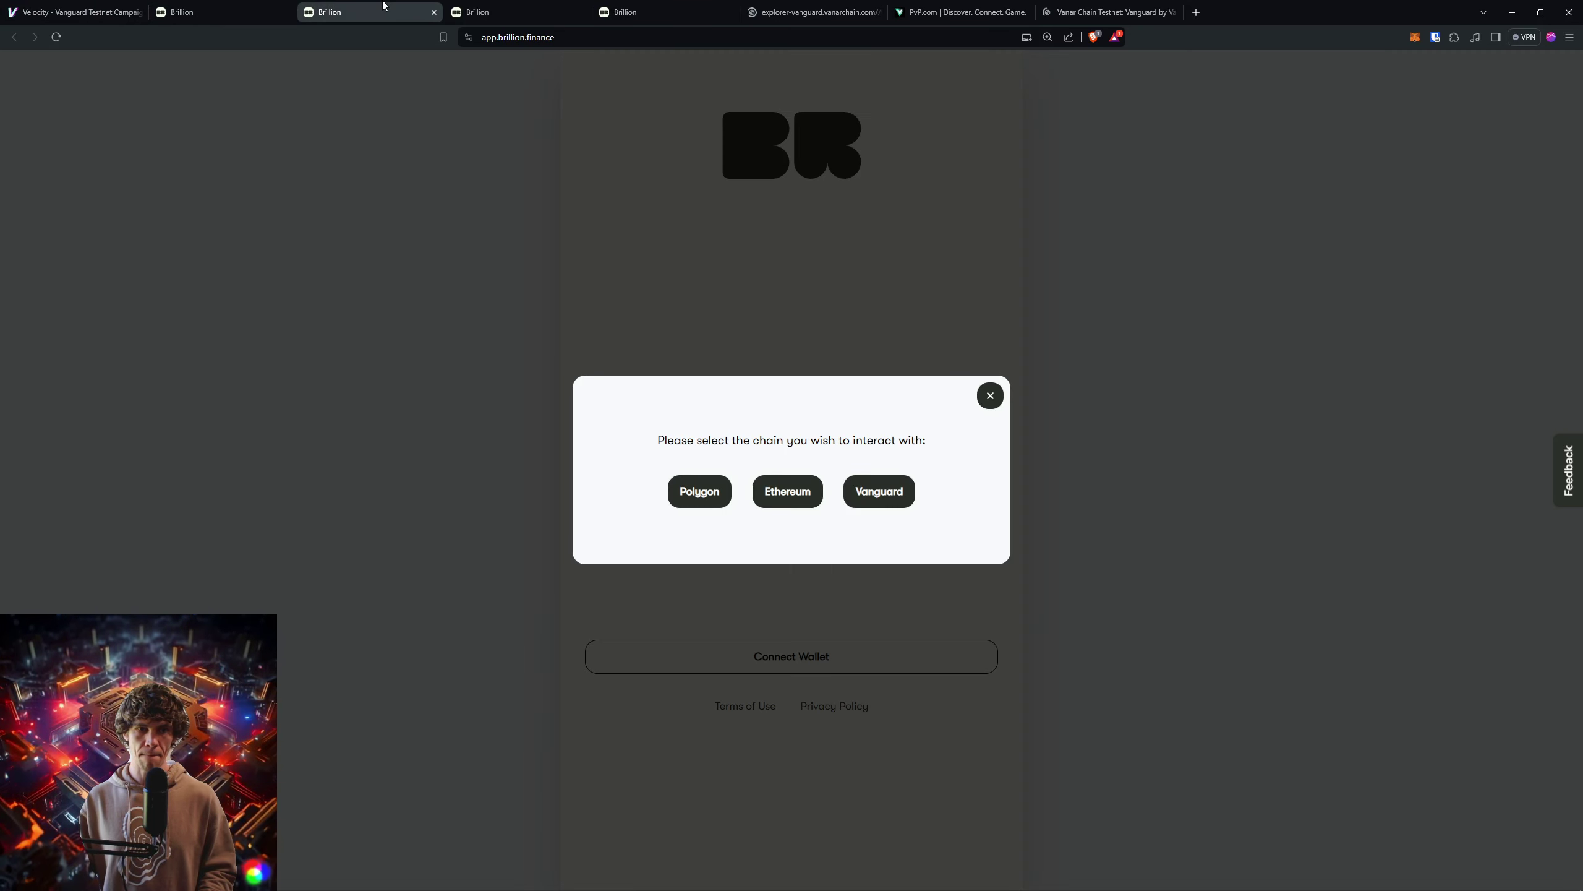
left_click(287, 14)
left_click(288, 15)
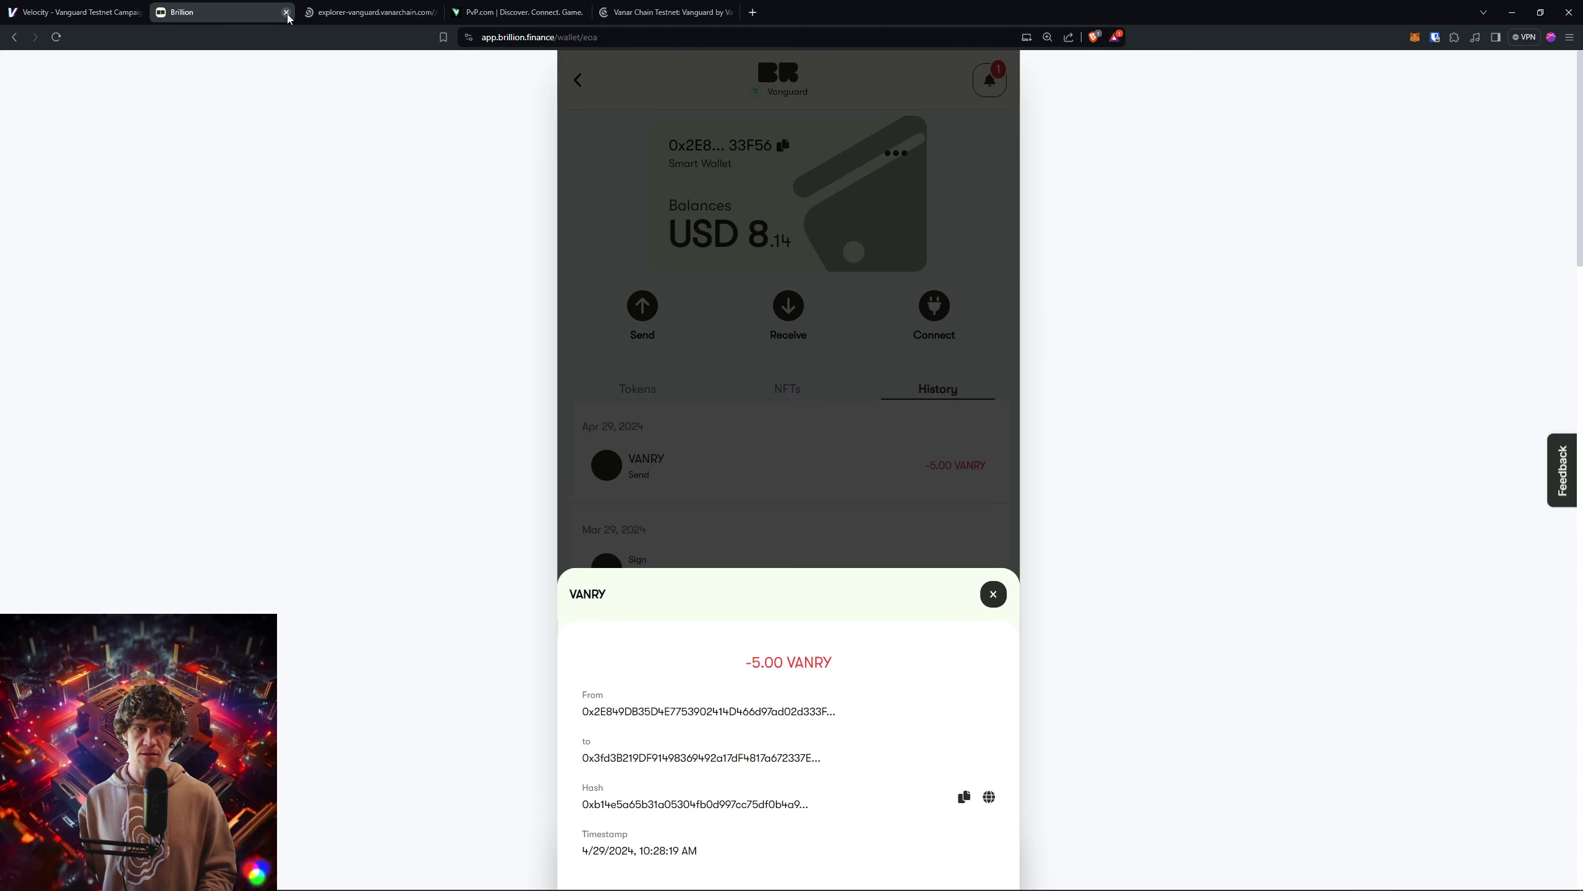
left_click(342, 11)
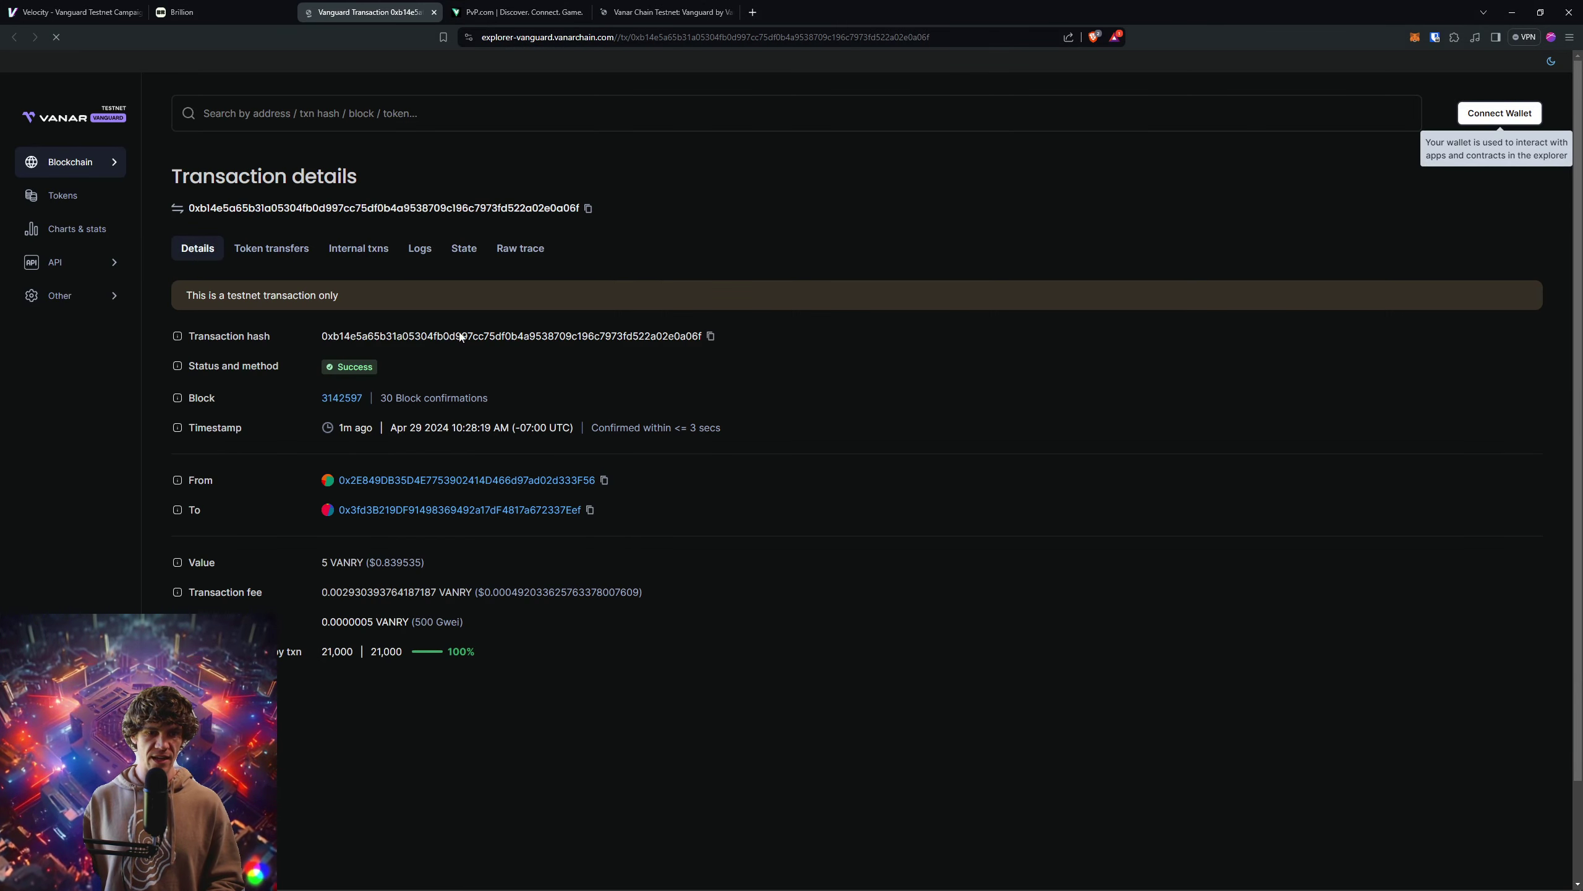
Step: Check the Velocity task list and close the extra Brillion app tab
left_click(180, 12)
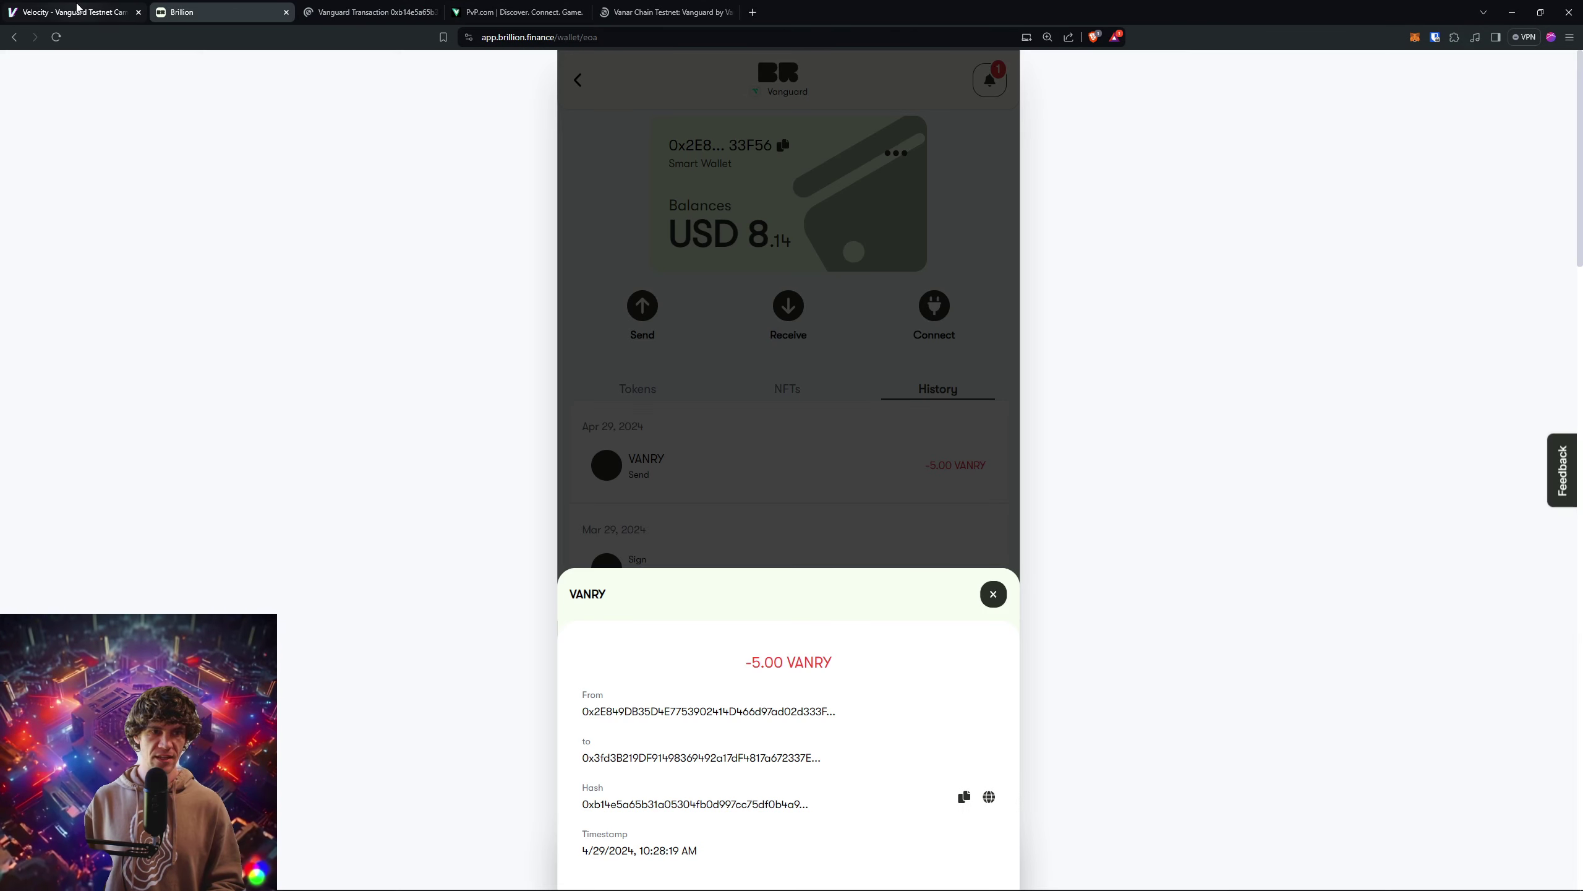
left_click(69, 11)
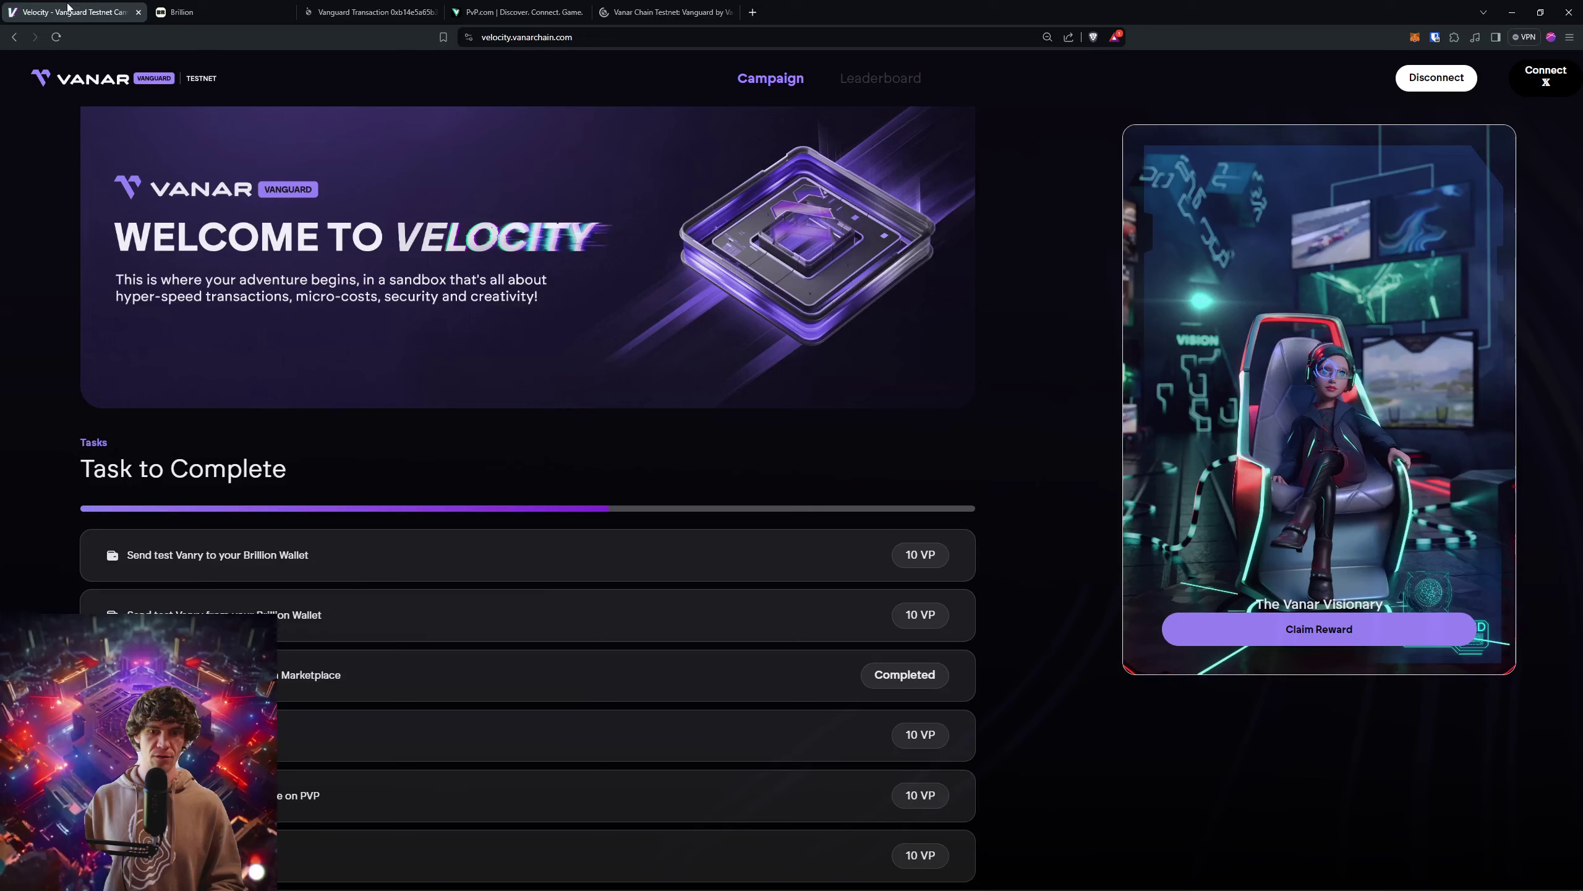
left_click(892, 618)
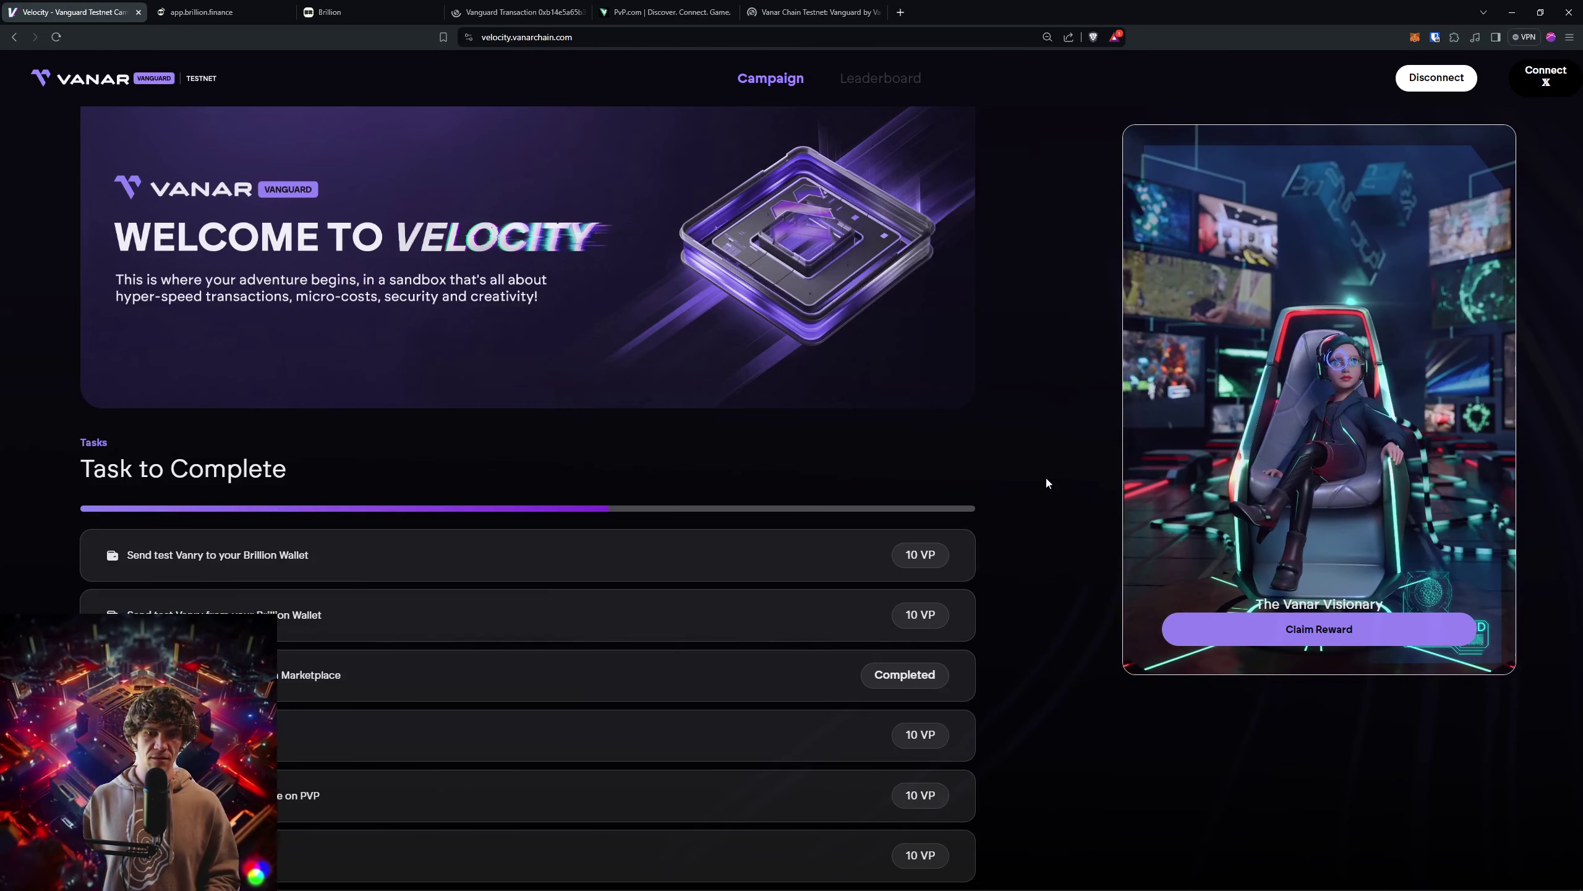
left_click(285, 13)
Step: Close the explorer transaction page and go to the Galxe Vanar Chain Testnet: Vanguard campaign
left_click(520, 13)
left_click(349, 10)
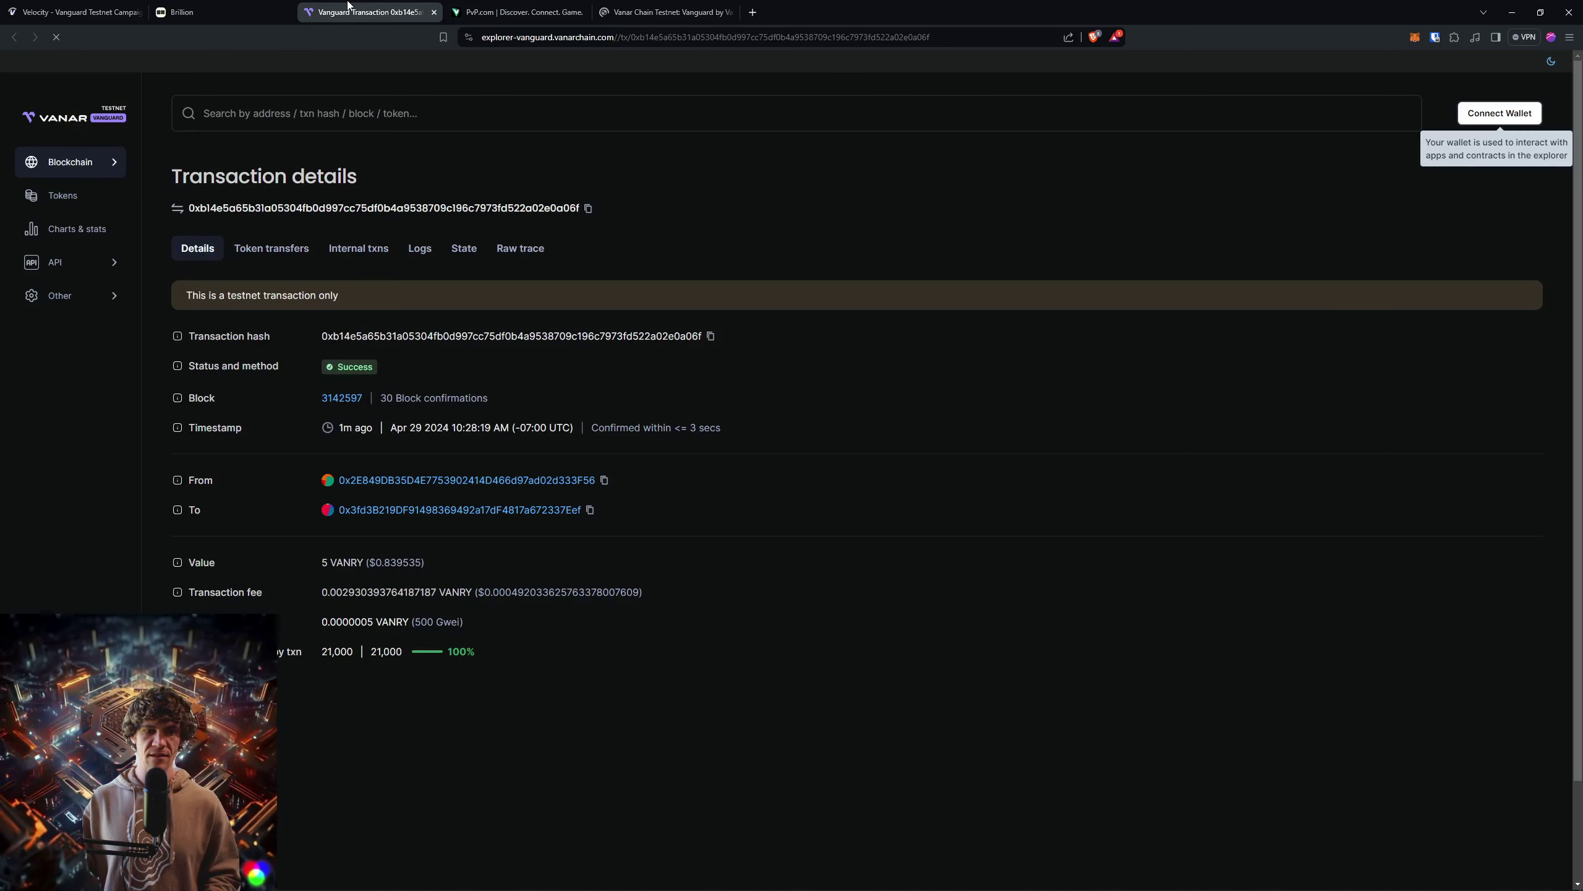
left_click(433, 12)
left_click(585, 15)
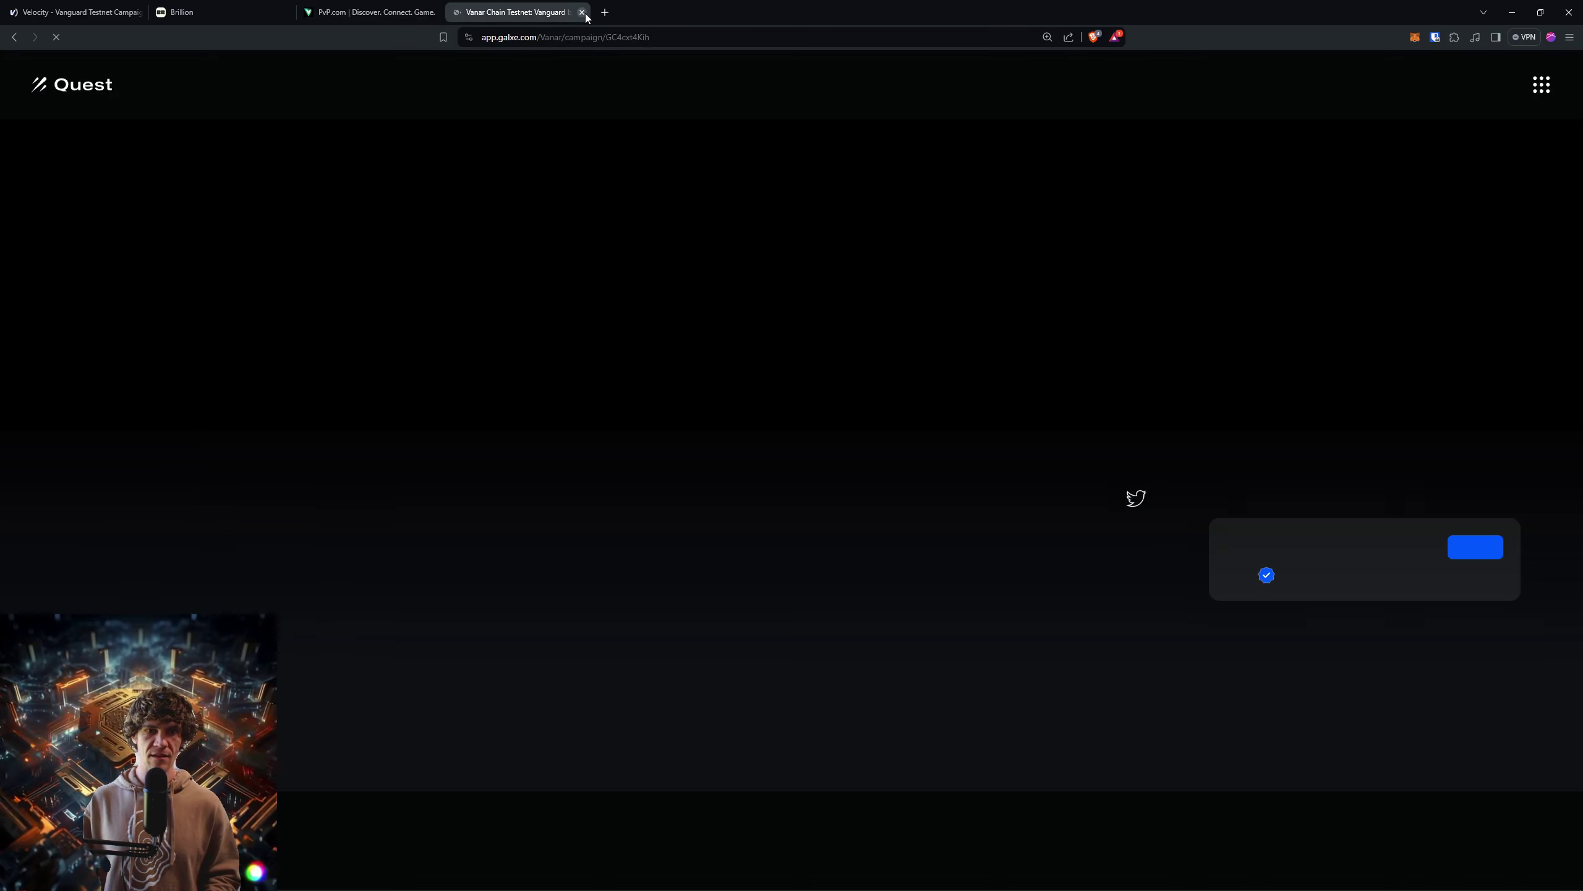
left_click(214, 11)
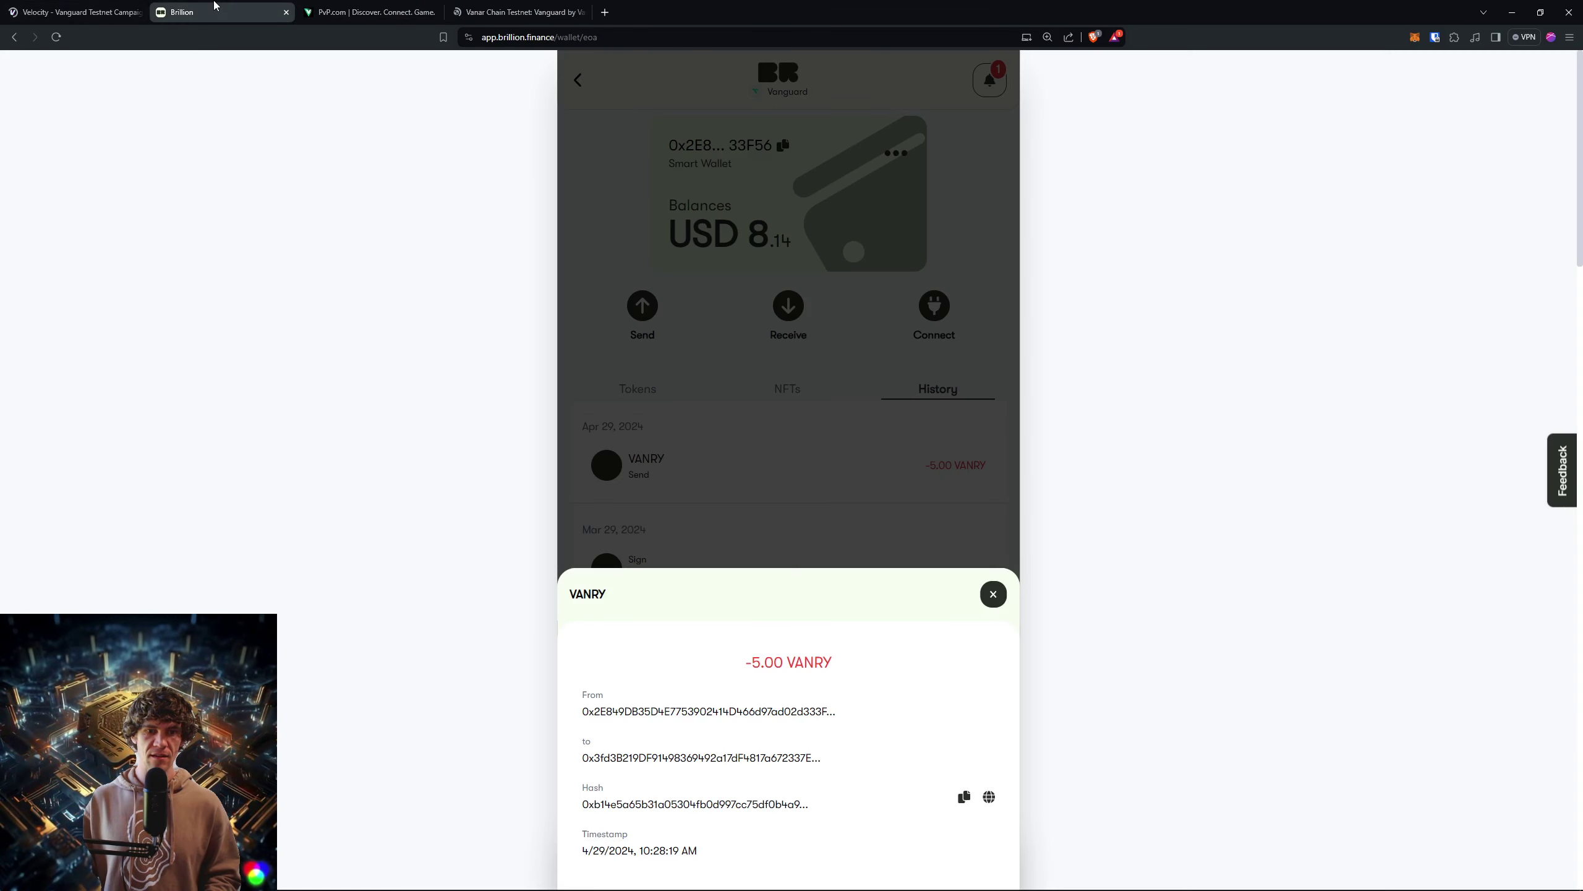
left_click(559, 8)
scroll(927, 515, "down", 3)
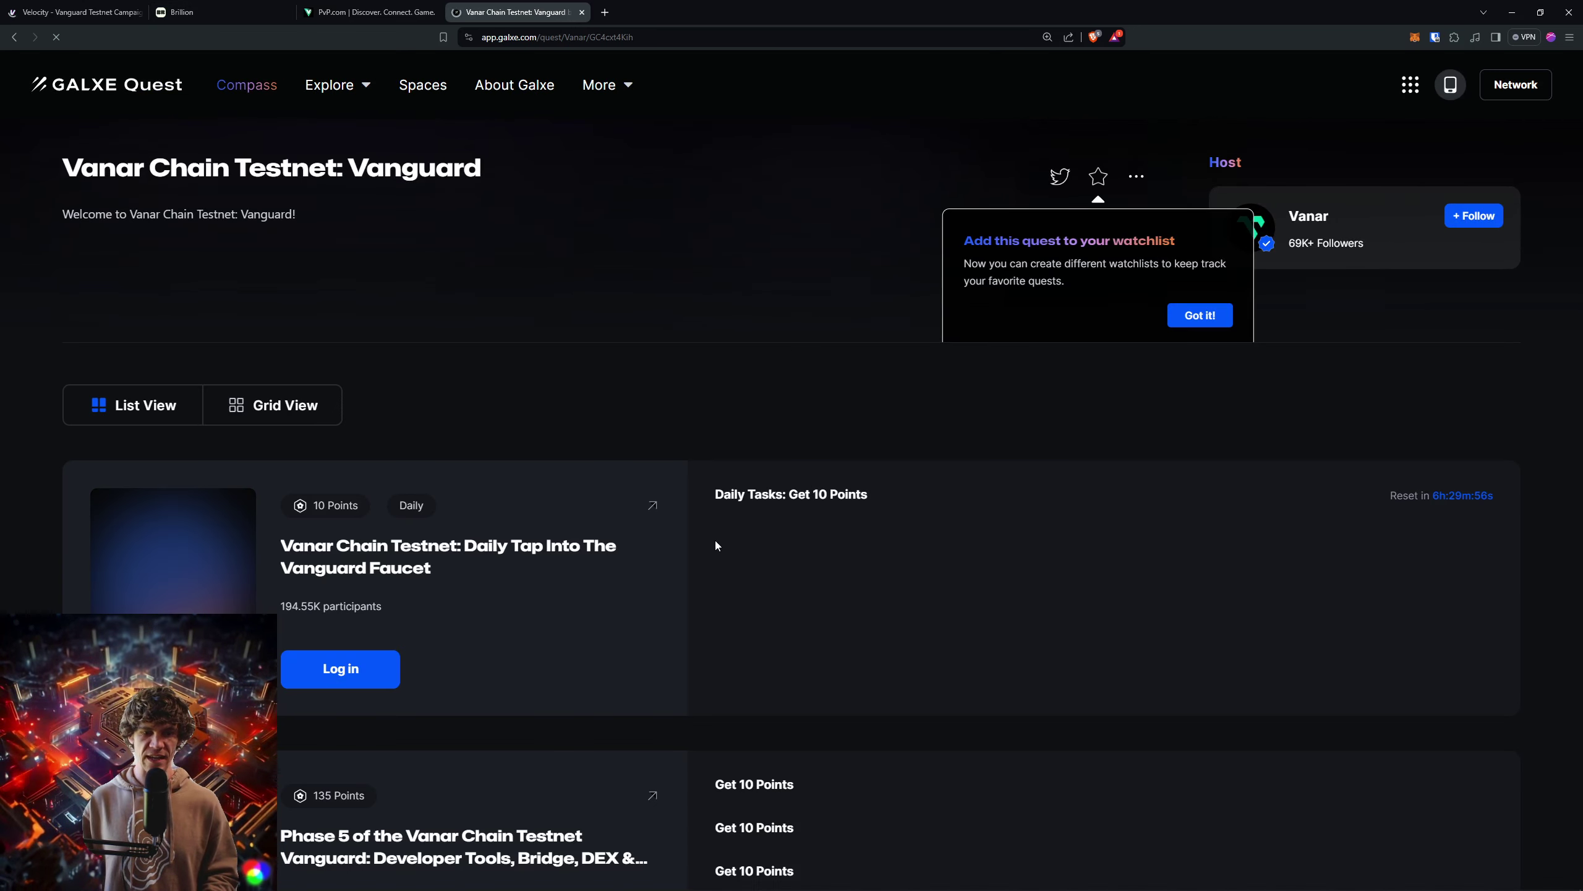
scroll(1113, 396, "down", 1)
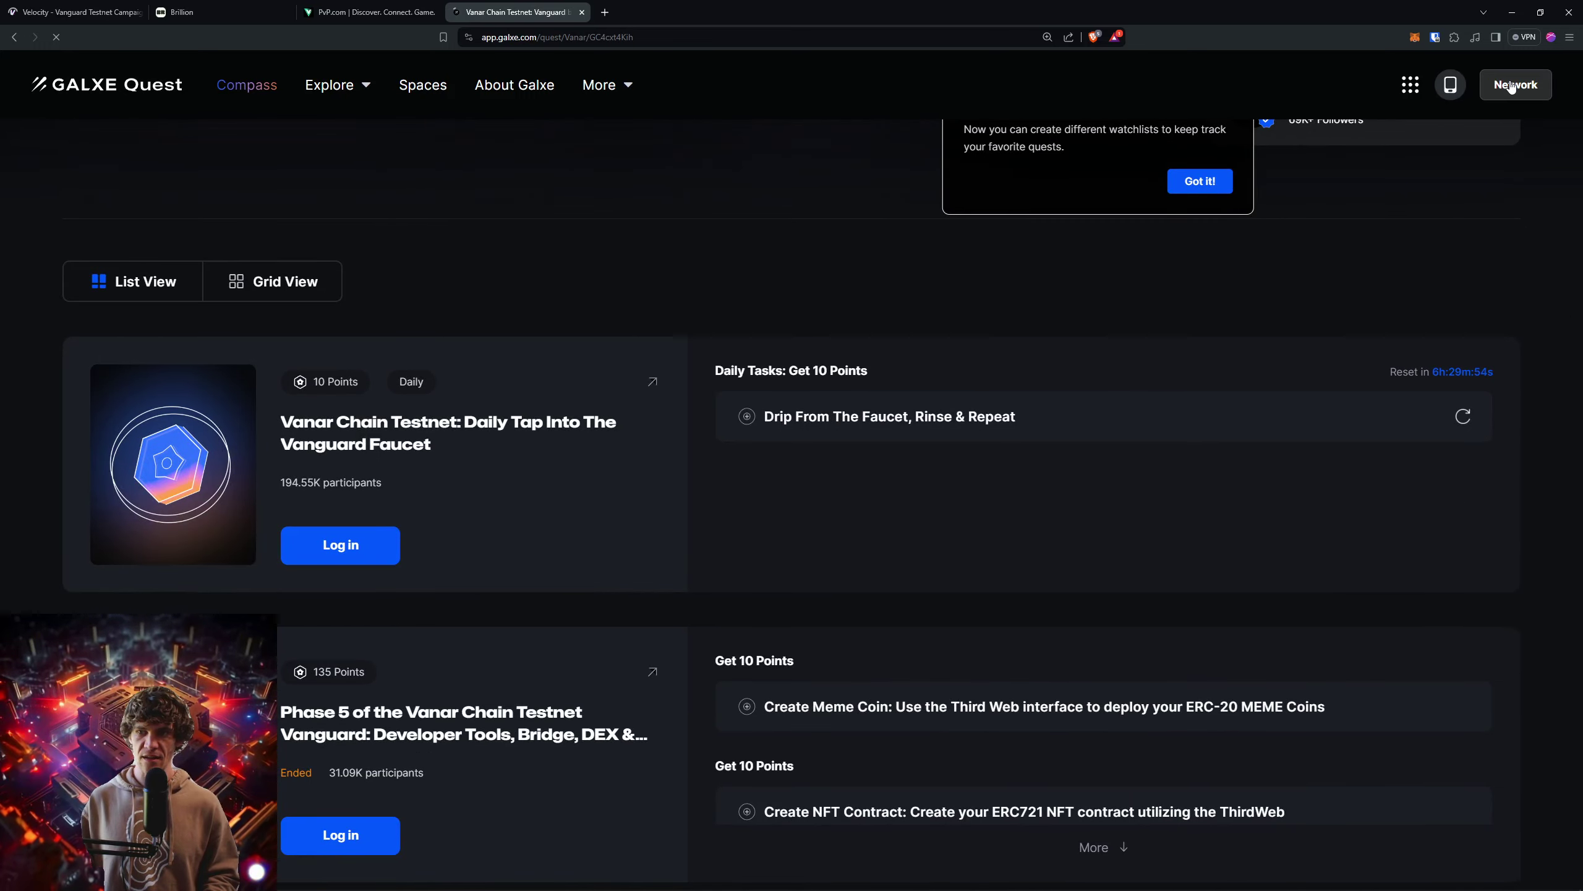
Step: Log in to Galxe with MetaMask, dismissing the Compass announcement and approving the connection
left_click(347, 545)
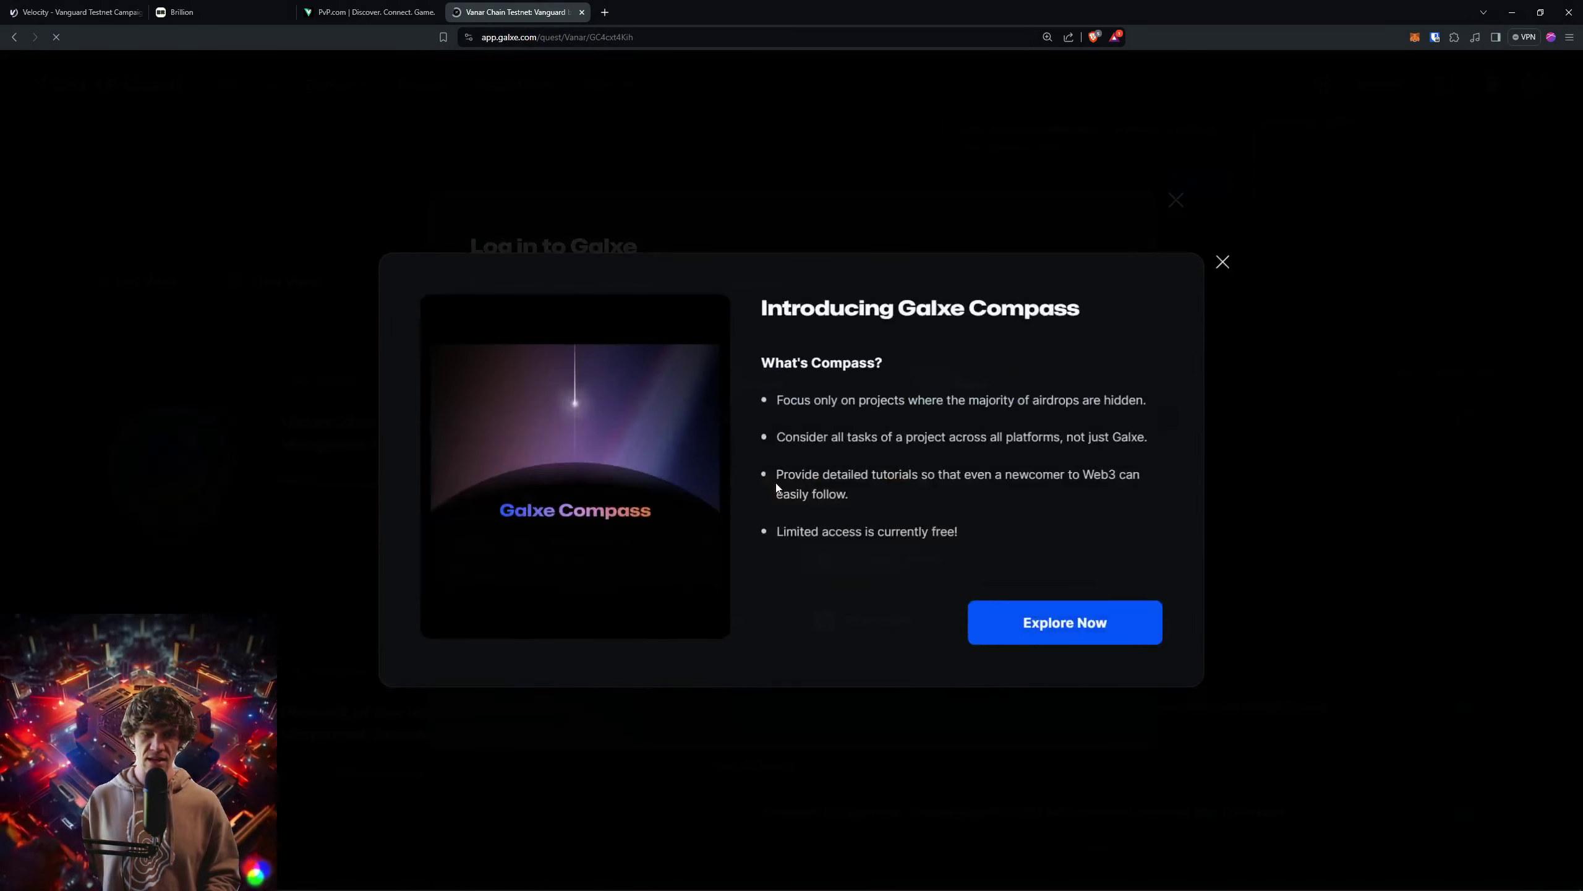
key("Escape")
left_click(1027, 499)
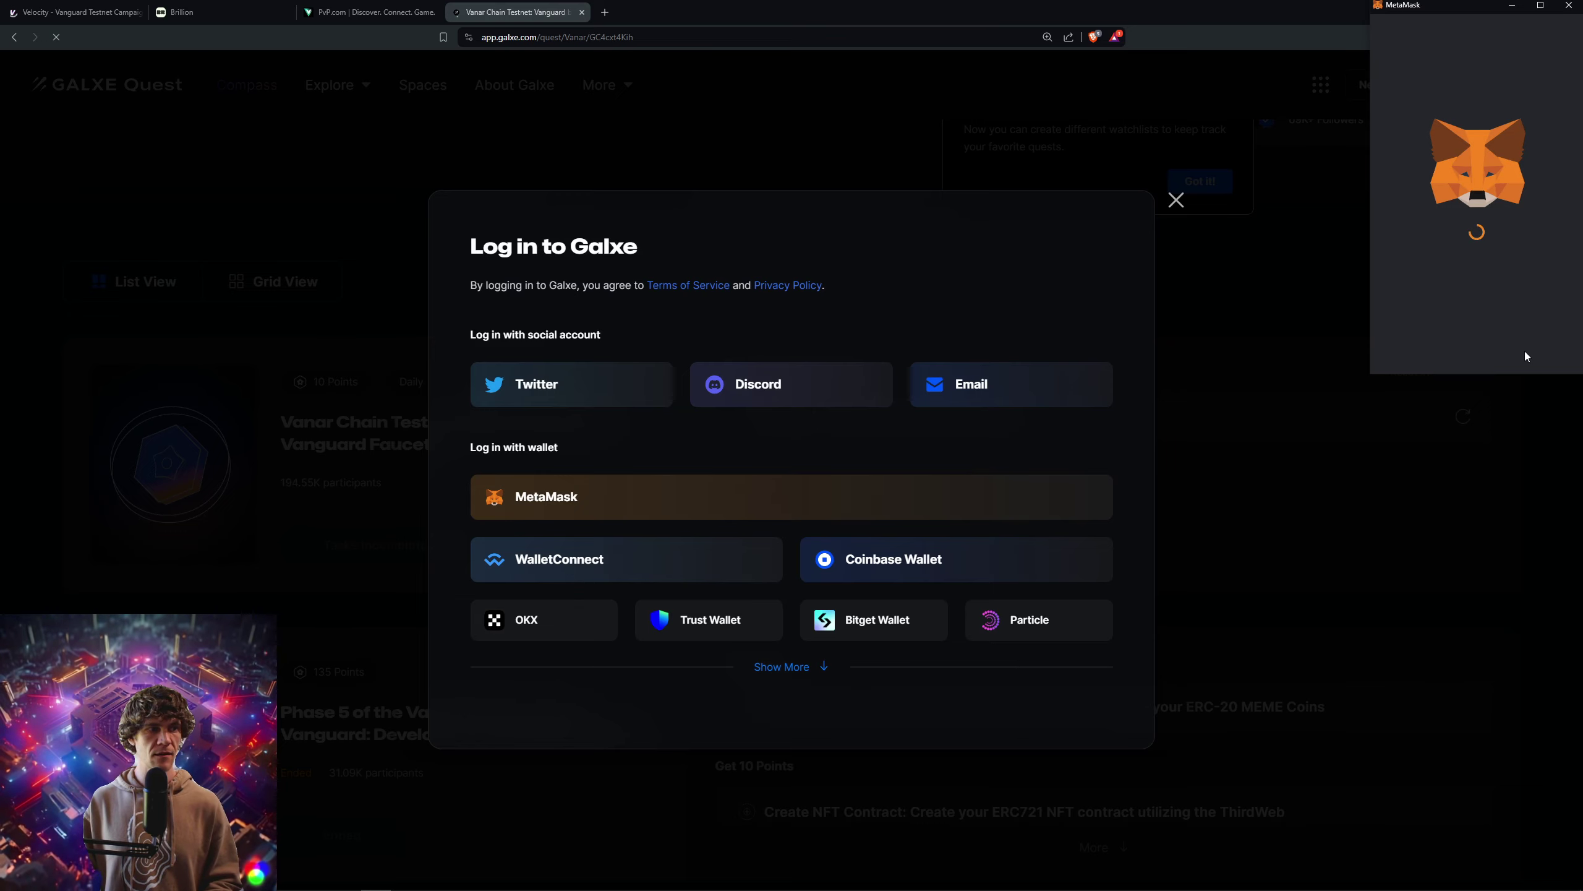
left_click(1527, 352)
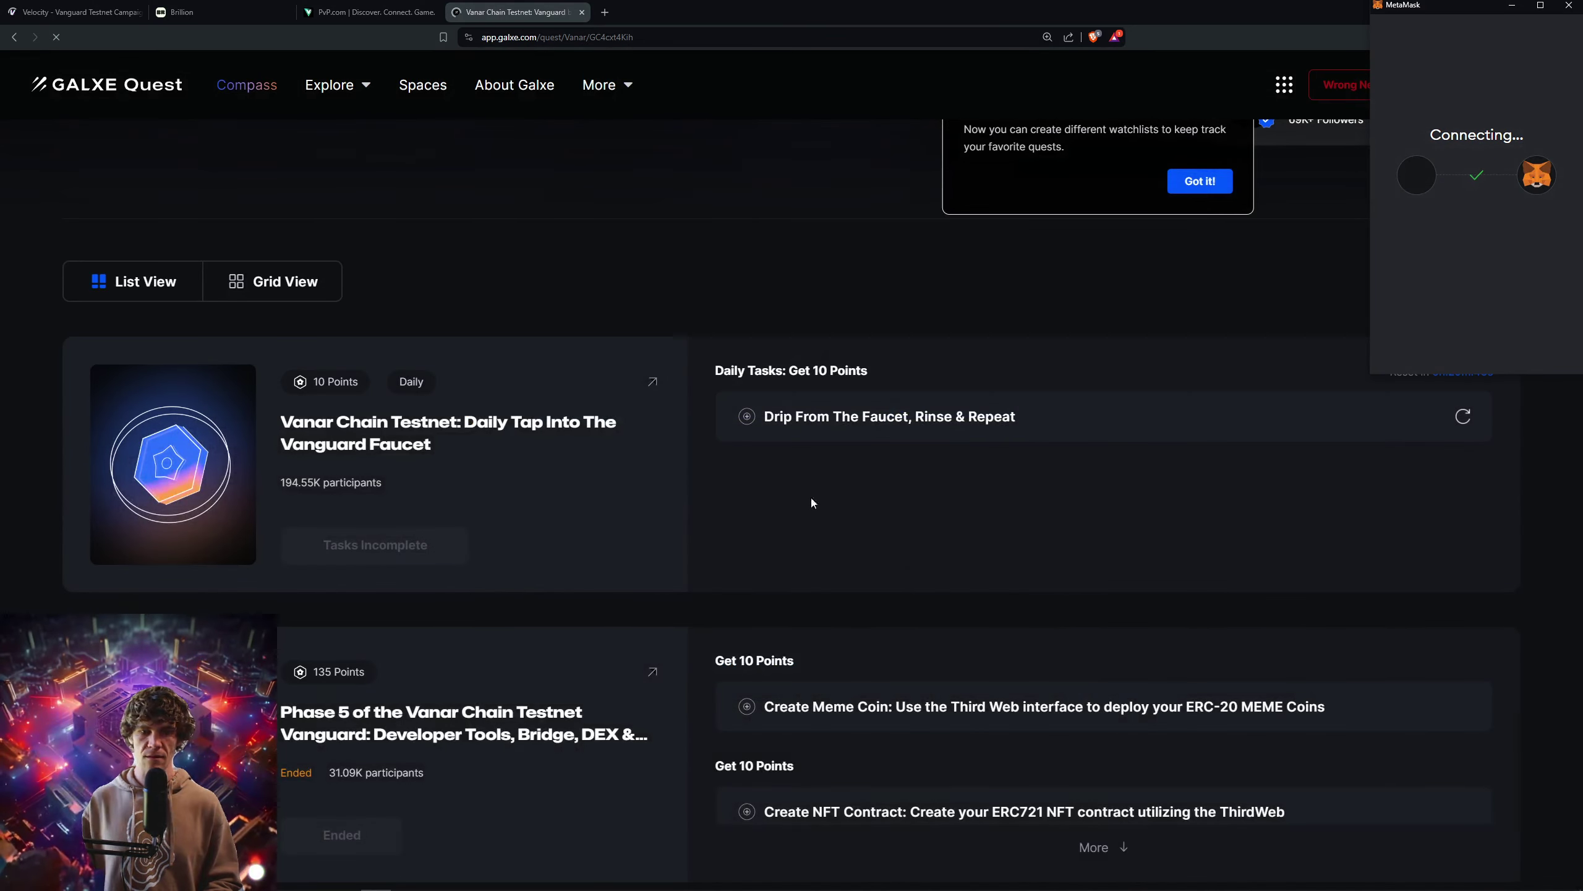
scroll(697, 523, "down", 1)
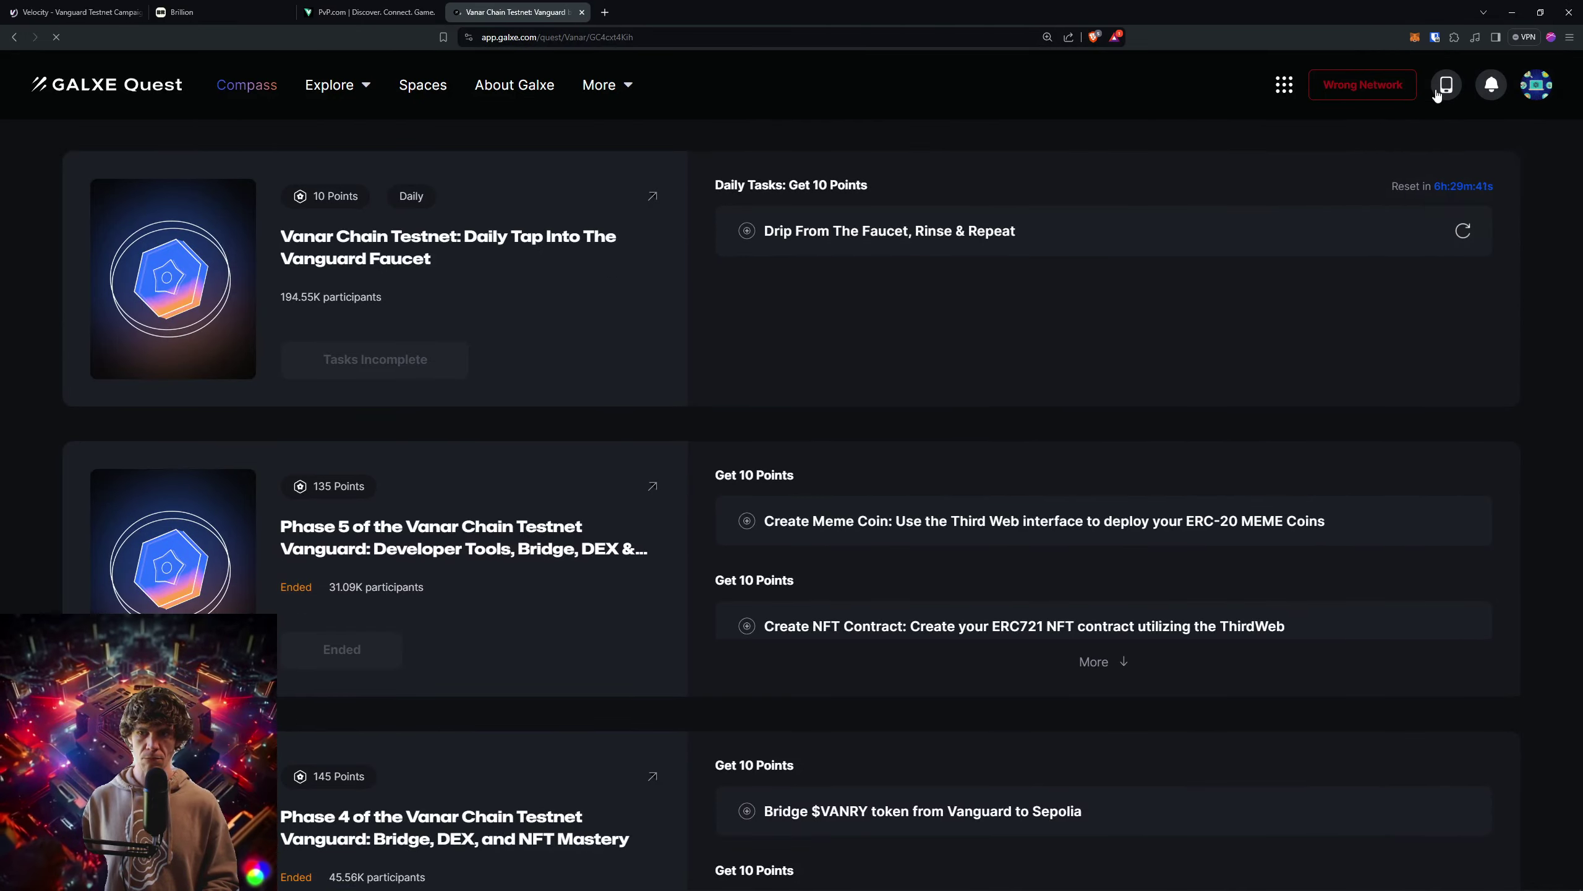
scroll(1031, 329, "down", 2)
scroll(1031, 329, "down", 3)
scroll(1023, 320, "down", 5)
scroll(1020, 320, "down", 2)
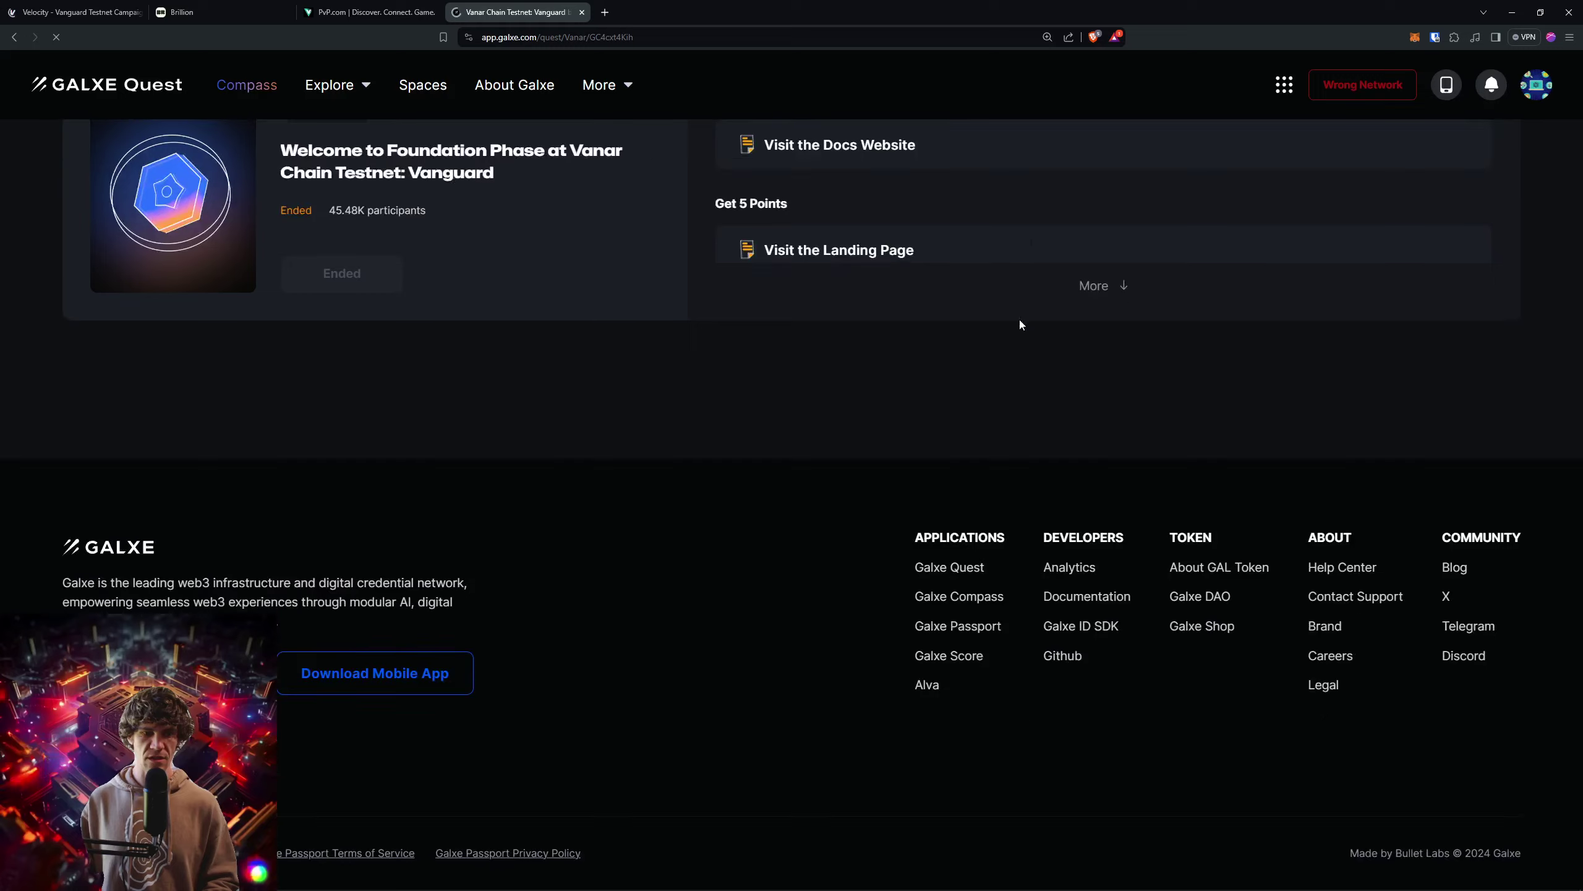
scroll(801, 393, "up", 10)
scroll(787, 361, "up", 5)
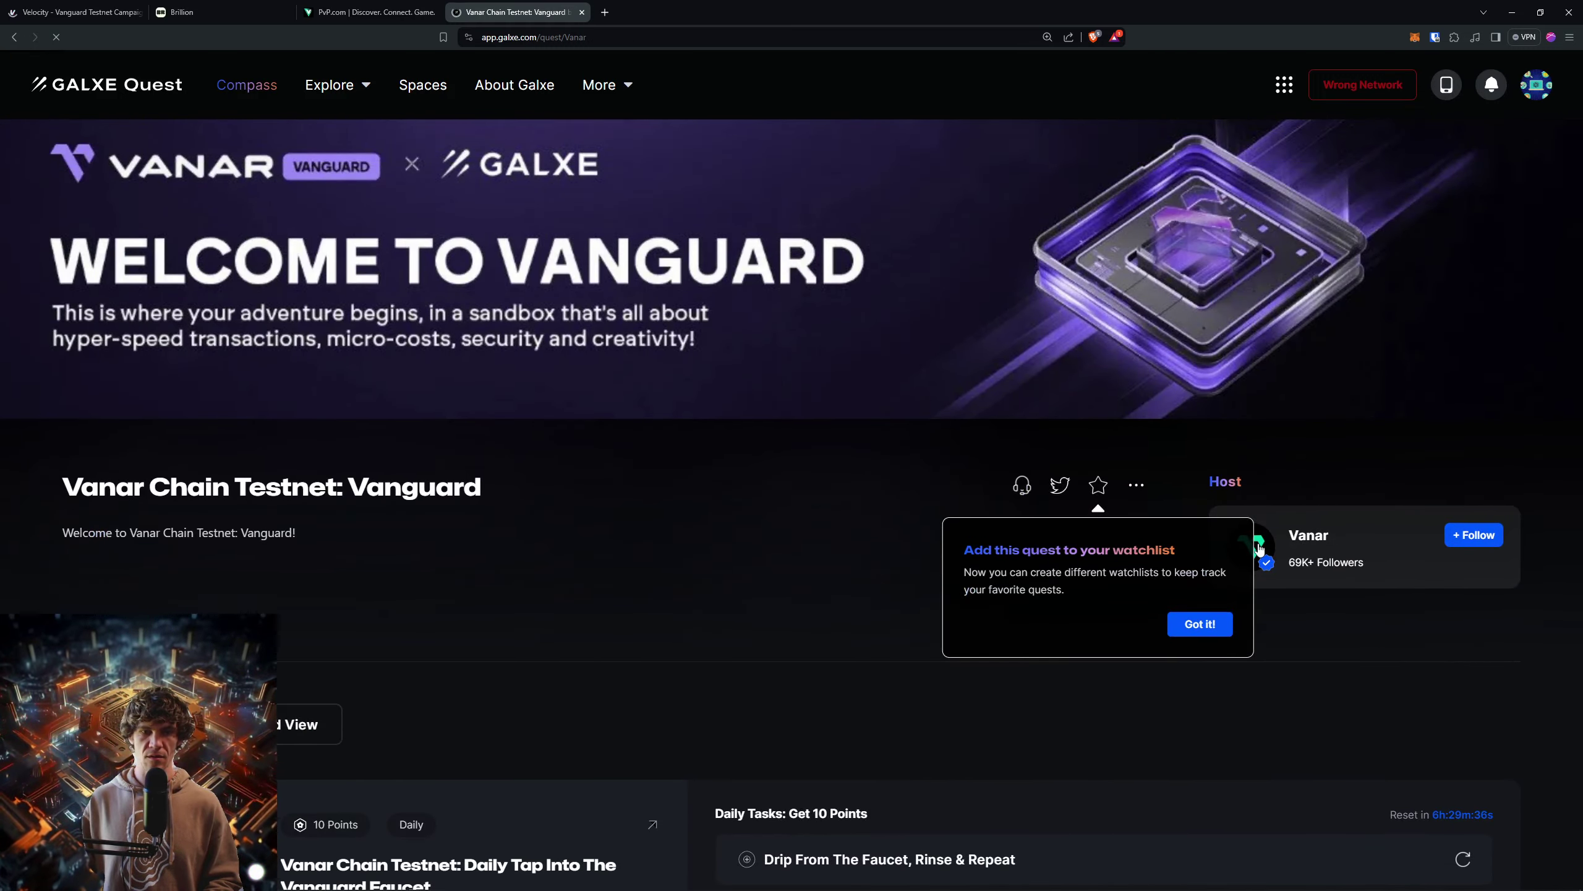
scroll(1186, 418, "down", 2)
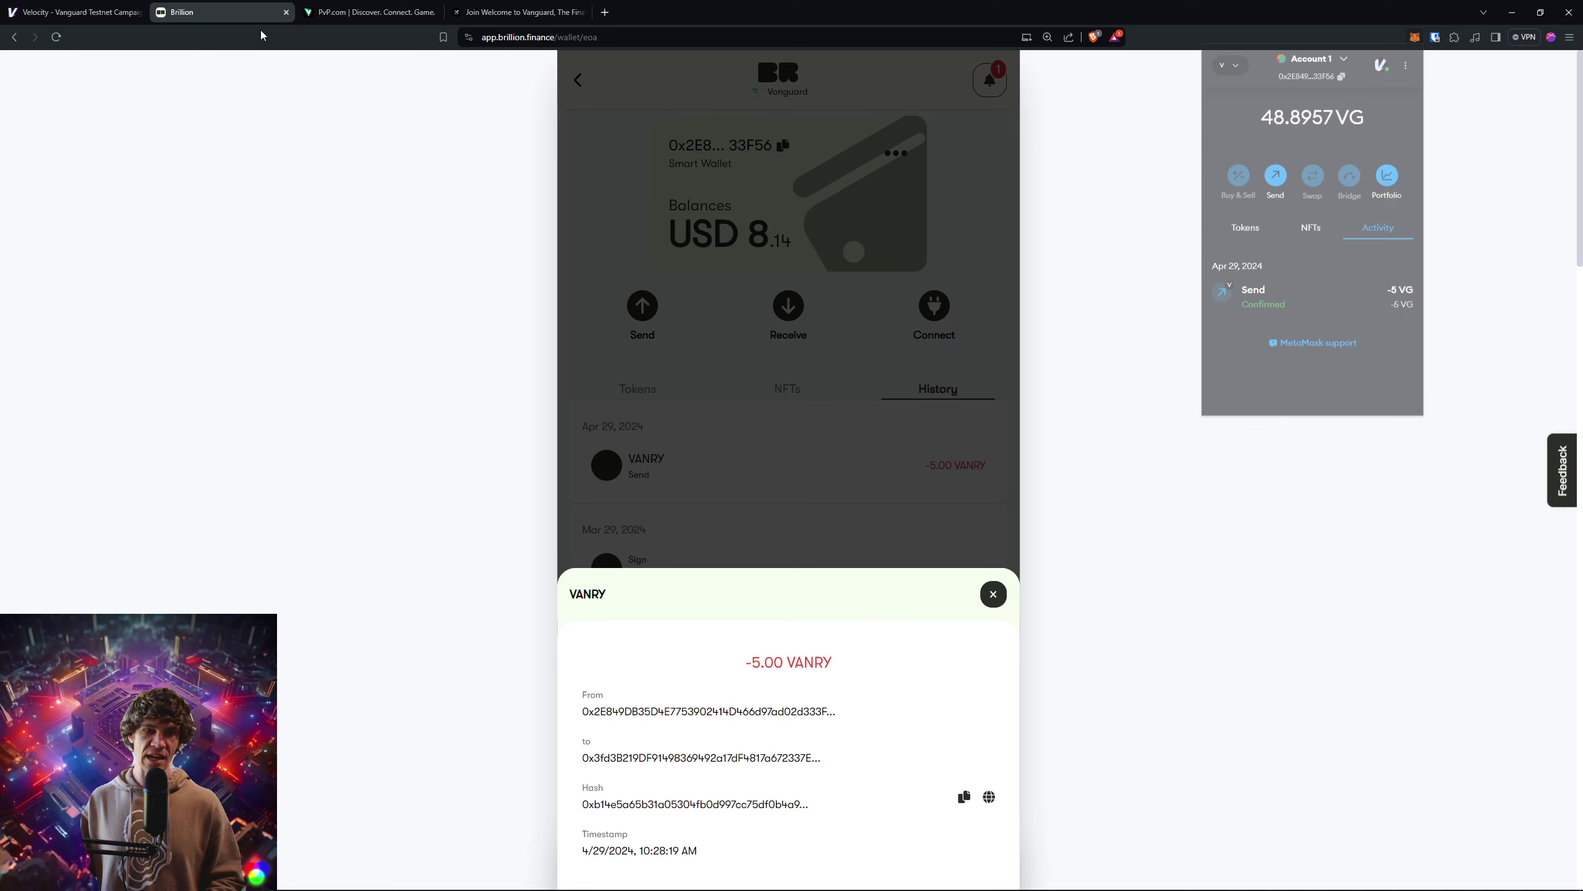
Step: Expand the 'Connect Brillion wallet to Bazaa Marketplace' task in the Galxe Phase 6 quest
left_click(693, 553)
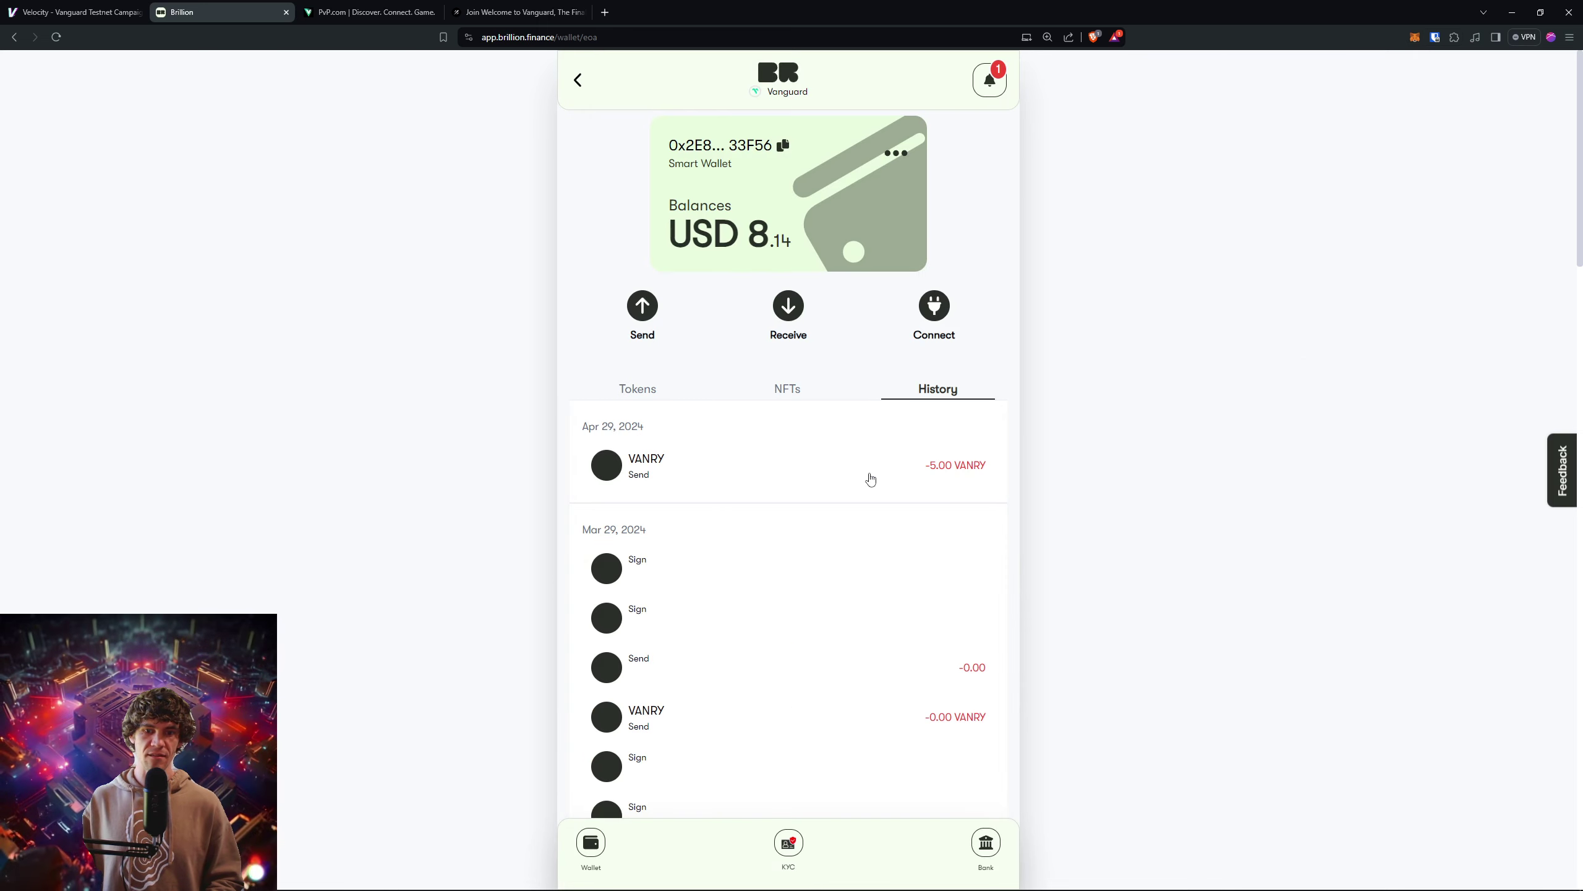
left_click(77, 13)
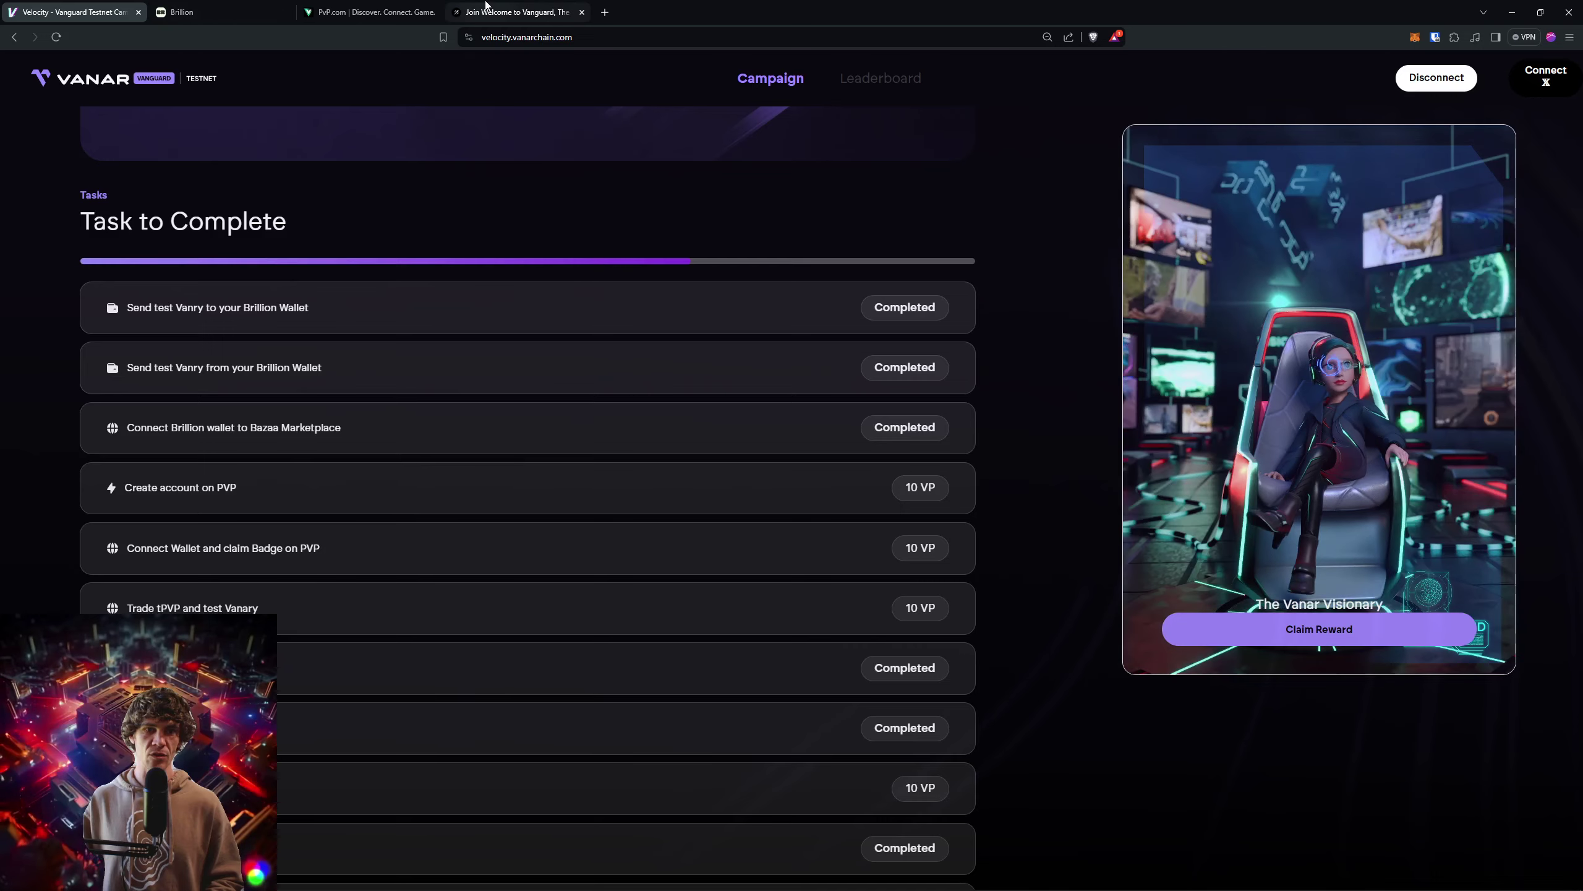
left_click(499, 13)
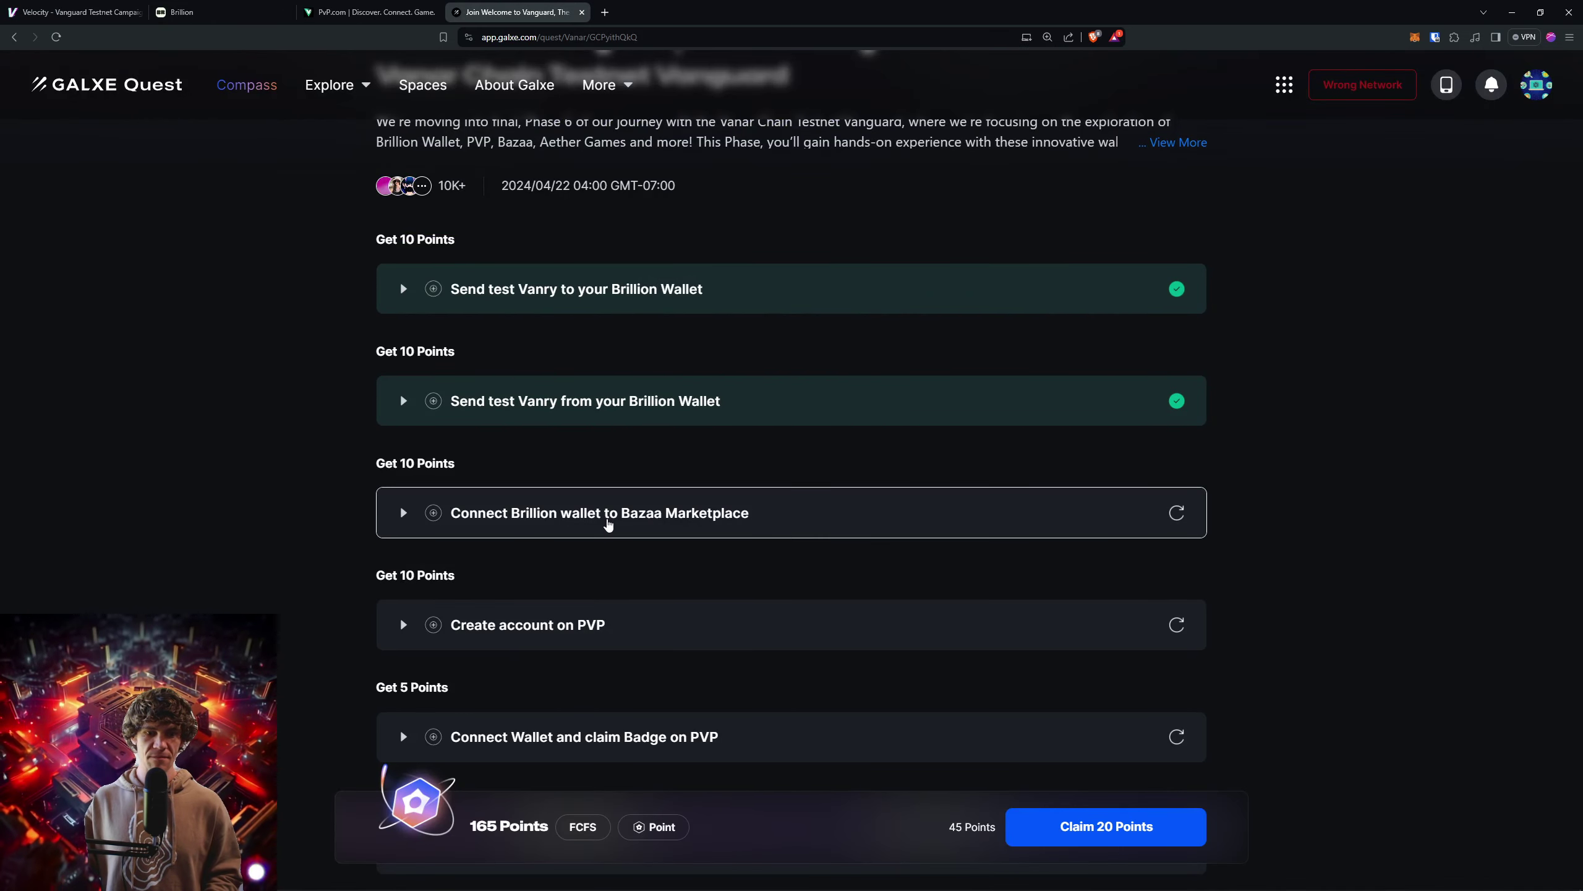
left_click(608, 516)
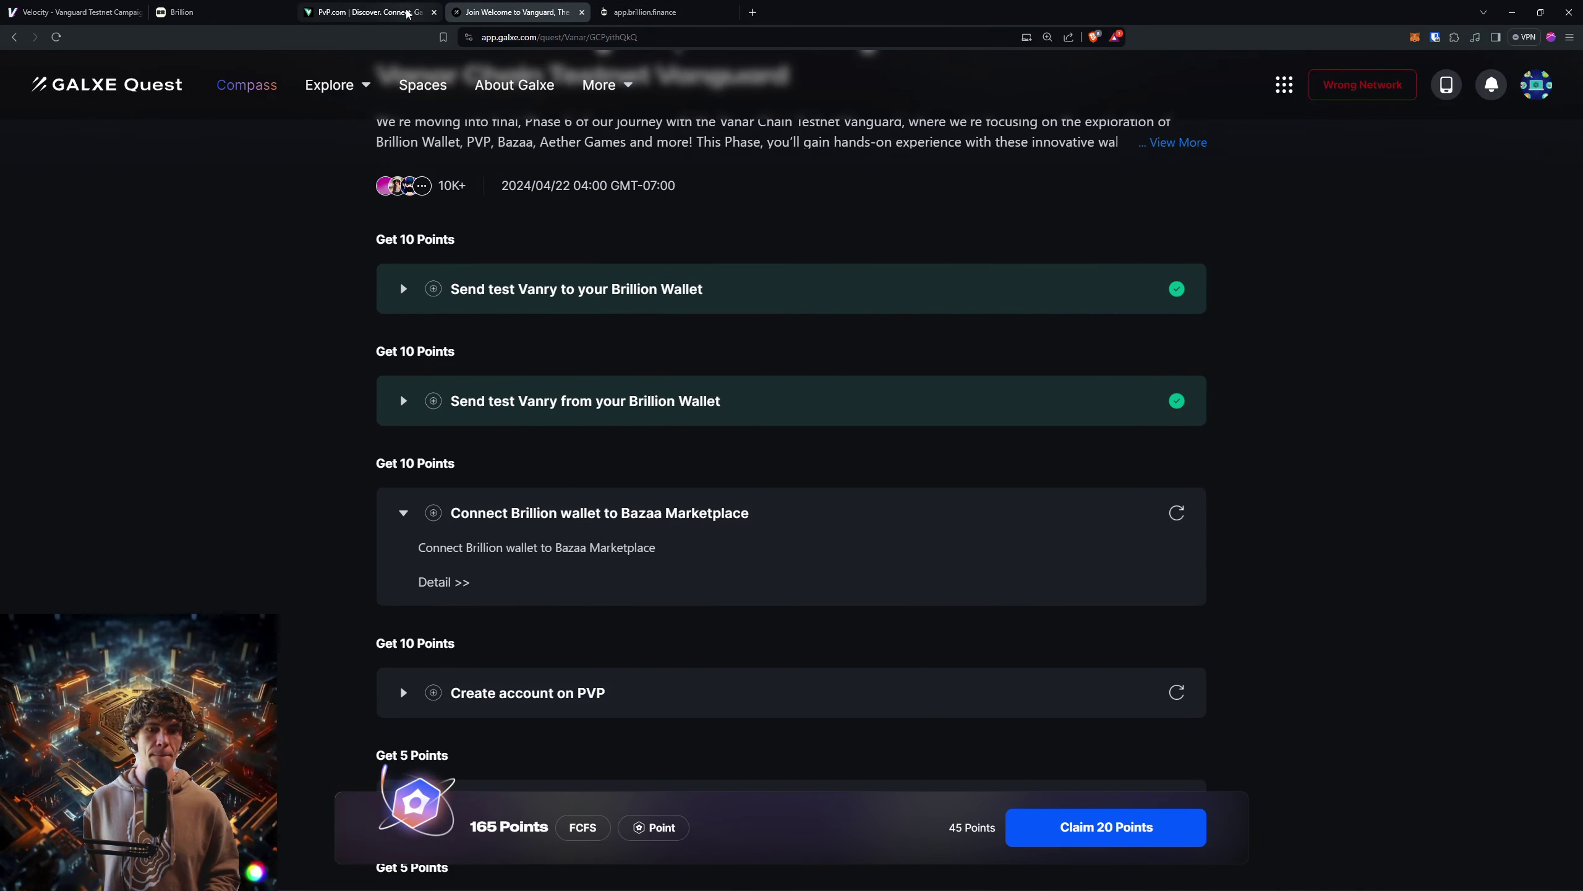
Step: Verify the Bazaa task, get 'Verification failed', and move to the app.brillion.finance tab
mouse_move(332, 7)
left_mouse_down()
mouse_move(253, 48)
mouse_move(371, 11)
left_mouse_up()
left_click(74, 12)
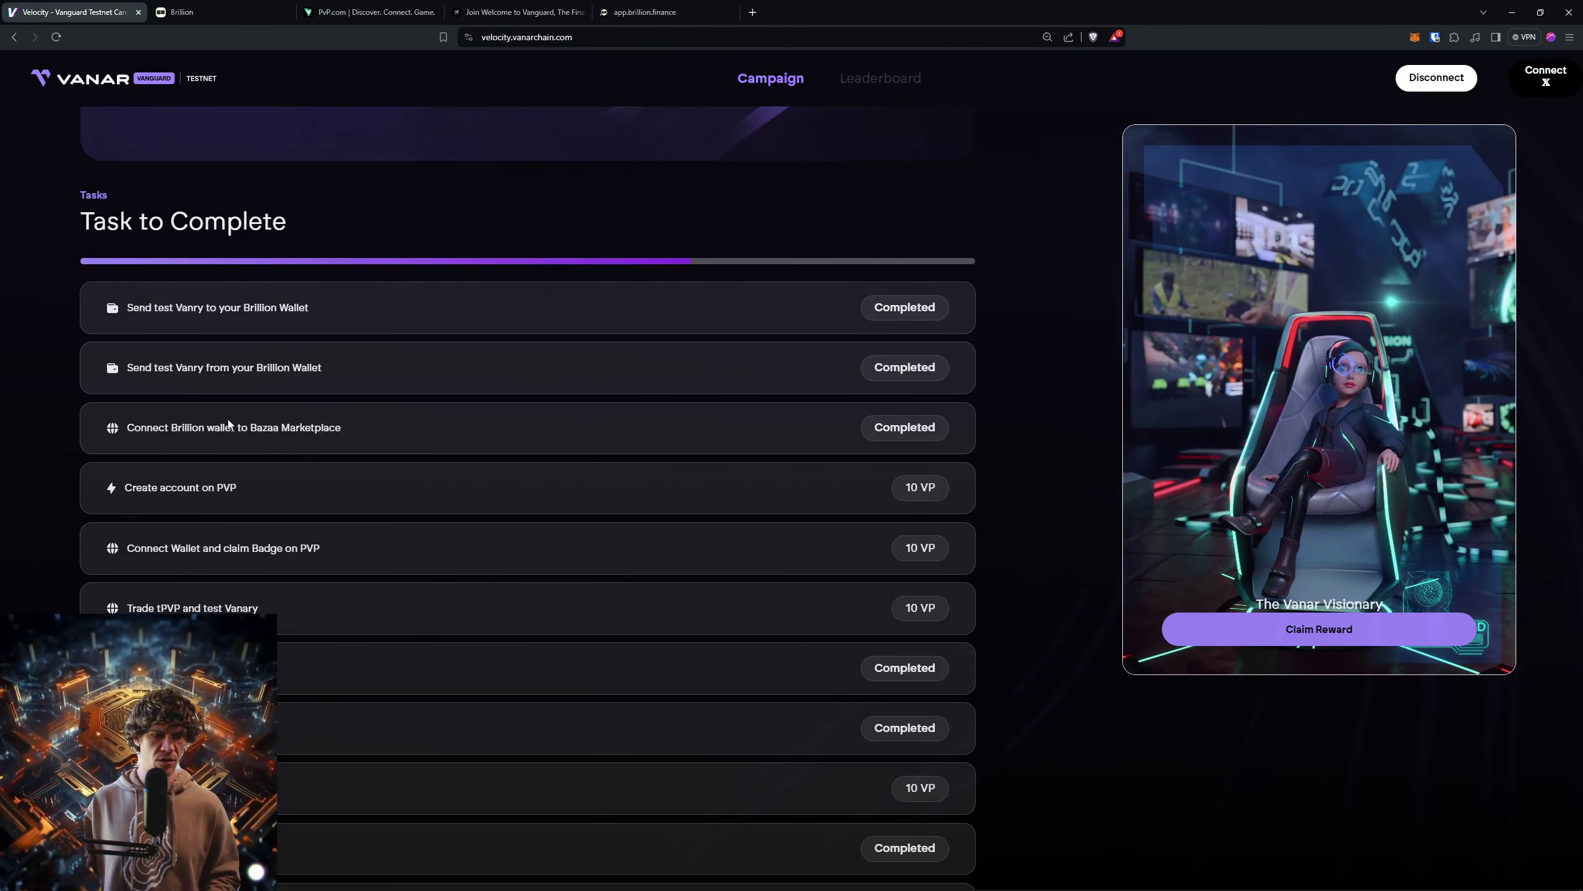
left_click(546, 11)
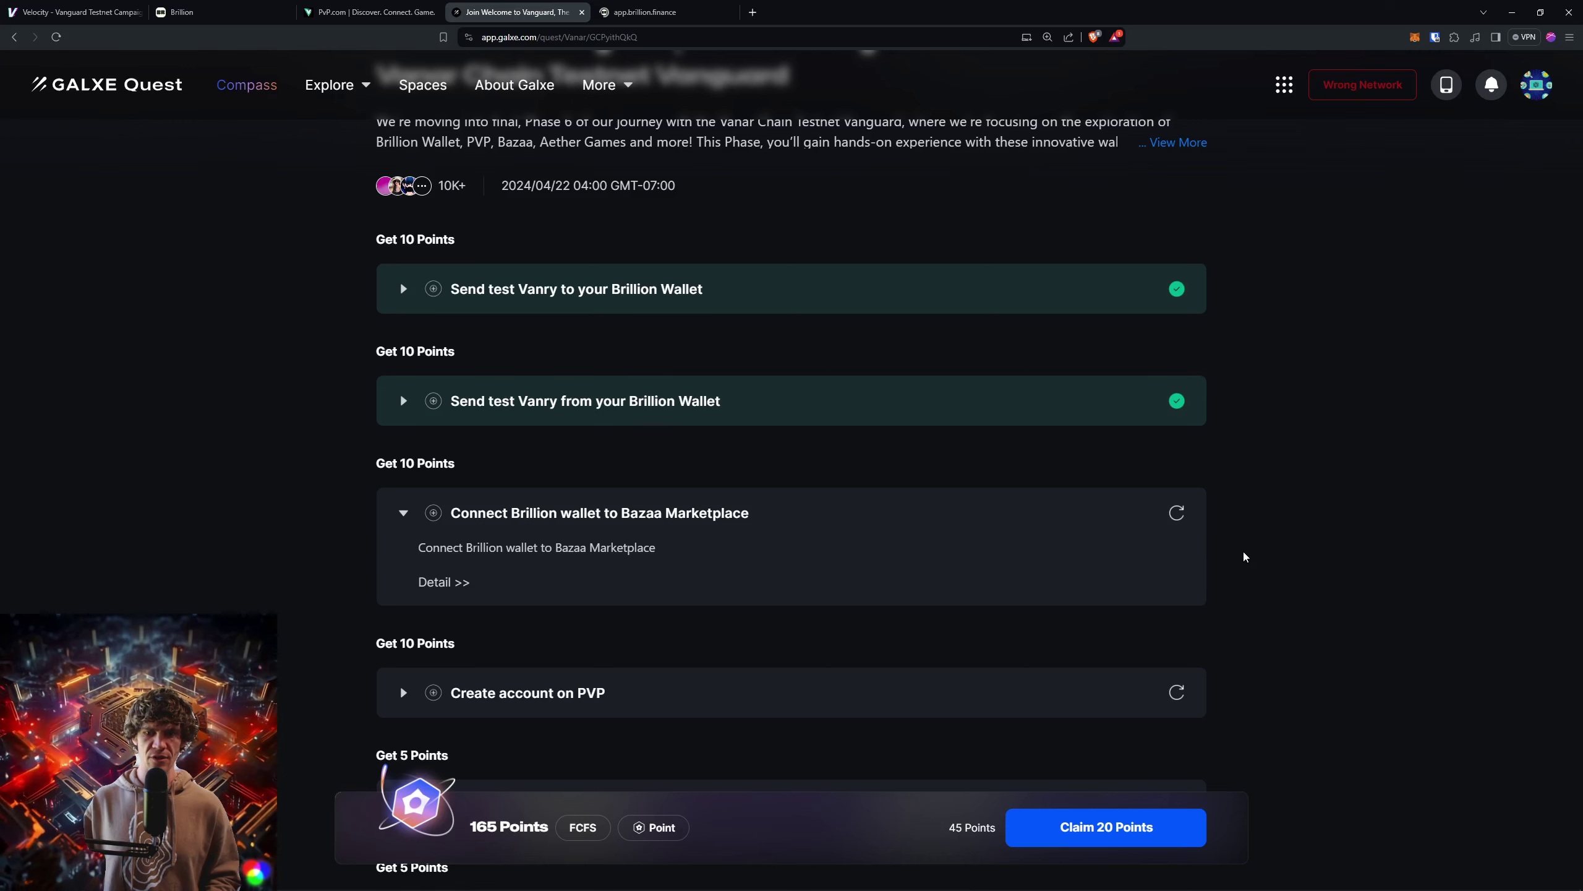
left_click(1177, 512)
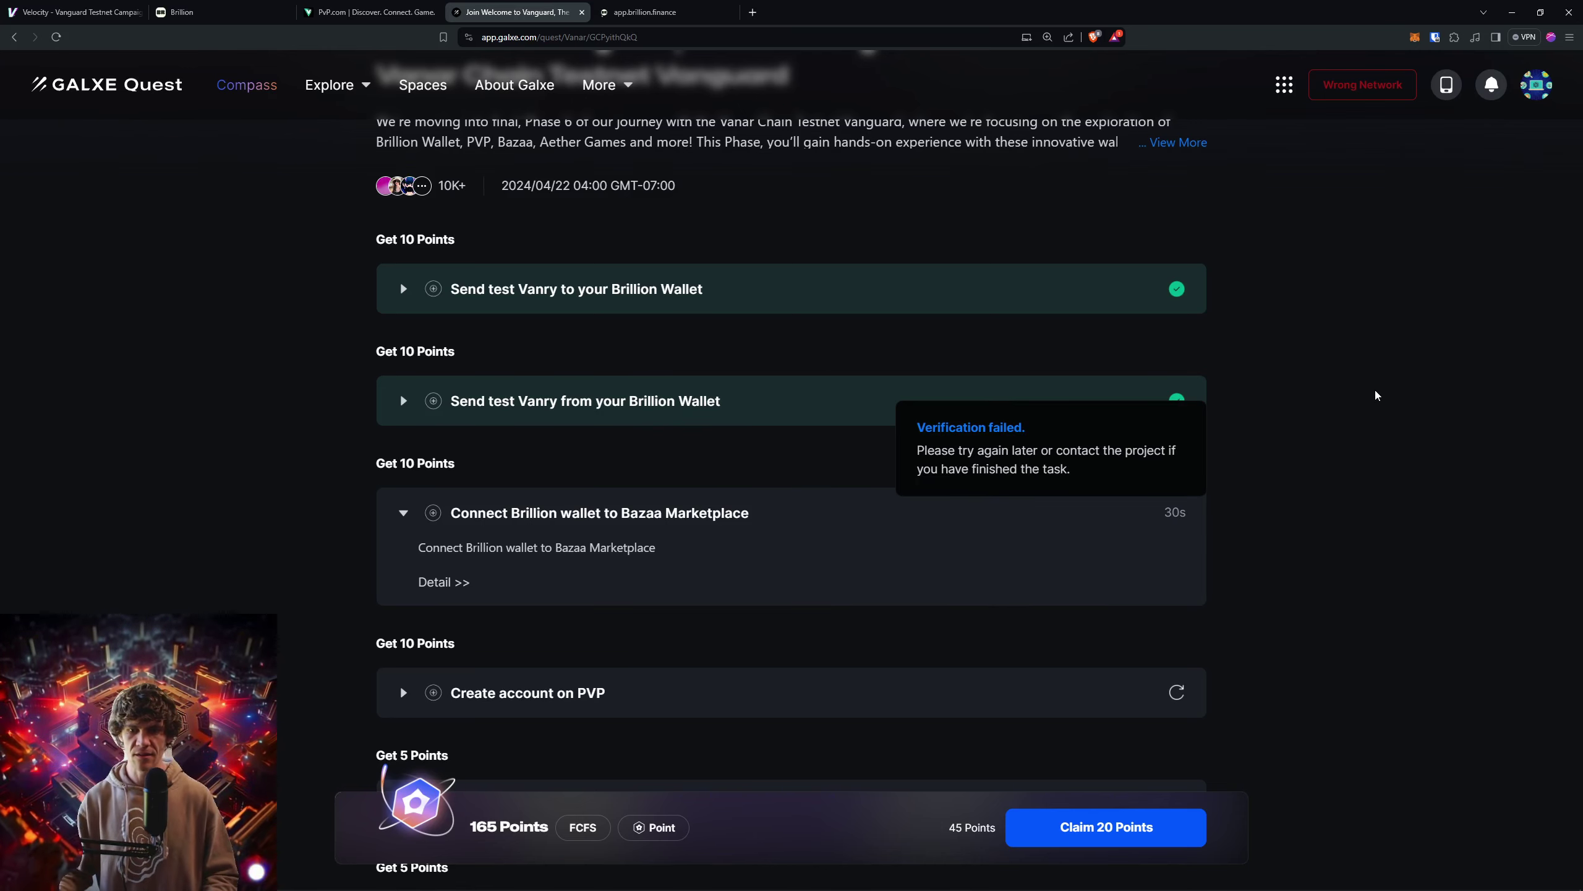
left_click(668, 12)
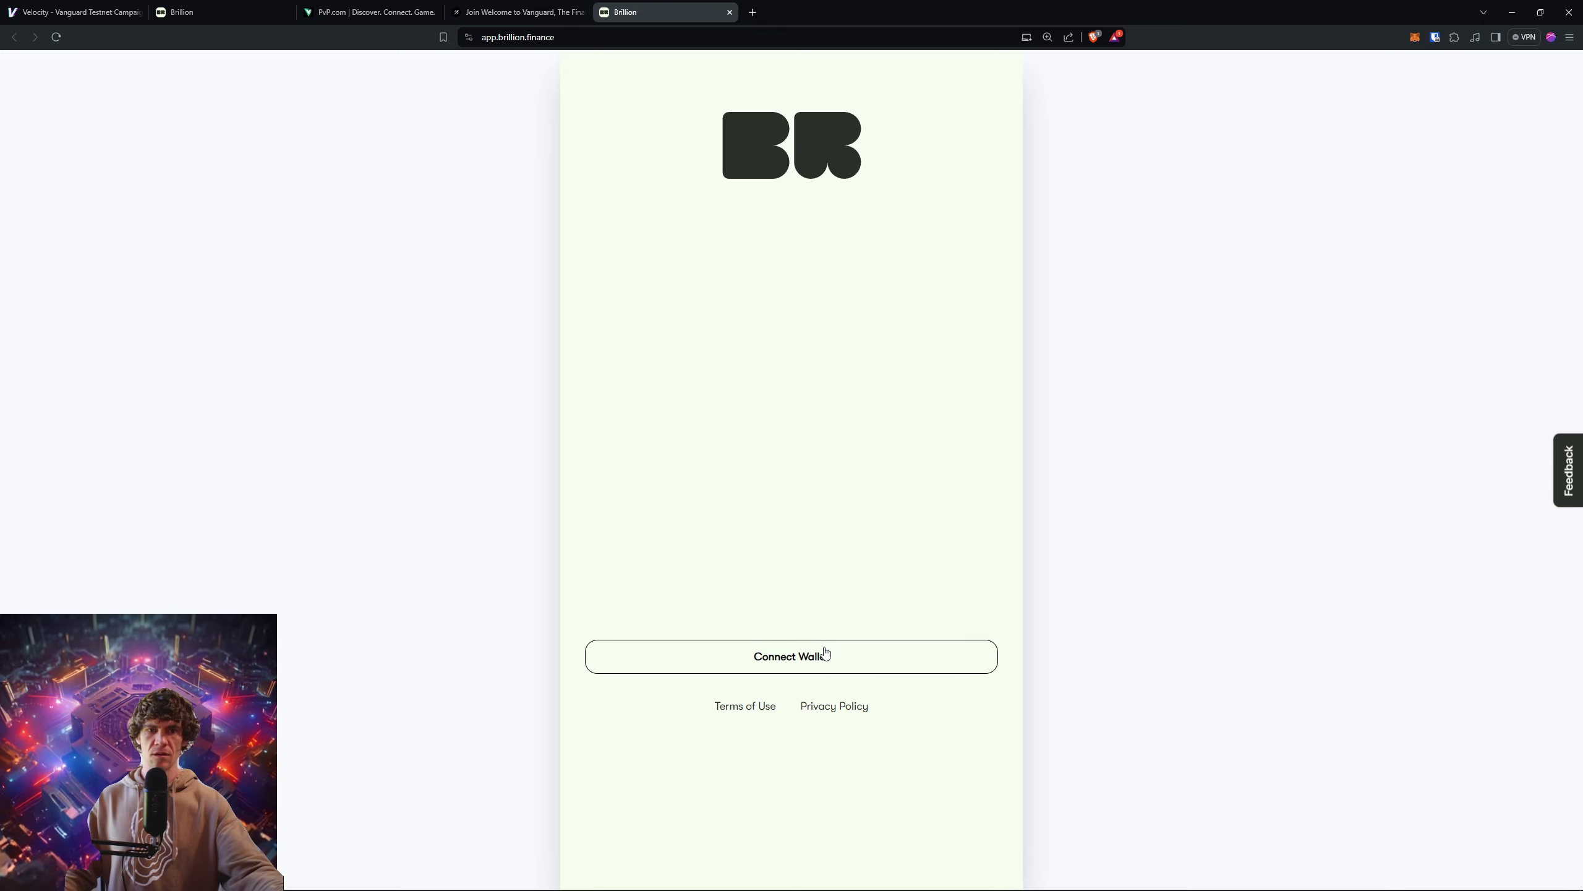
Step: Expand the quest description, select the Bazaa X link, and retry verifying the Bazaa task
left_click(527, 11)
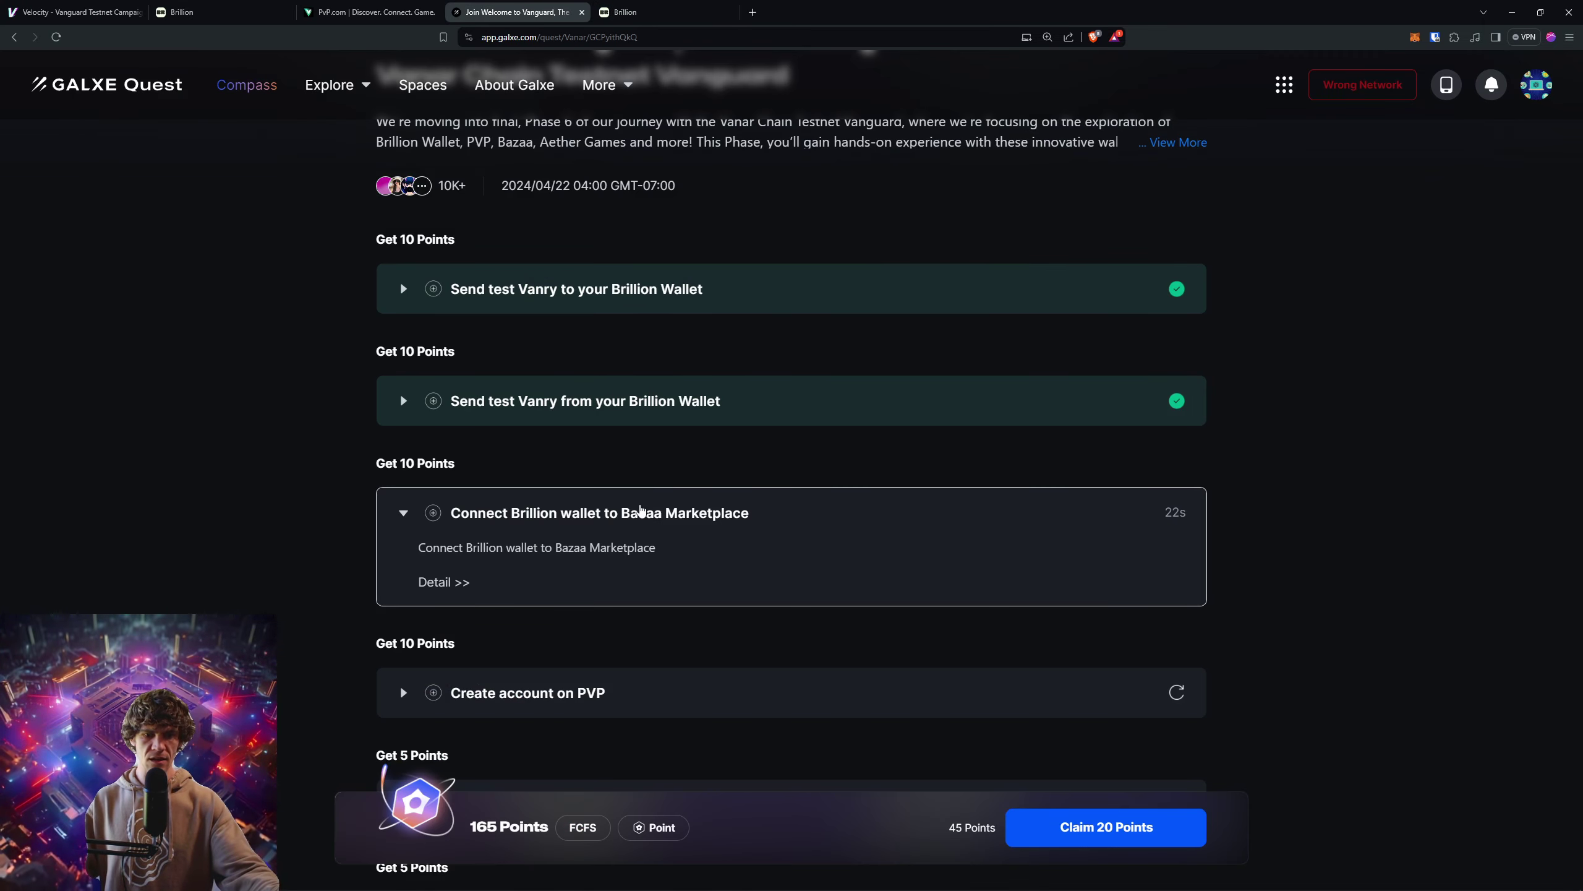
scroll(1077, 388, "up", 3)
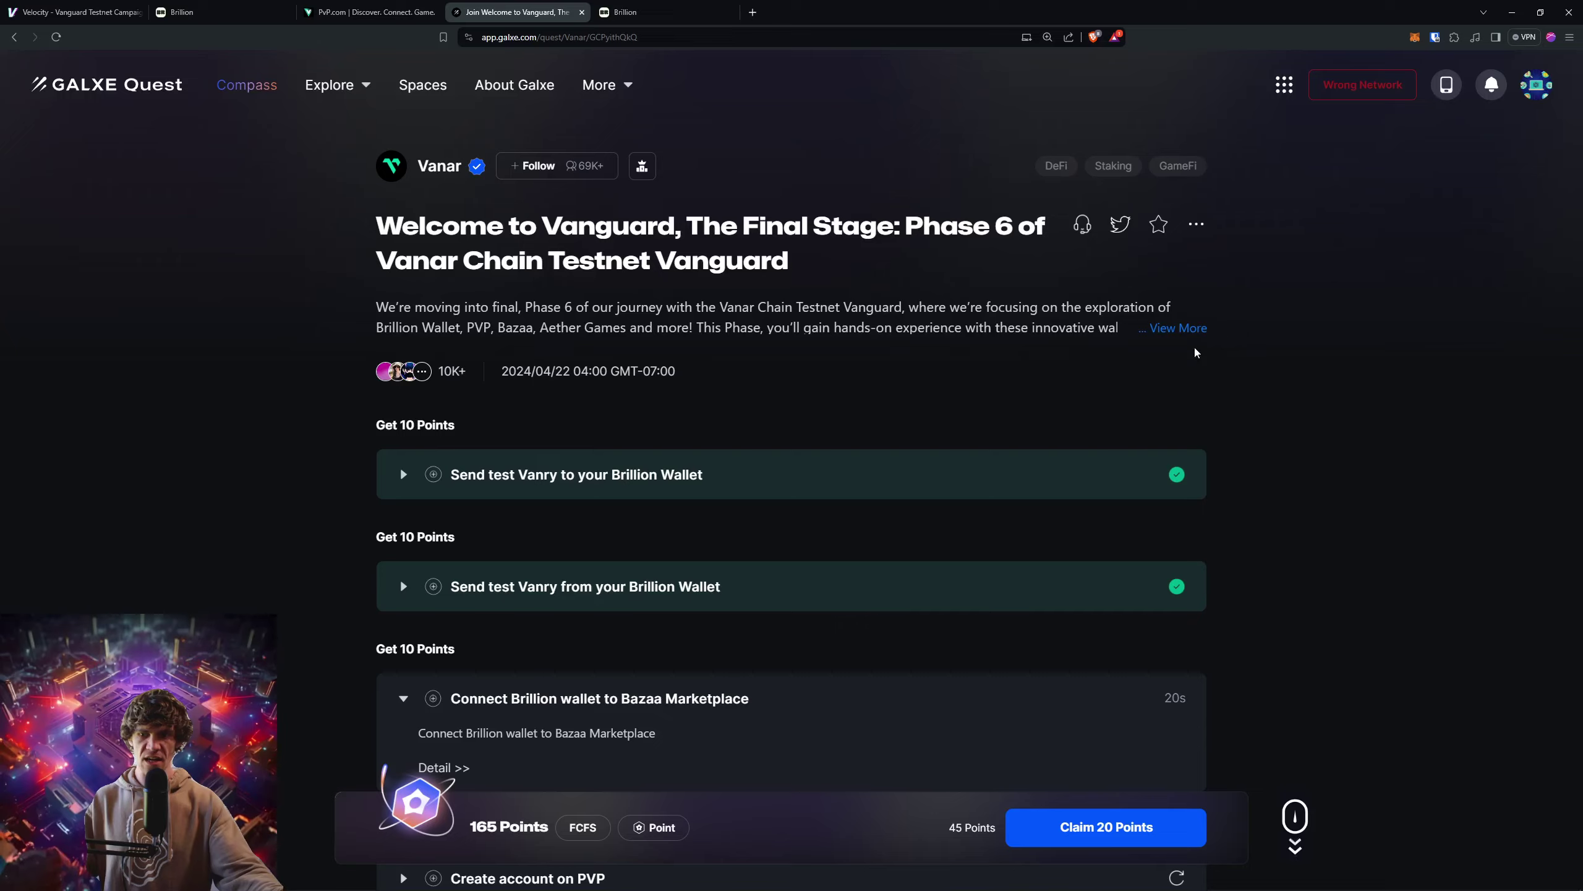
left_click(1178, 328)
scroll(533, 394, "down", 1)
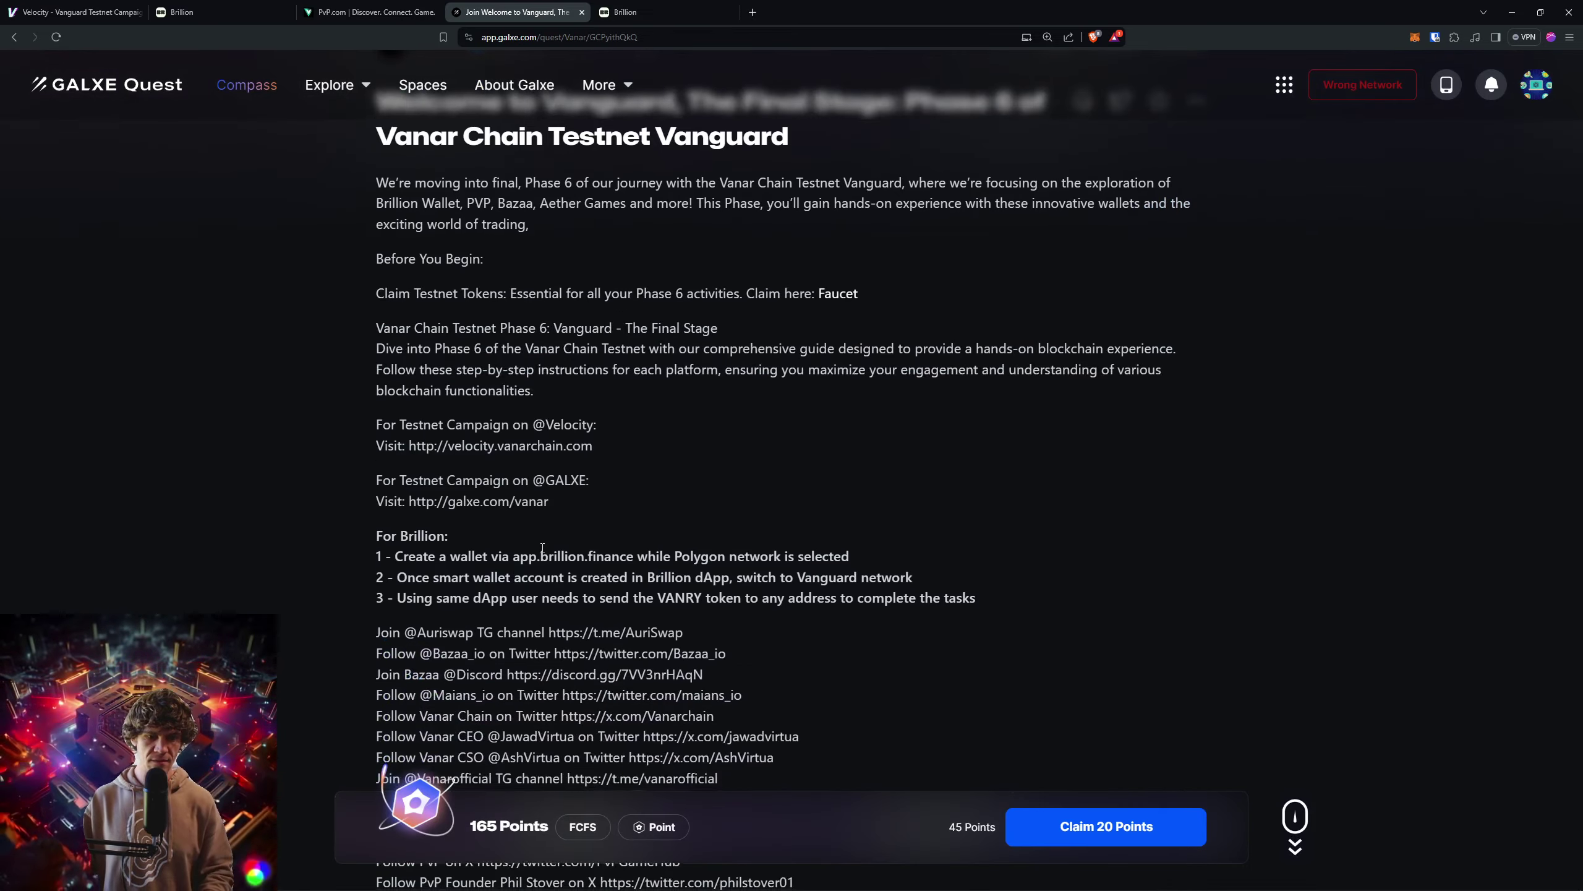
scroll(532, 393, "down", 3)
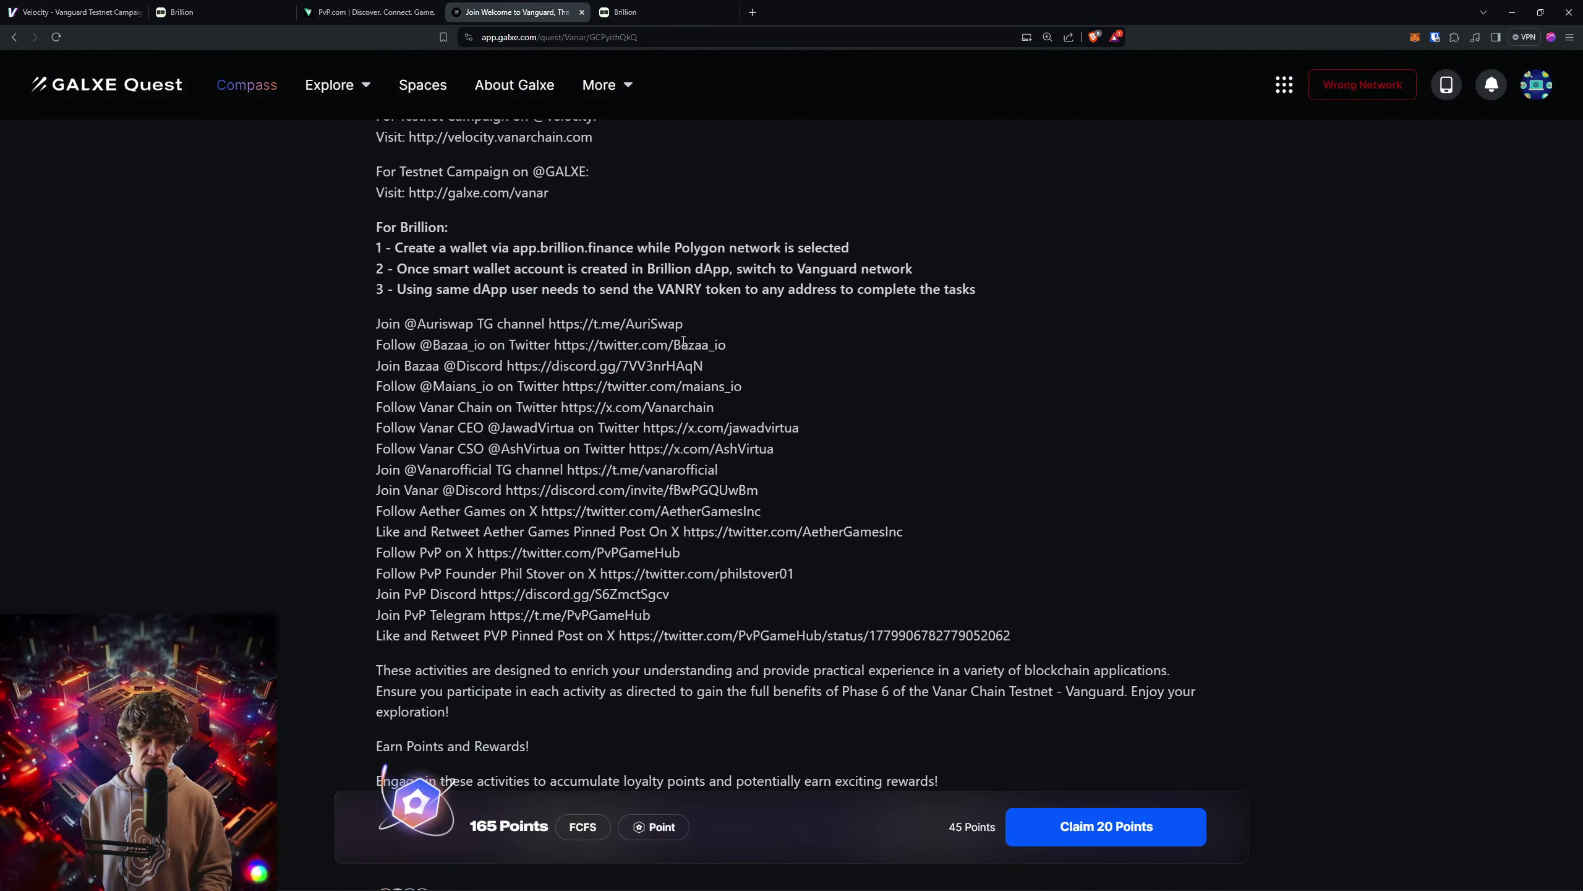
left_click_drag(726, 345, 545, 344)
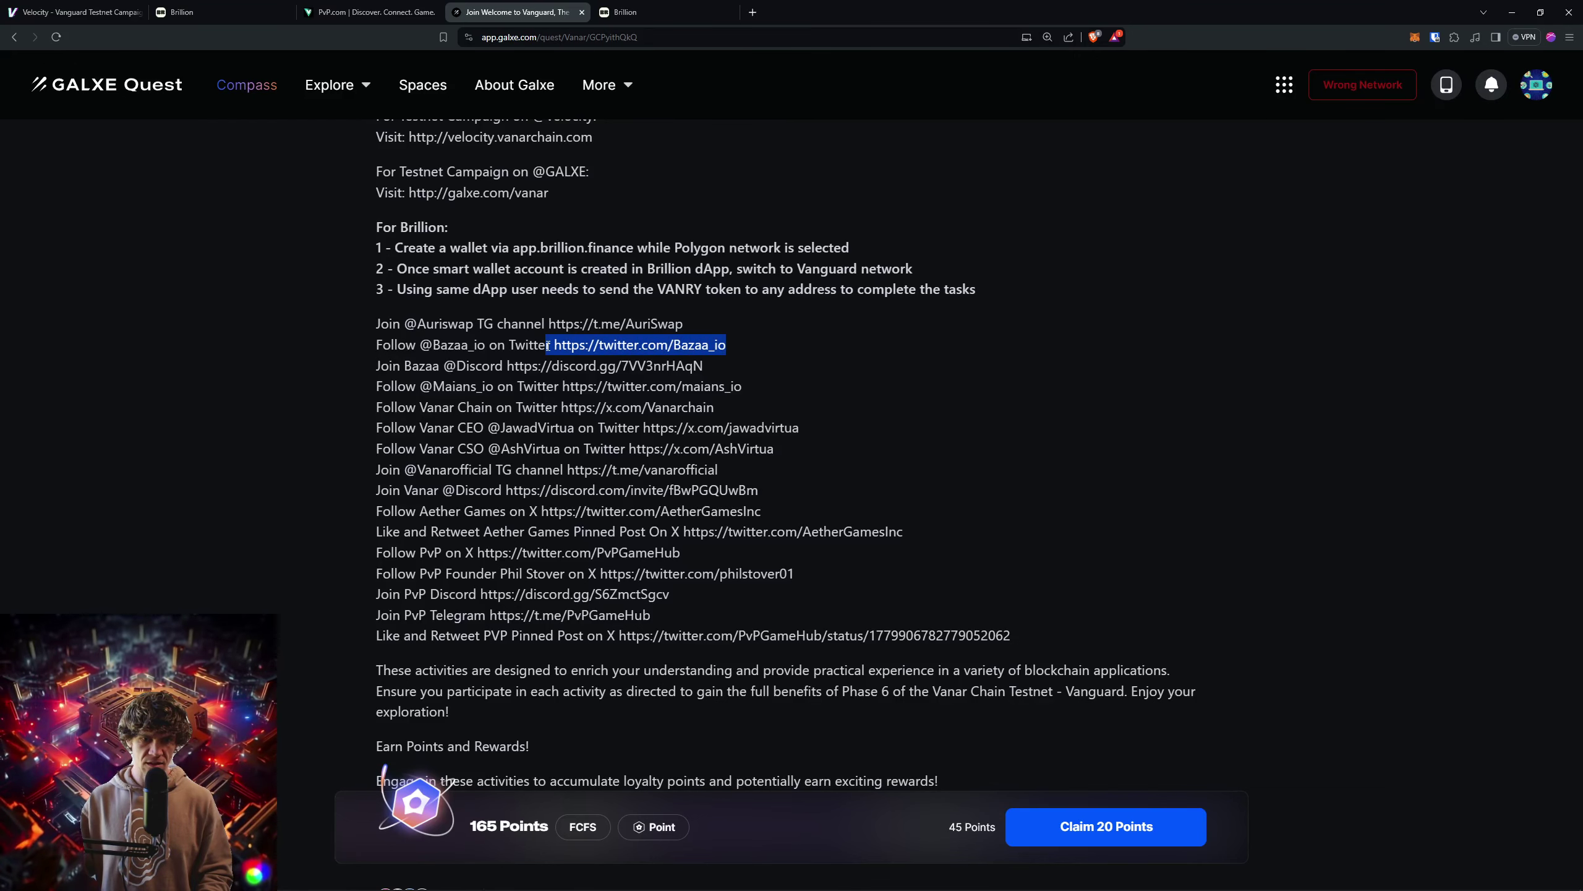
right_click(582, 346)
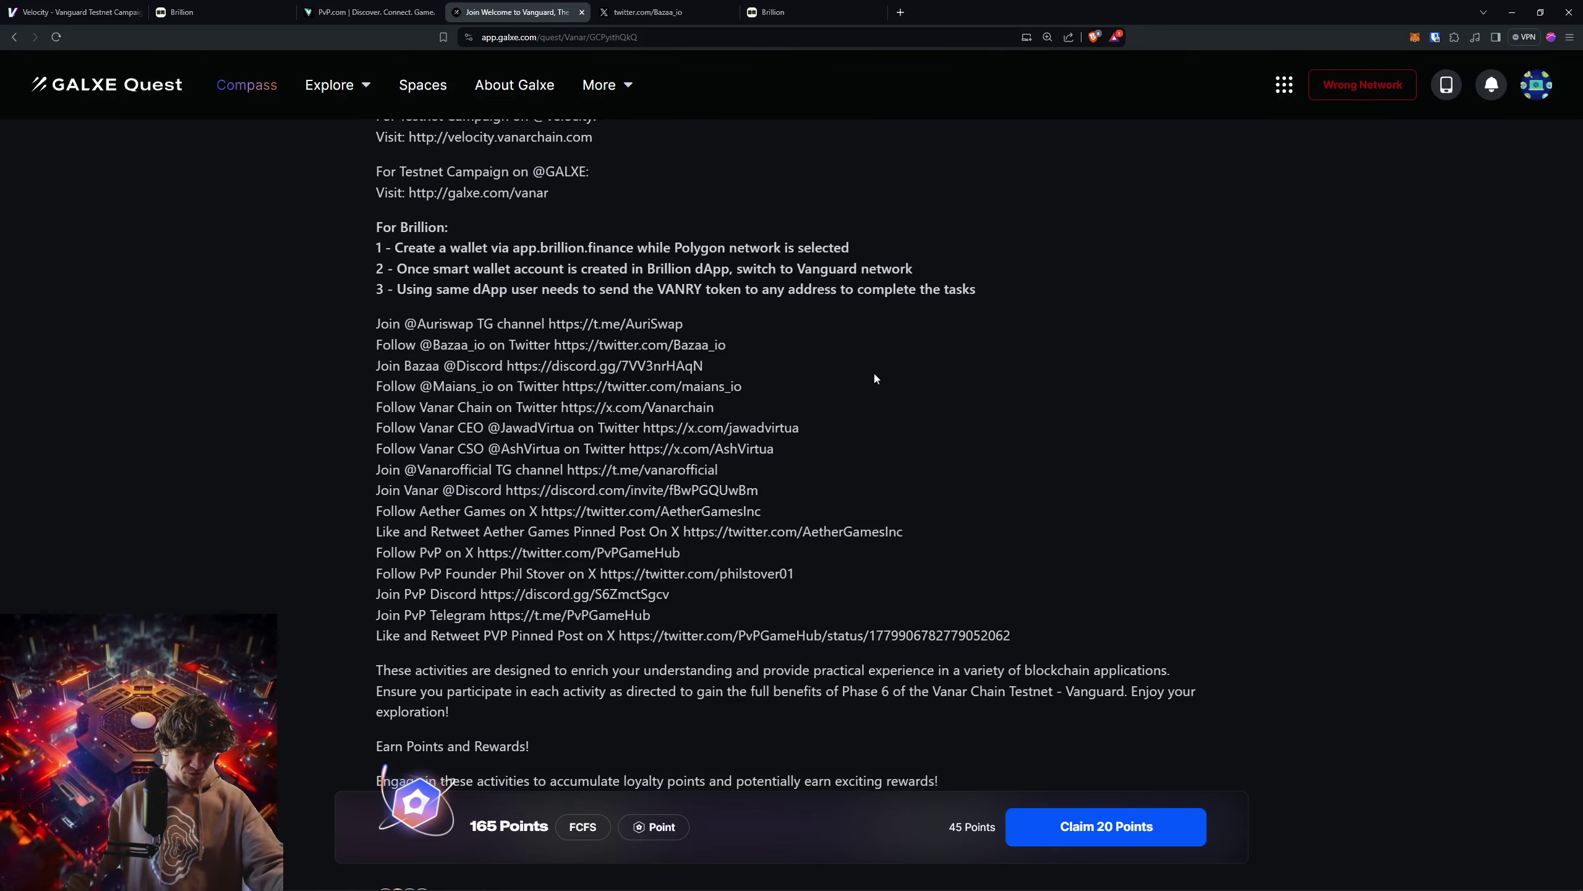
scroll(874, 373, "down", 2)
scroll(1118, 503, "down", 3)
left_click(1118, 542)
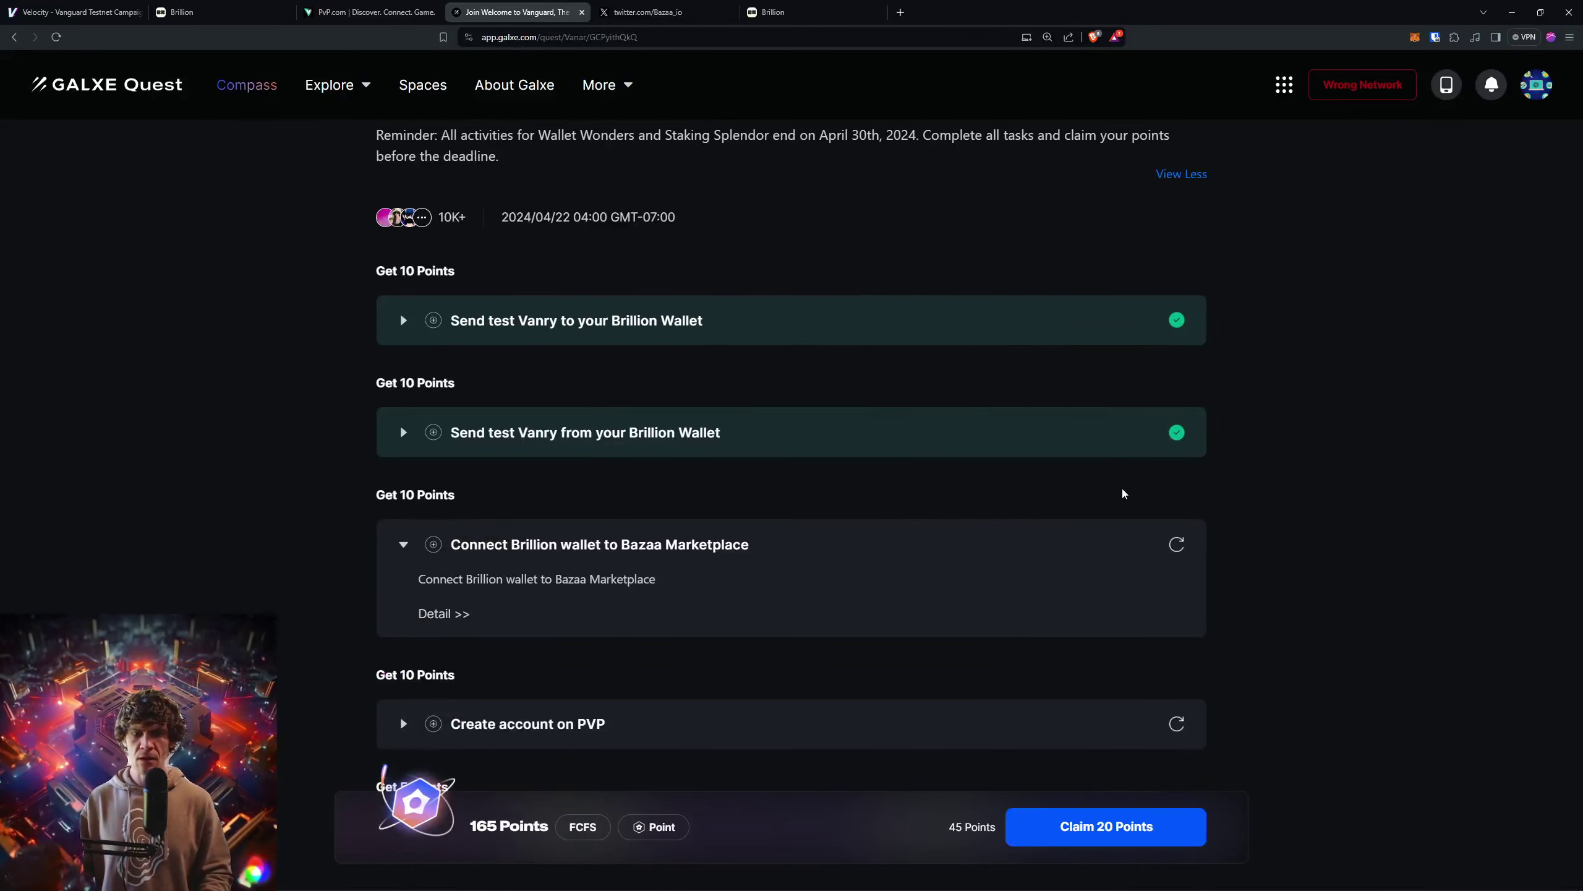
left_click(1173, 545)
Step: Open Bazaa's Linktree from its X profile and launch 'Create, Sell & Trade on Bazaa'
left_click(666, 11)
left_click(866, 11)
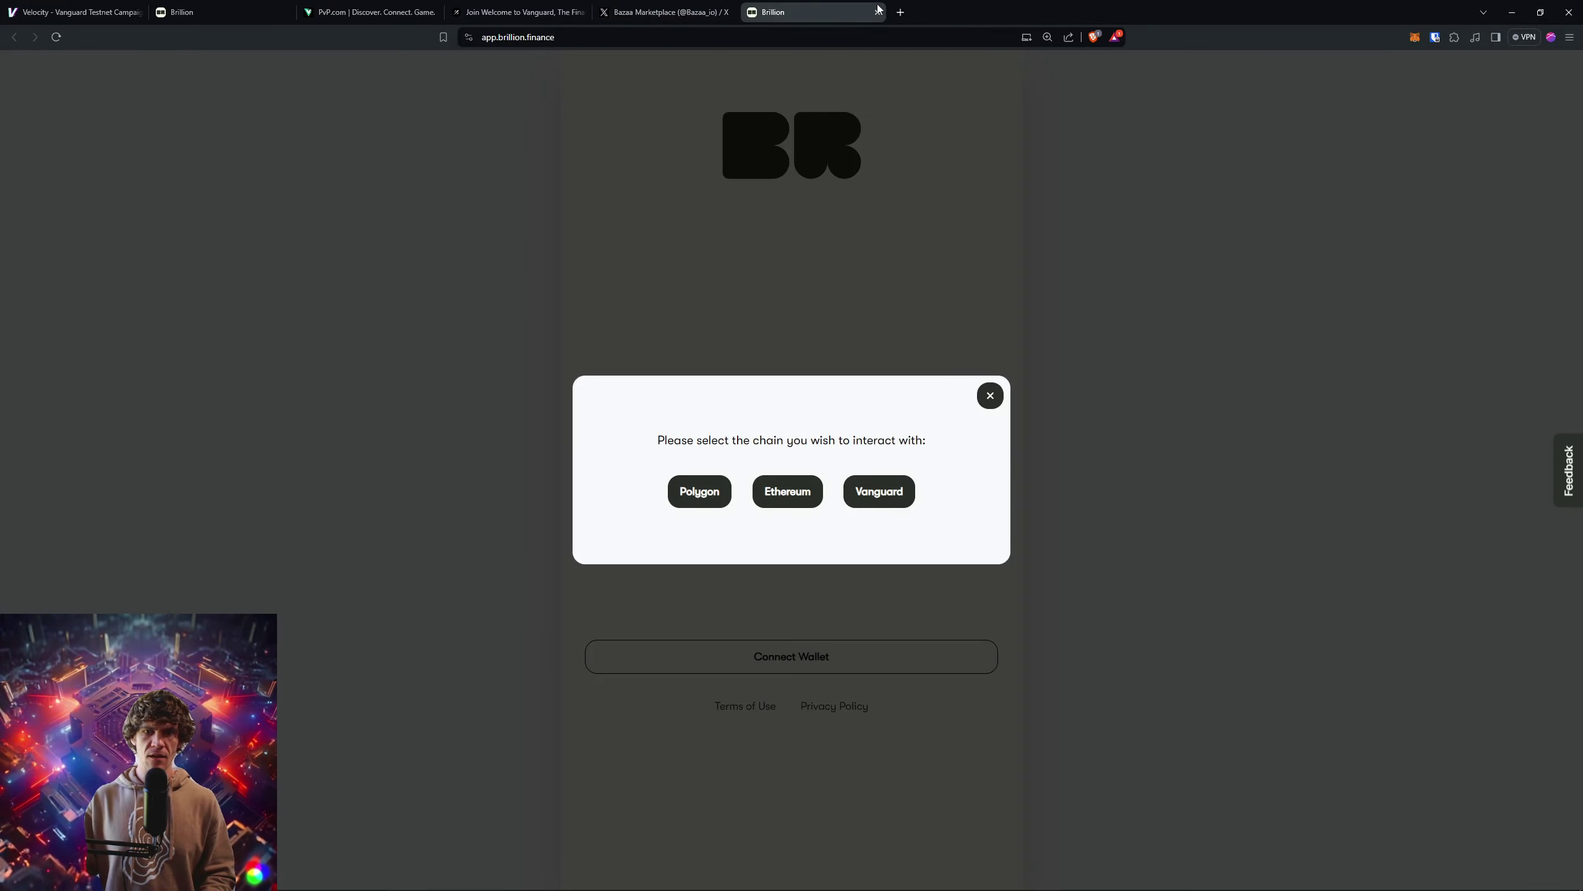
left_click(879, 13)
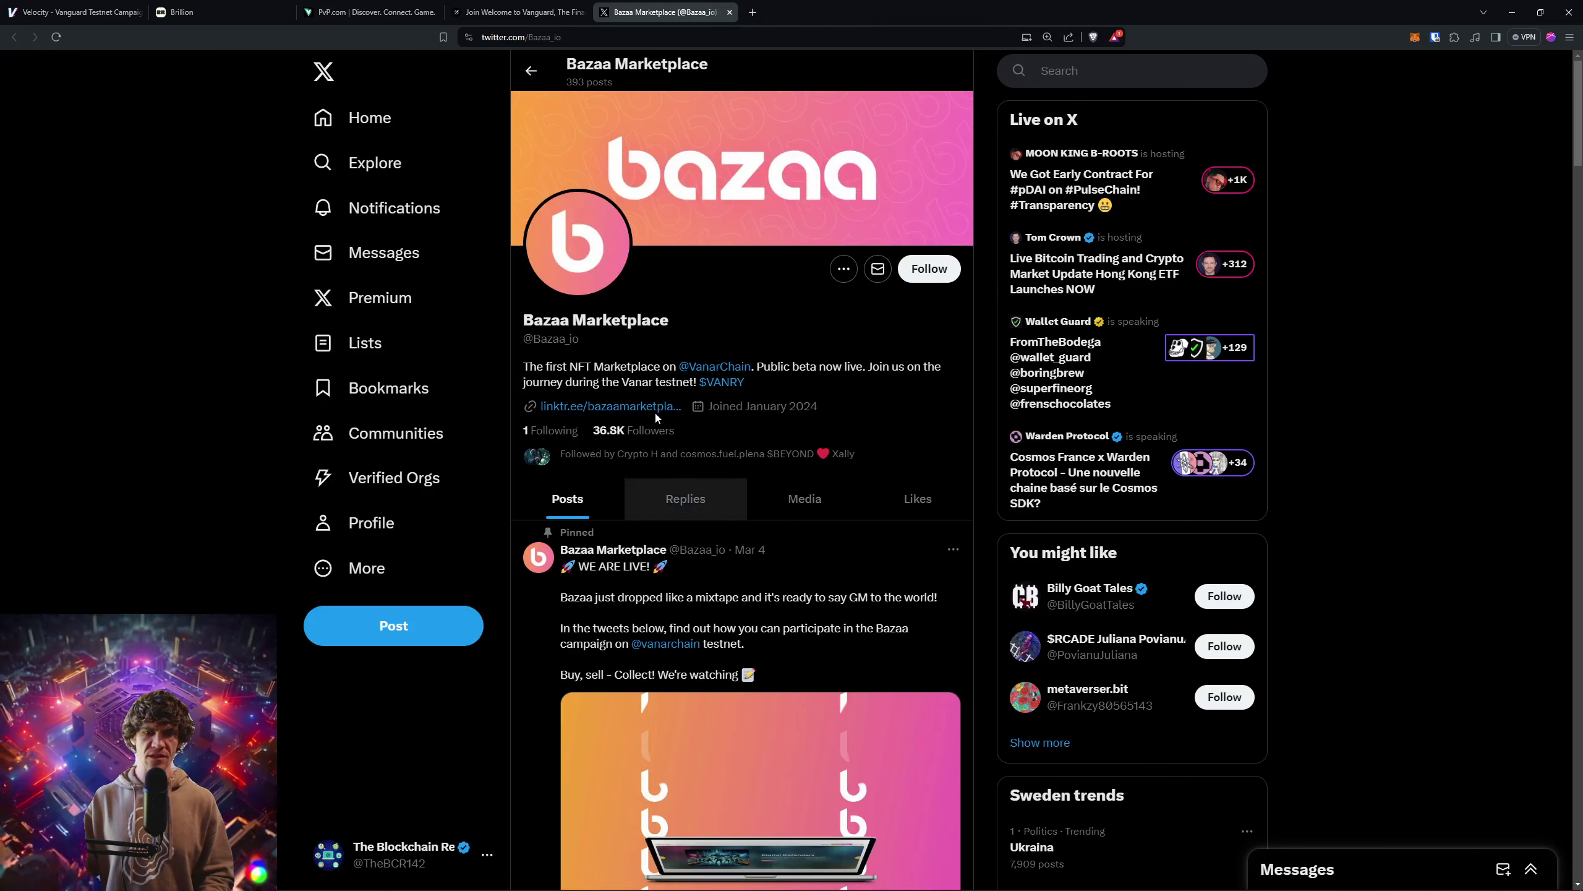
left_click(657, 415)
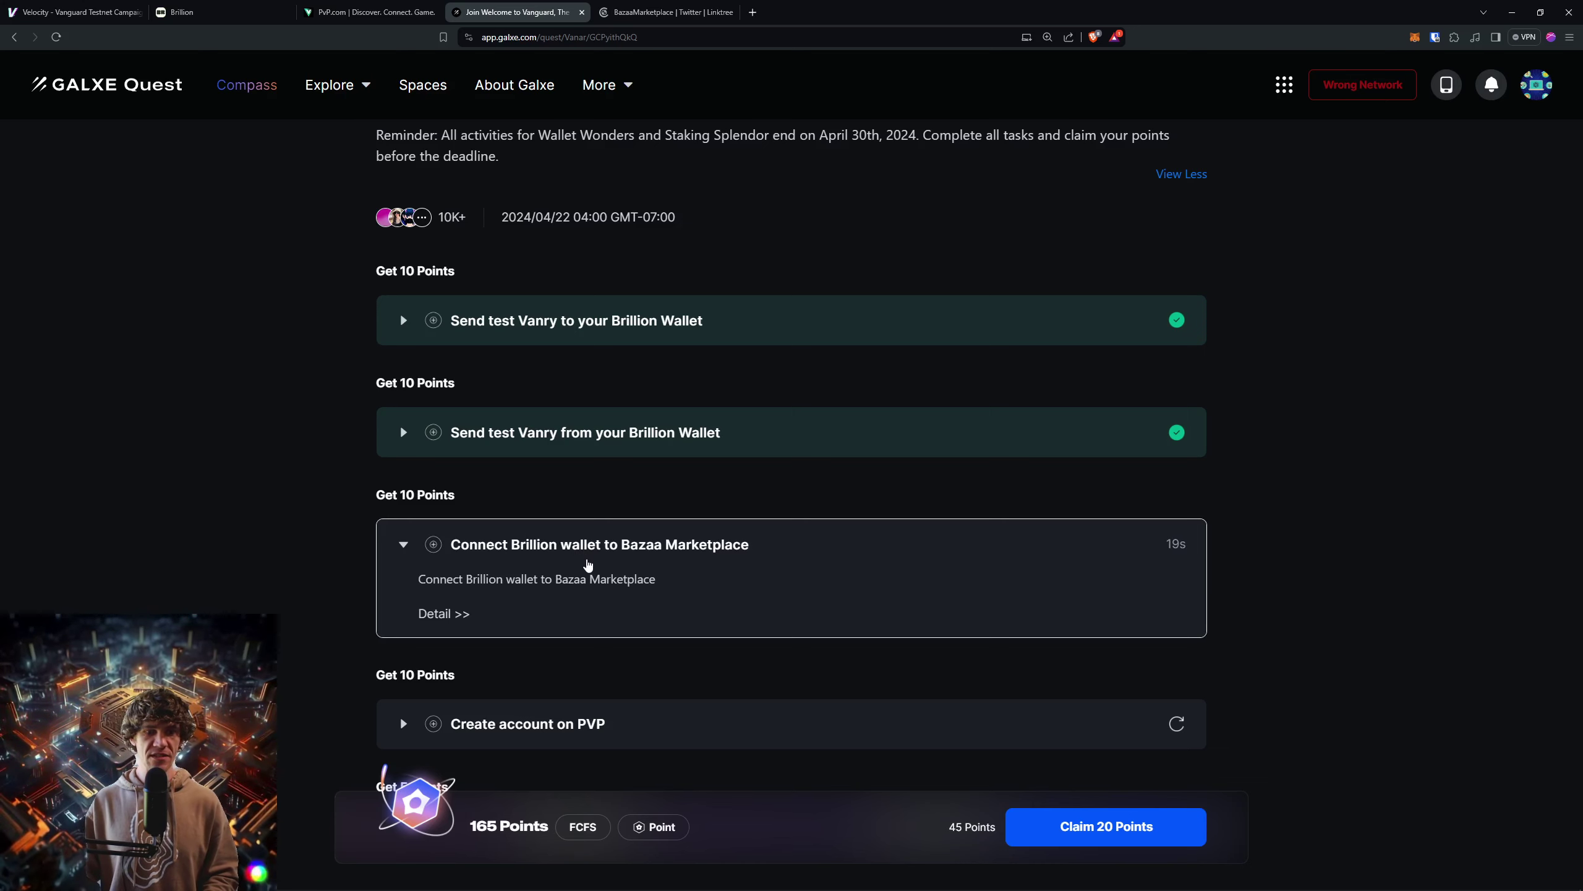
left_click(668, 12)
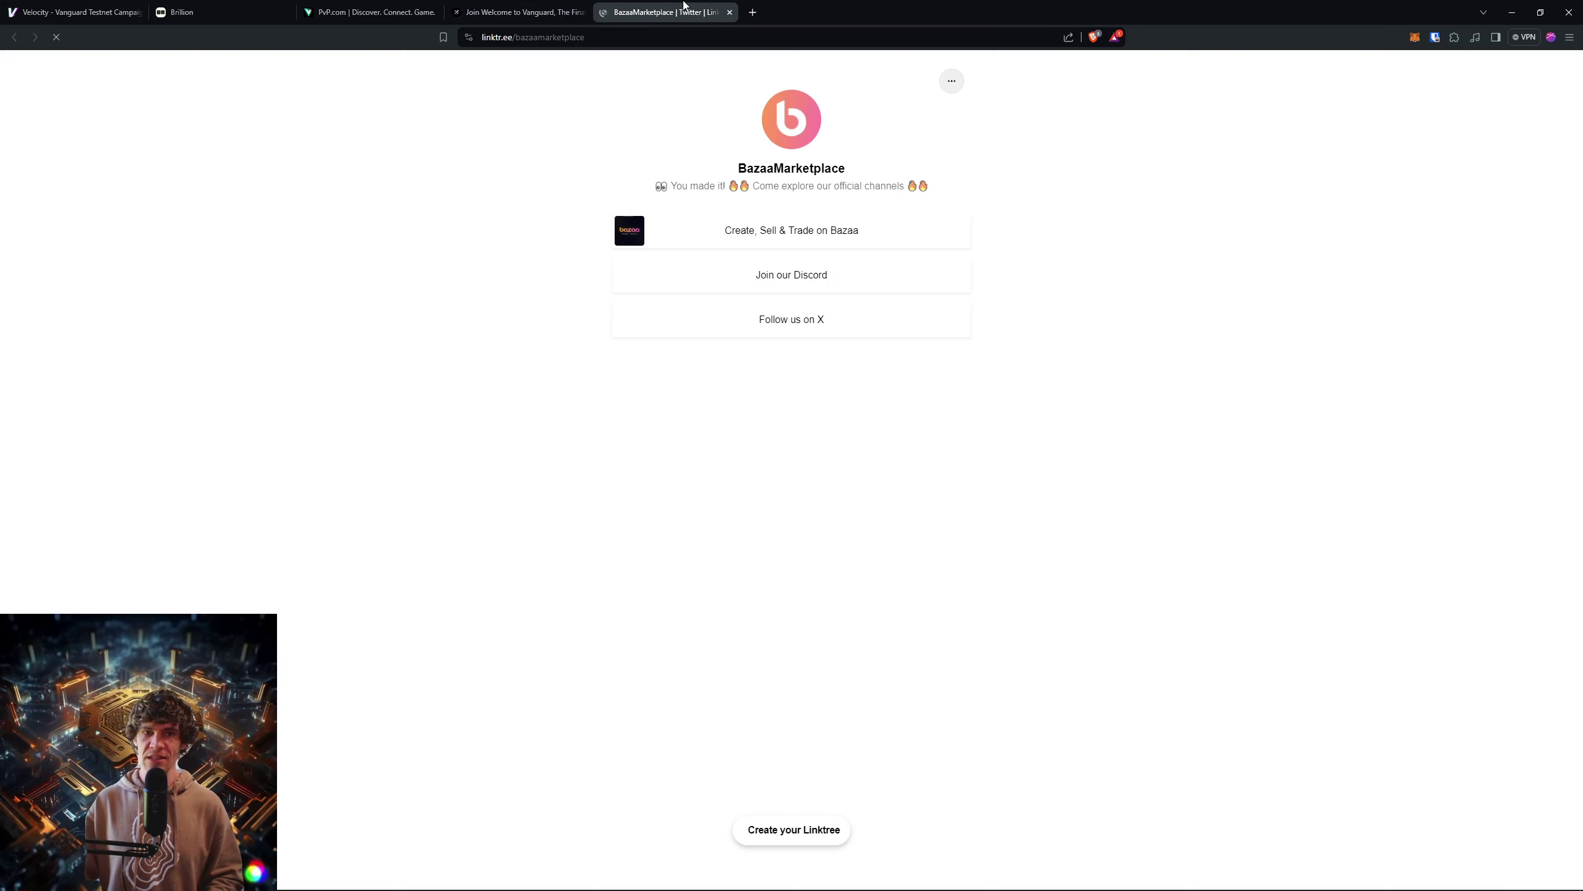
left_click(520, 11)
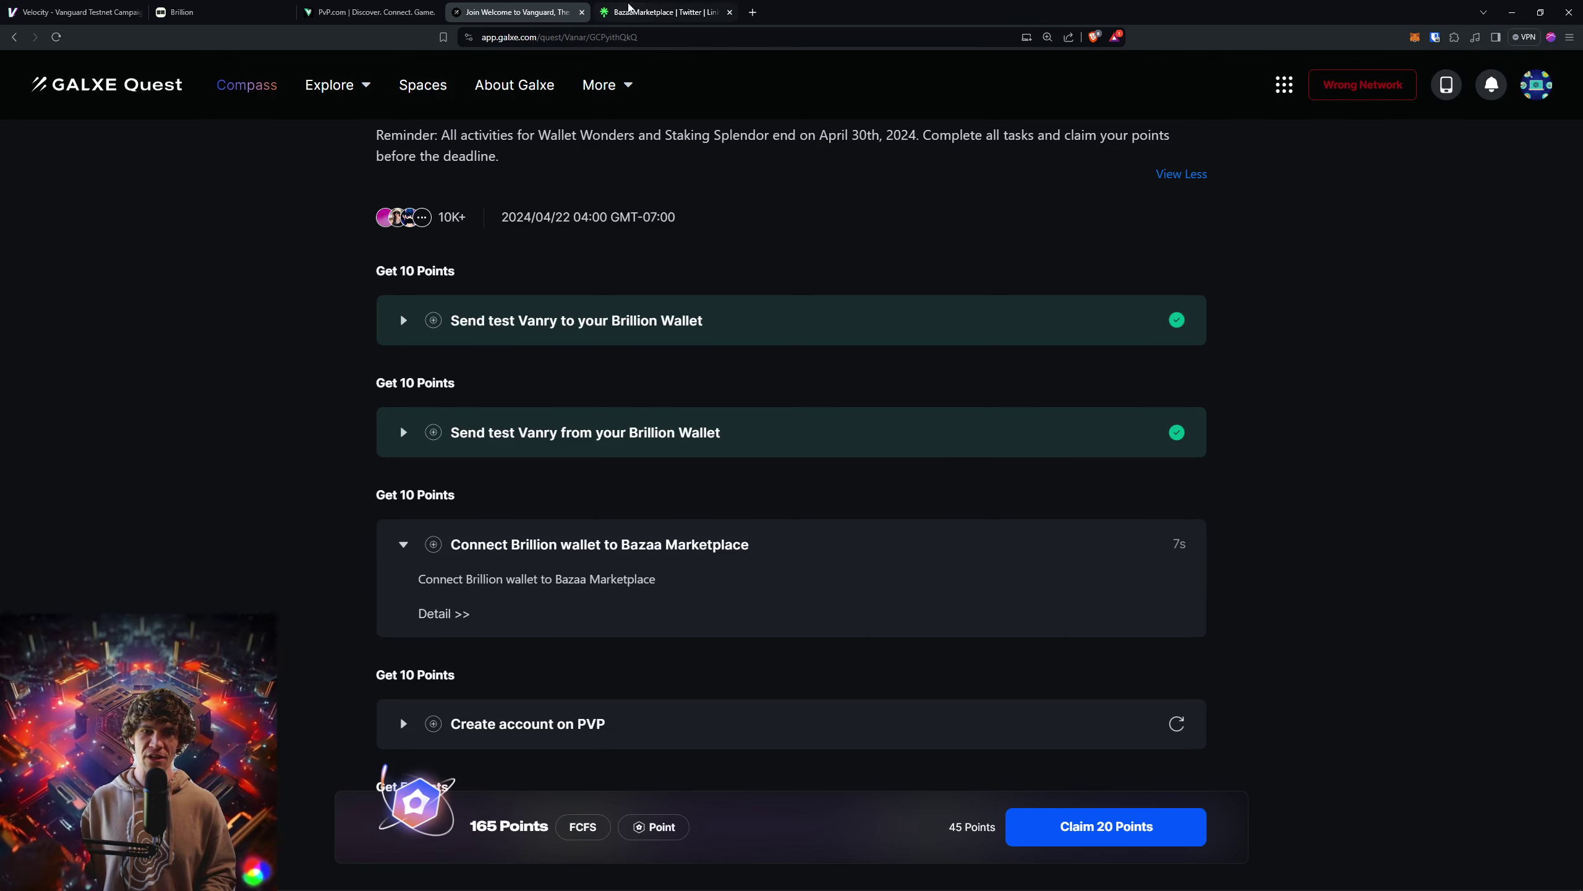
left_click(668, 11)
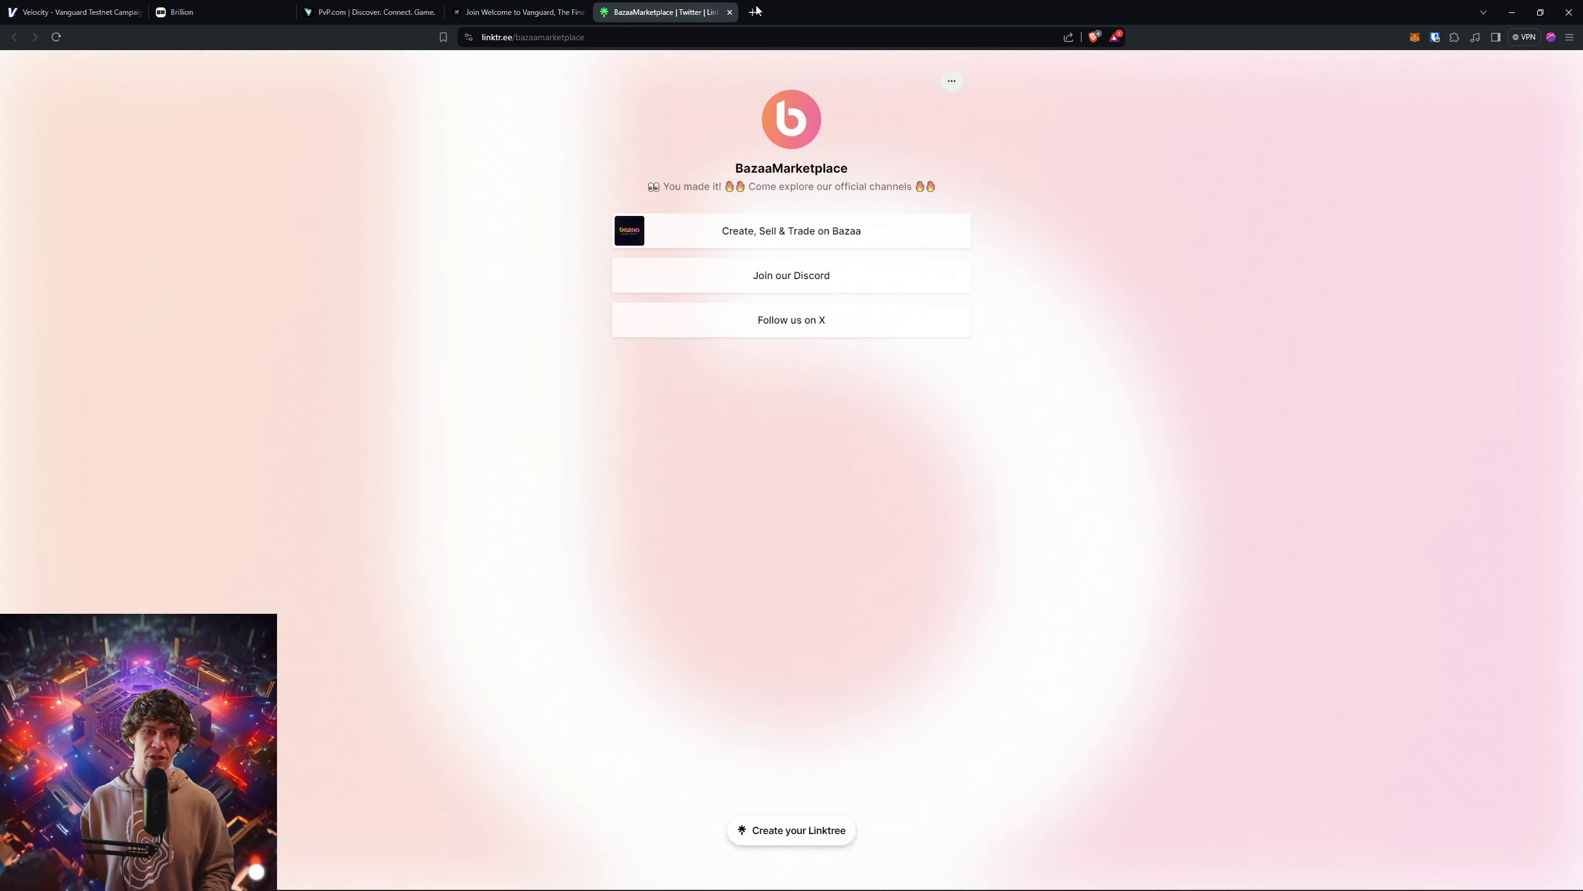
left_click(796, 238)
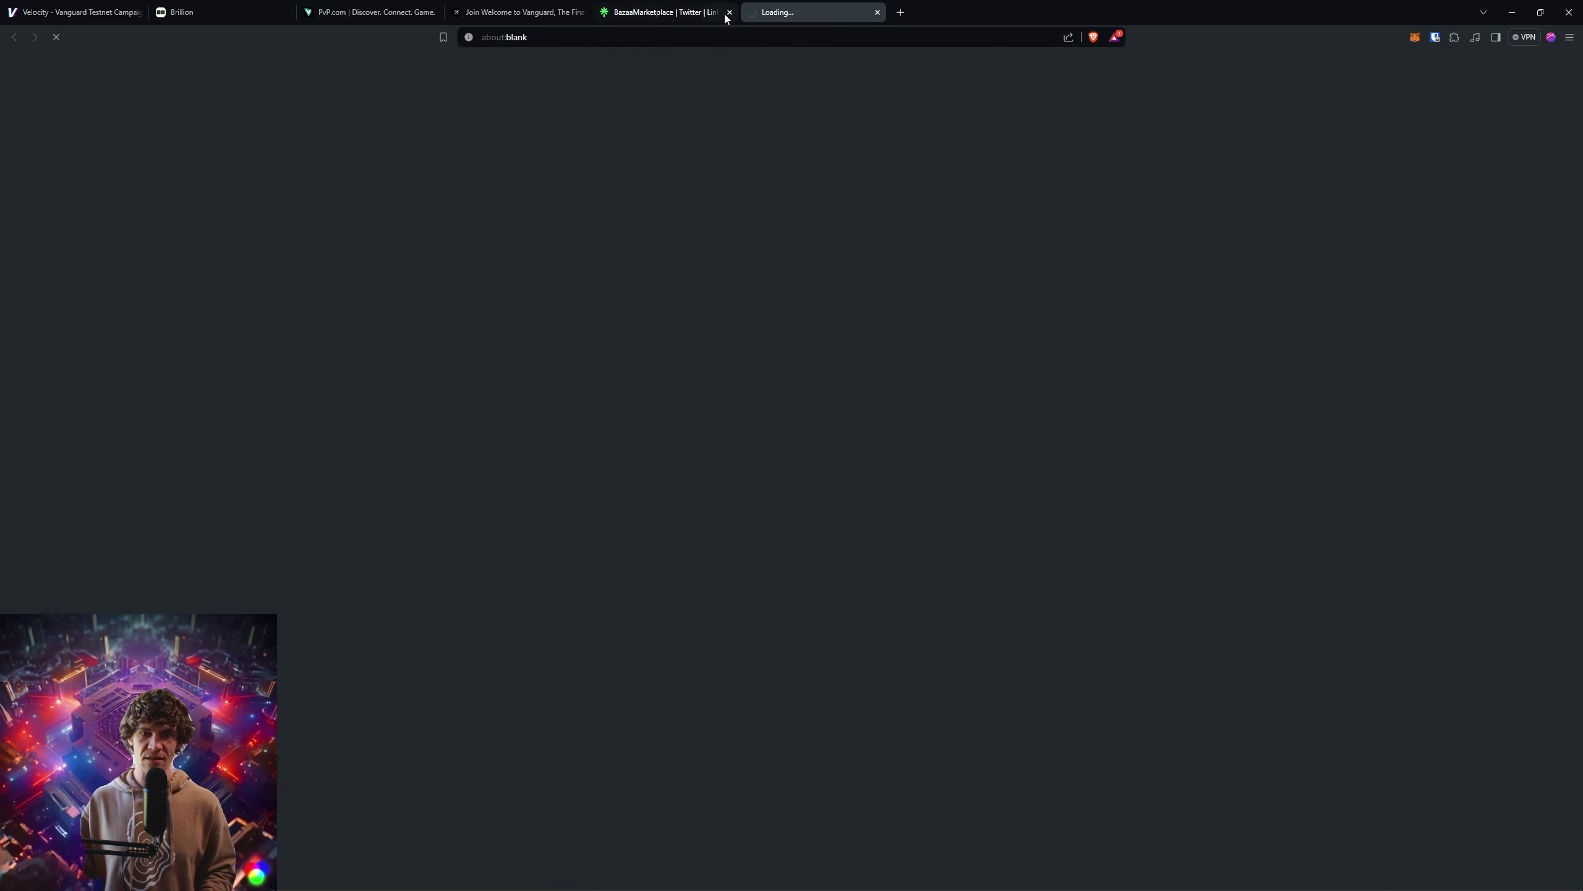
Step: Switch Bazaa to dark theme and log in with MetaMask Account 1, signing the login message
left_click(730, 11)
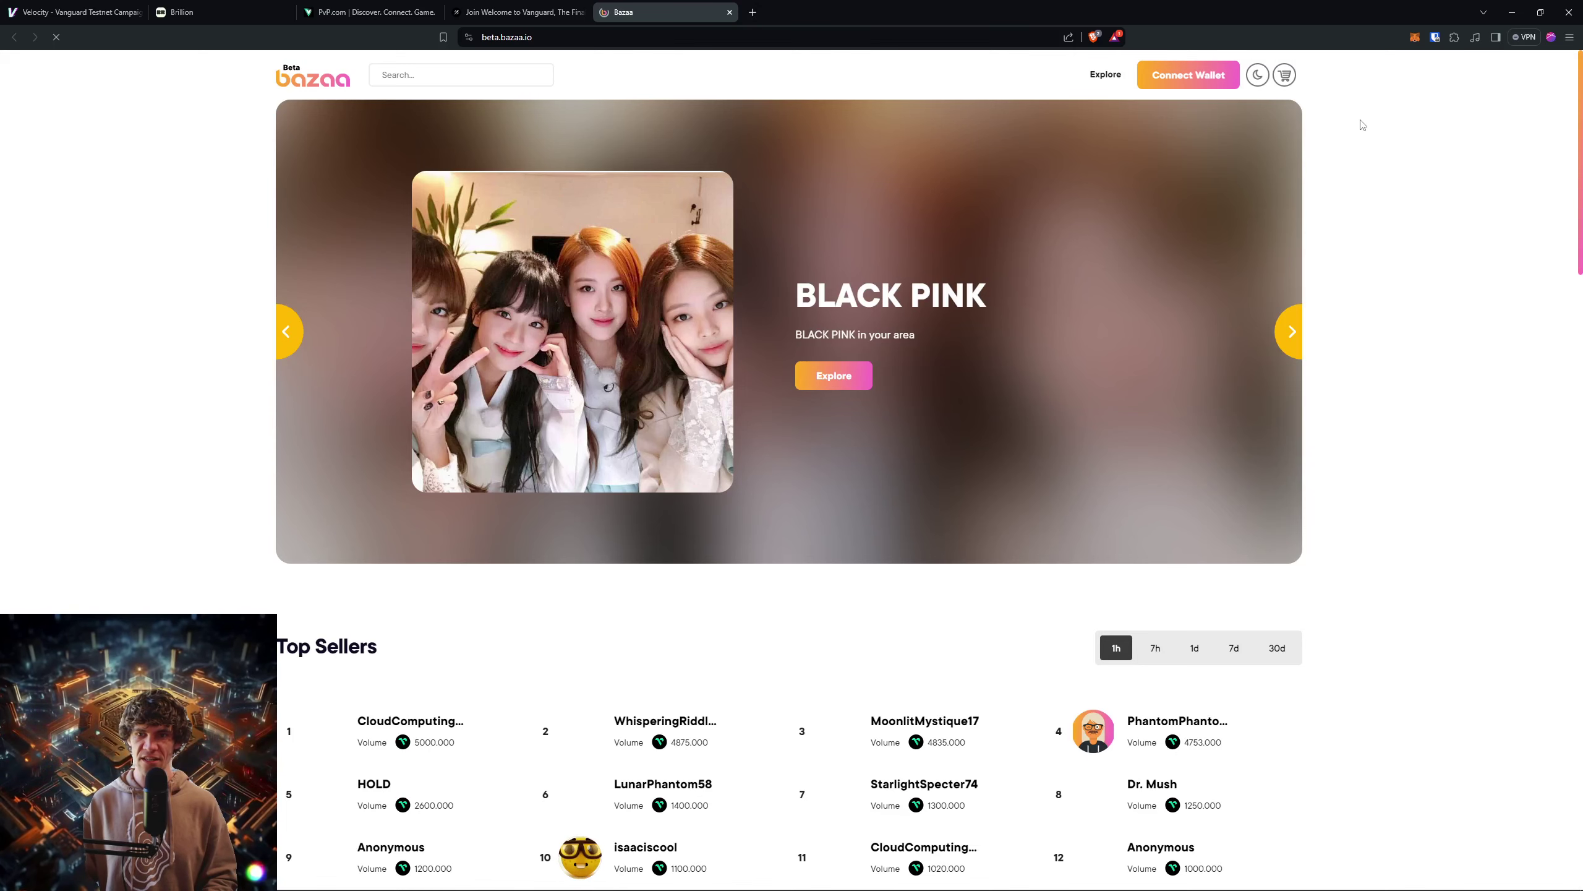
left_click(1256, 77)
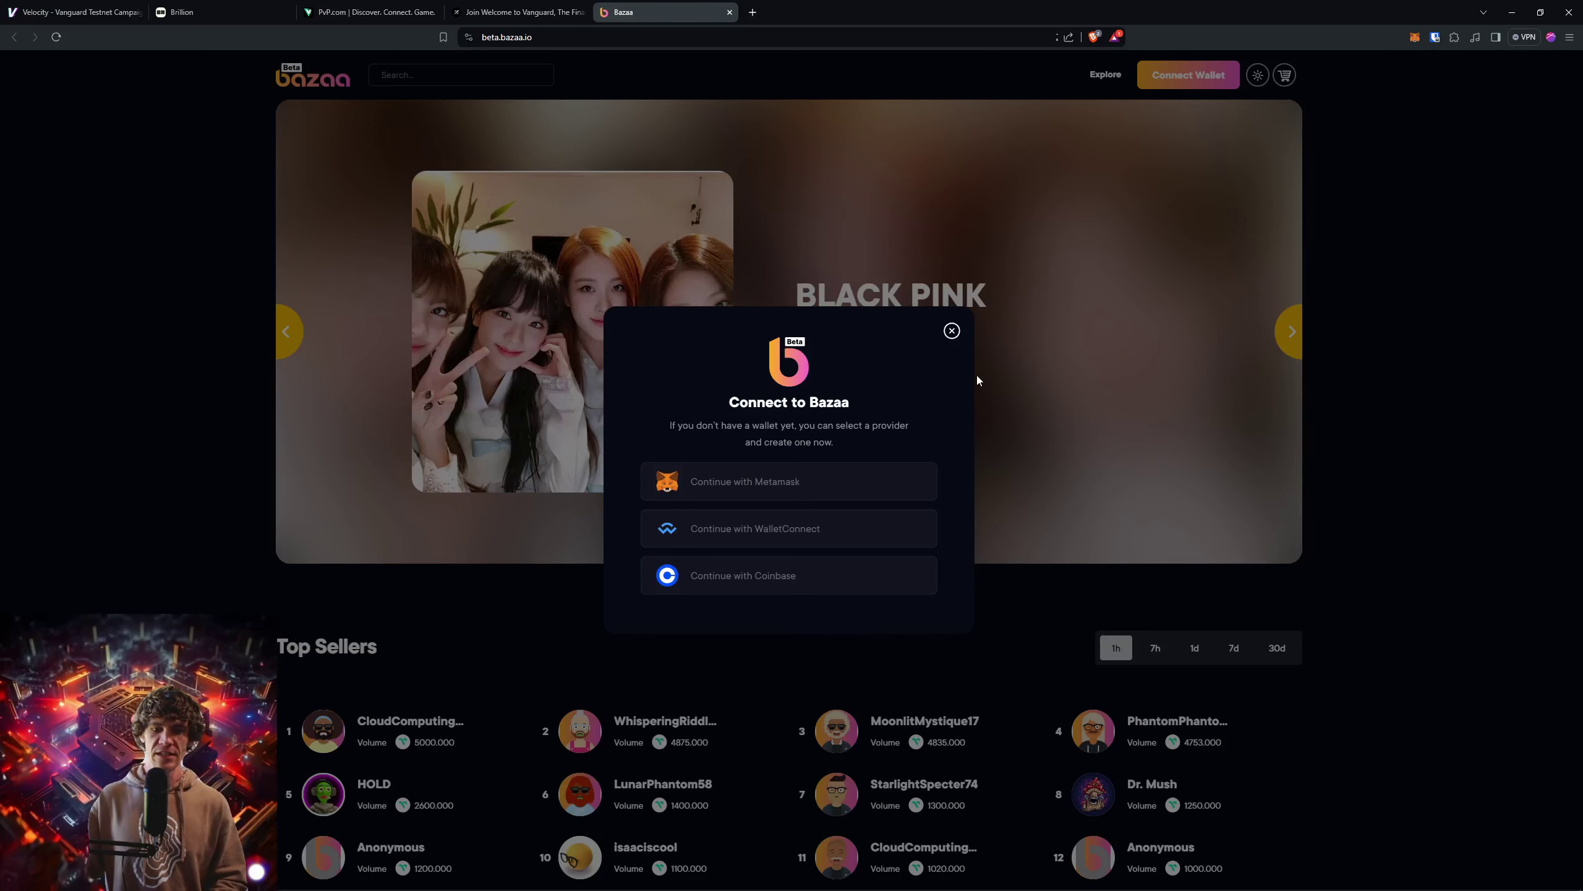
left_click(838, 497)
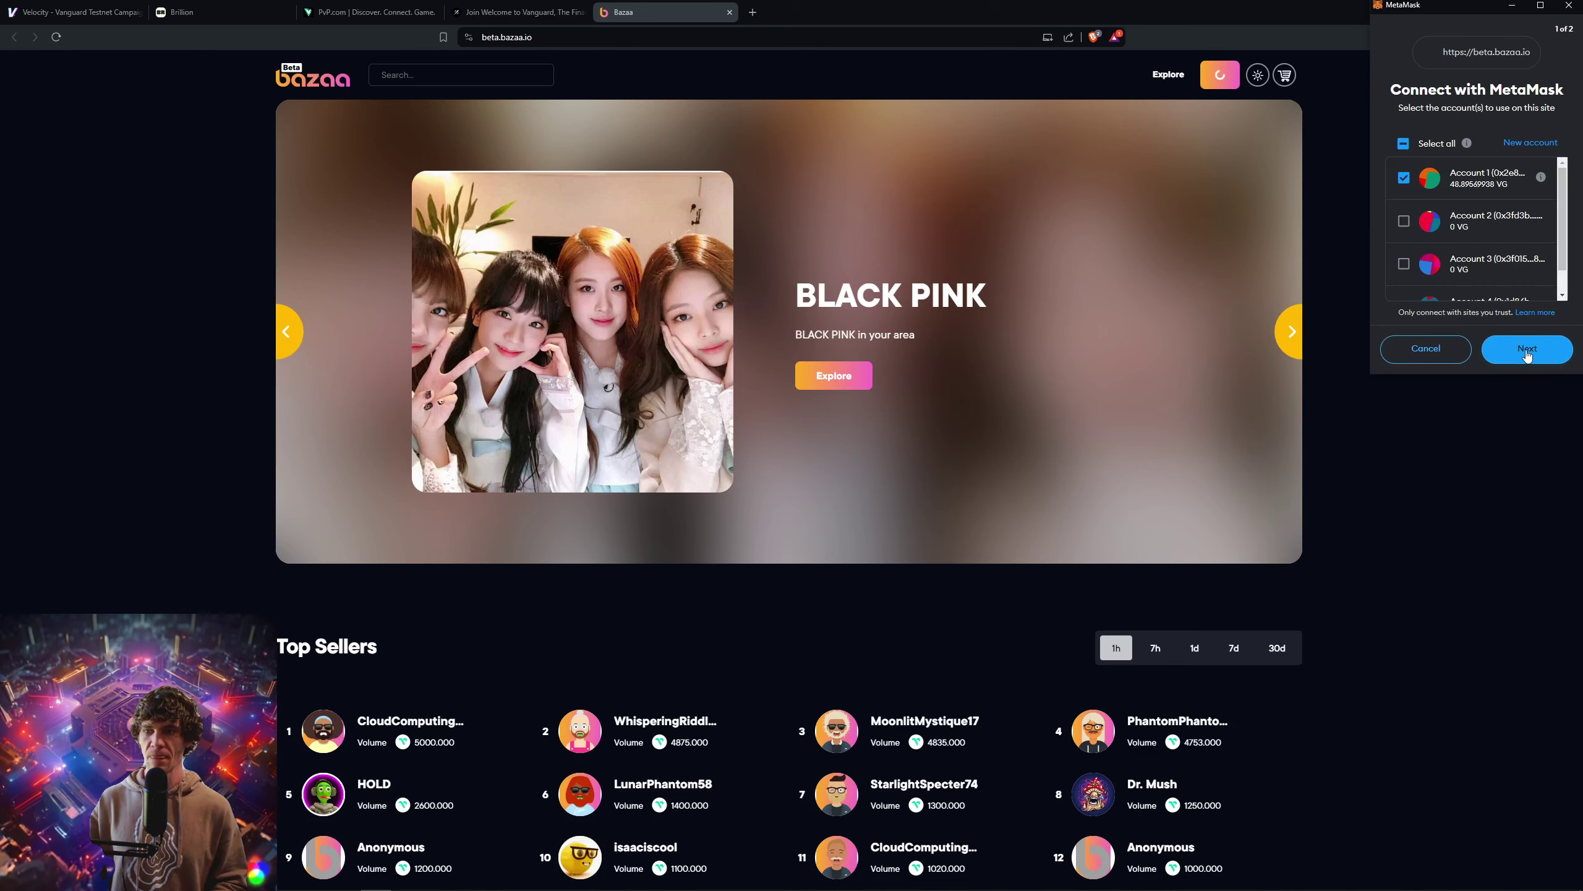
left_click(1527, 351)
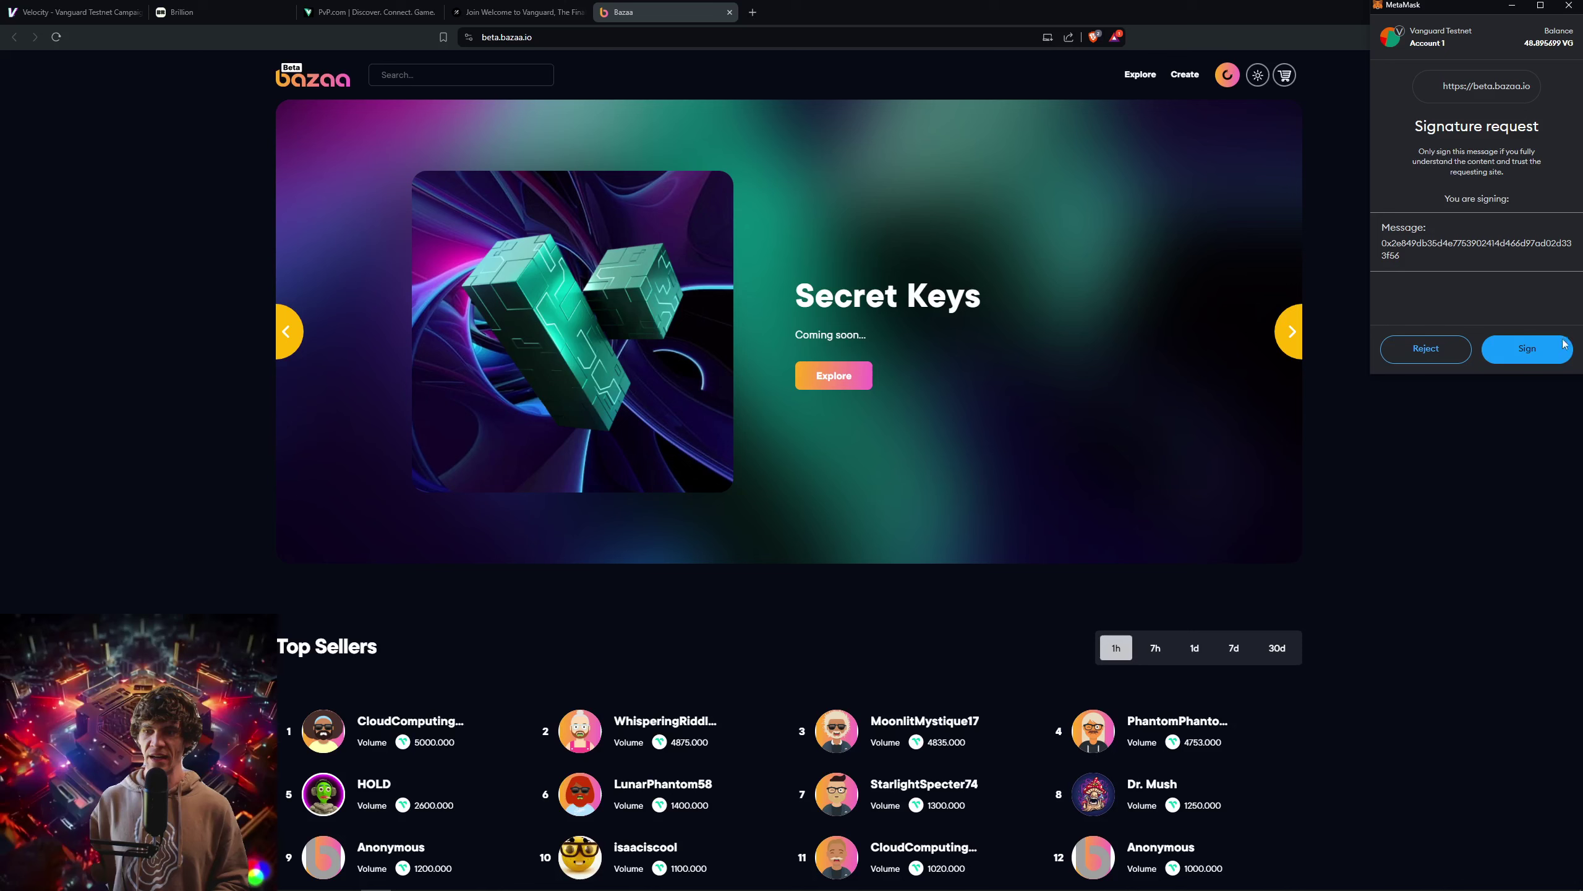
left_click(1530, 351)
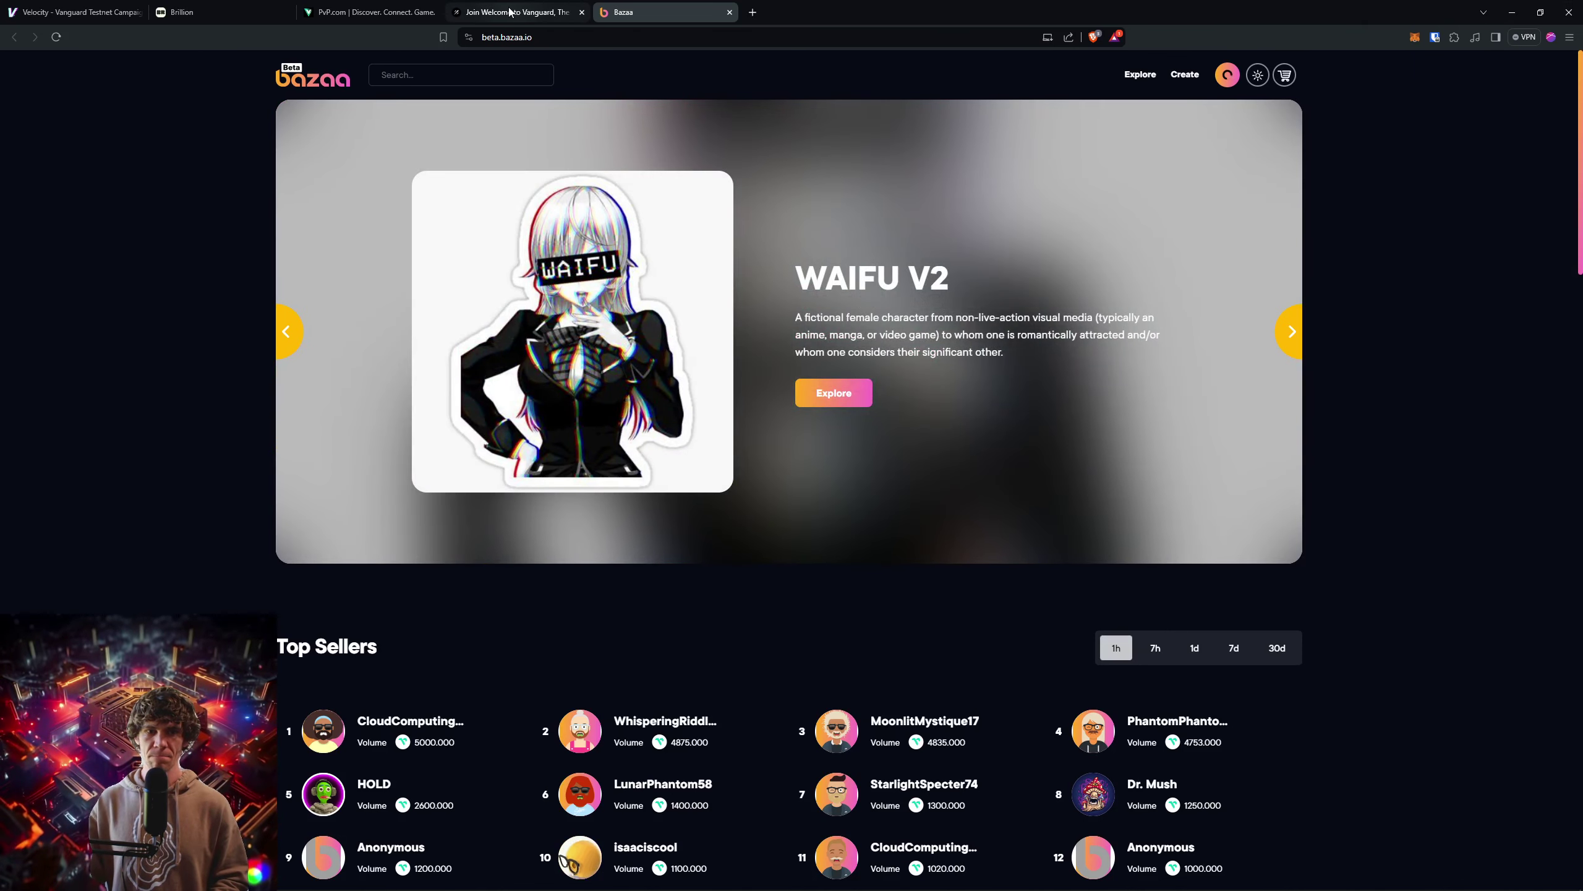
Step: Disconnect the MetaMask wallet from Bazaa using the avatar's power icon
left_click(217, 13)
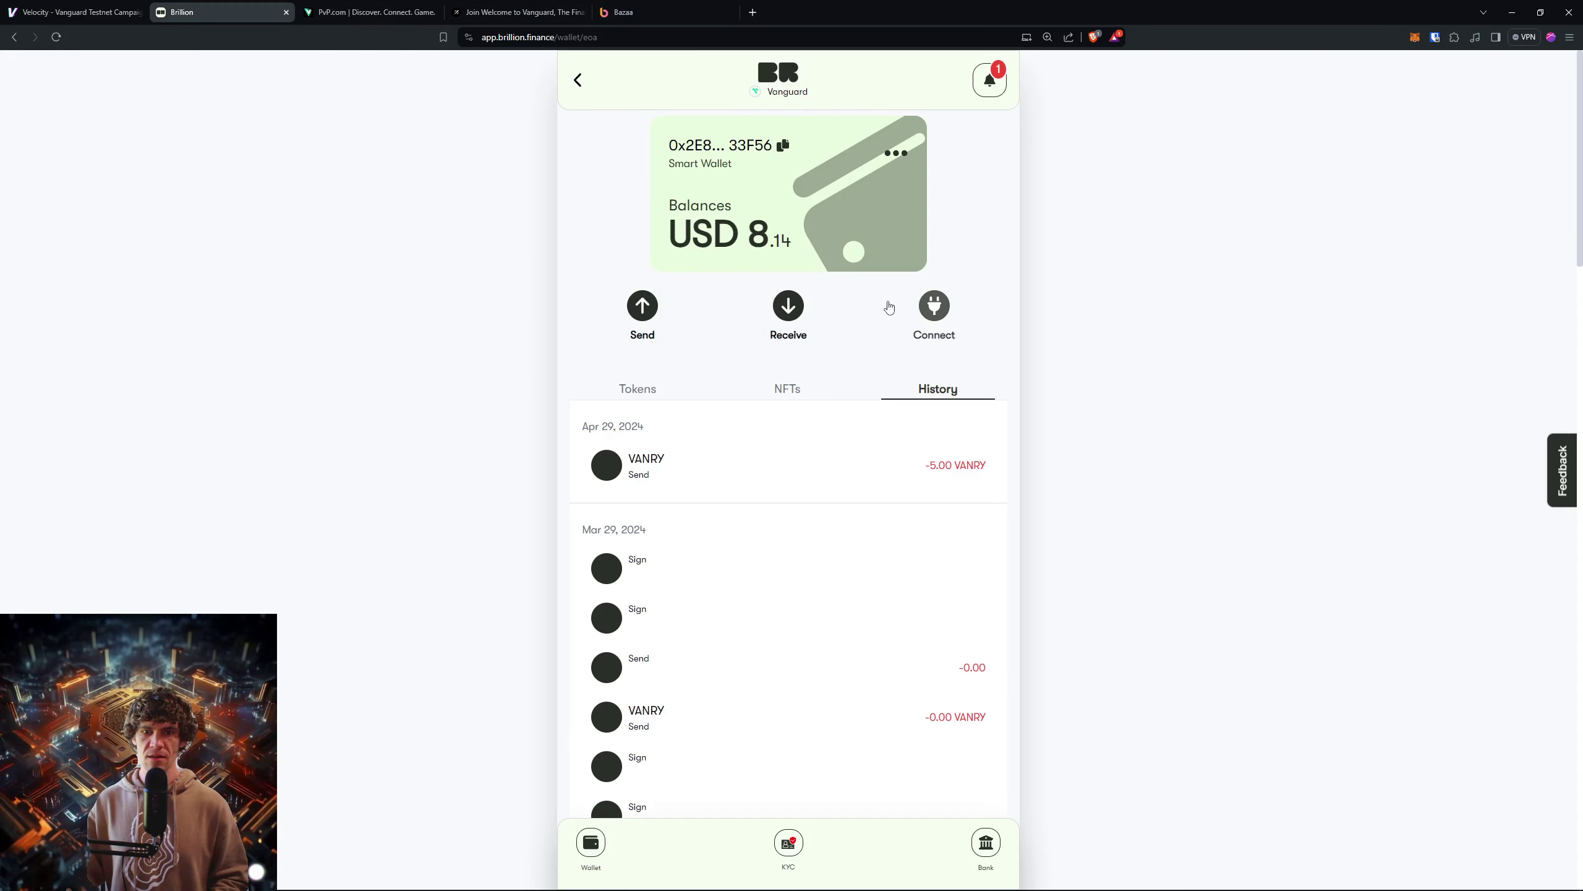
left_click(650, 12)
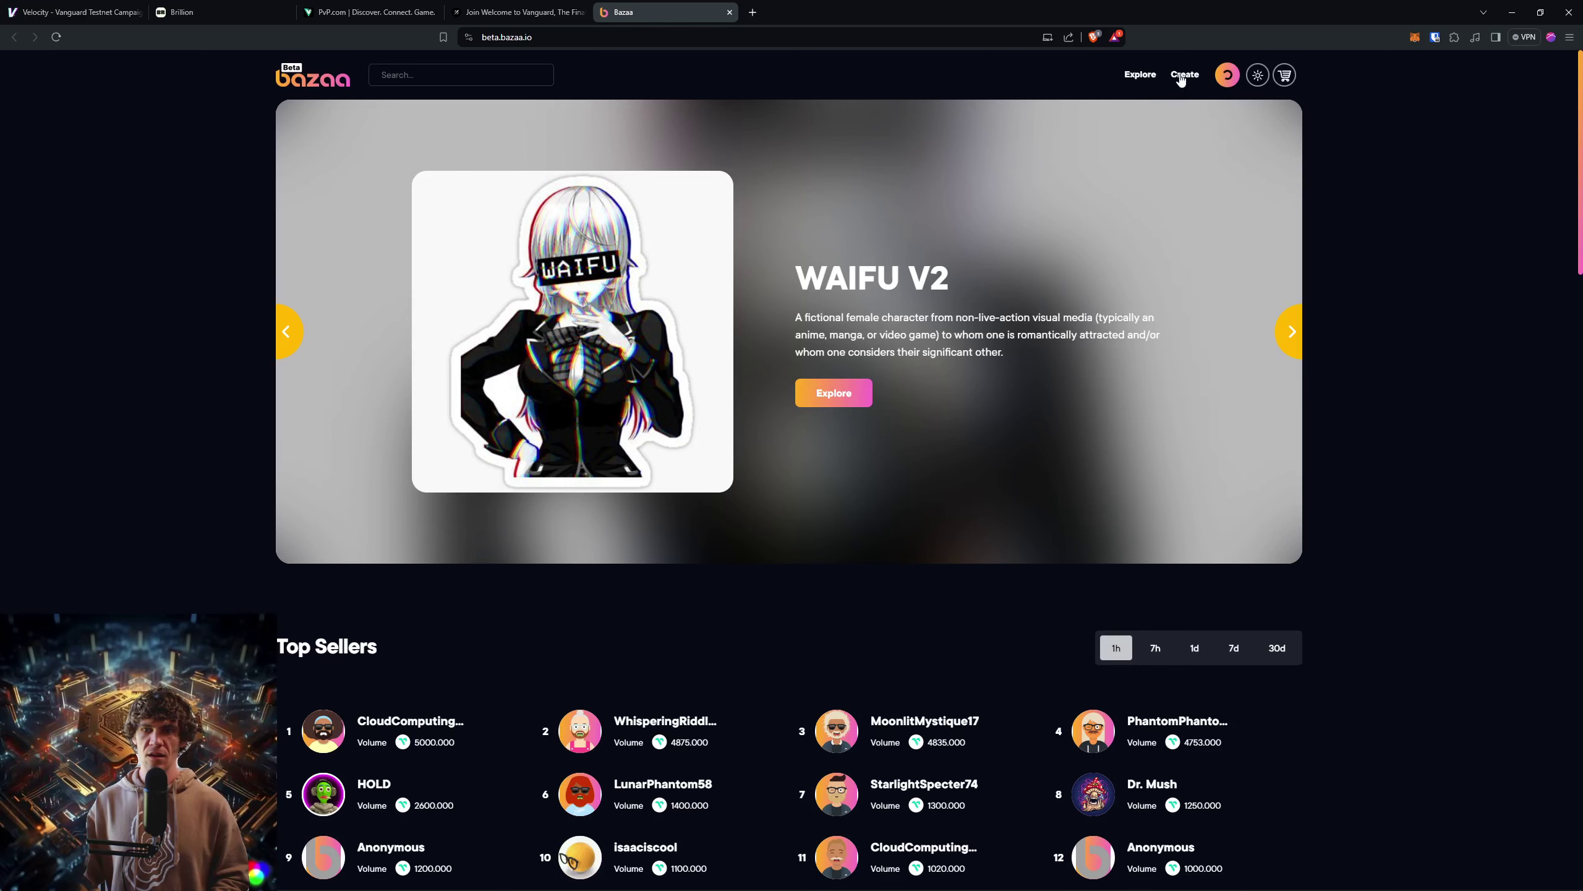
left_click(1227, 76)
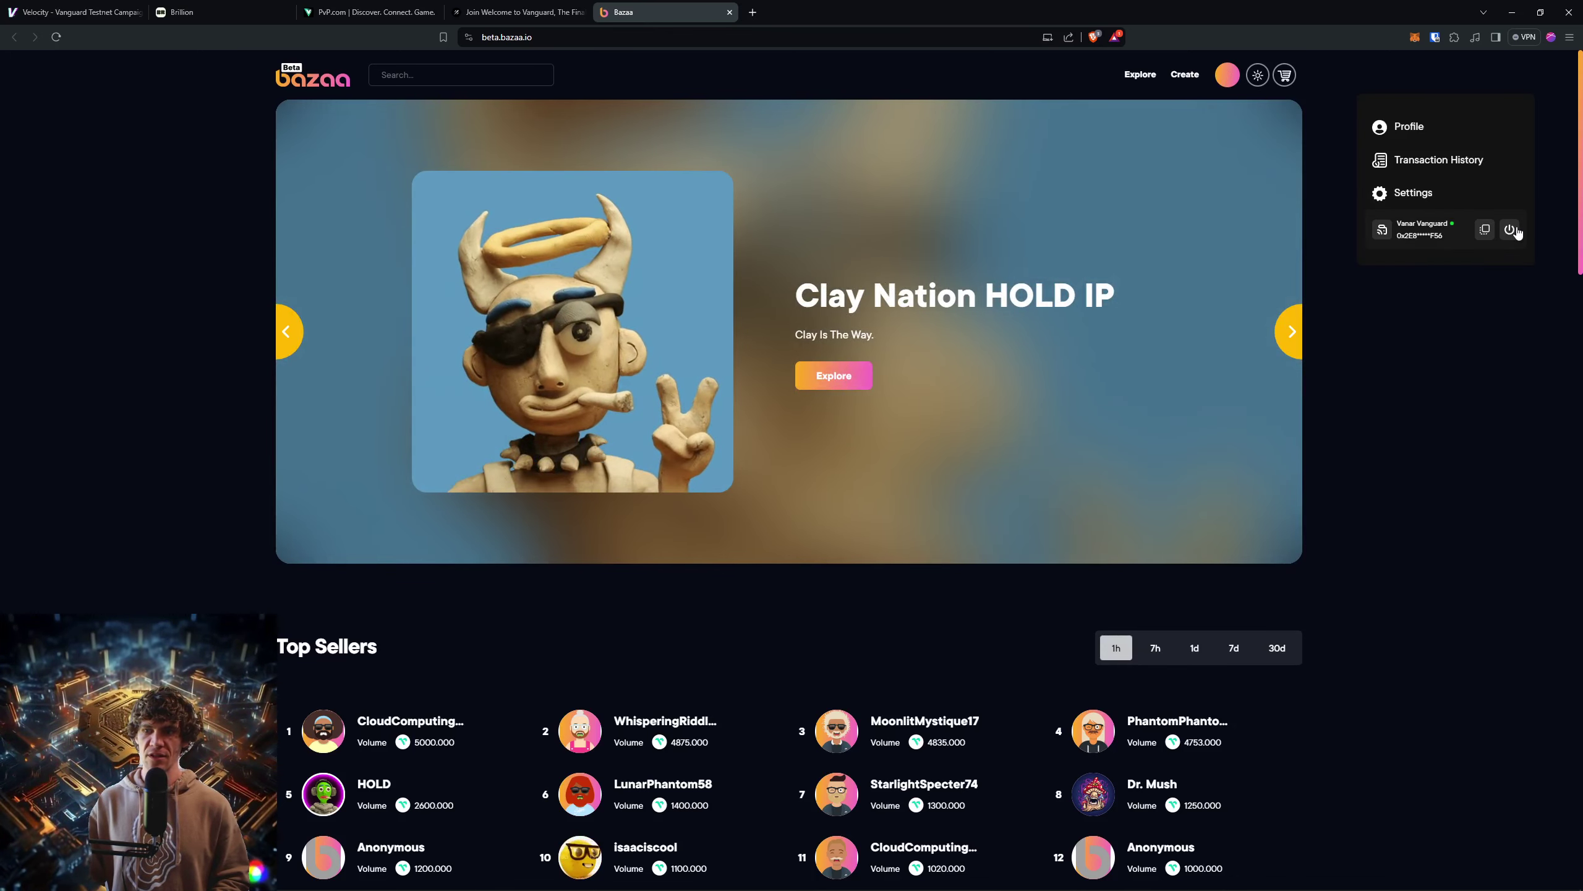
left_click(1509, 232)
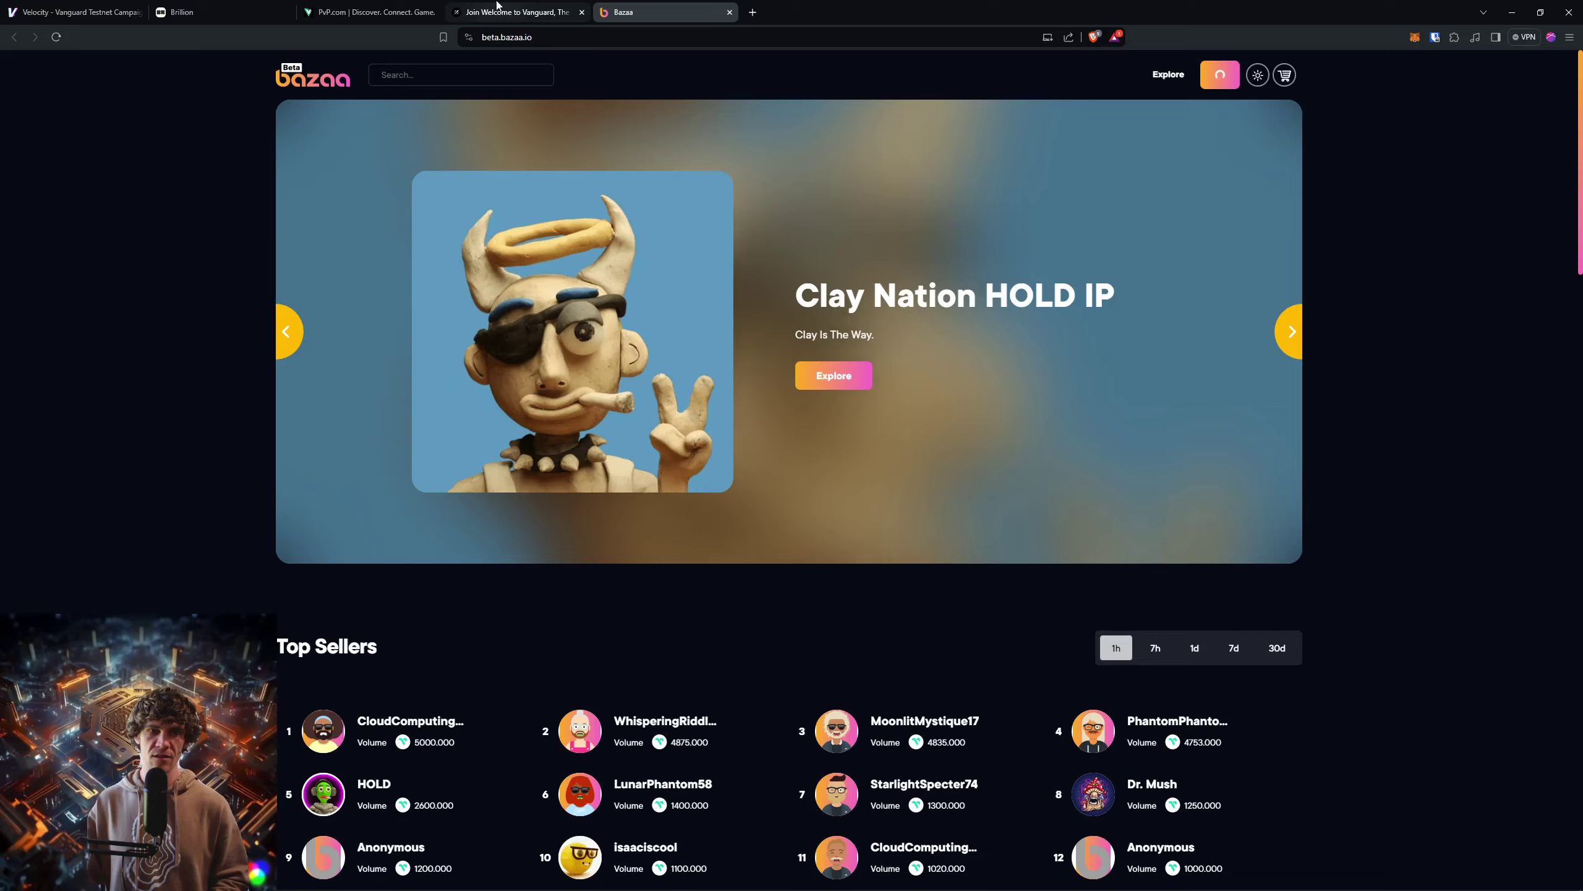
Step: Restart Bazaa's wallet connection, choosing Continue with WalletConnect
left_click(497, 12)
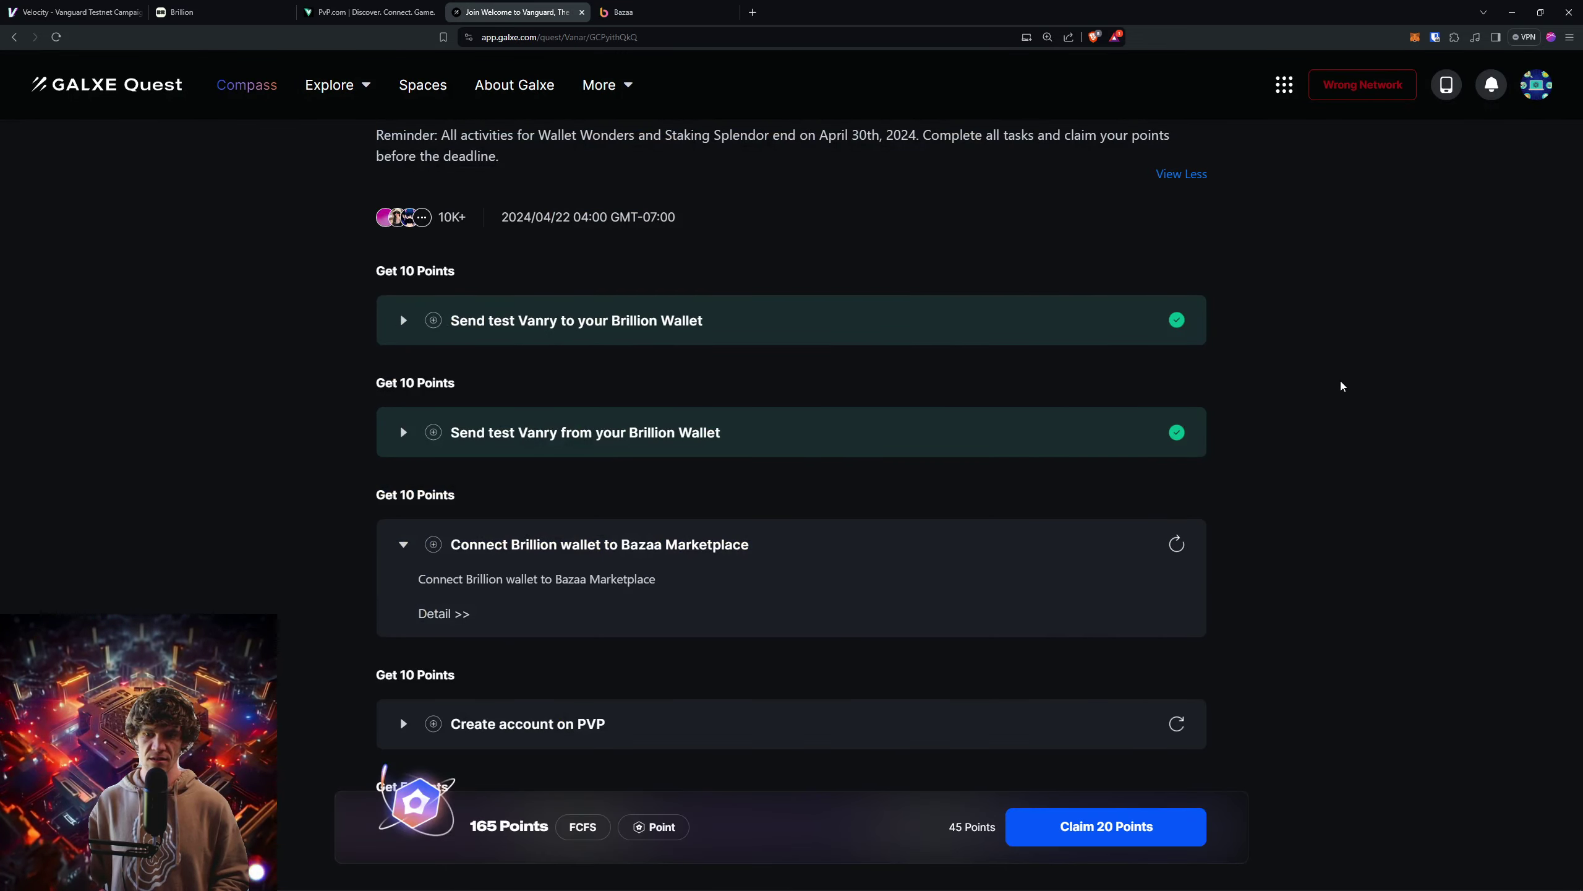
left_click(644, 11)
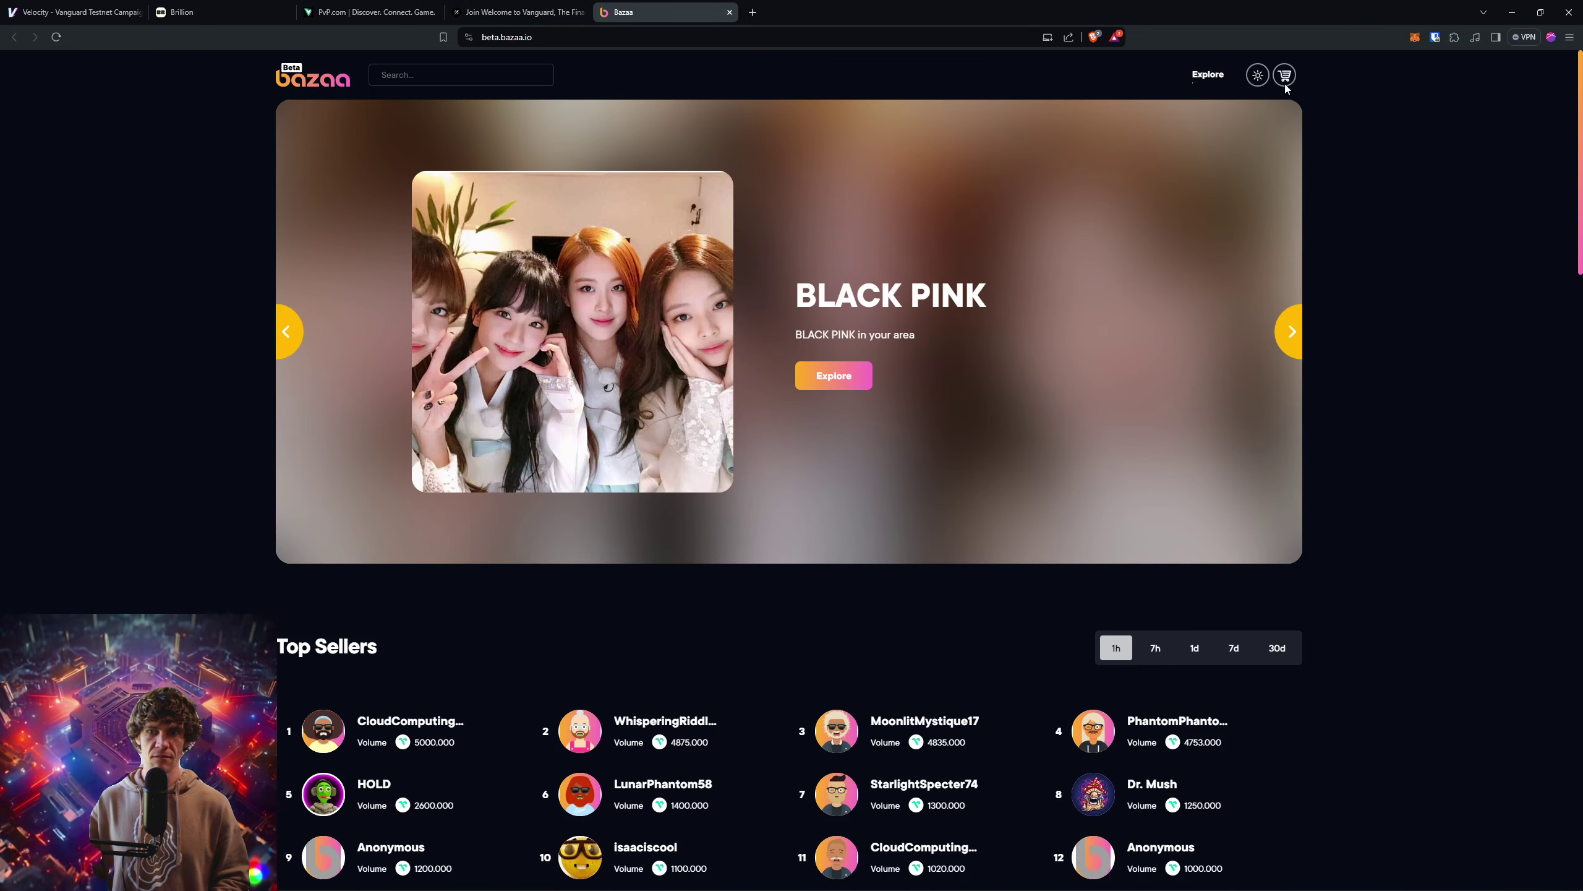
left_click(1235, 75)
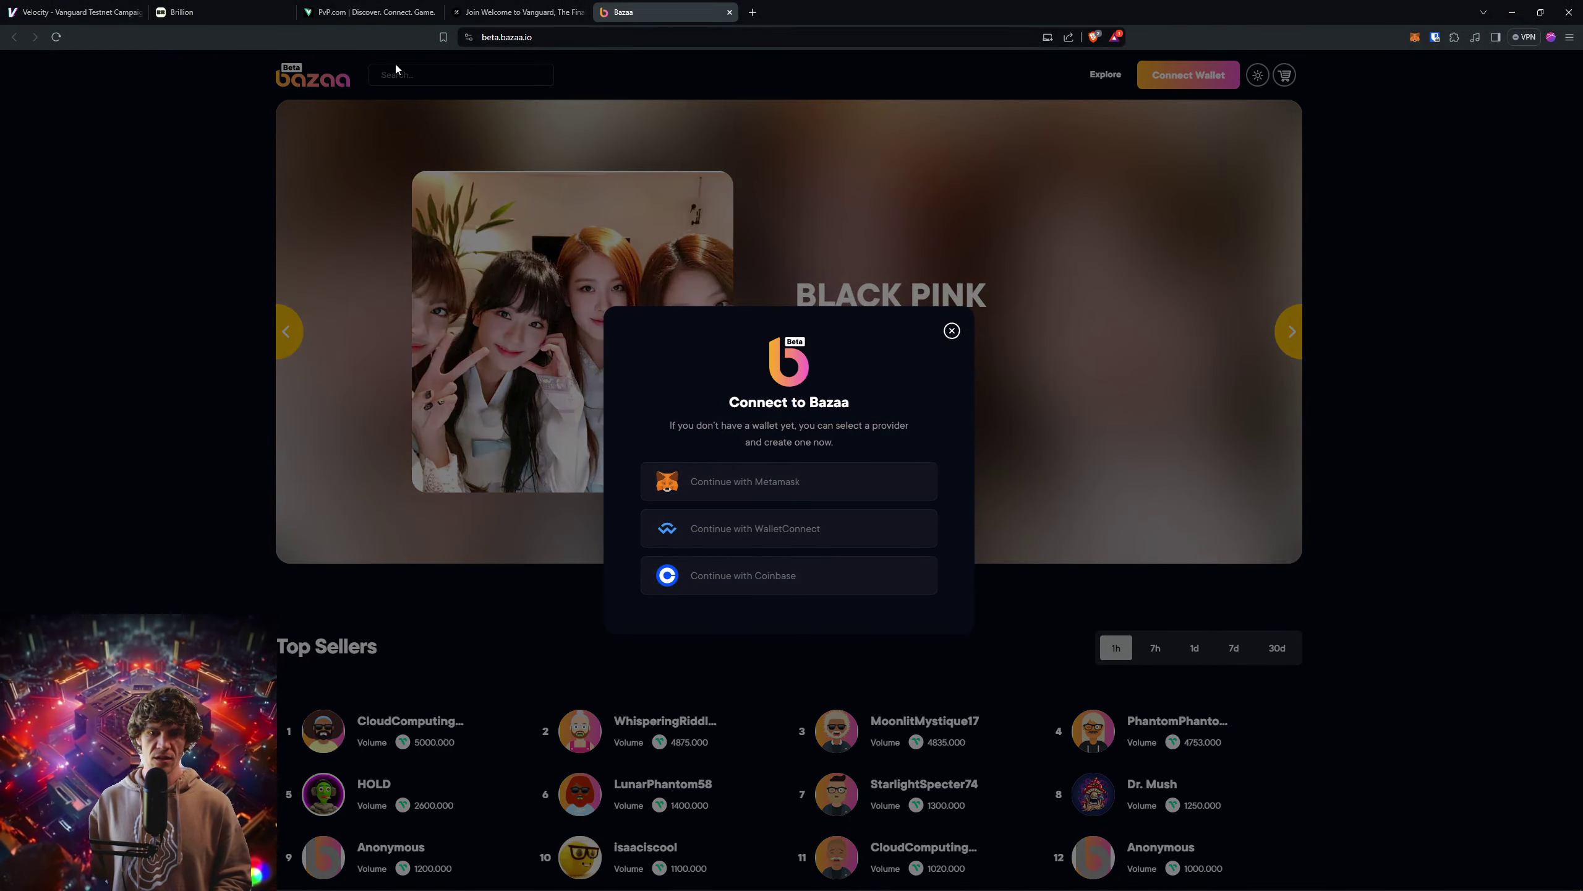
left_click(737, 535)
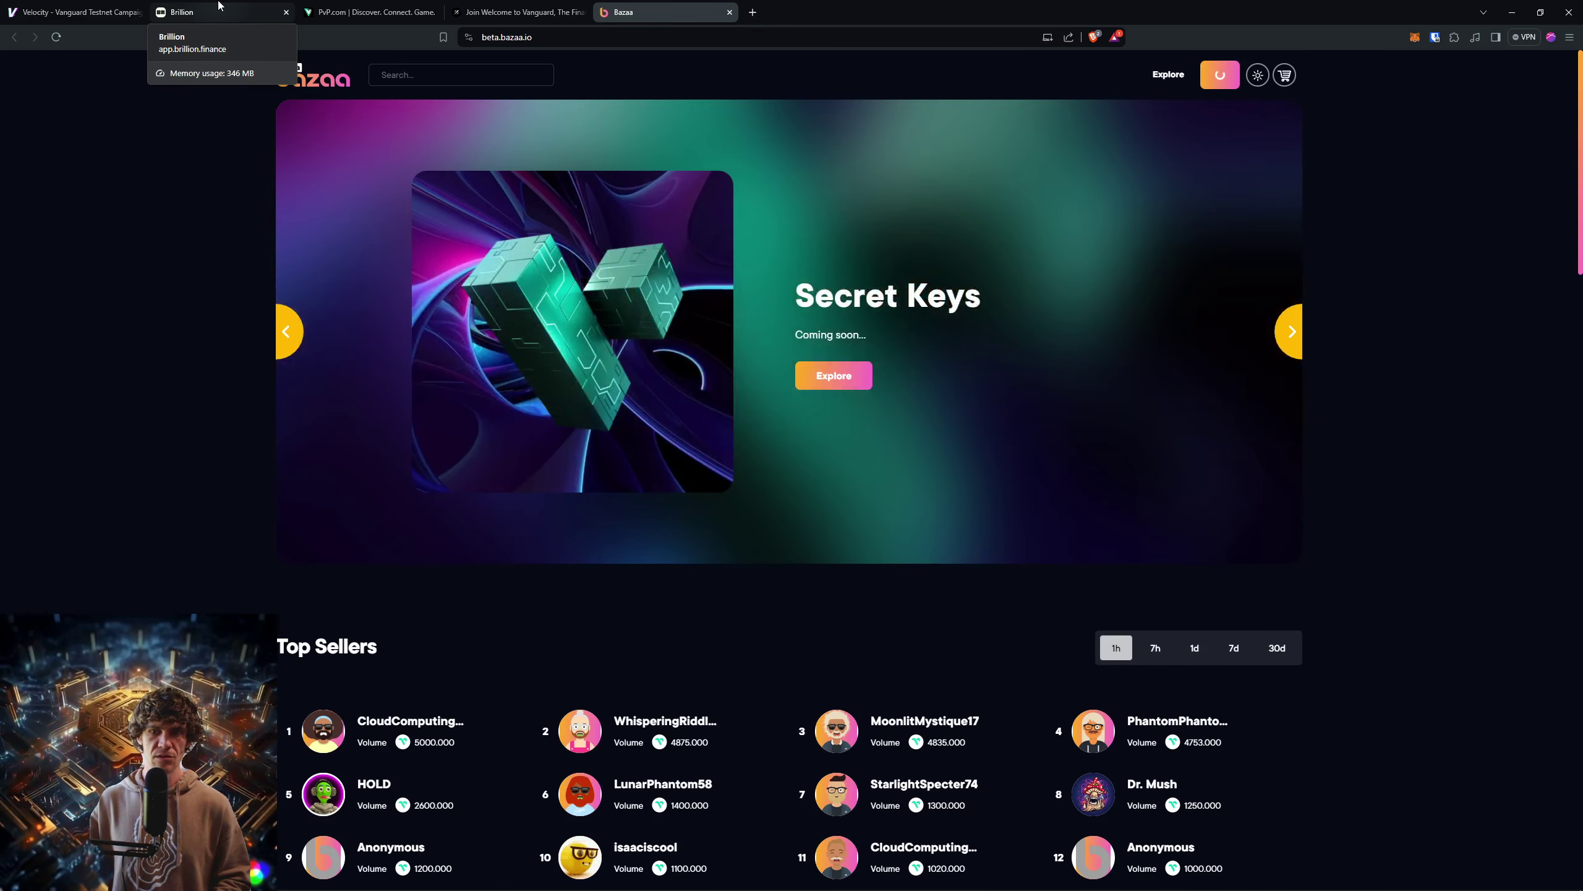
Step: Paste Bazaa's copied WalletConnect link into Brillion's Connect site/app field and submit it
left_click(222, 12)
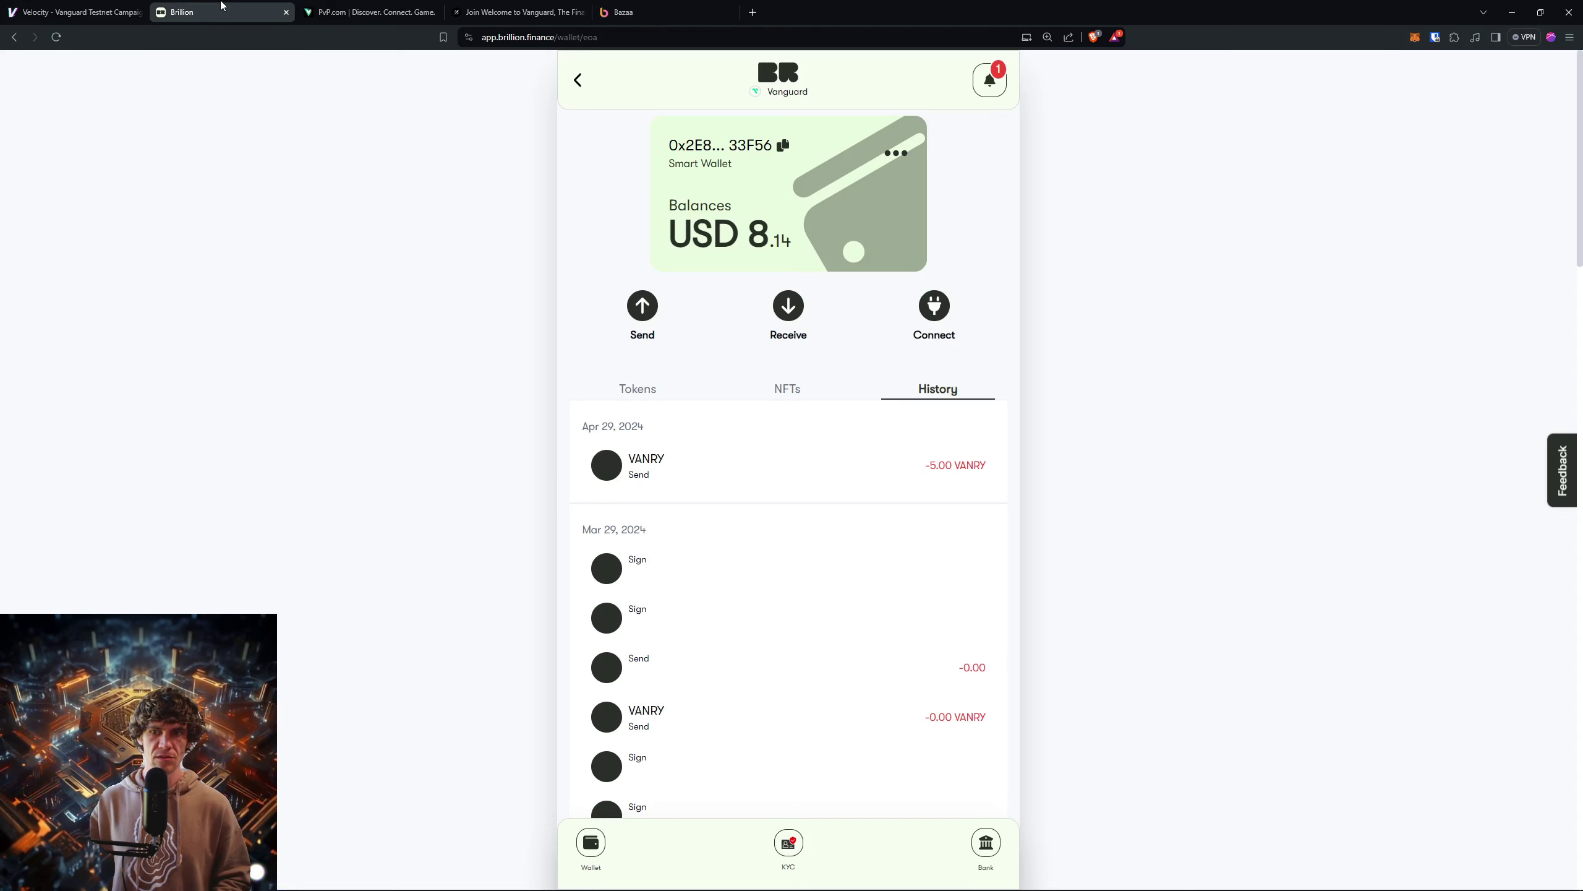
left_click(935, 309)
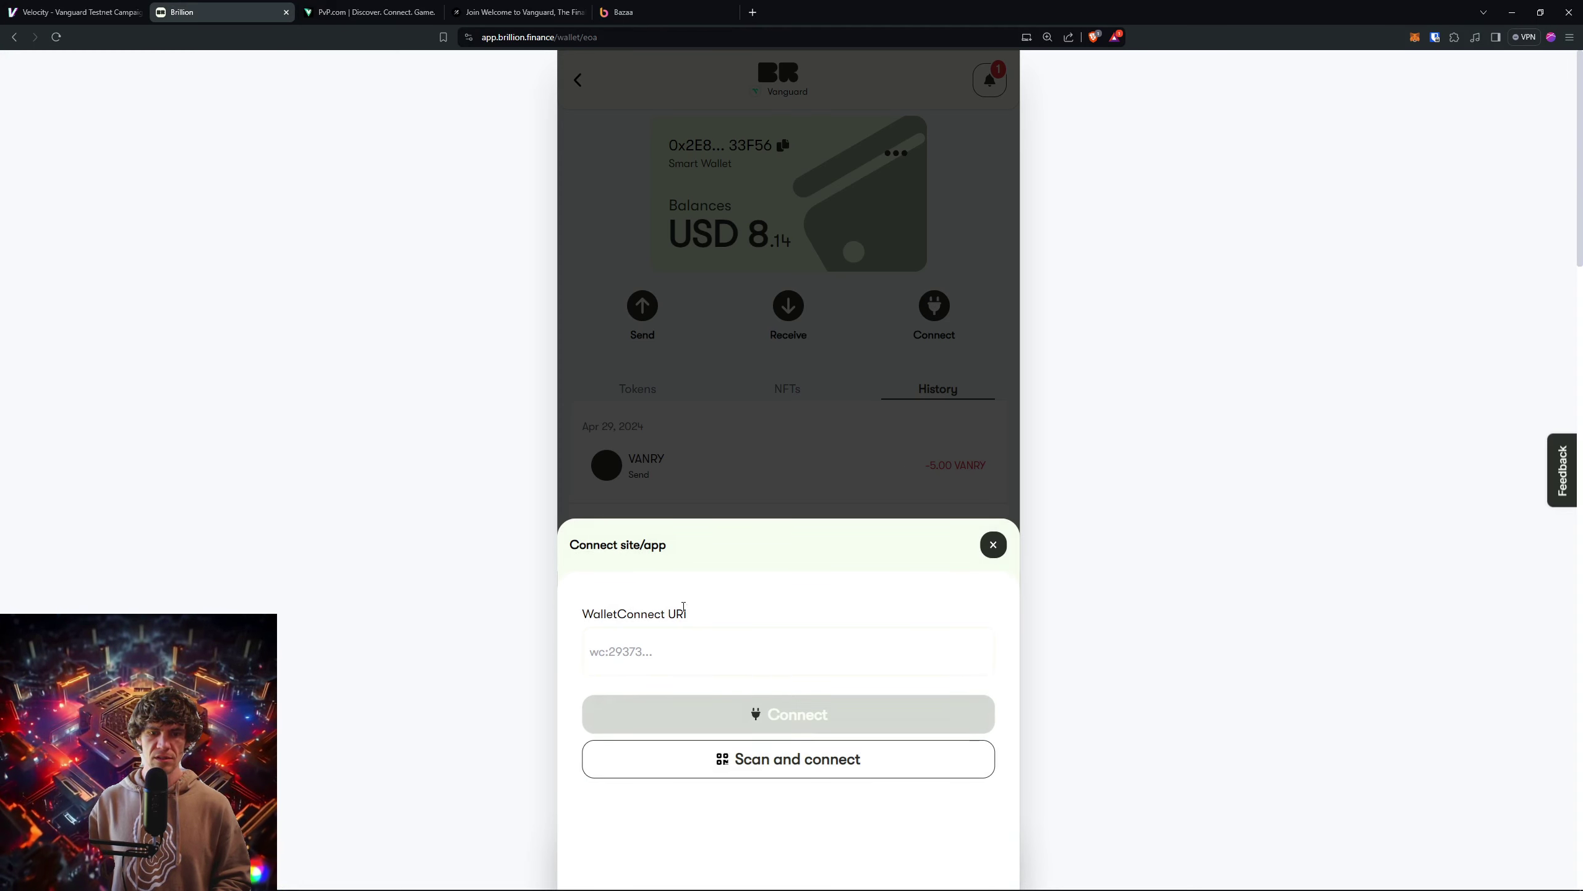
left_click(651, 664)
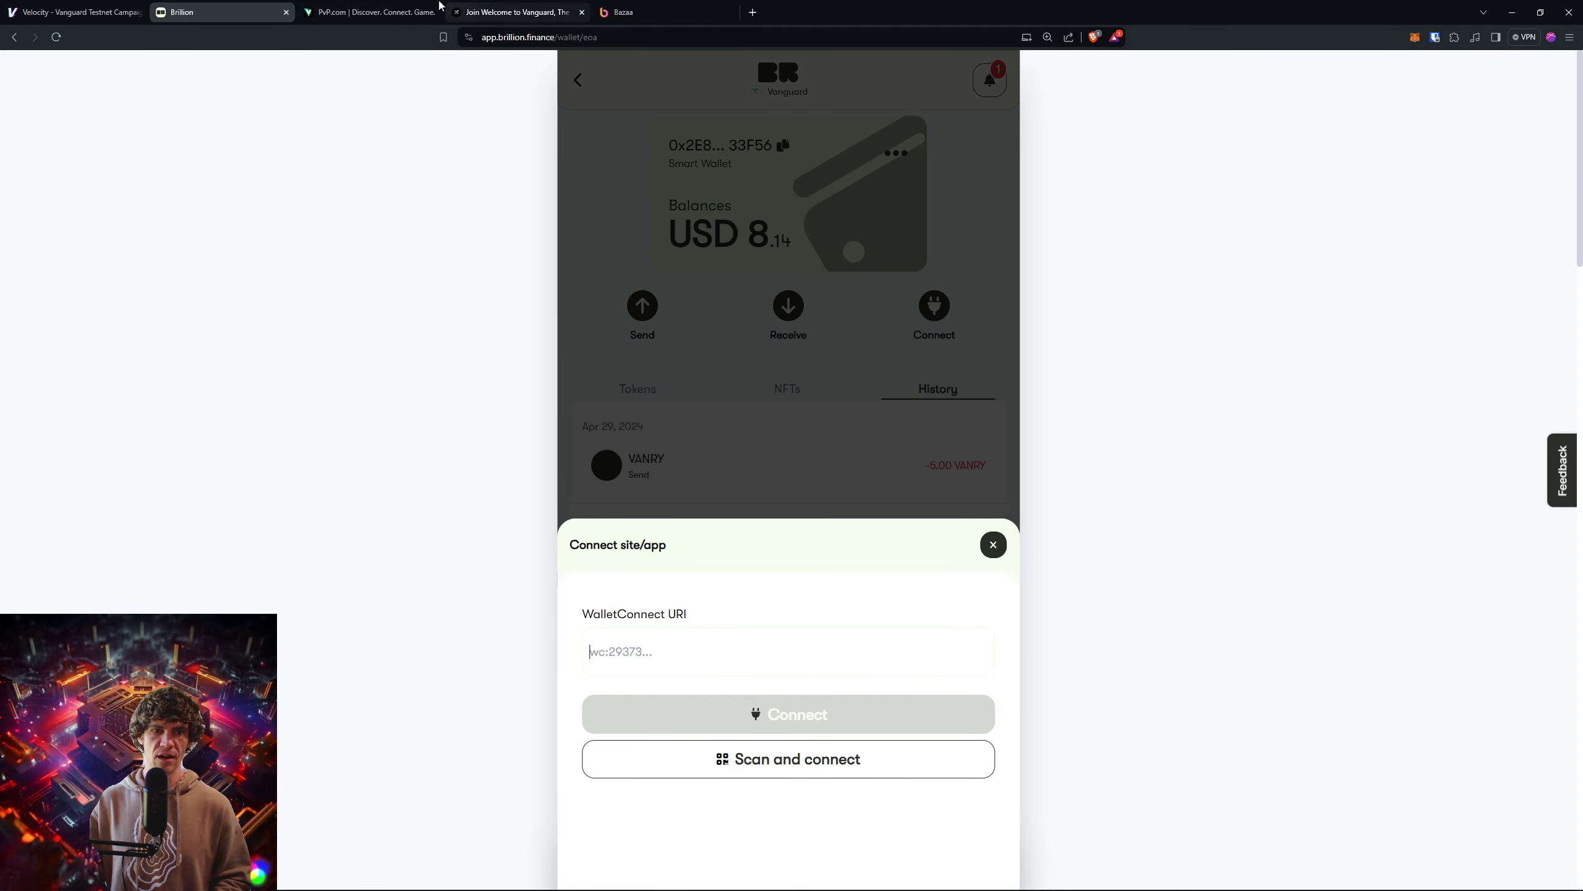
left_click(656, 11)
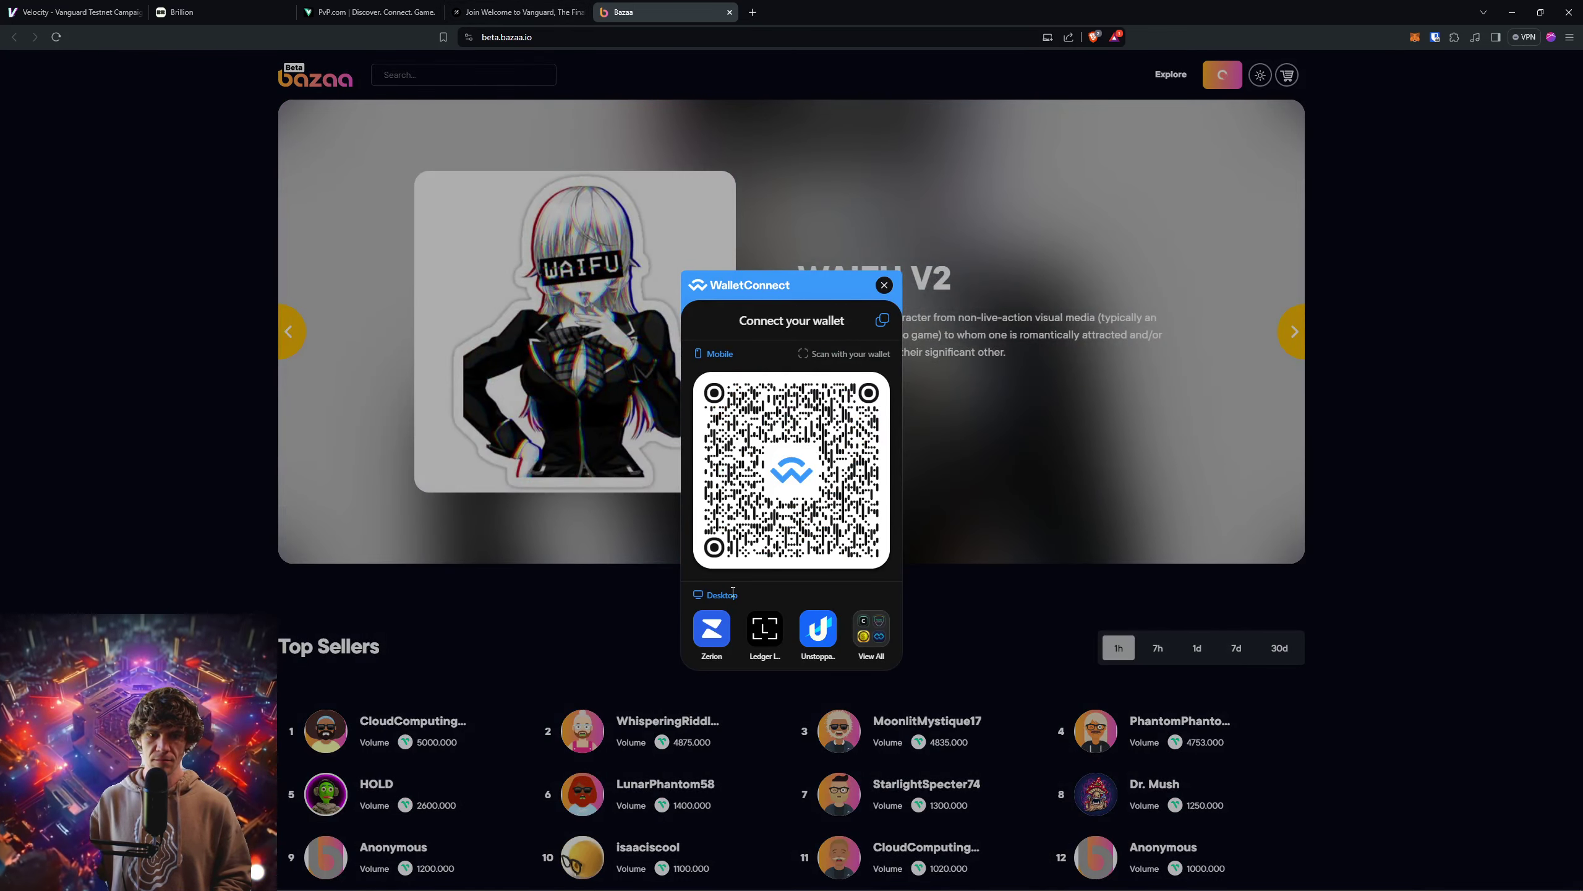
left_click(884, 322)
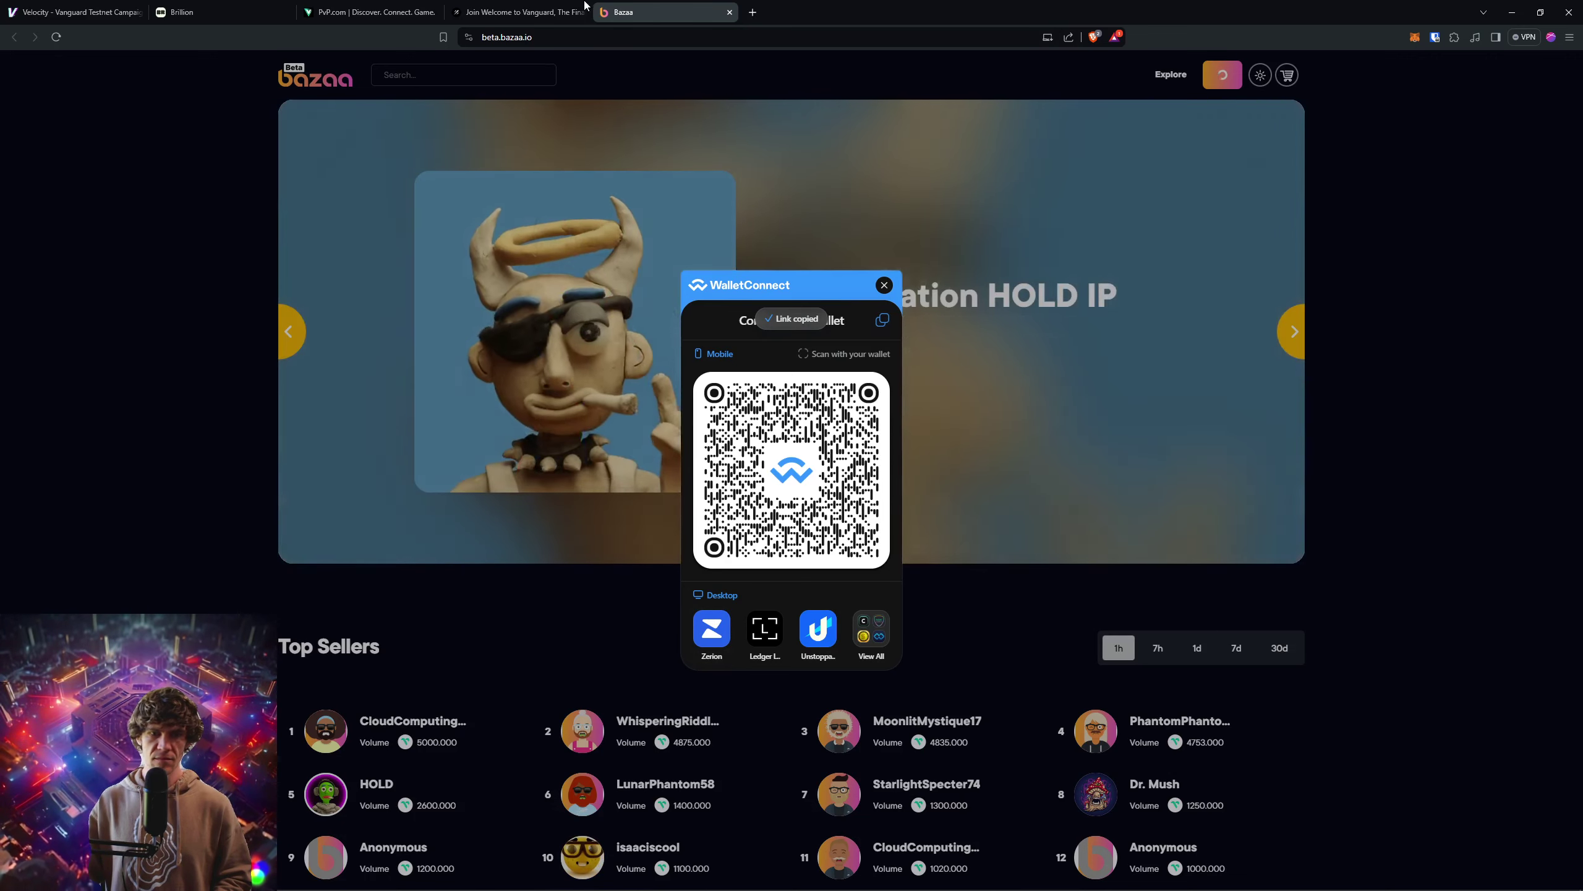
left_click(211, 11)
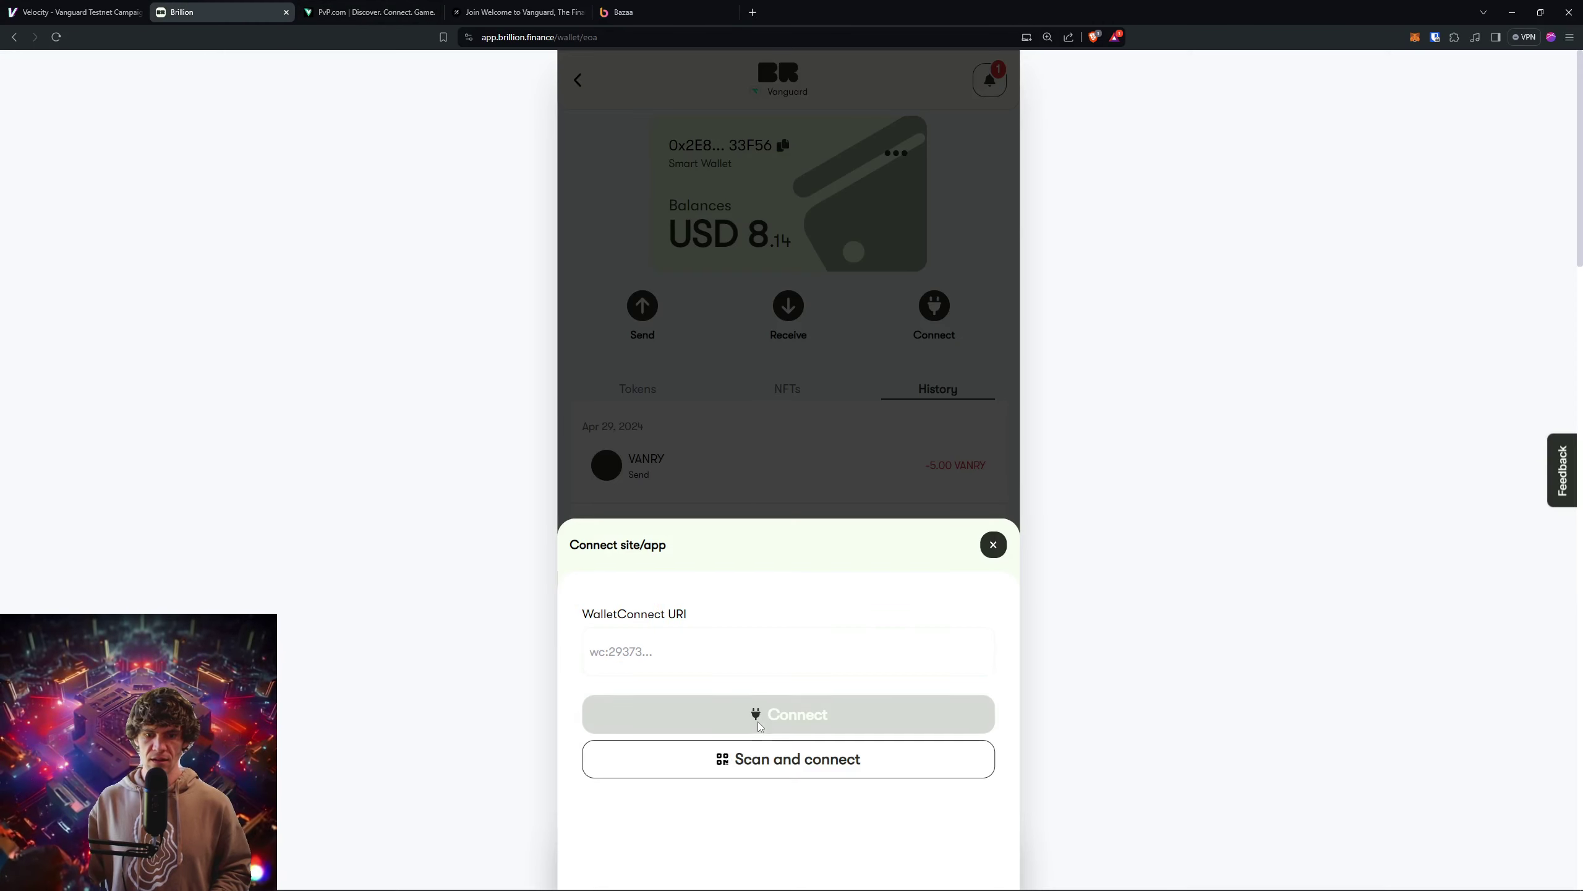
key("ctrl+v")
left_click_drag(757, 657, 470, 657)
left_click(470, 657)
left_click(797, 706)
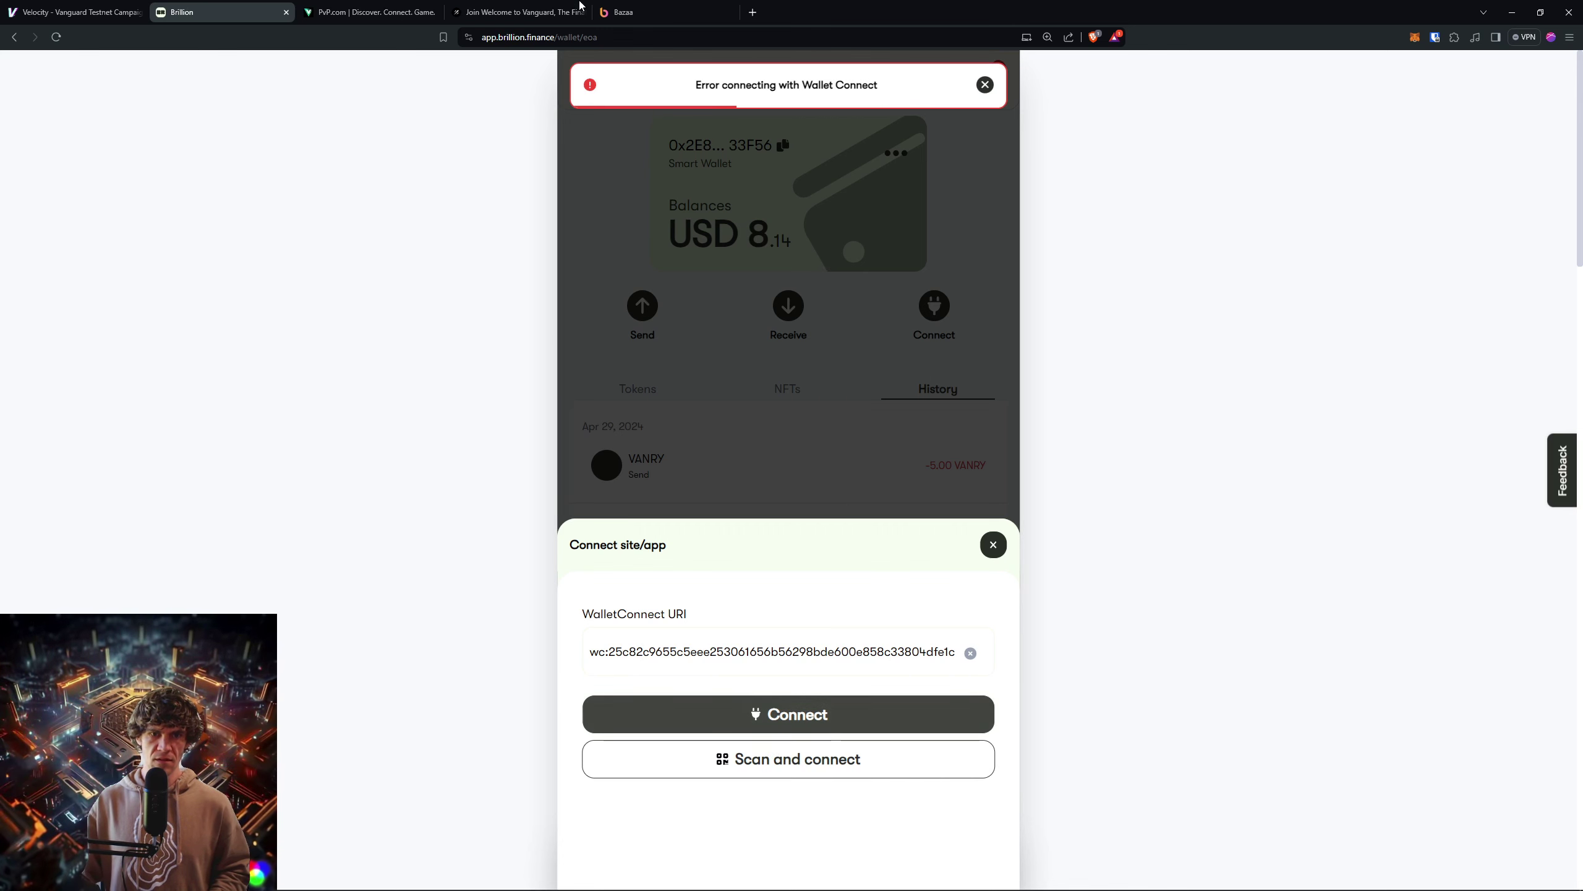
Step: Close Bazaa's QR modal and try Brillion's Scan and connect, dismissing the camera prompt
key("ctrl+Tab")
key("ctrl+Tab")
key("ctrl+Tab")
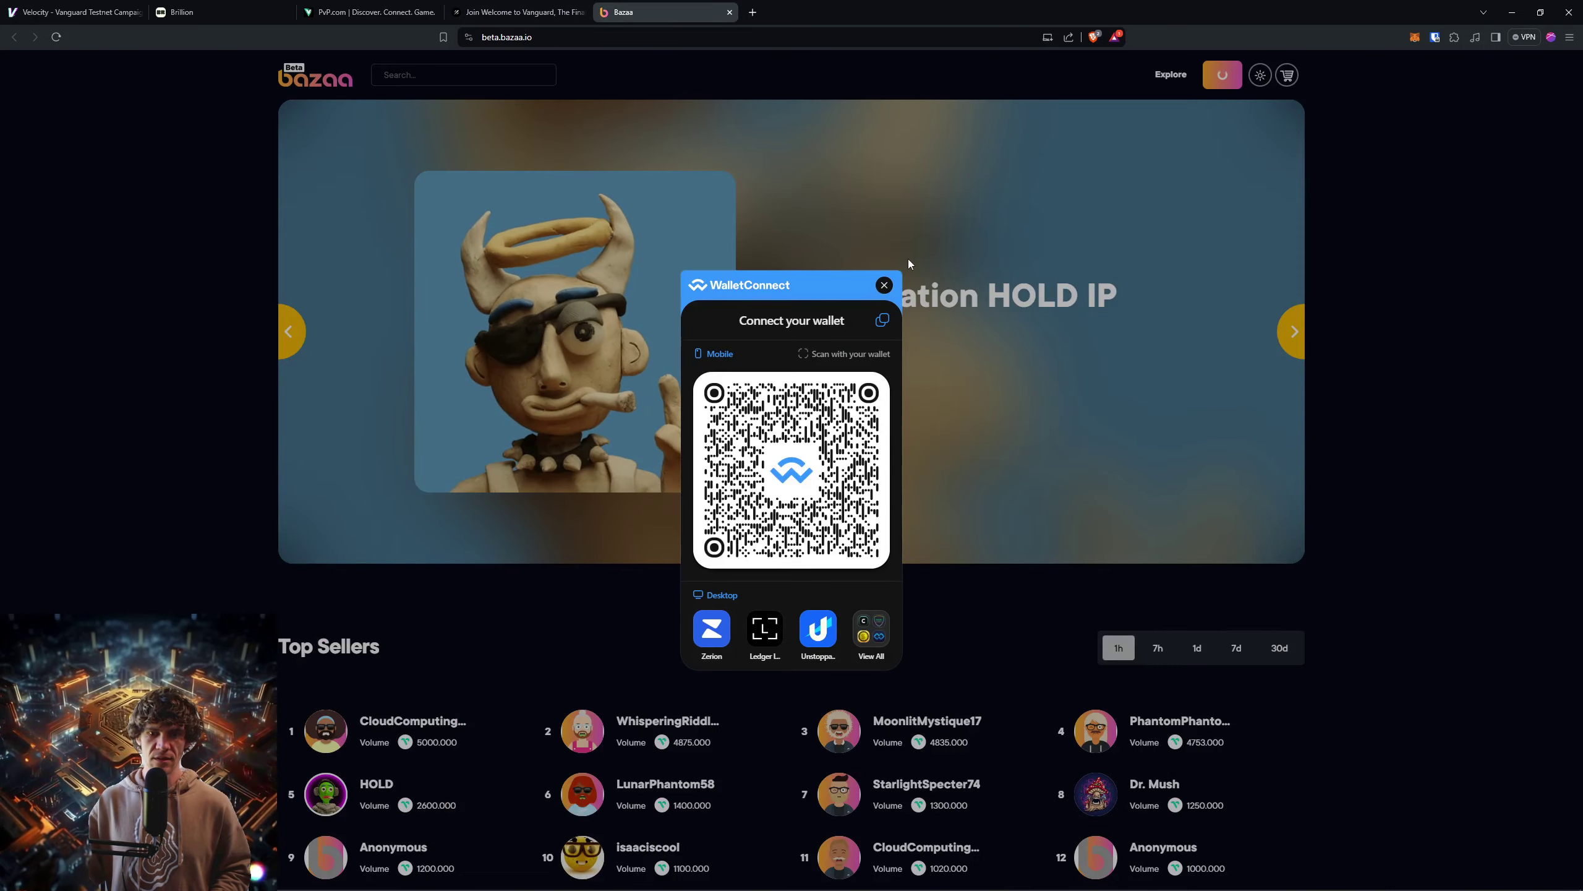
left_click(883, 284)
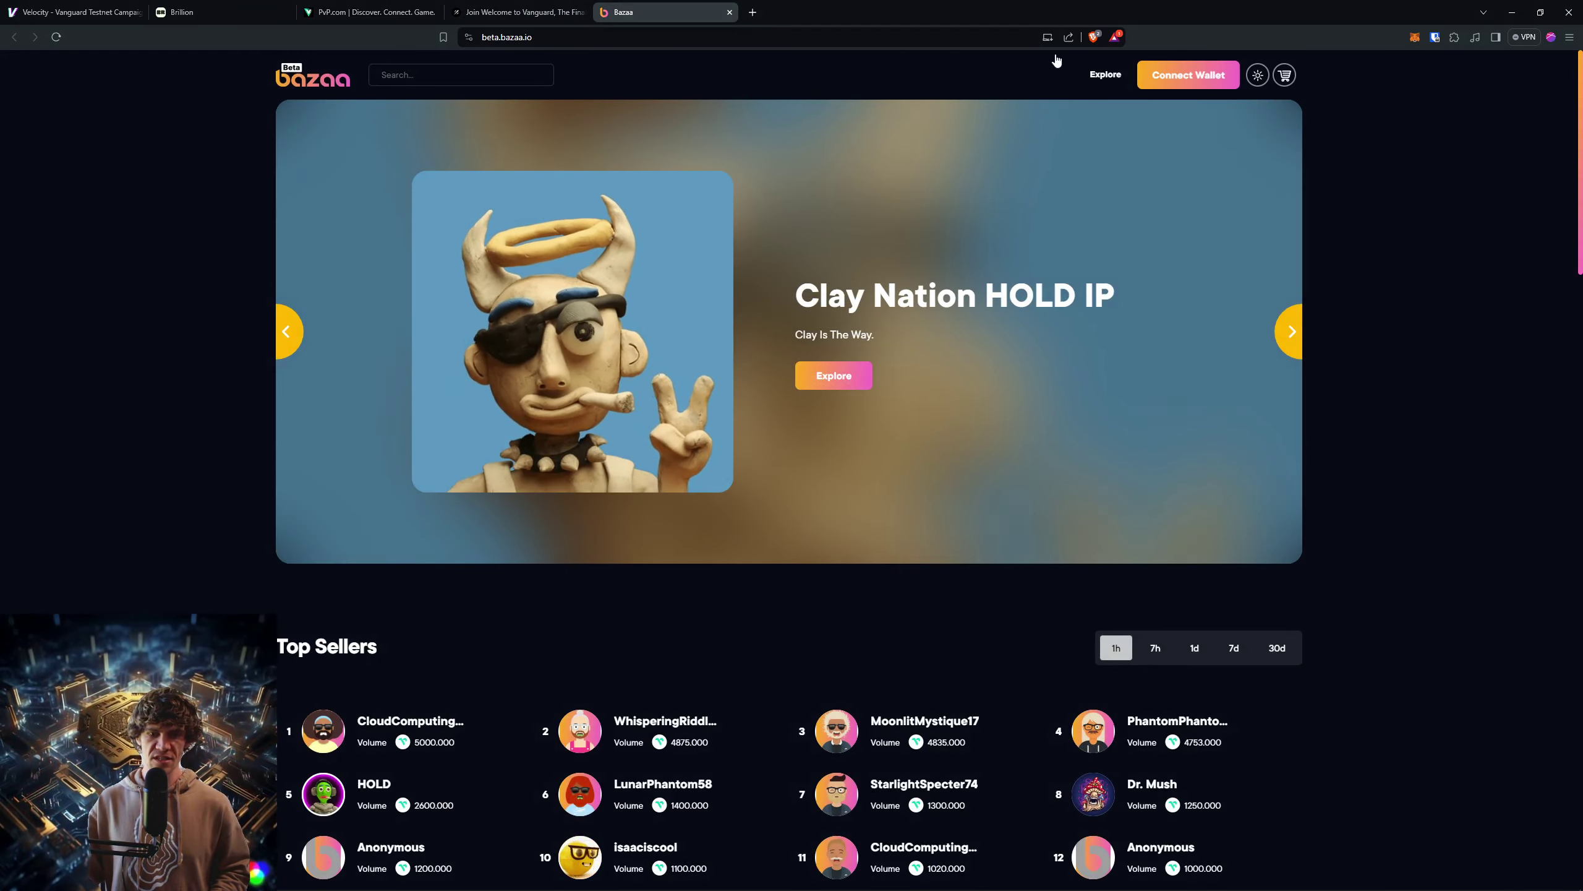
left_click(205, 11)
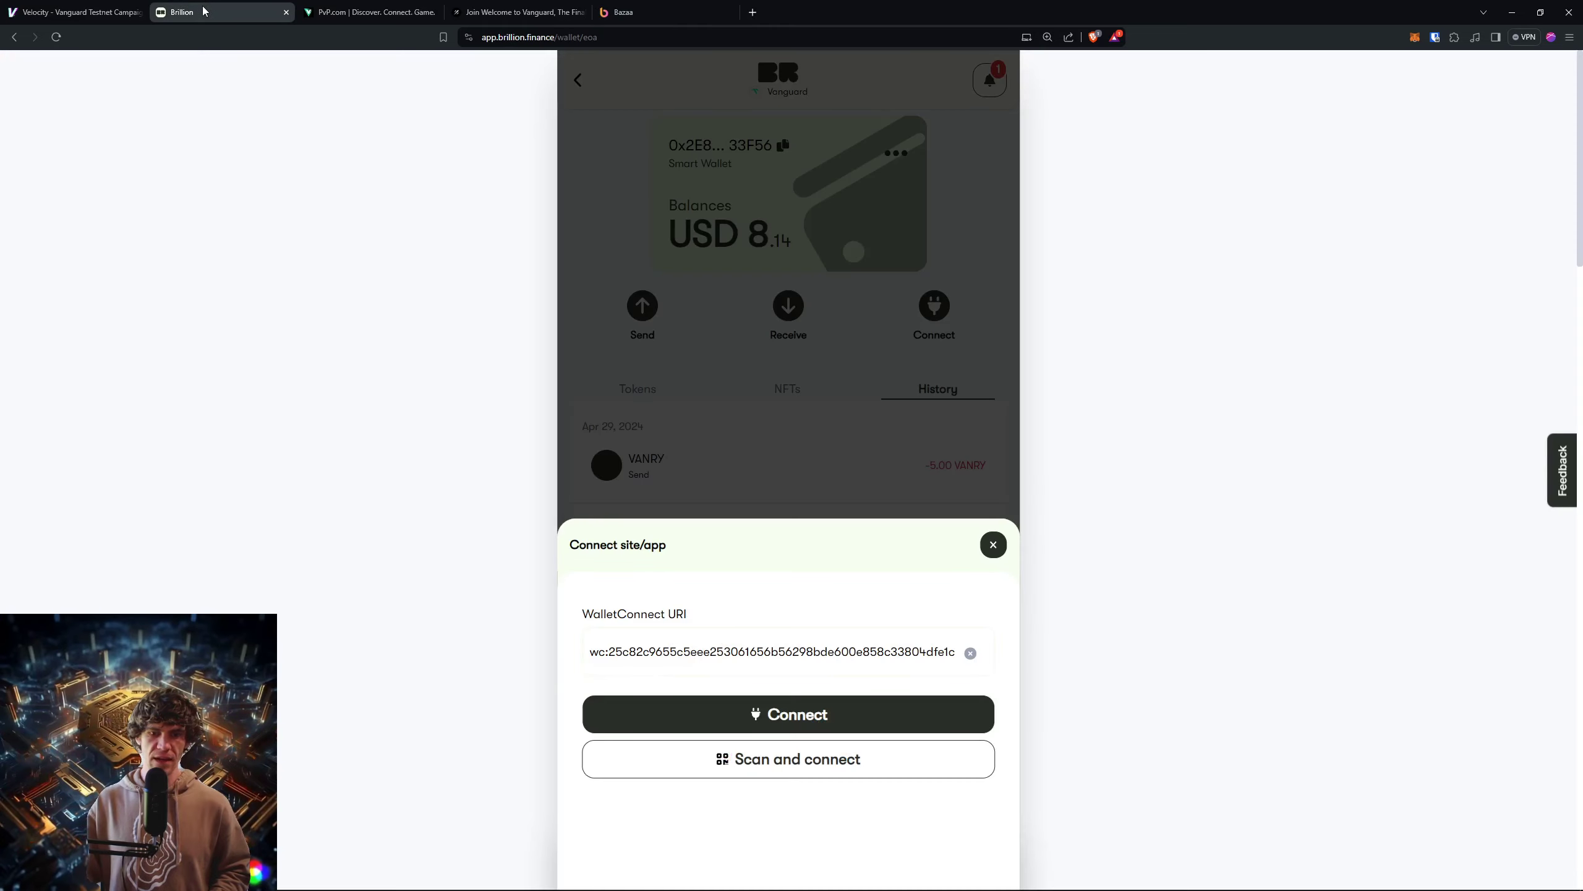
left_click(814, 760)
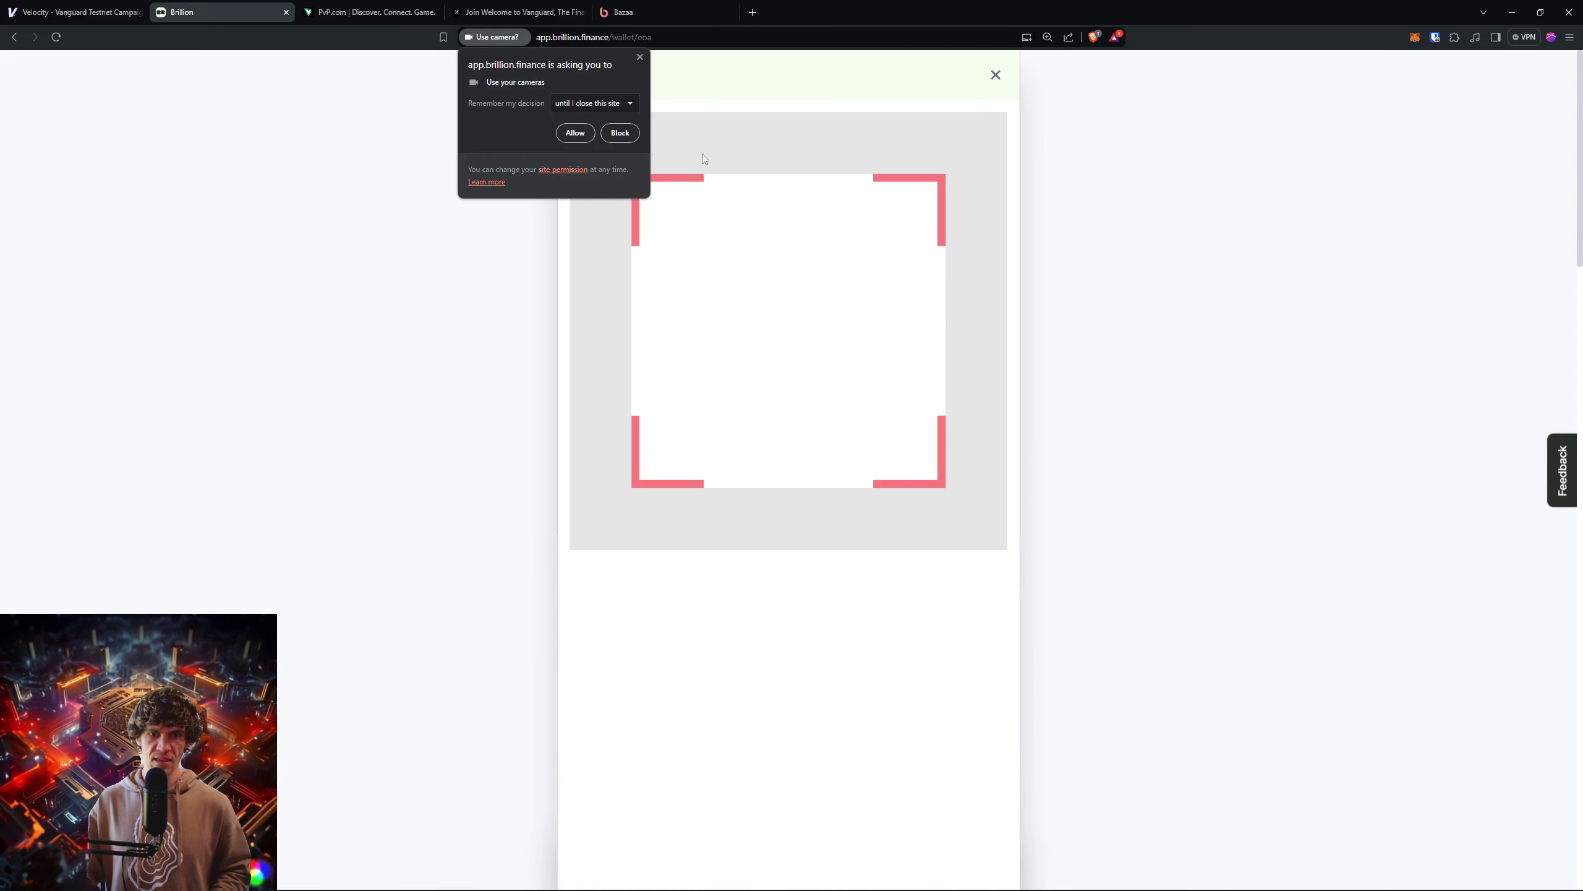
left_click(638, 60)
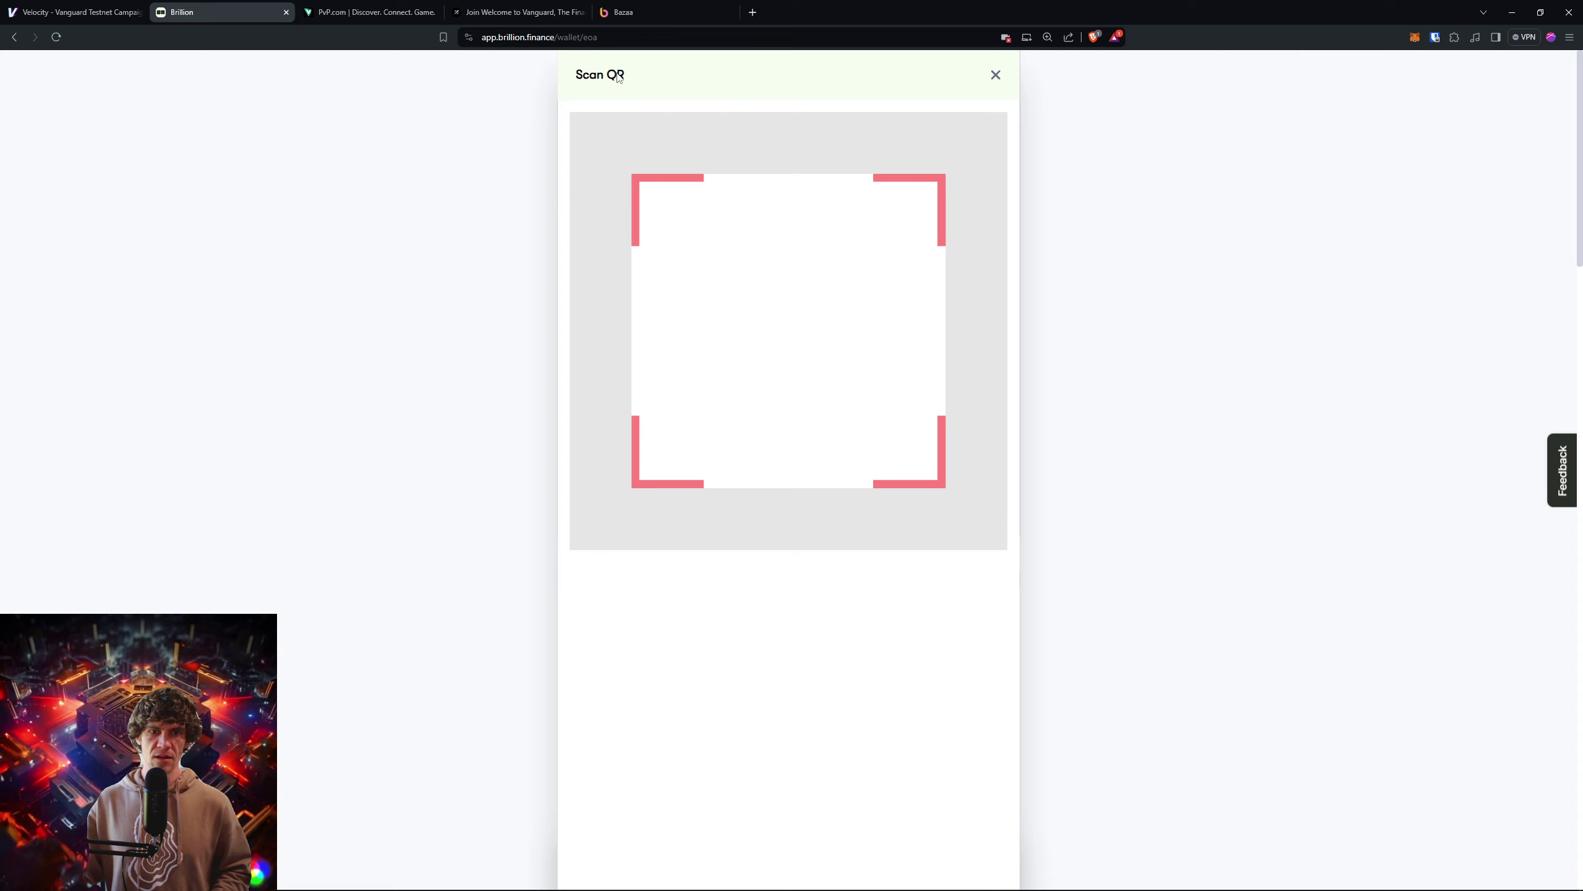
left_click(996, 76)
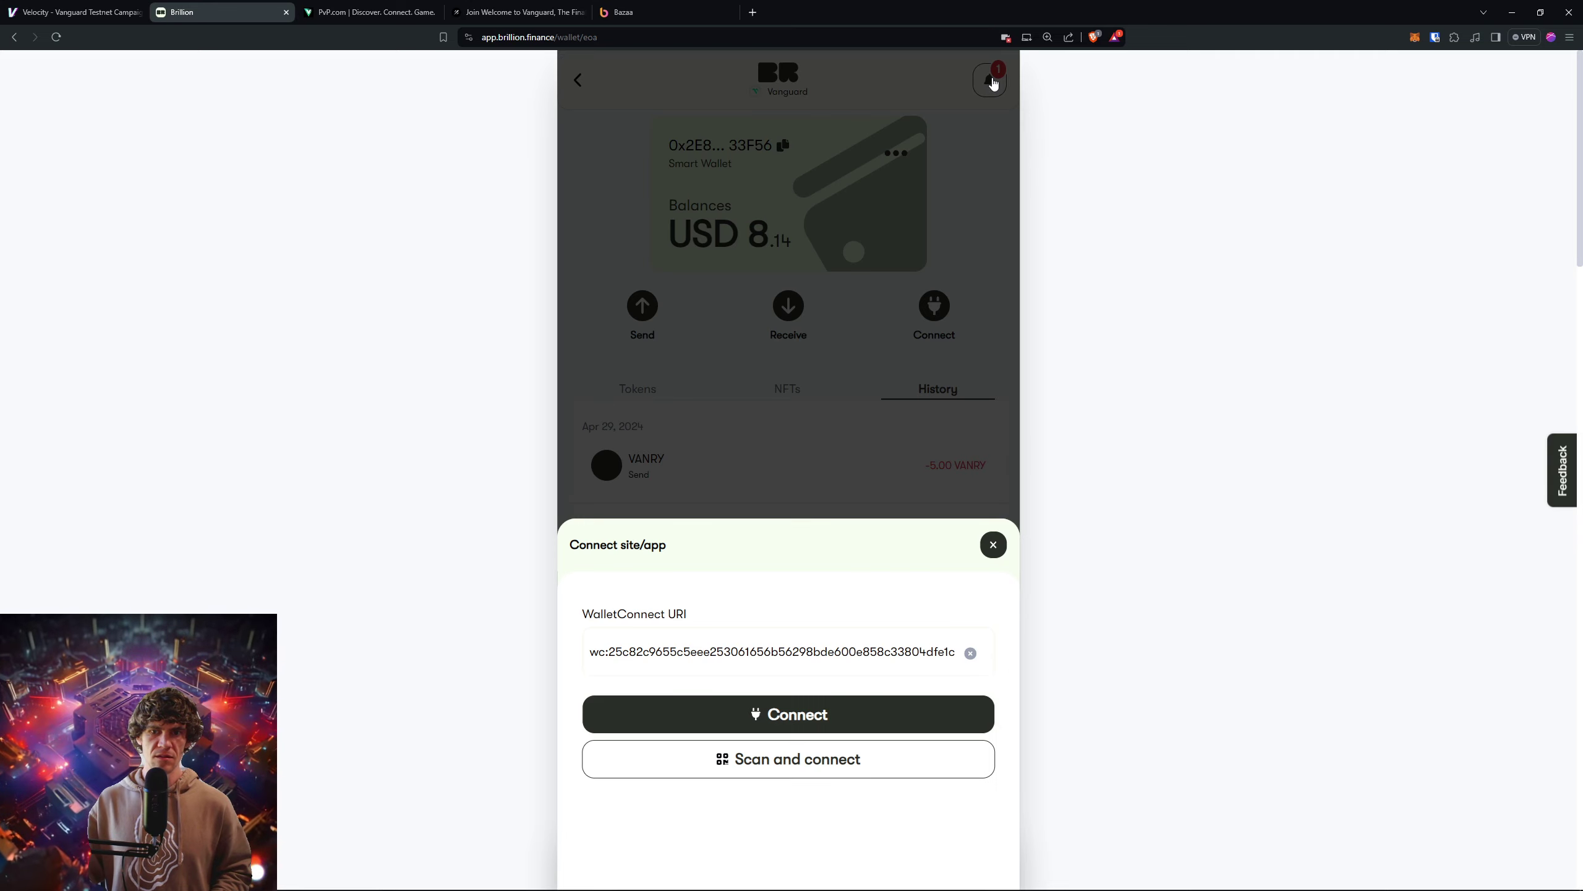
Step: Retry the link connection, delete its 'wc:' prefix, and close the Connect site/app sheet
left_click(934, 704)
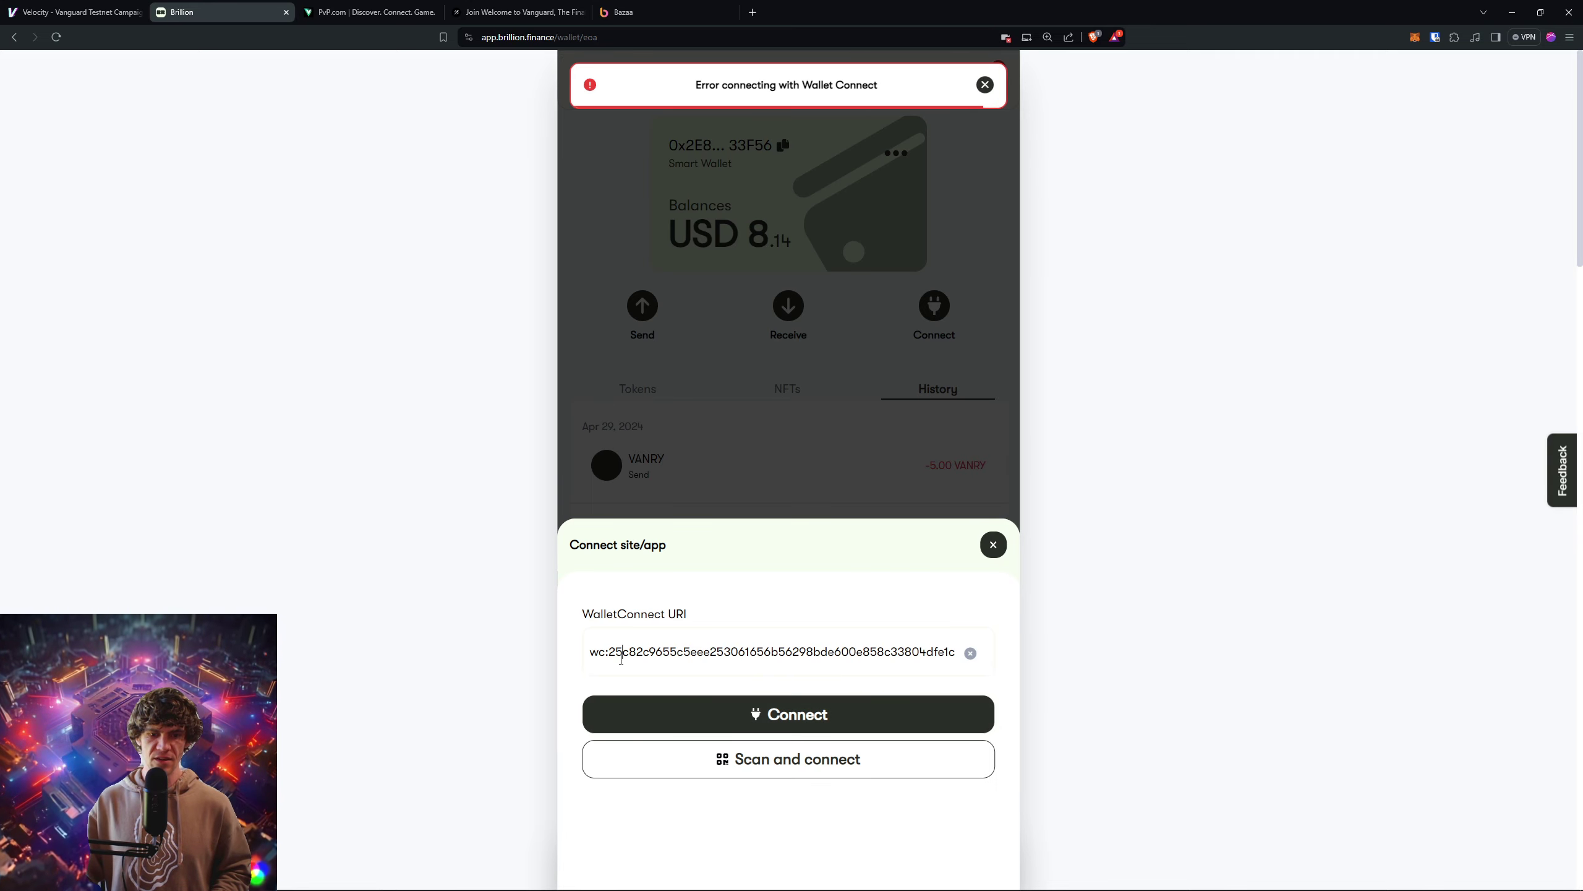
left_click_drag(610, 652, 589, 653)
key("BackSpace")
left_click(1049, 363)
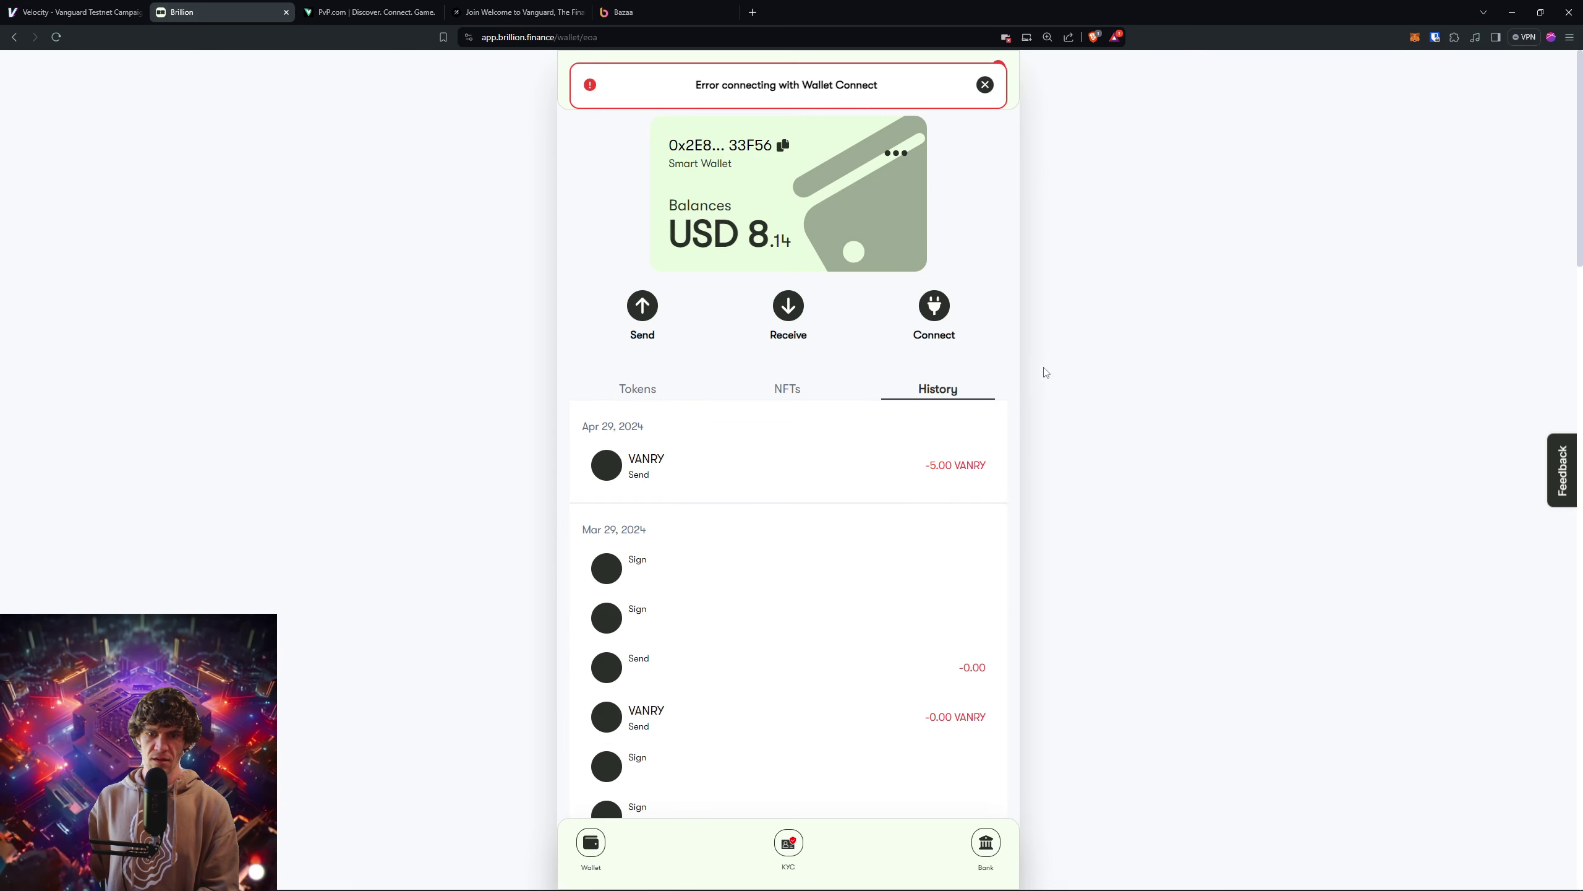
Step: Go through the Bazaa tab back to the Galxe quest's Bazaa Marketplace task
left_click(638, 12)
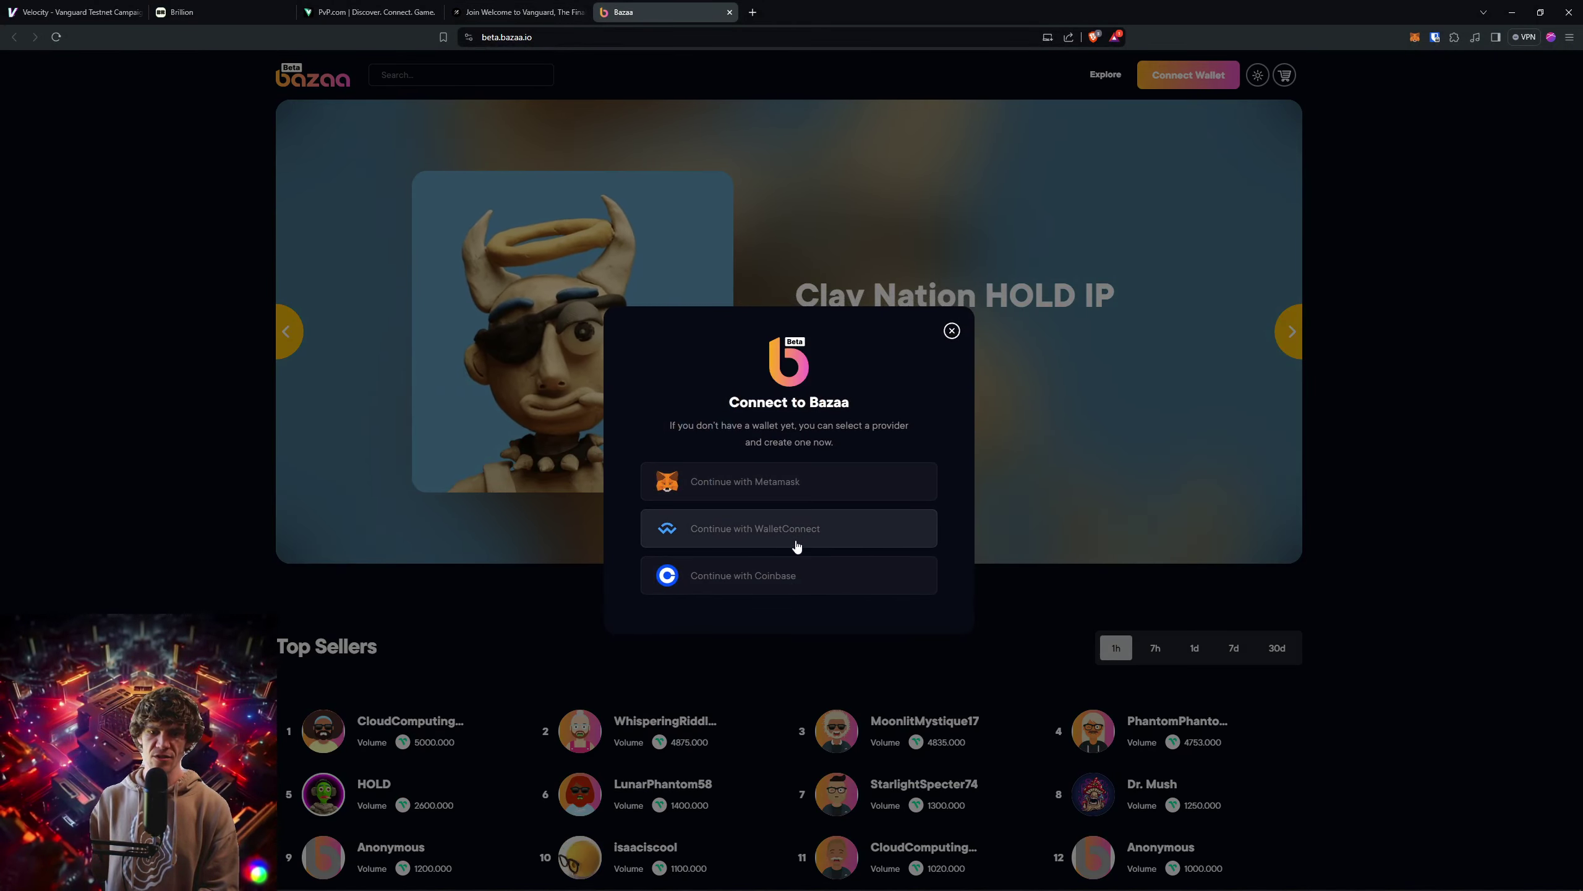
left_click(519, 12)
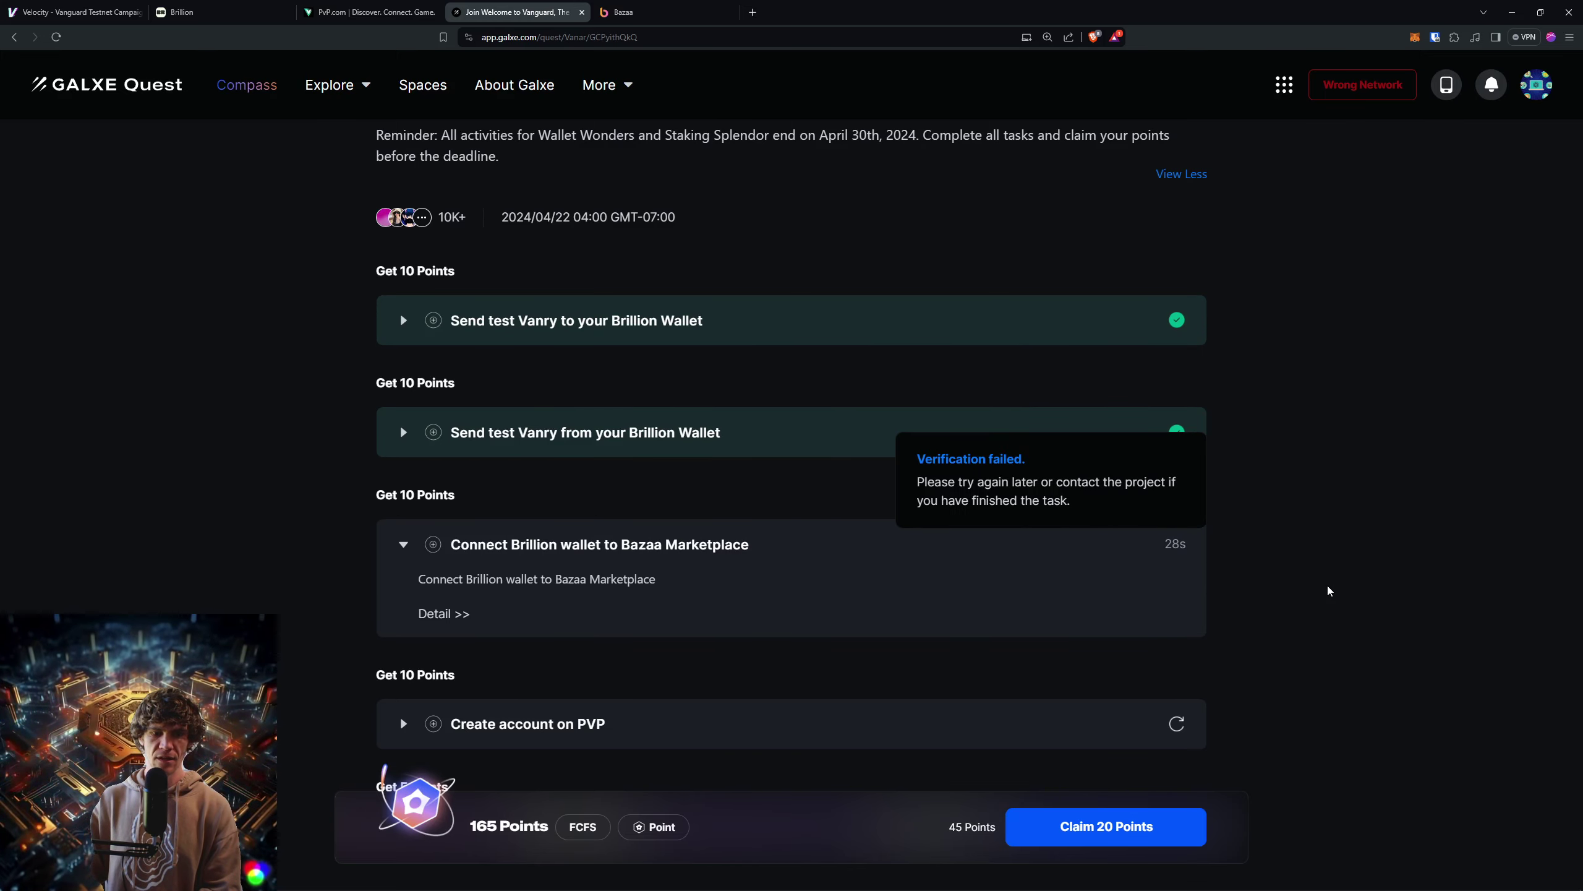
Step: Open the Vanar Velocity tab to see Bazaa connection Completed and PVP tasks open
left_click(78, 6)
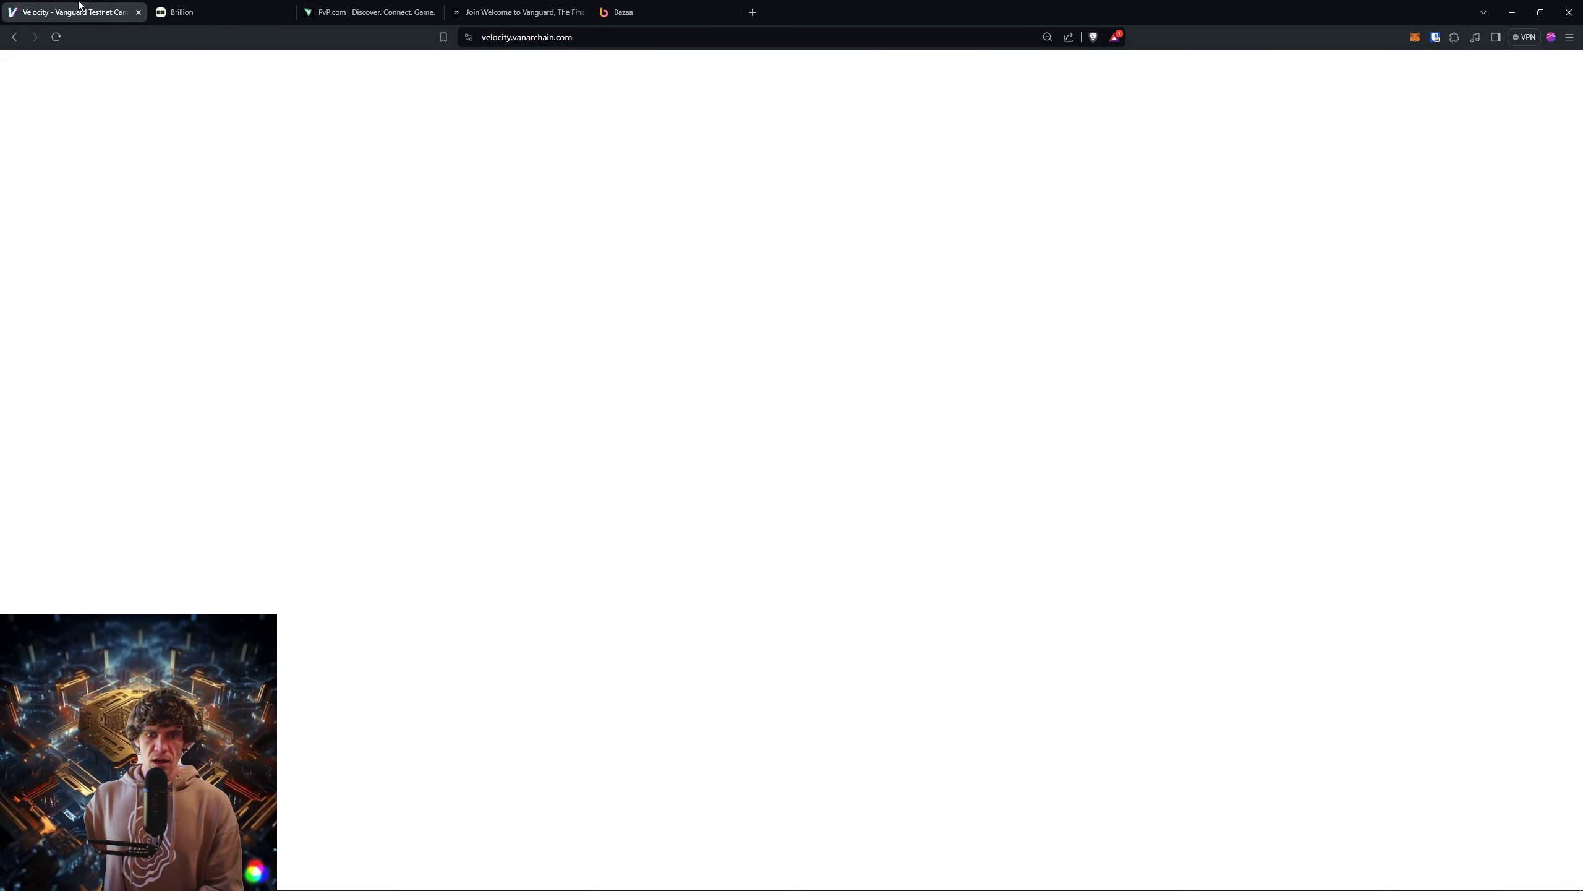
scroll(438, 401, "up", 4)
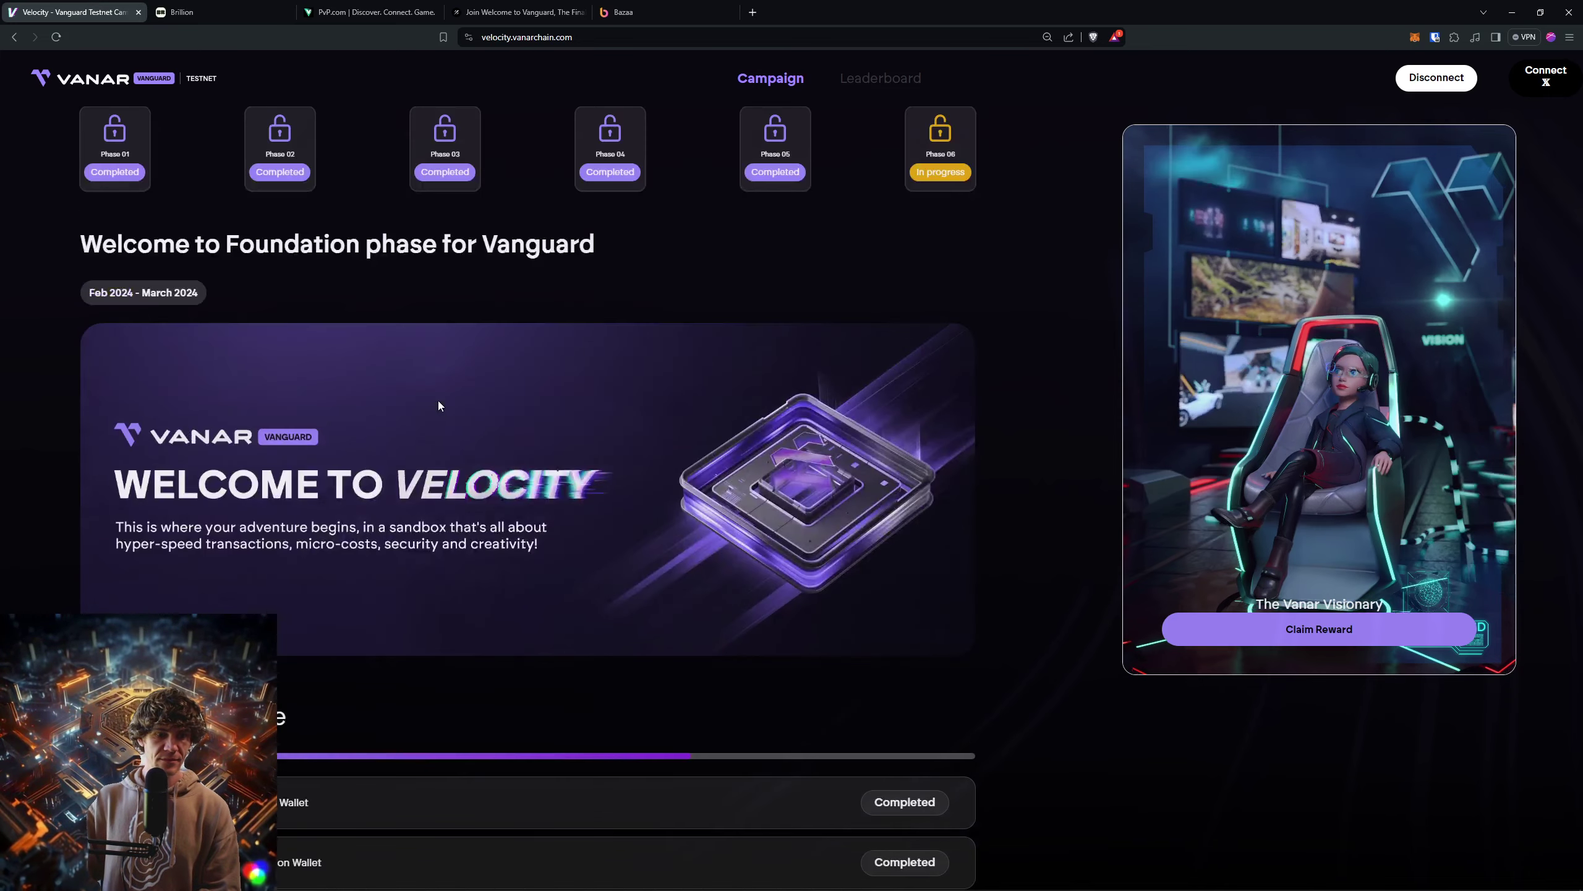
scroll(441, 405, "down", 3)
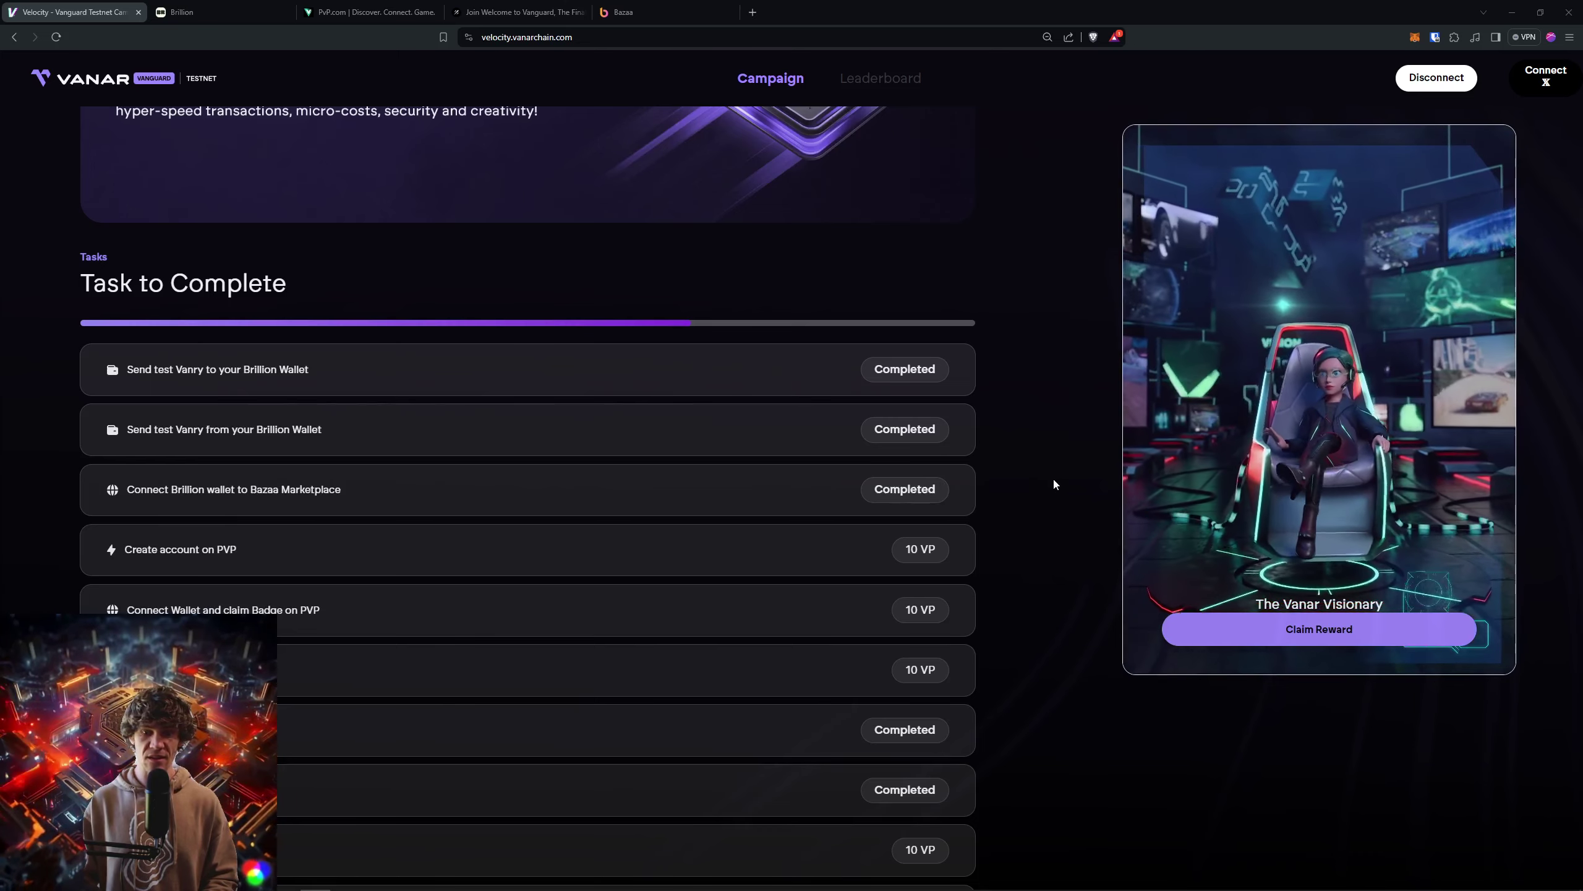
scroll(1053, 477, "down", 2)
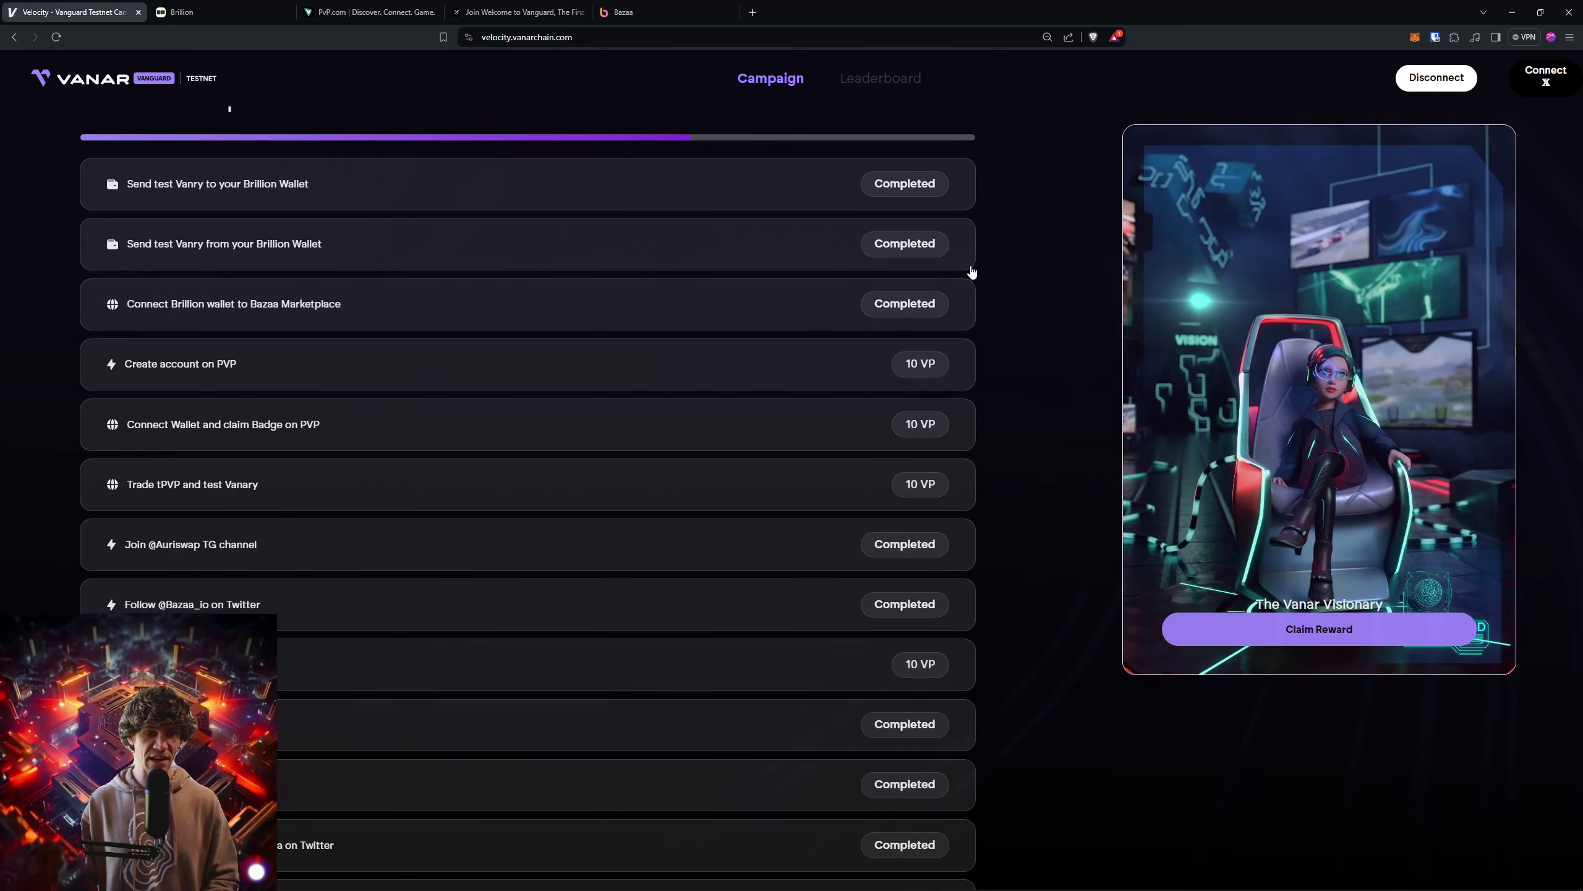
mouse_move(656, 11)
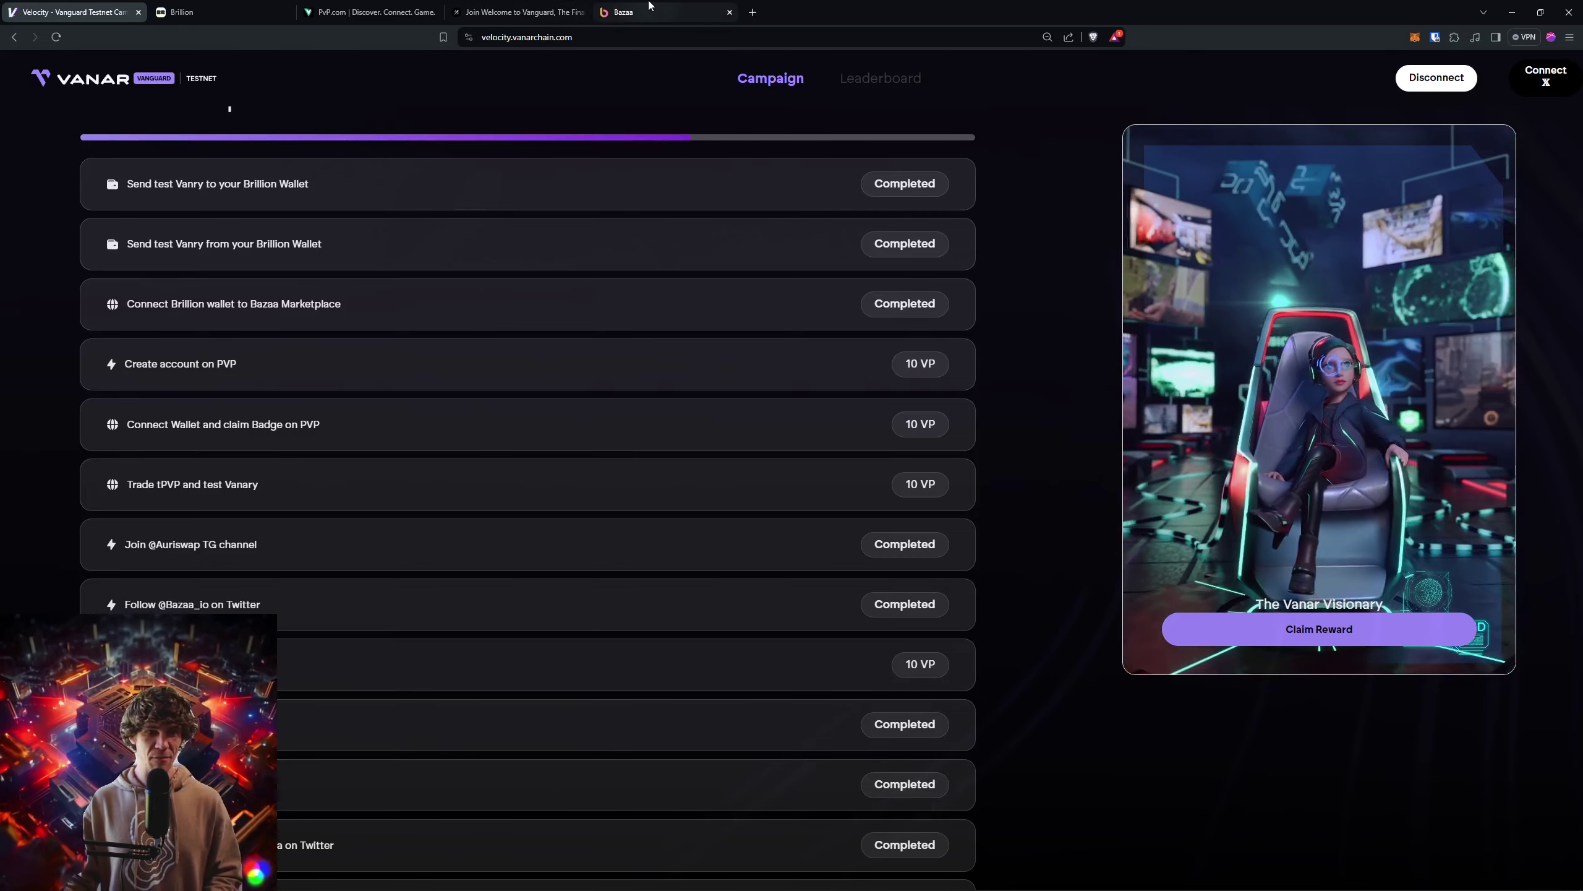
Step: Close the Bazaa marketplace tab and open PVP.com's LOG IN page
left_click(641, 10)
left_click(729, 11)
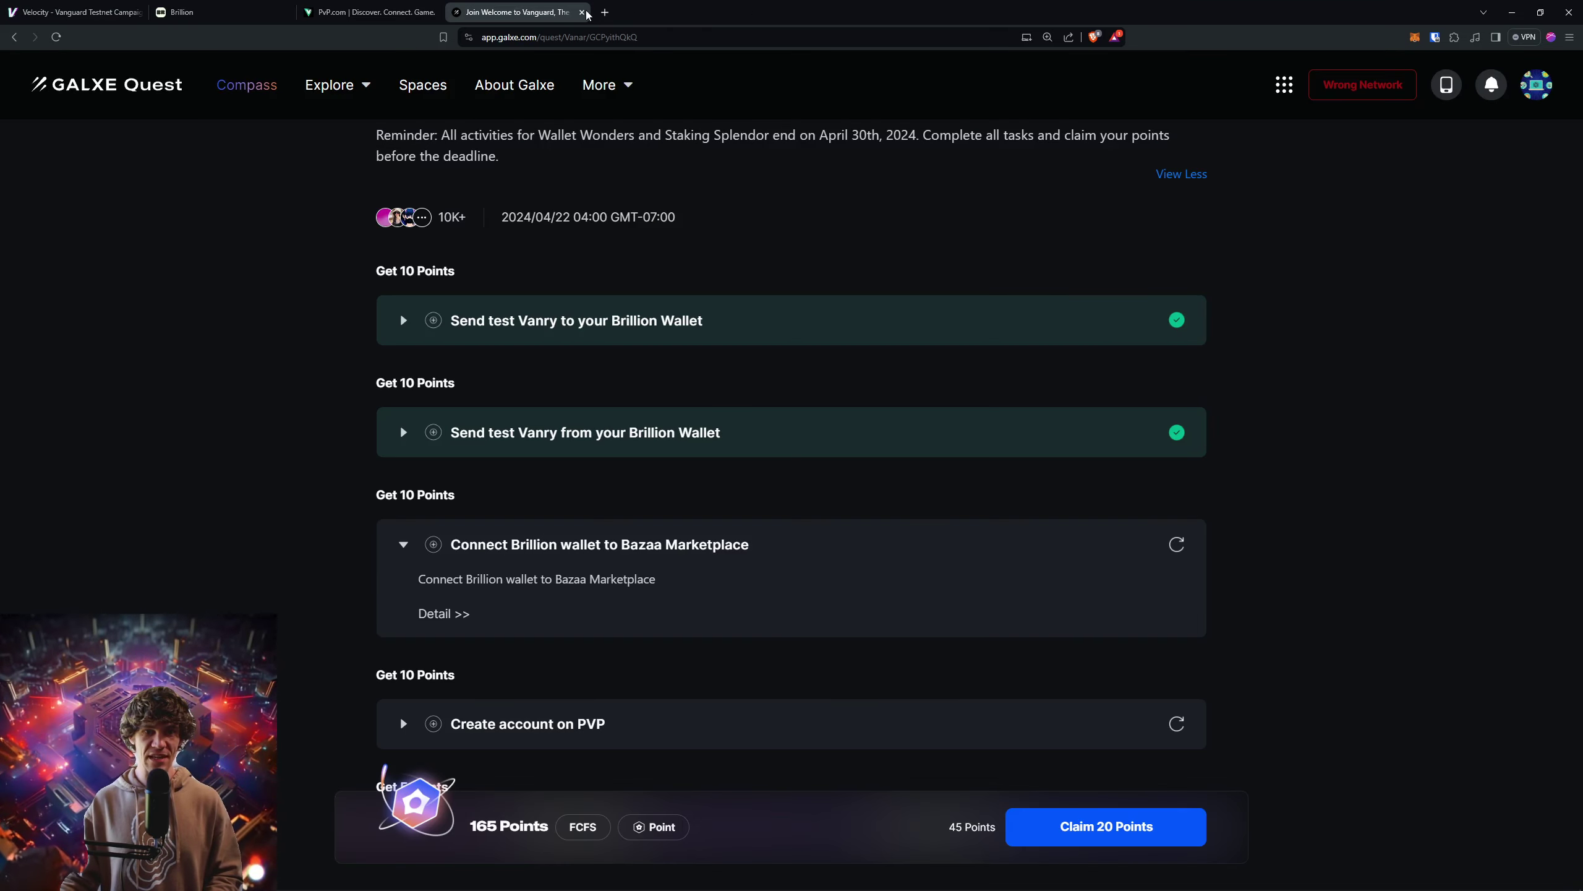
left_click(368, 12)
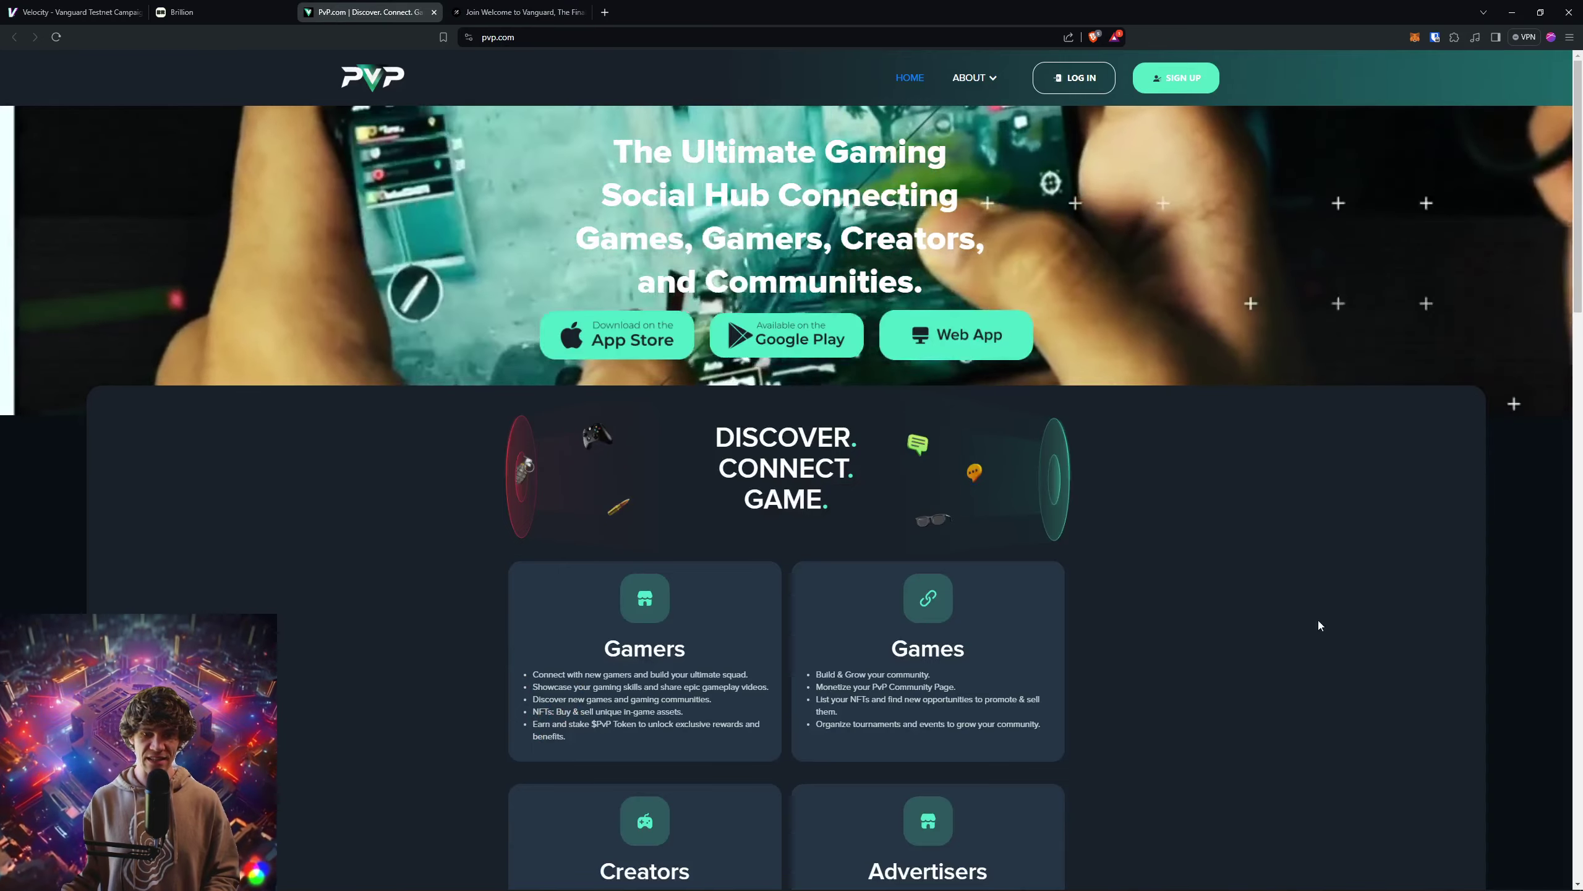
left_click(1104, 79)
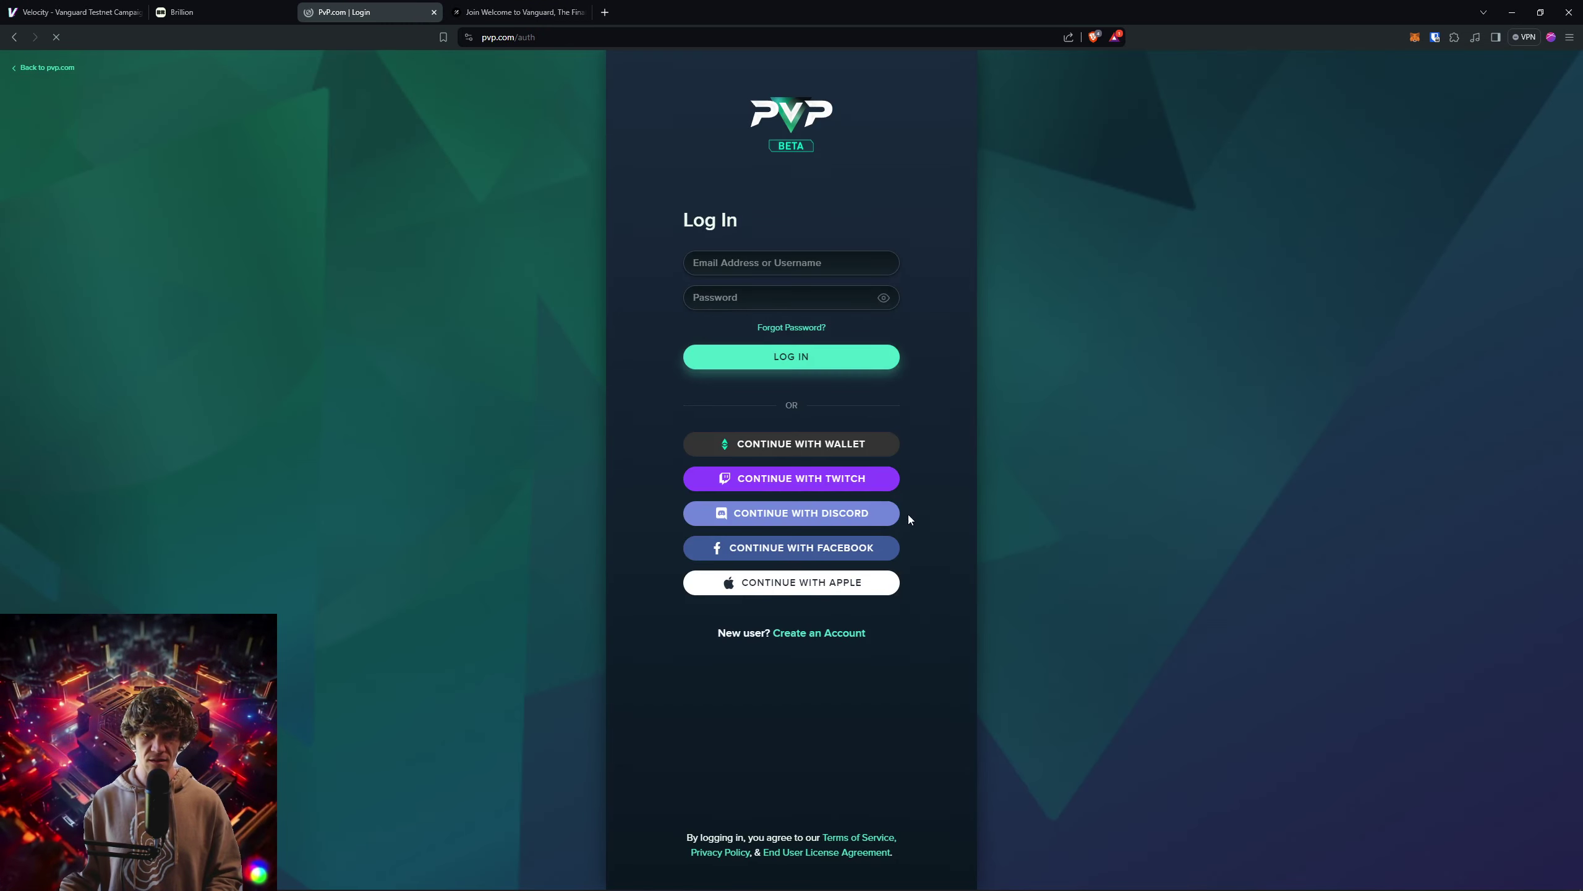
Step: Sign in to PVP.com with MetaMask, connecting the account and approving the sign-in message
left_click(813, 453)
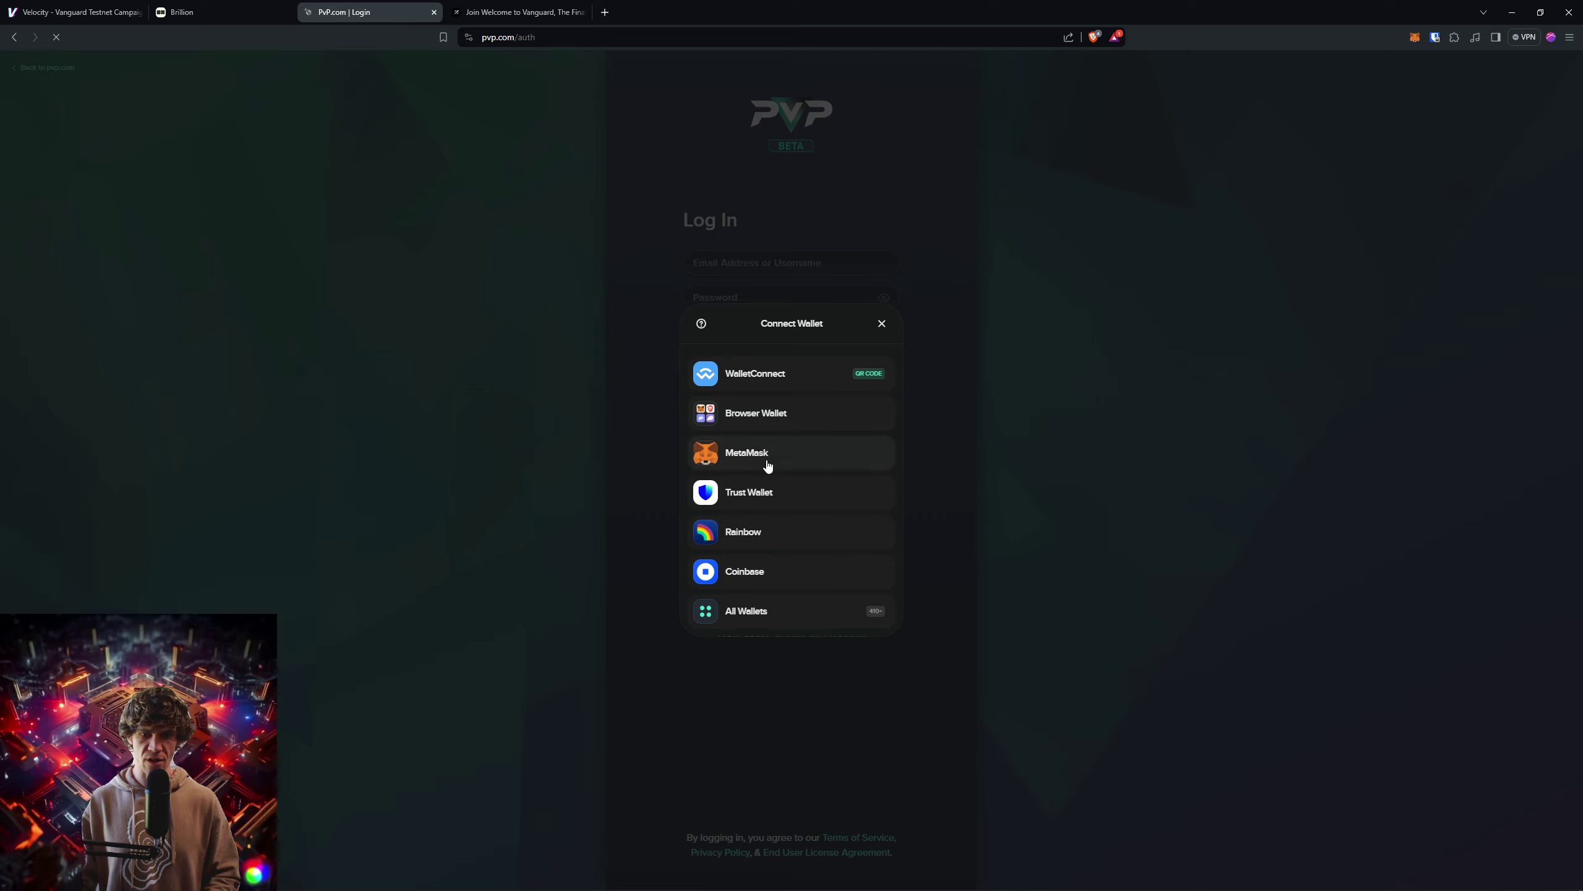
left_click(757, 458)
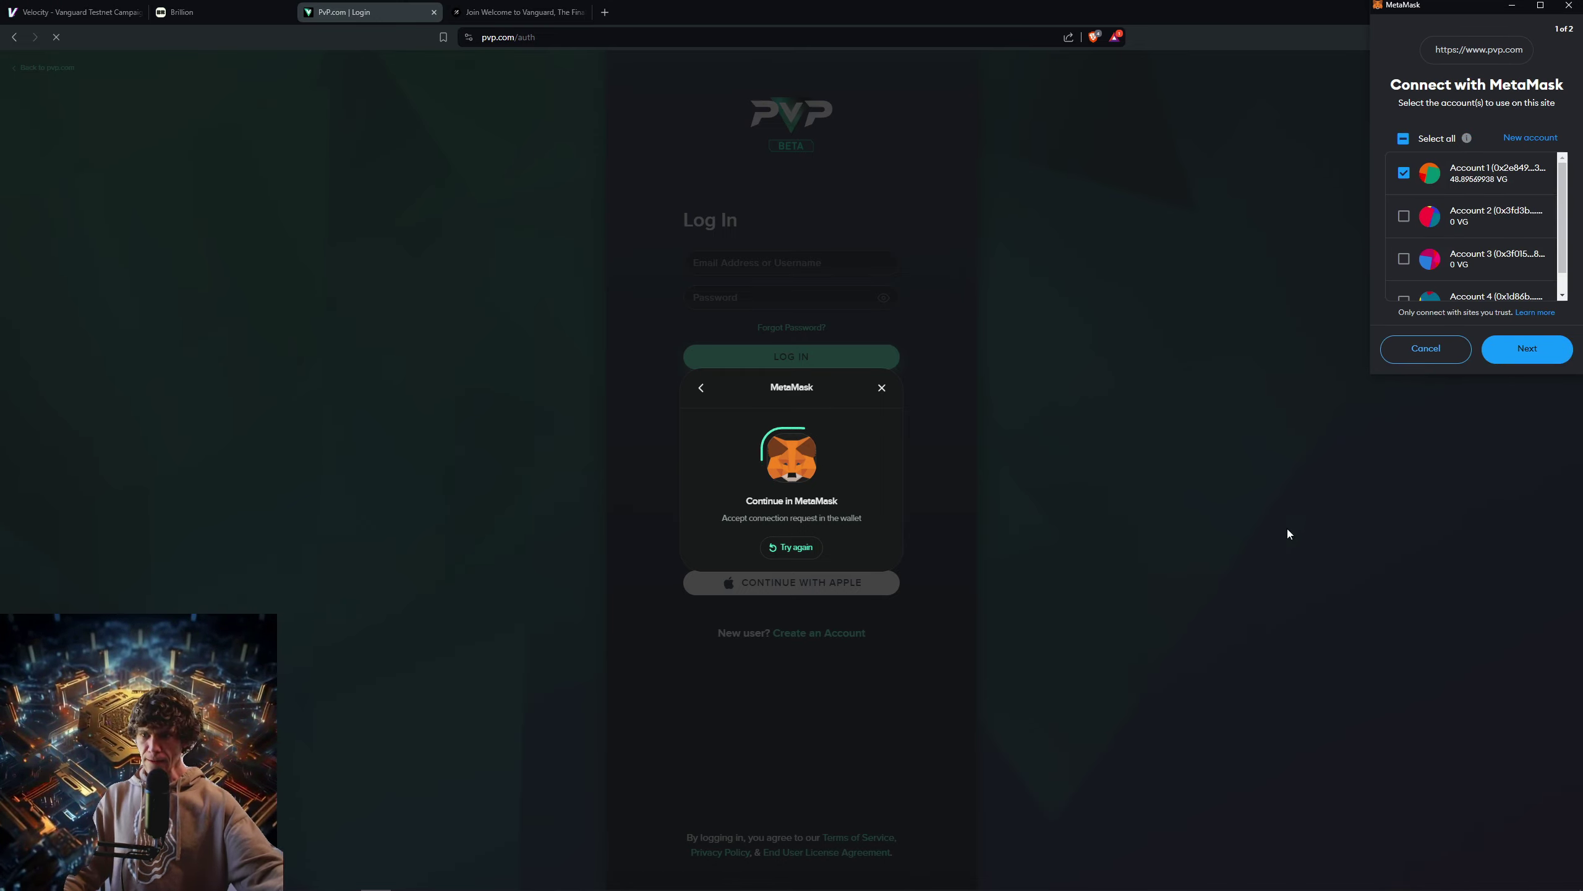
left_click(1554, 358)
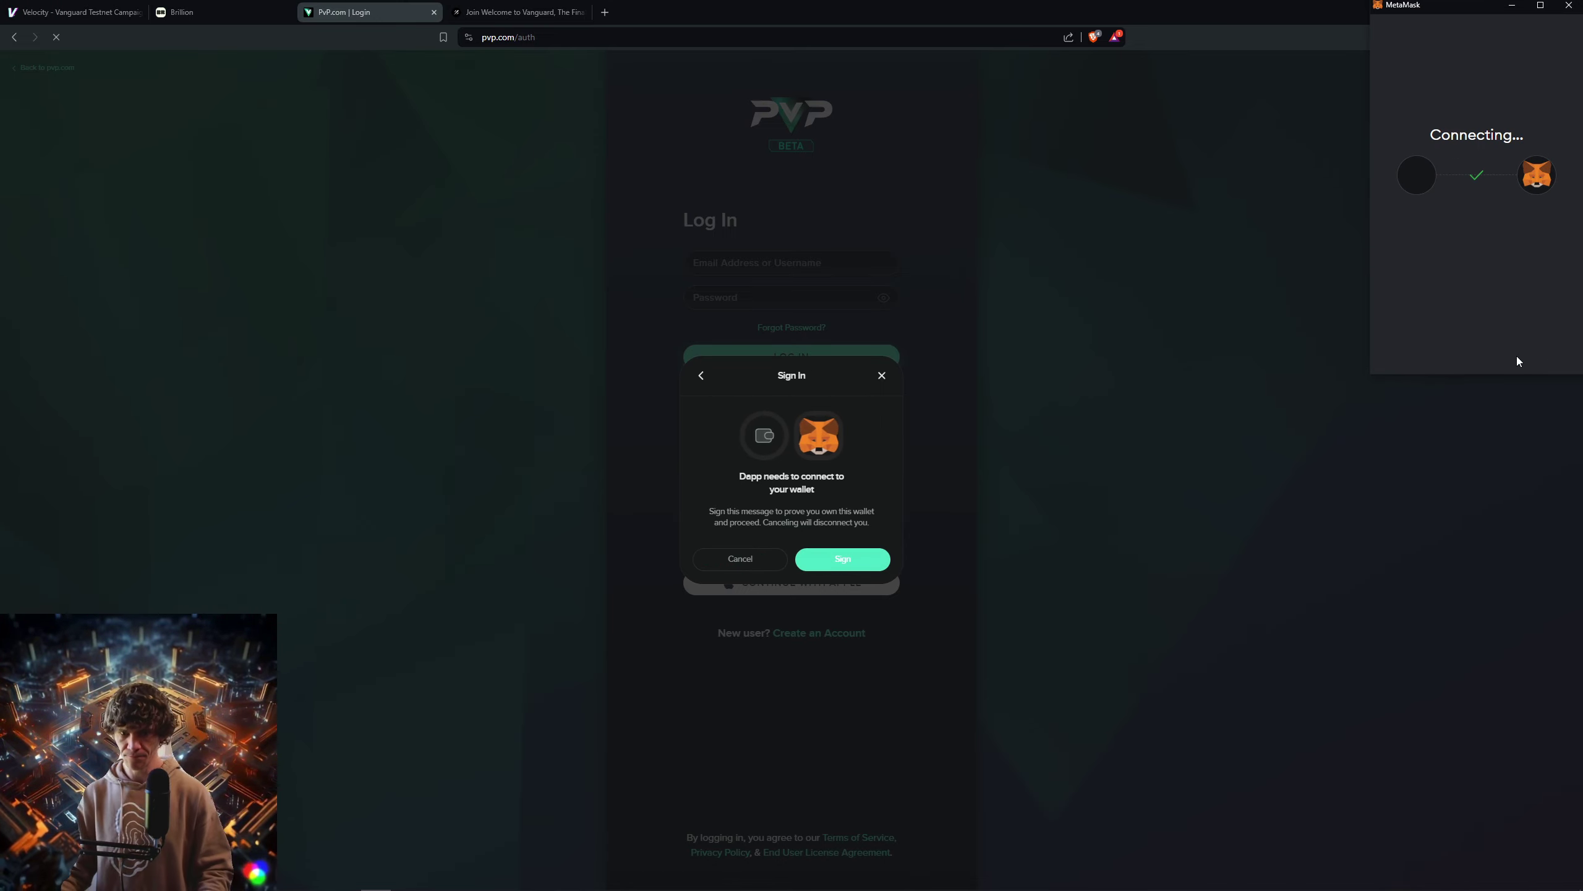
left_click(852, 558)
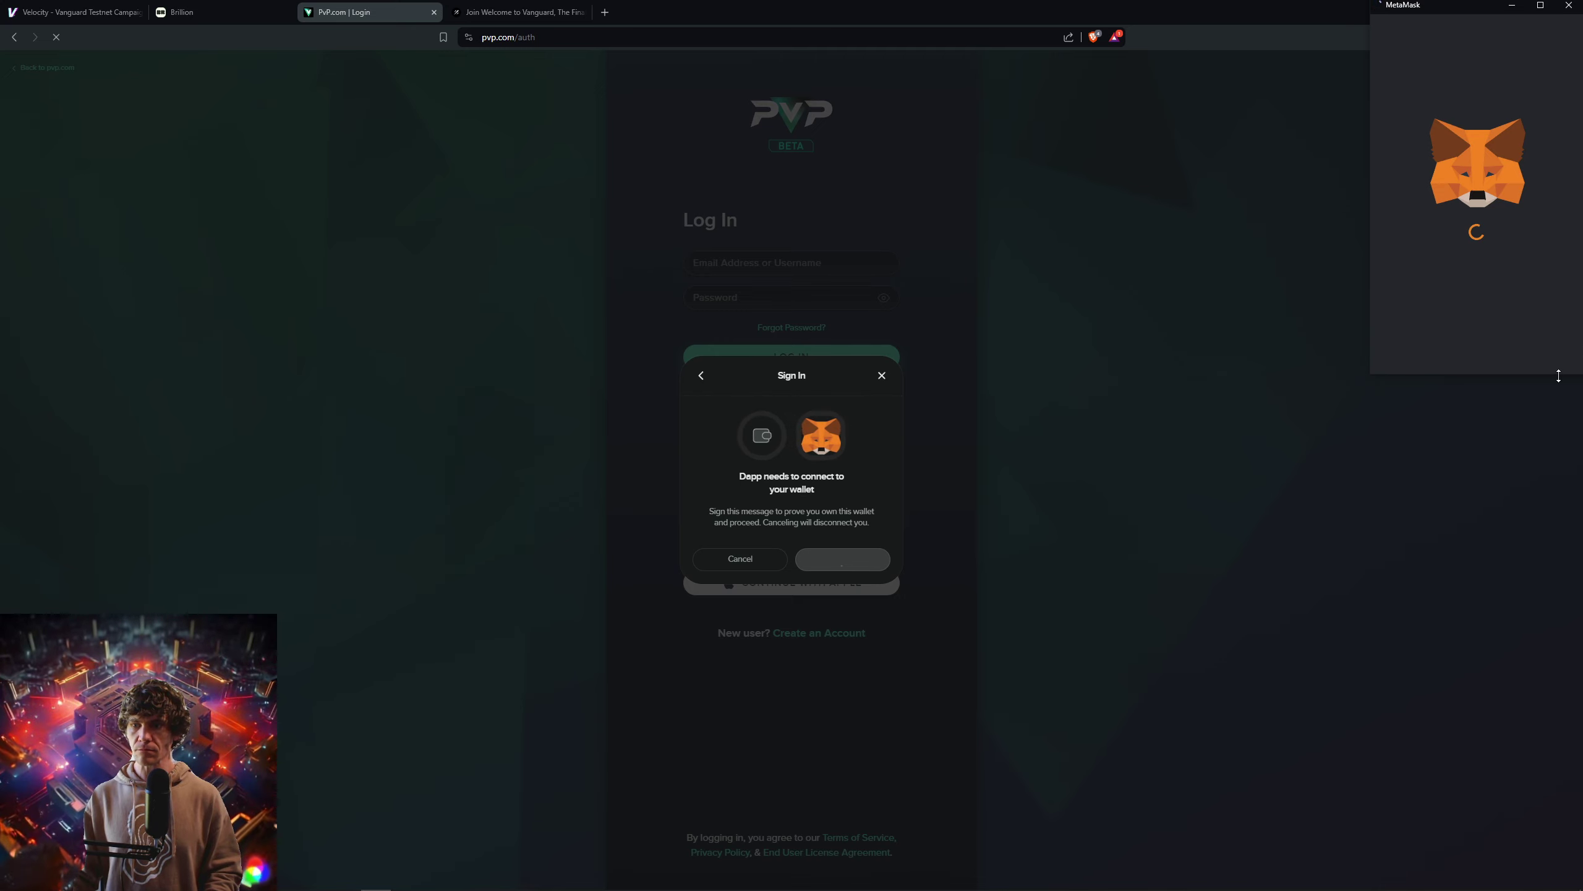
scroll(1552, 360, "down", 3)
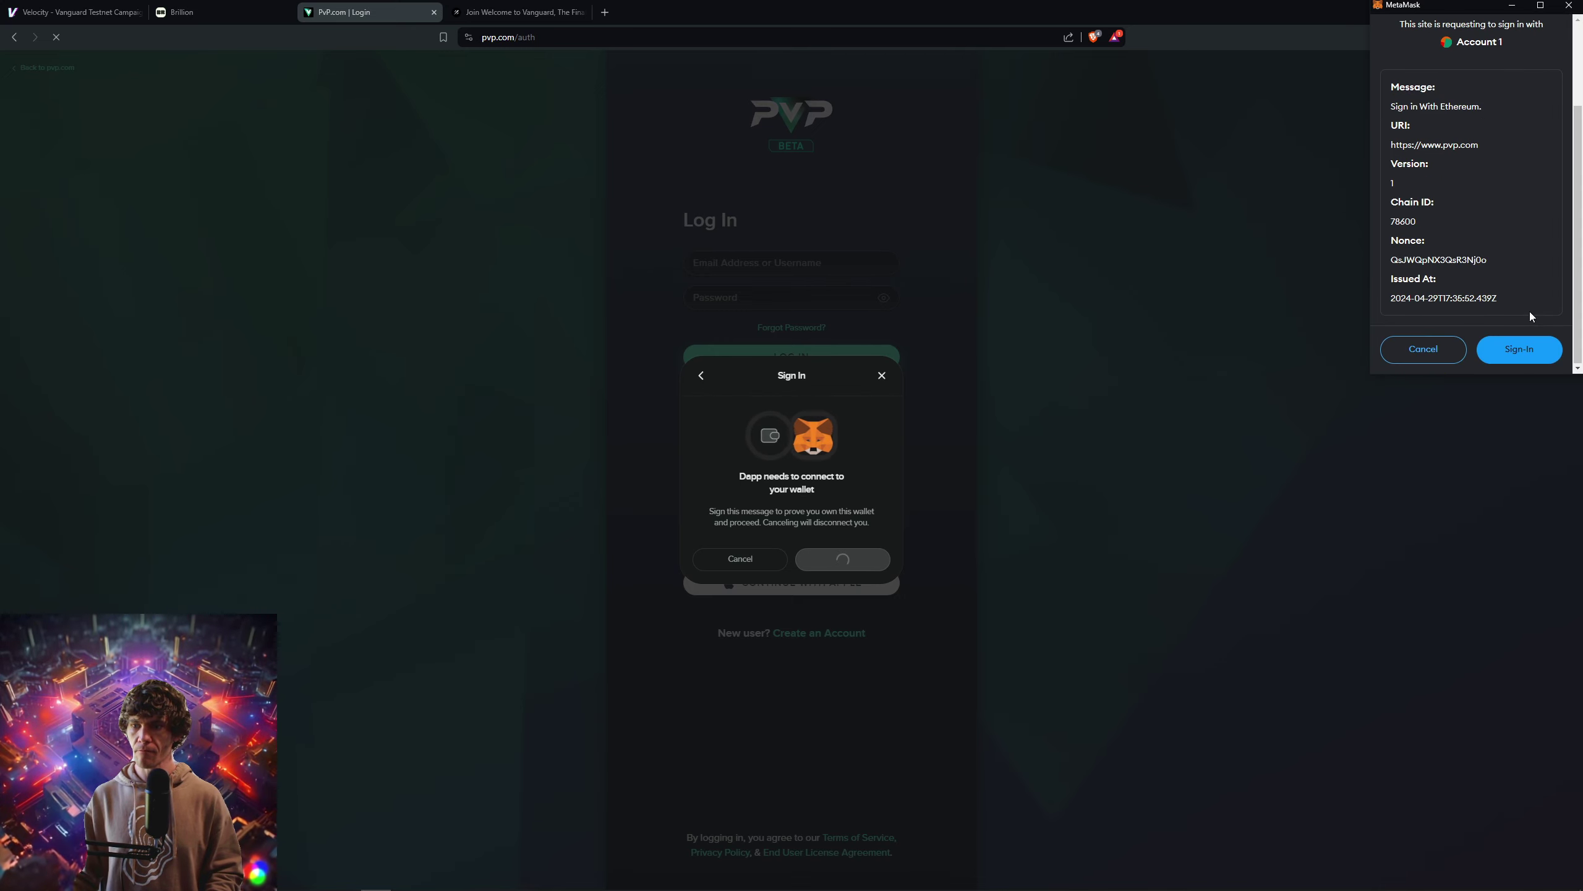
left_click(1520, 351)
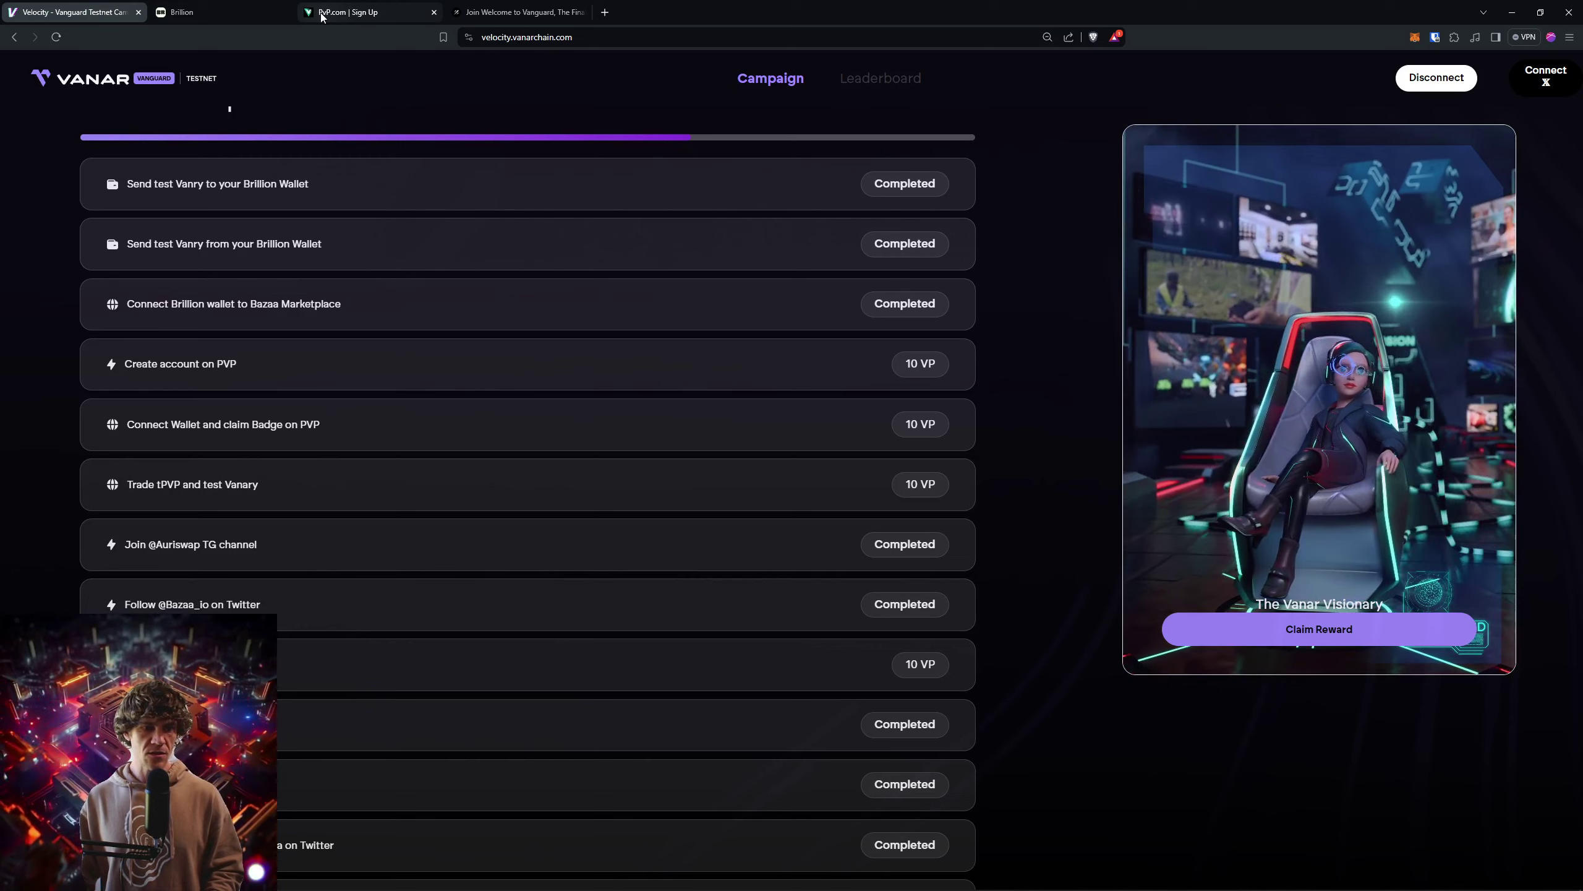
Step: Create the PVP.com account from saved username, first/last name and email, then return to Velocity
left_click(352, 13)
left_click(792, 263)
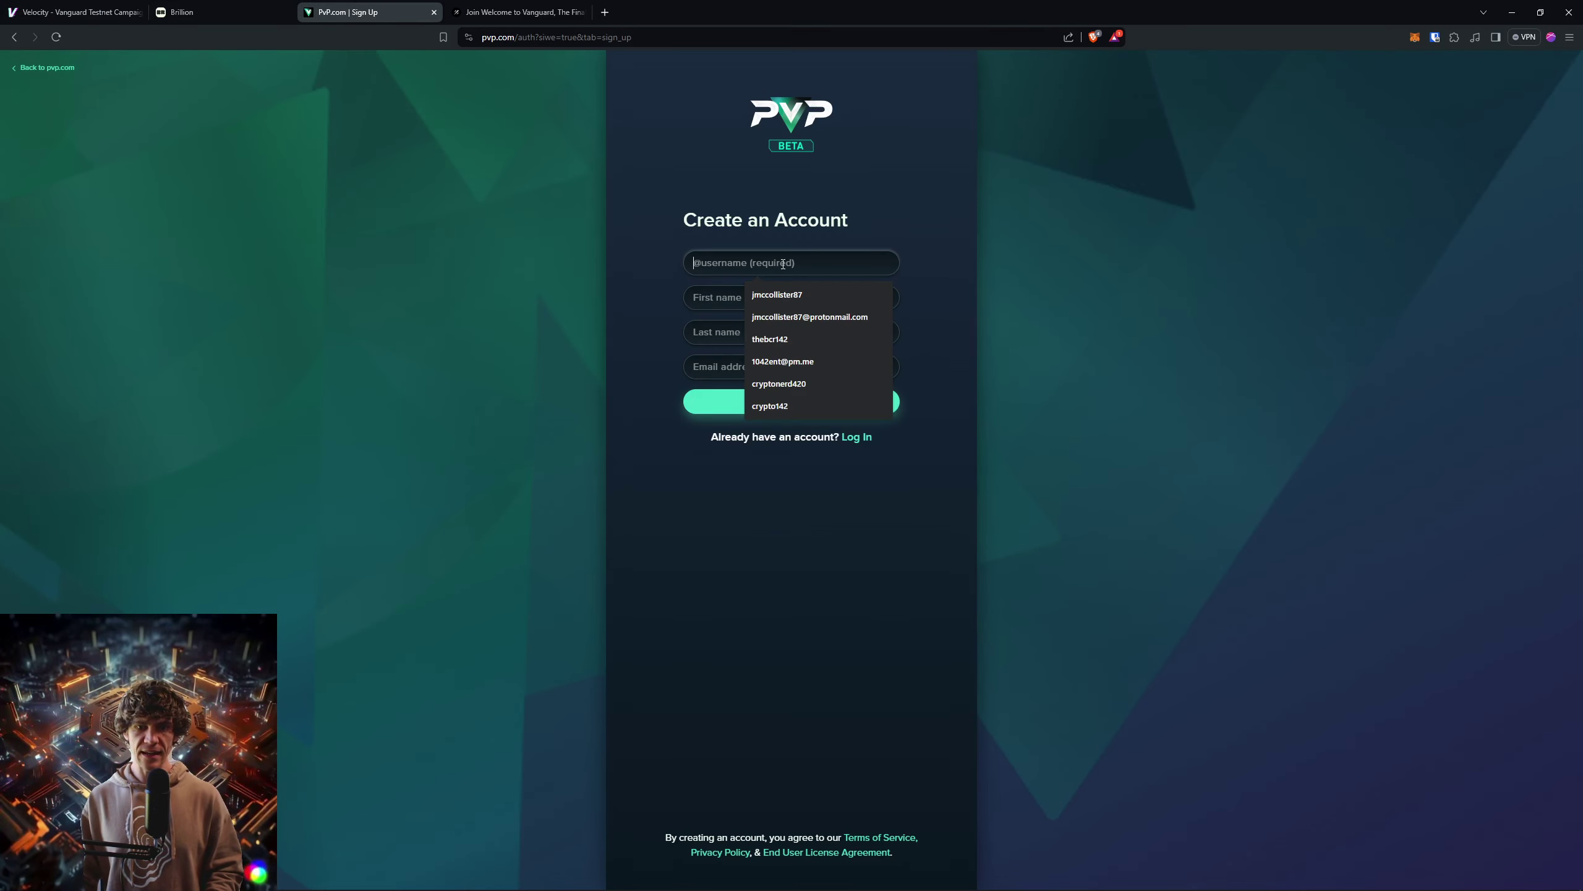
left_click(792, 342)
left_click(735, 289)
left_click(771, 329)
left_click(785, 333)
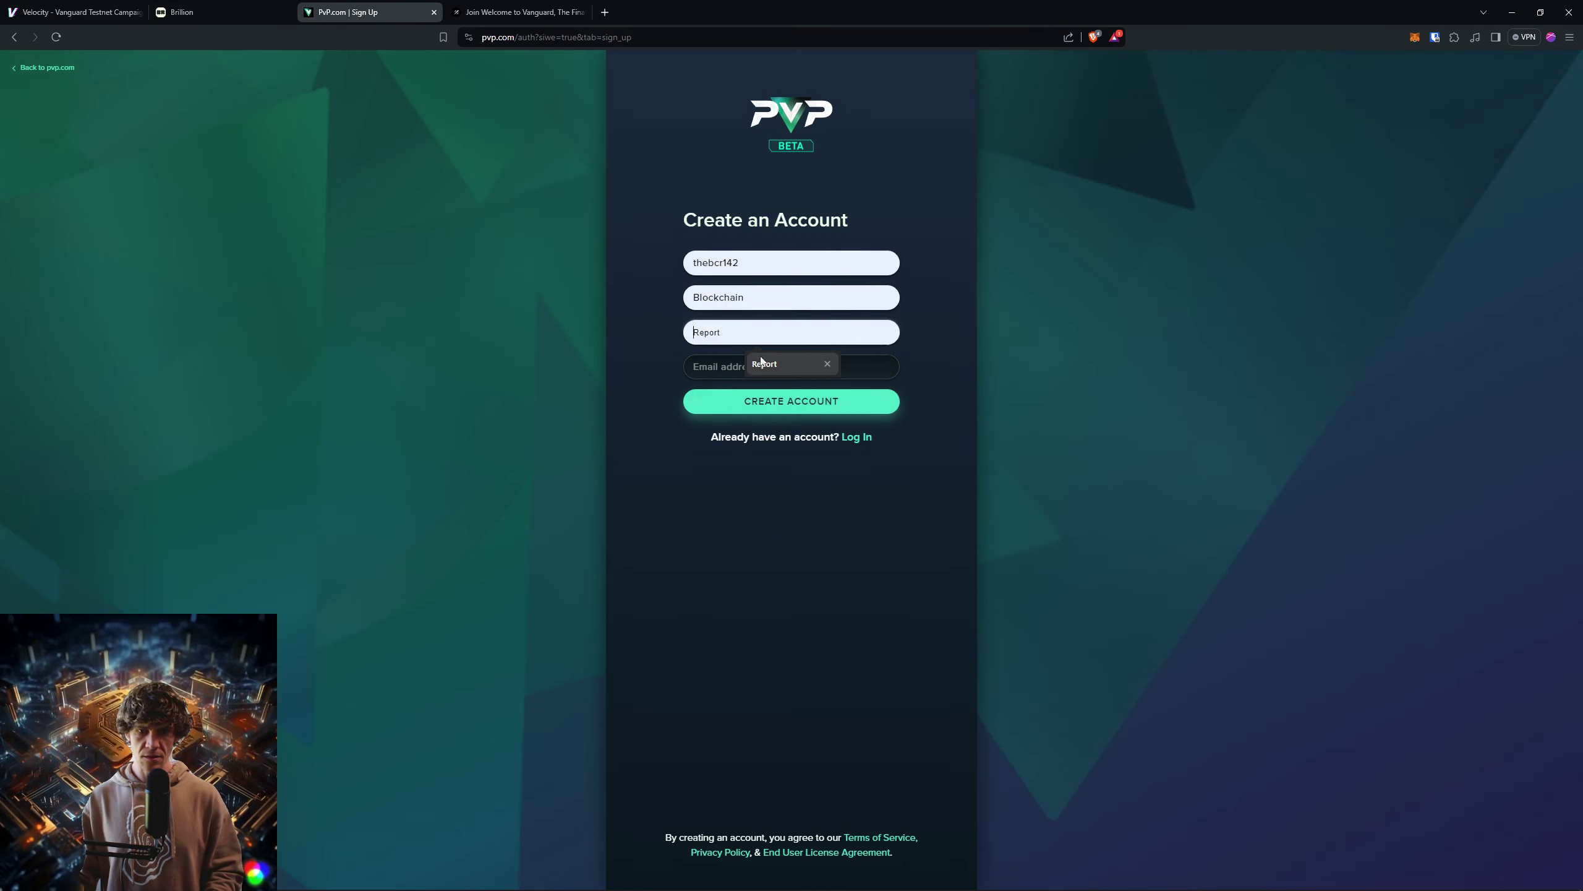
left_click(747, 369)
left_click(846, 408)
left_click(846, 408)
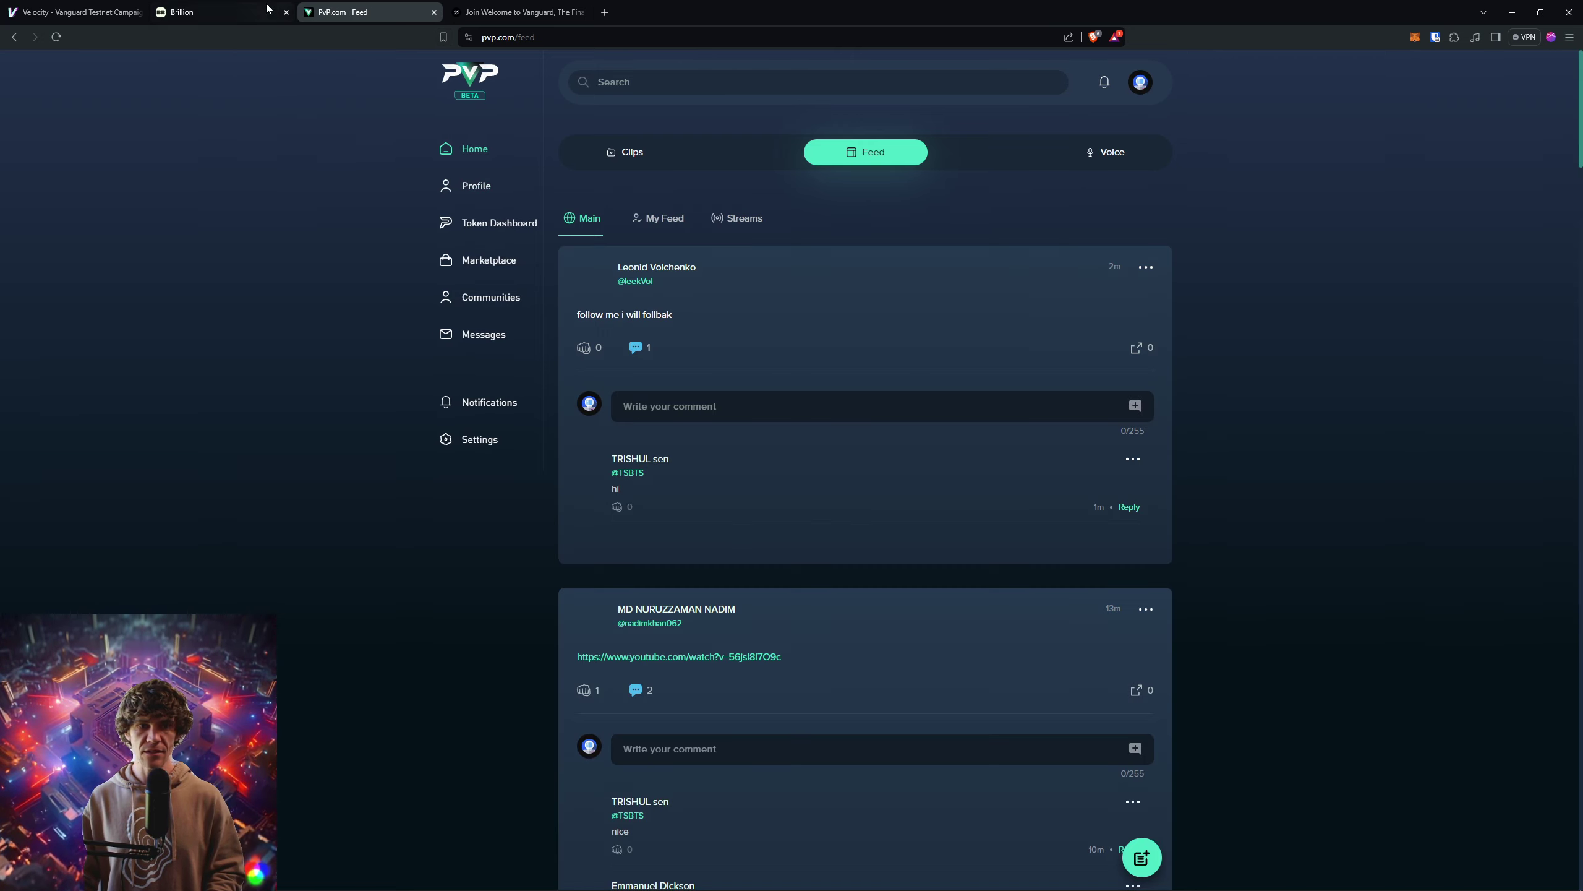
left_click(75, 12)
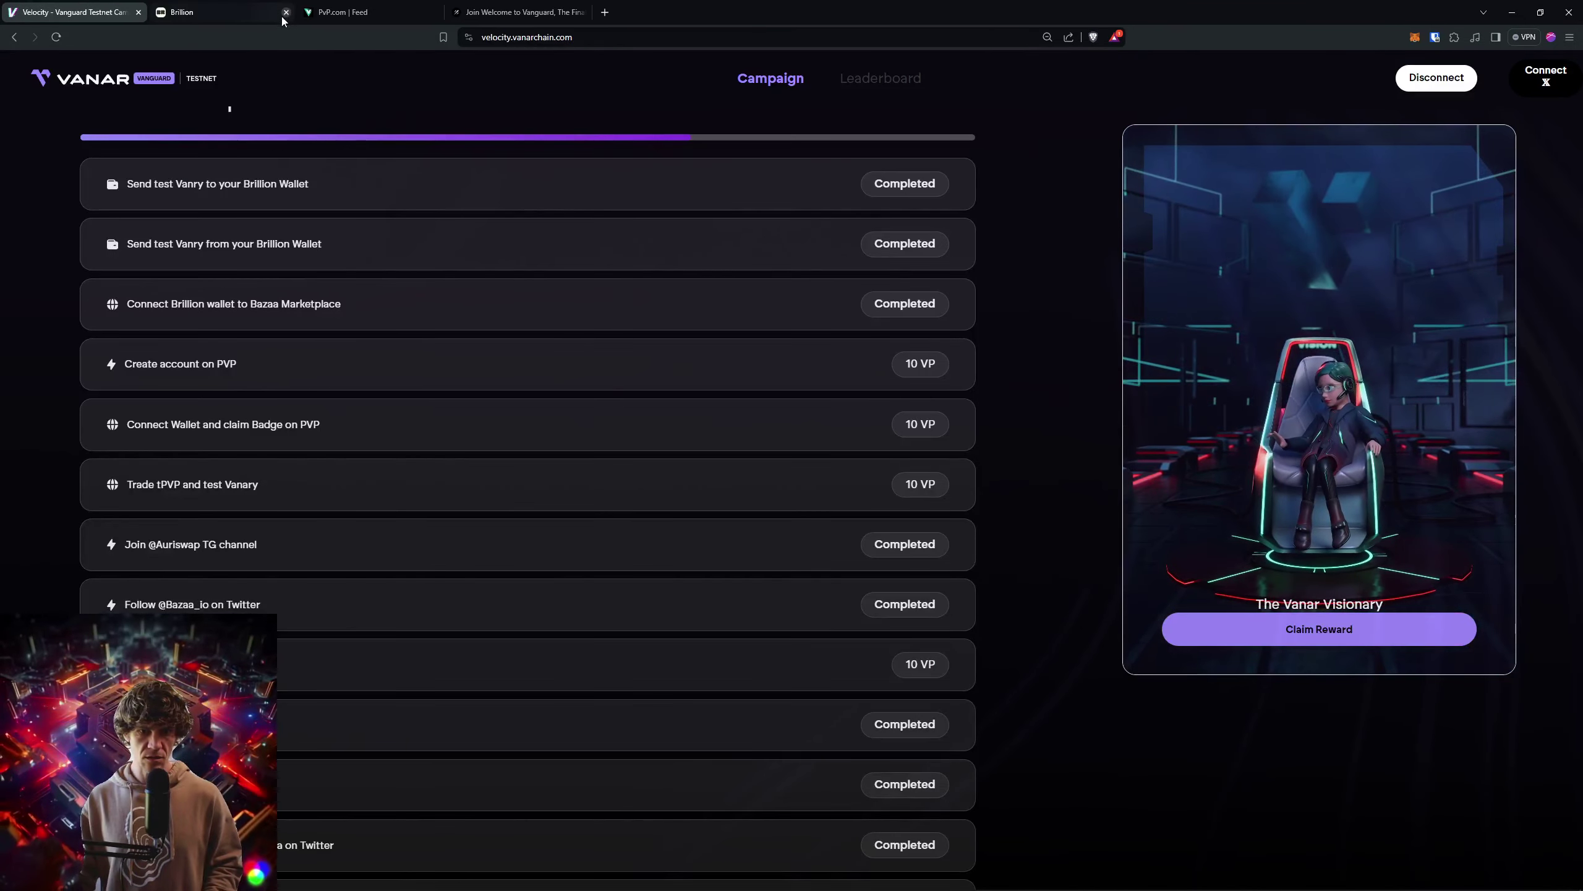
Step: Recheck the PVP badge and Create account on PVP tasks in Galxe; verification fails
left_click_drag(520, 12, 299, 52)
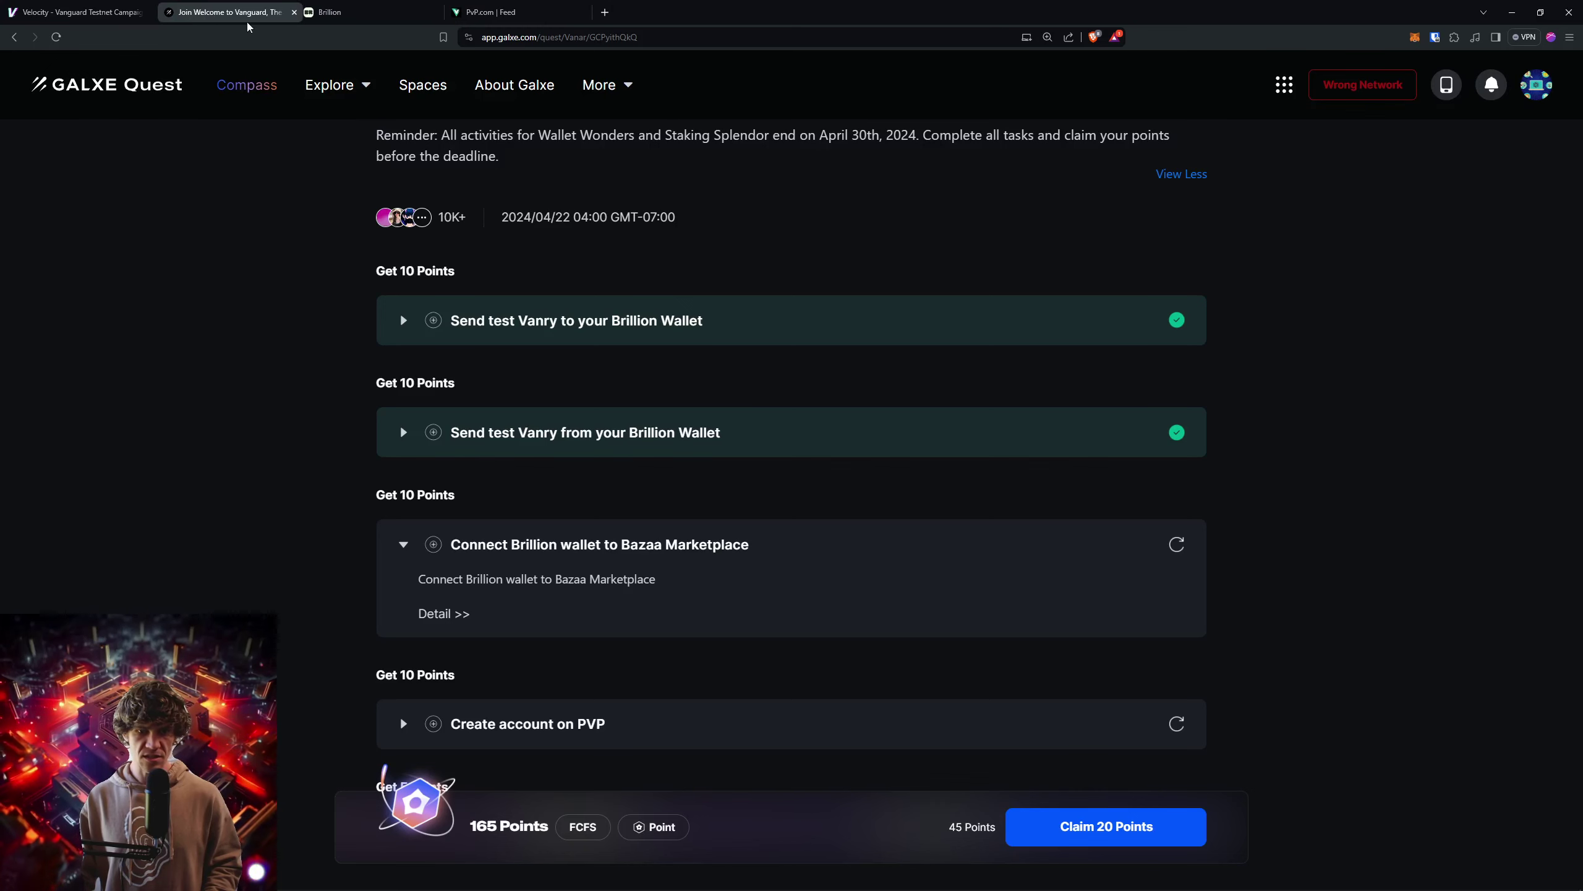
scroll(1253, 552, "down", 2)
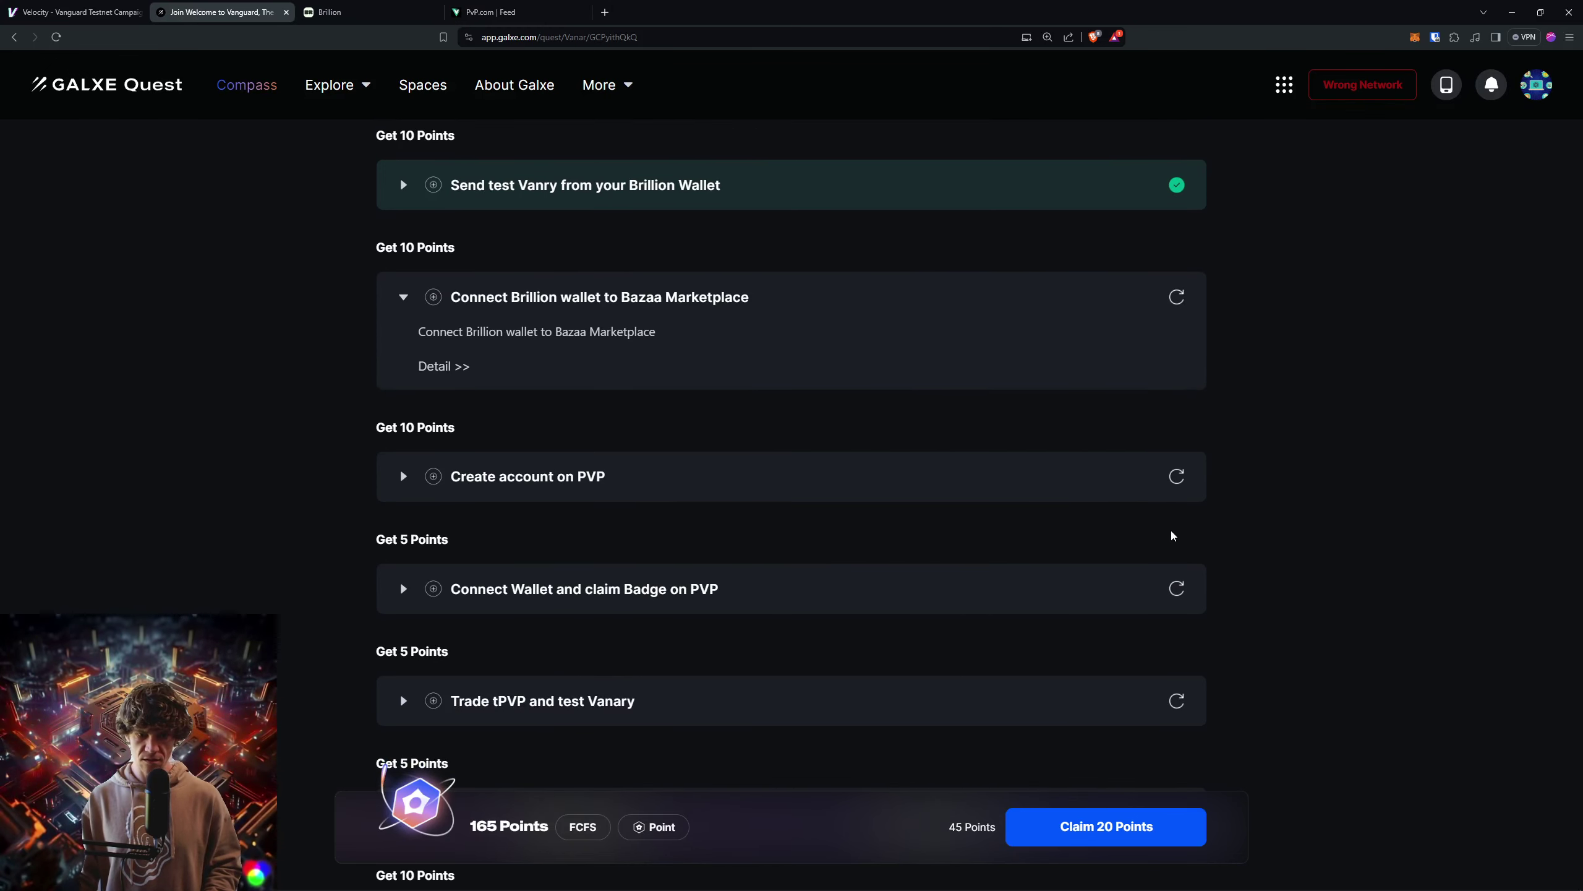
left_click(1177, 589)
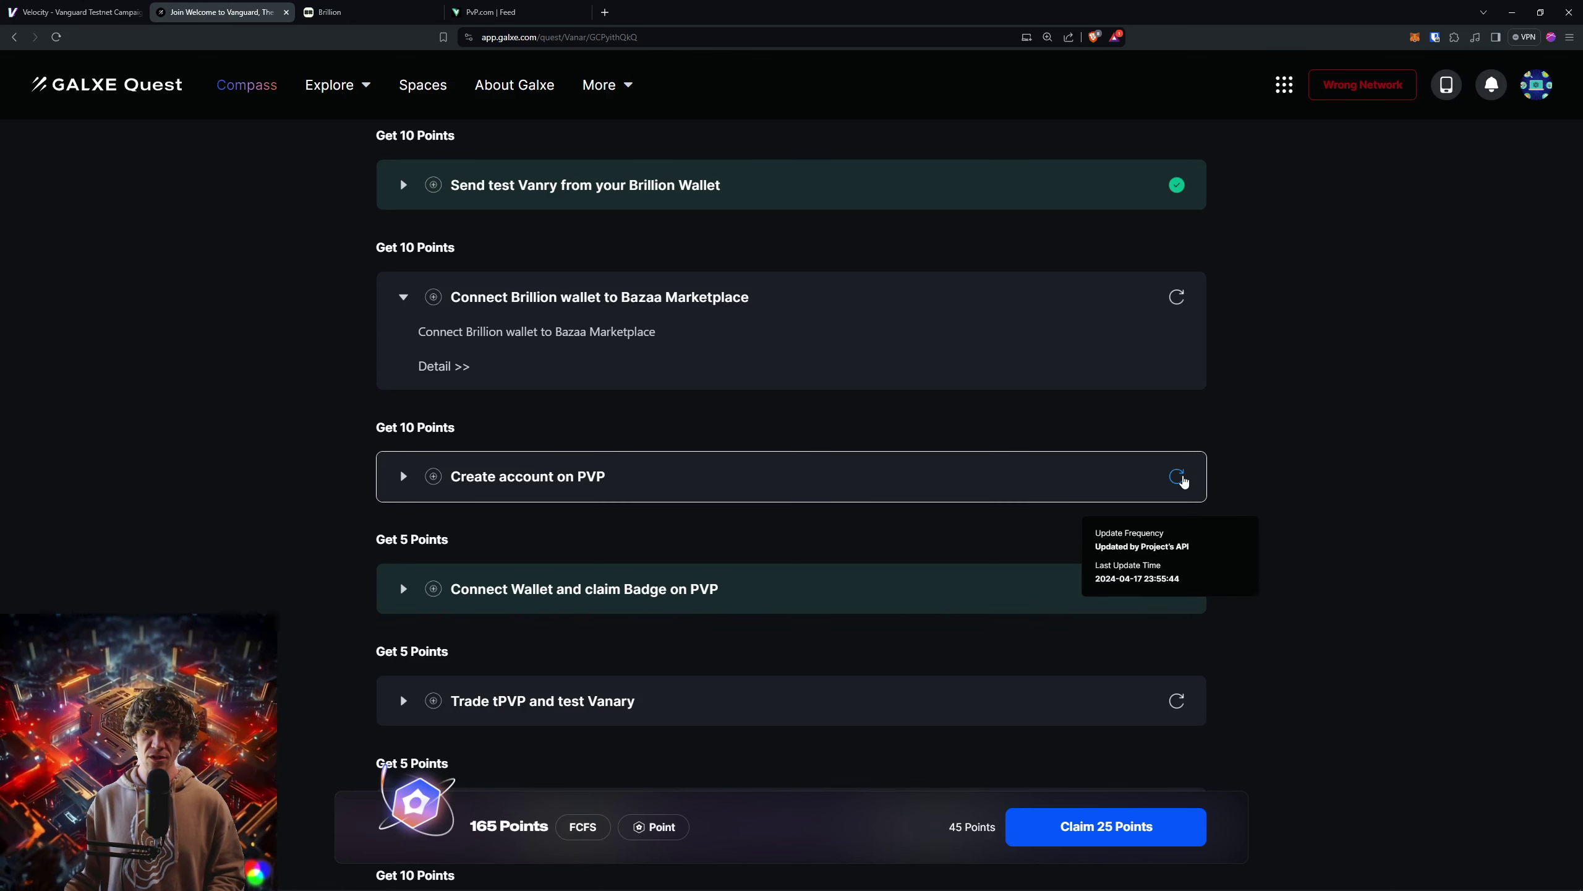
left_click(1177, 476)
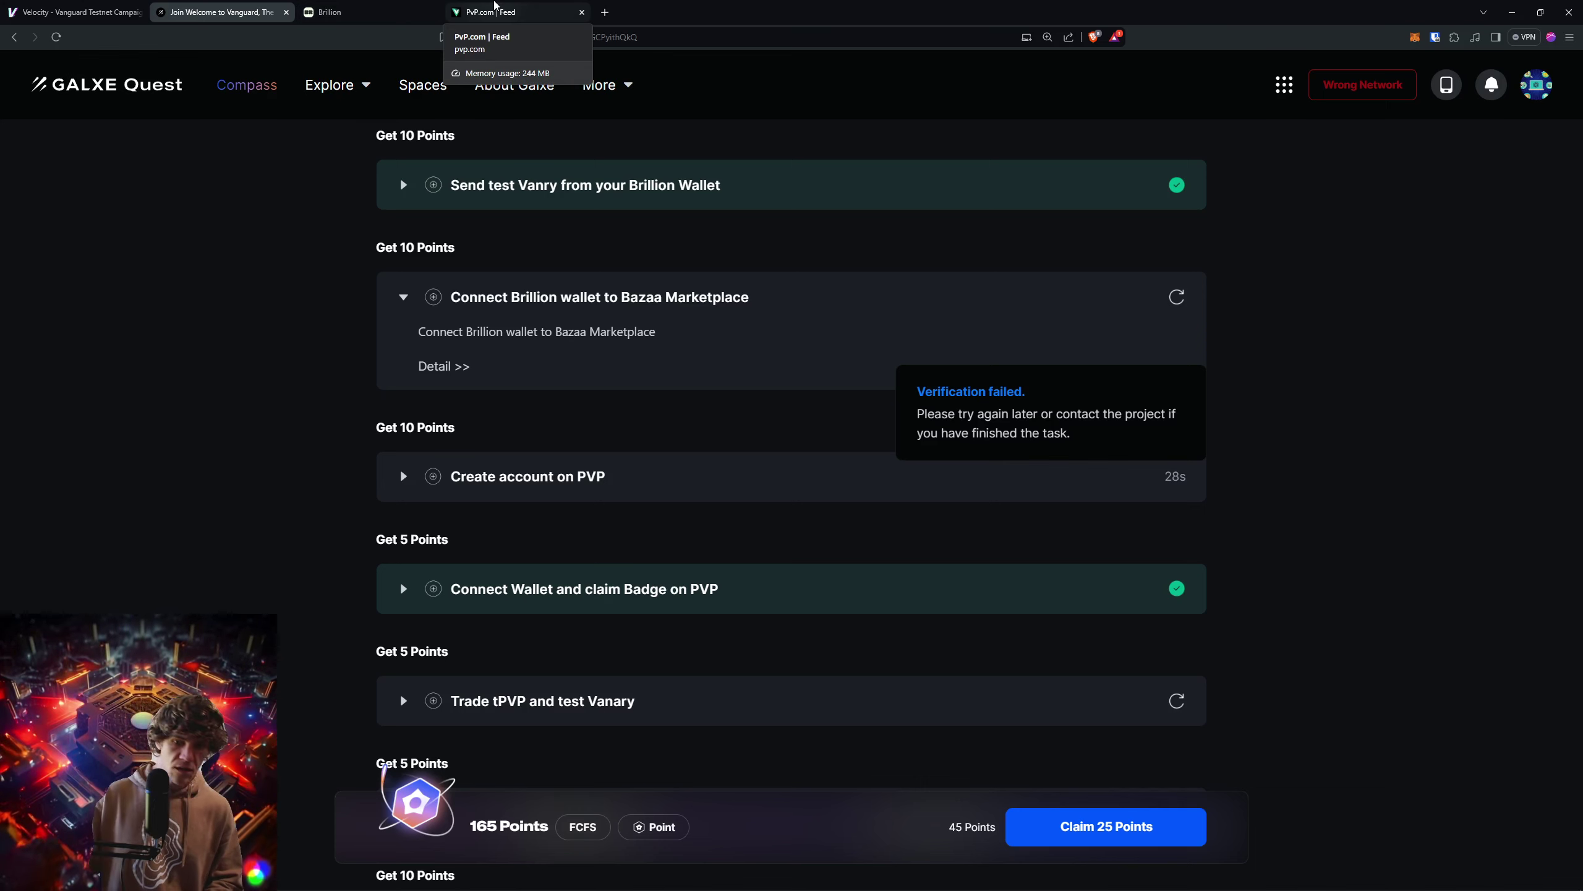
left_click(328, 12)
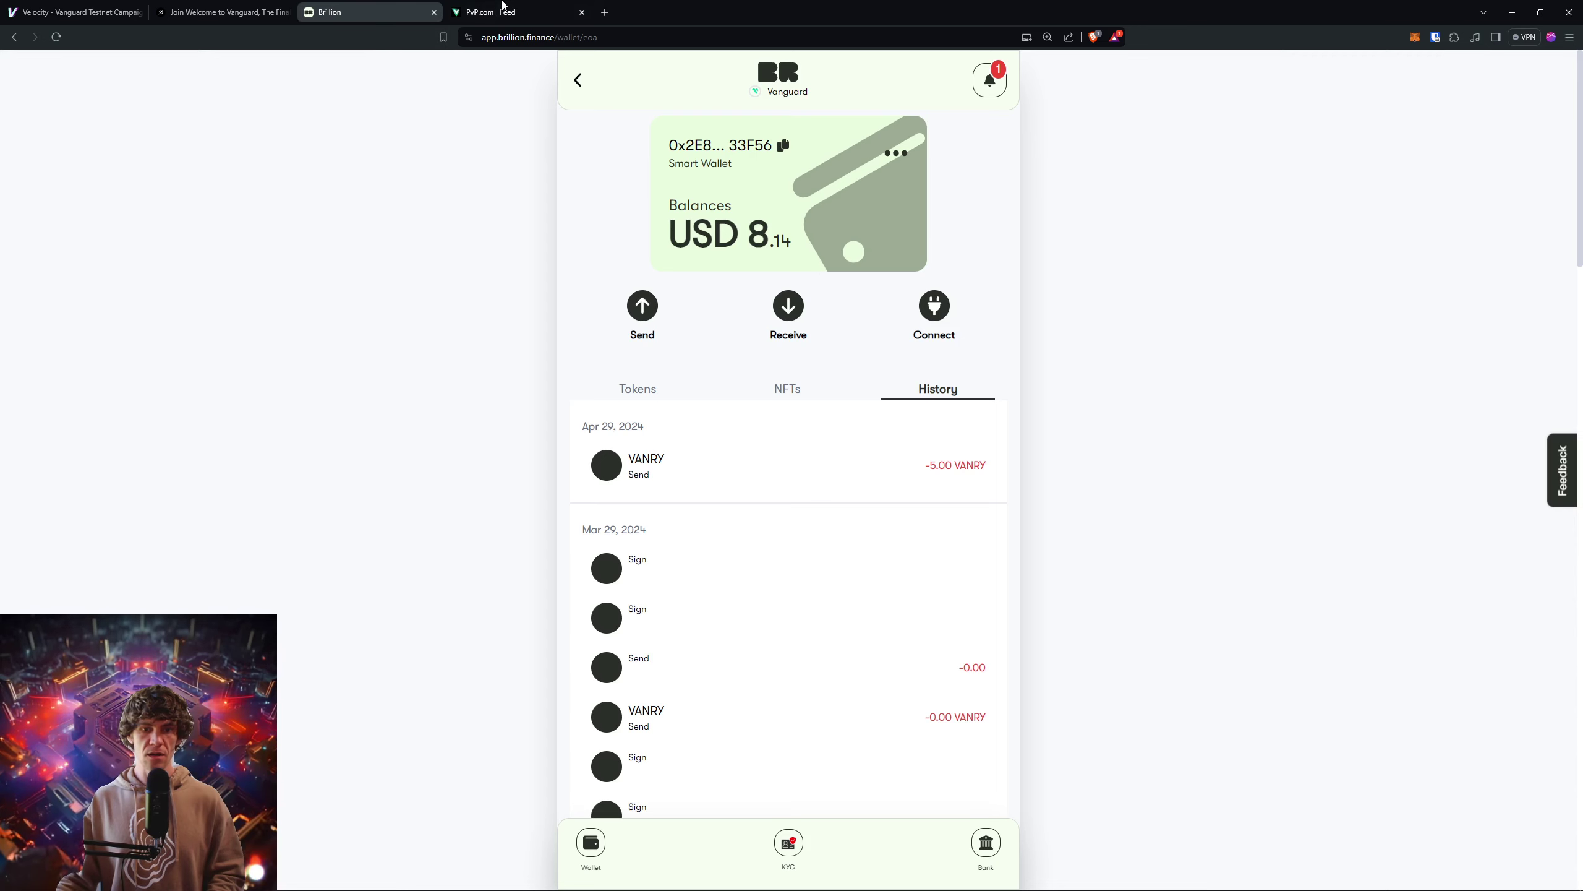
left_click(494, 8)
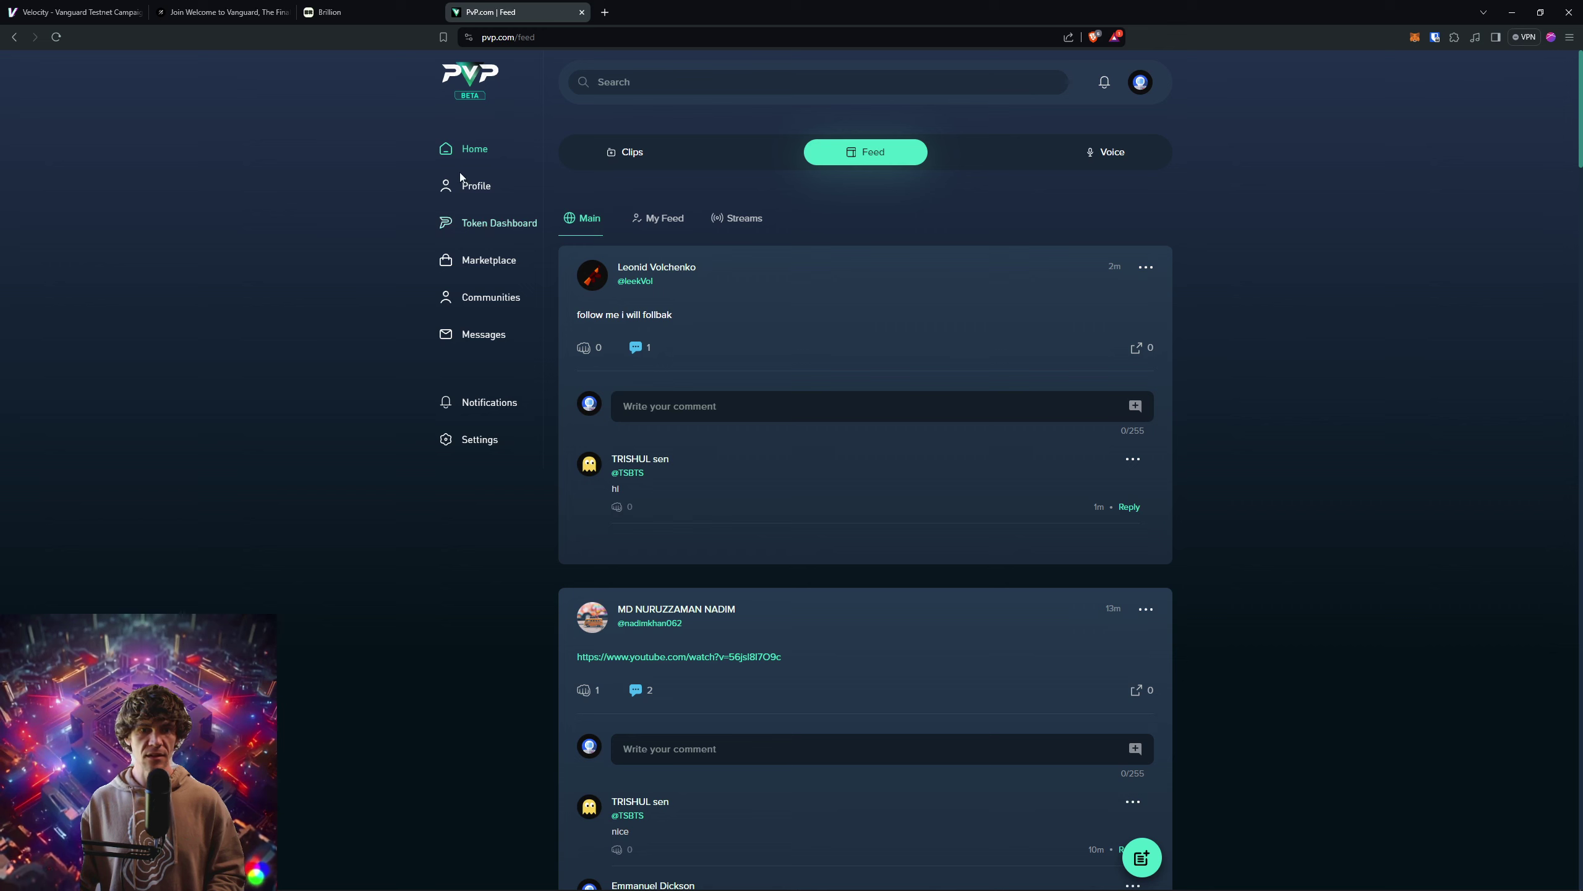
Step: Verify all Season 1 badges on the PvP Token Dashboard
left_click(495, 223)
left_click(247, 12)
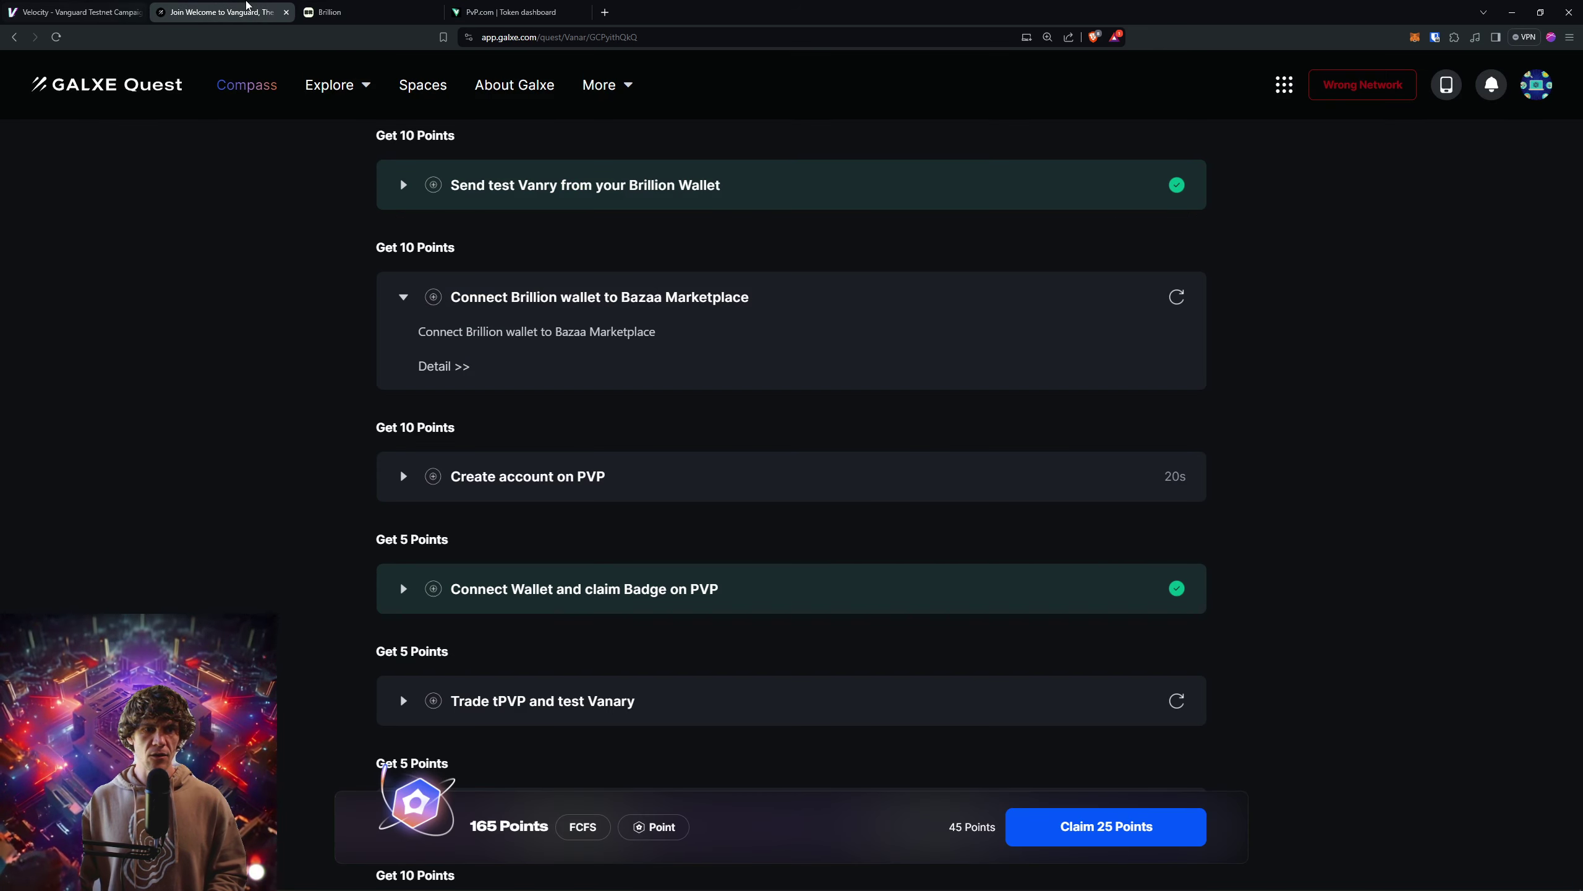
left_click(507, 11)
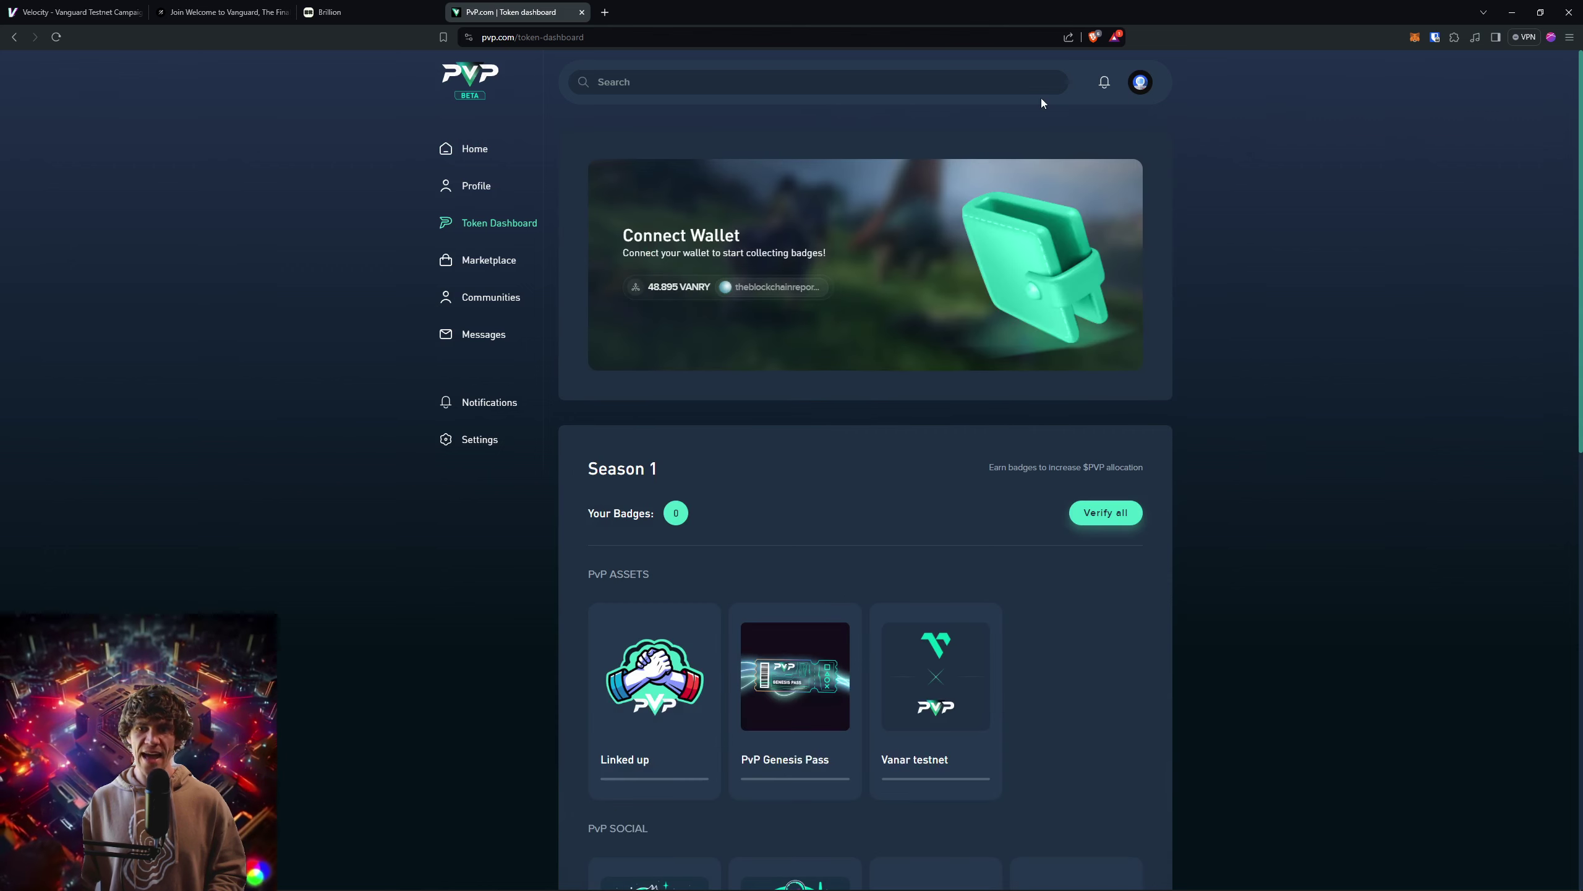
scroll(1237, 421, "down", 2)
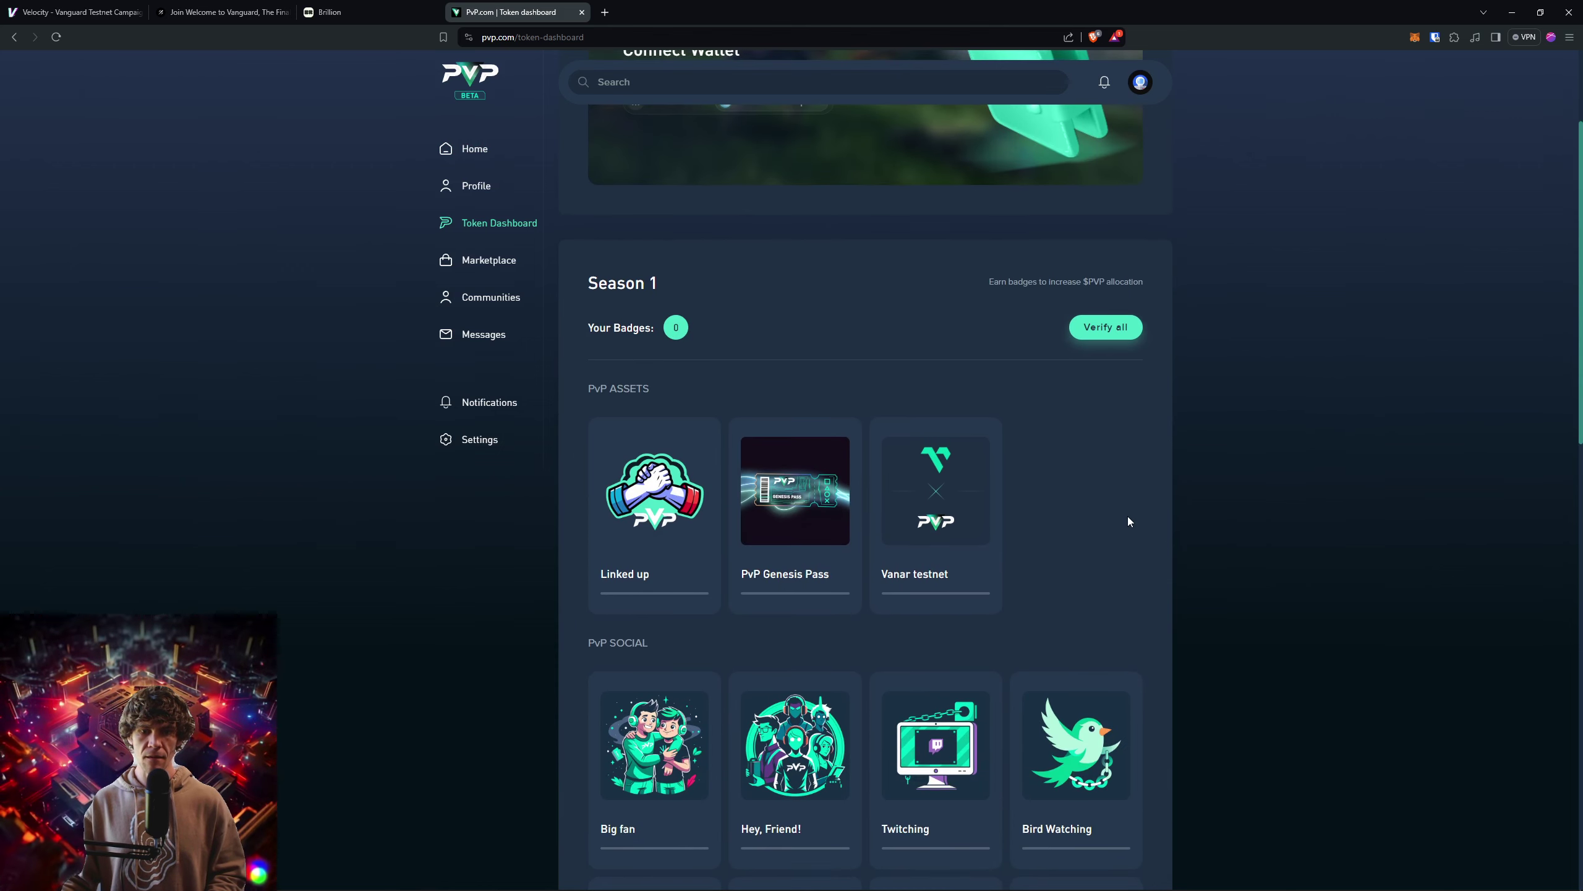
left_click(1106, 328)
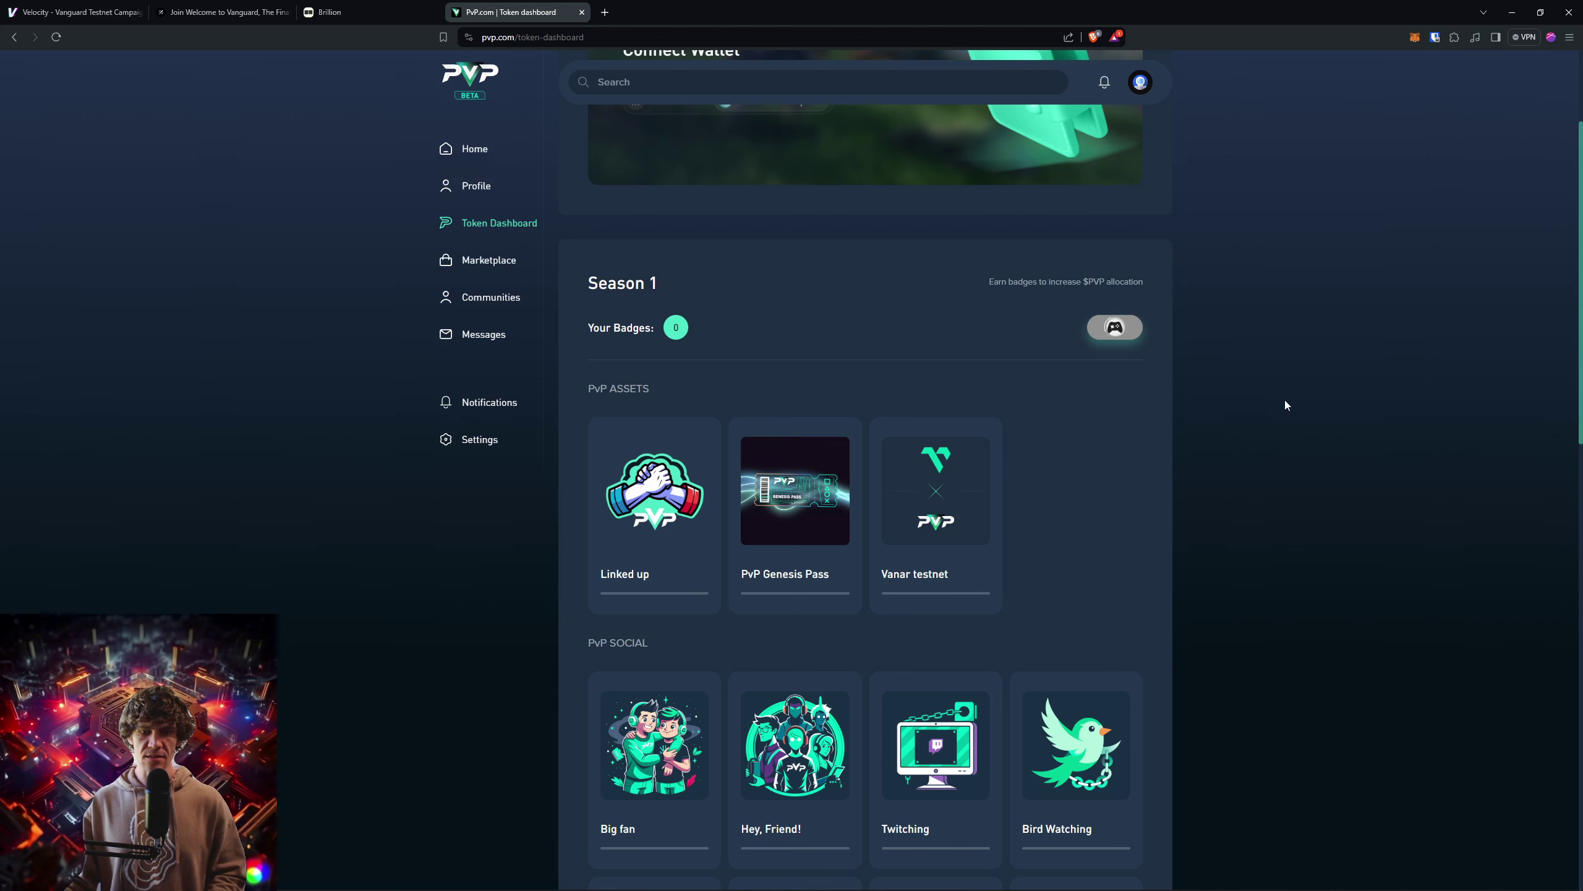
scroll(1284, 400, "down", 1)
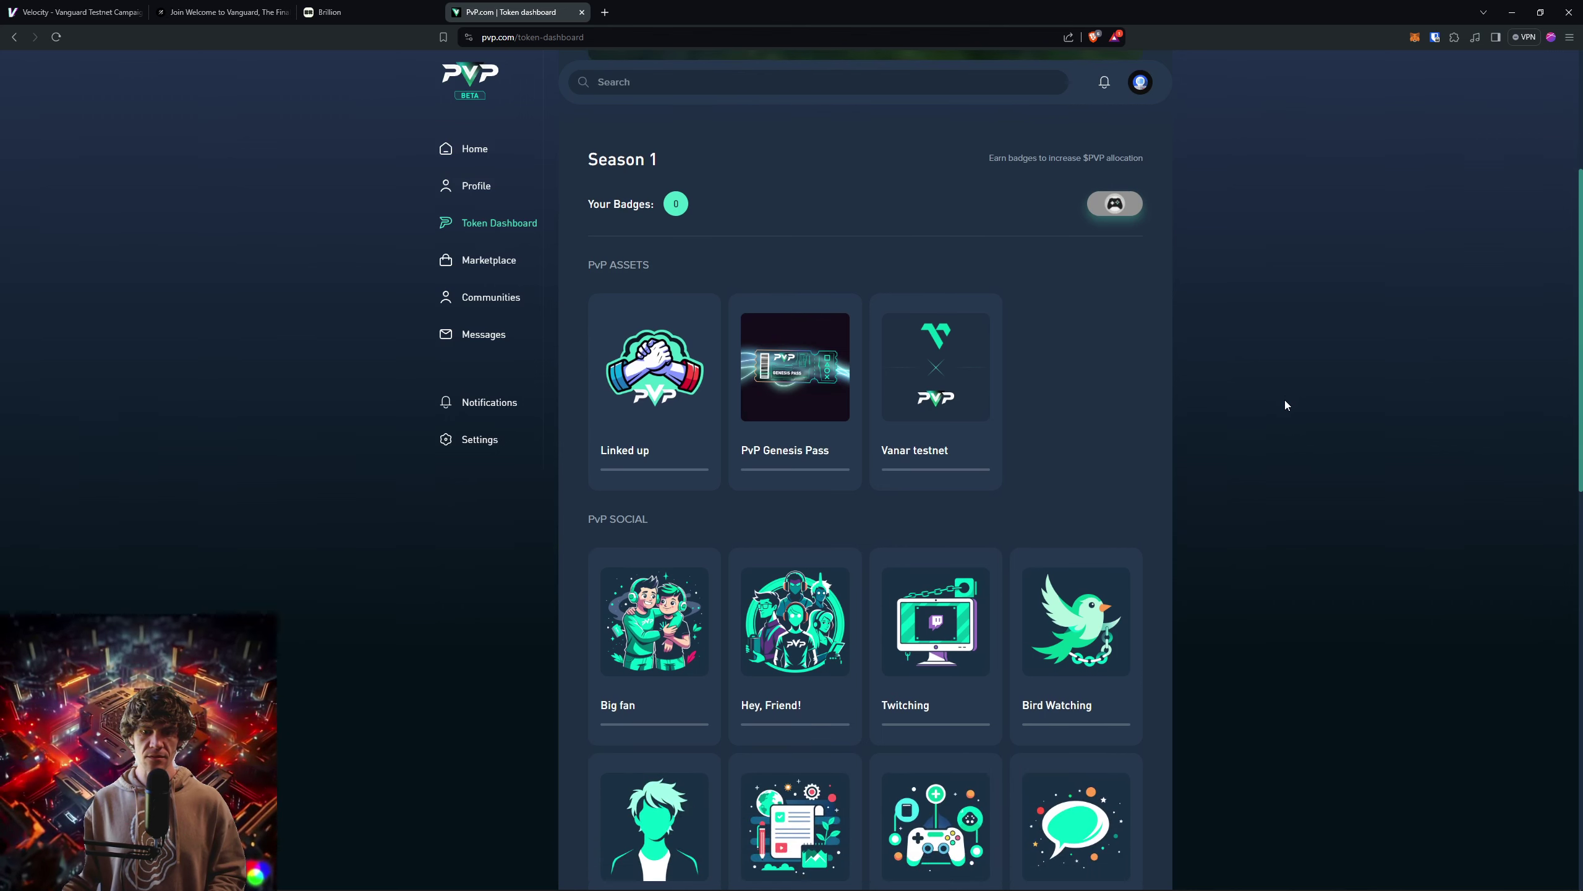
Step: Open the Vanar testnet badge and its Buy page for PvP tokens
left_click(950, 394)
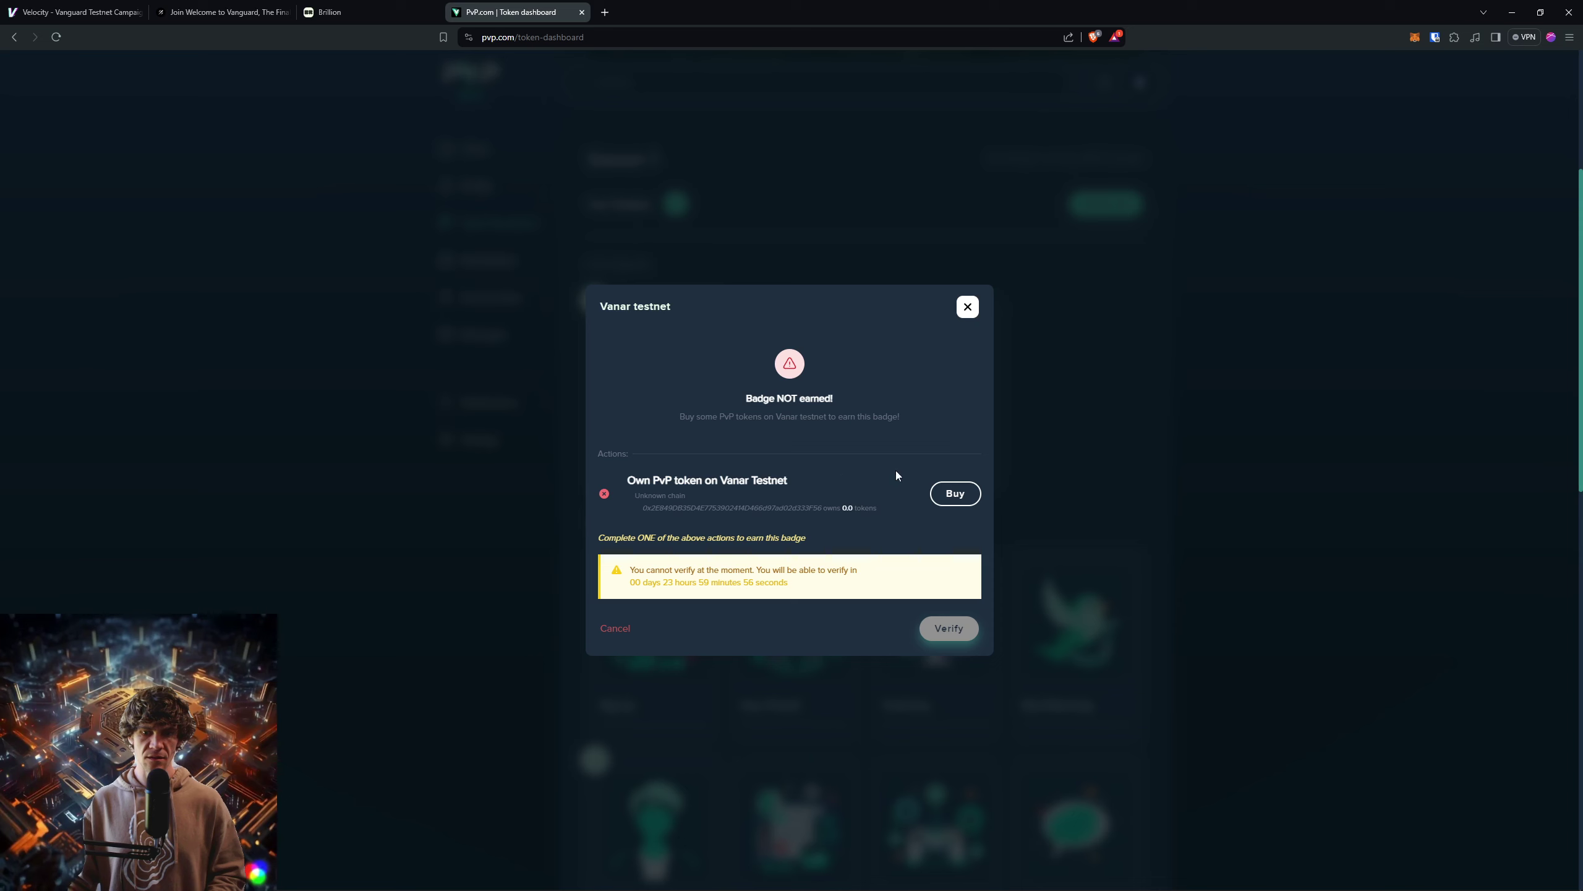
left_click(954, 494)
left_click(519, 11)
left_click(912, 206)
Step: Check the Linked up badge, then open the PvP Genesis Pass badge's Buy page
left_click(623, 417)
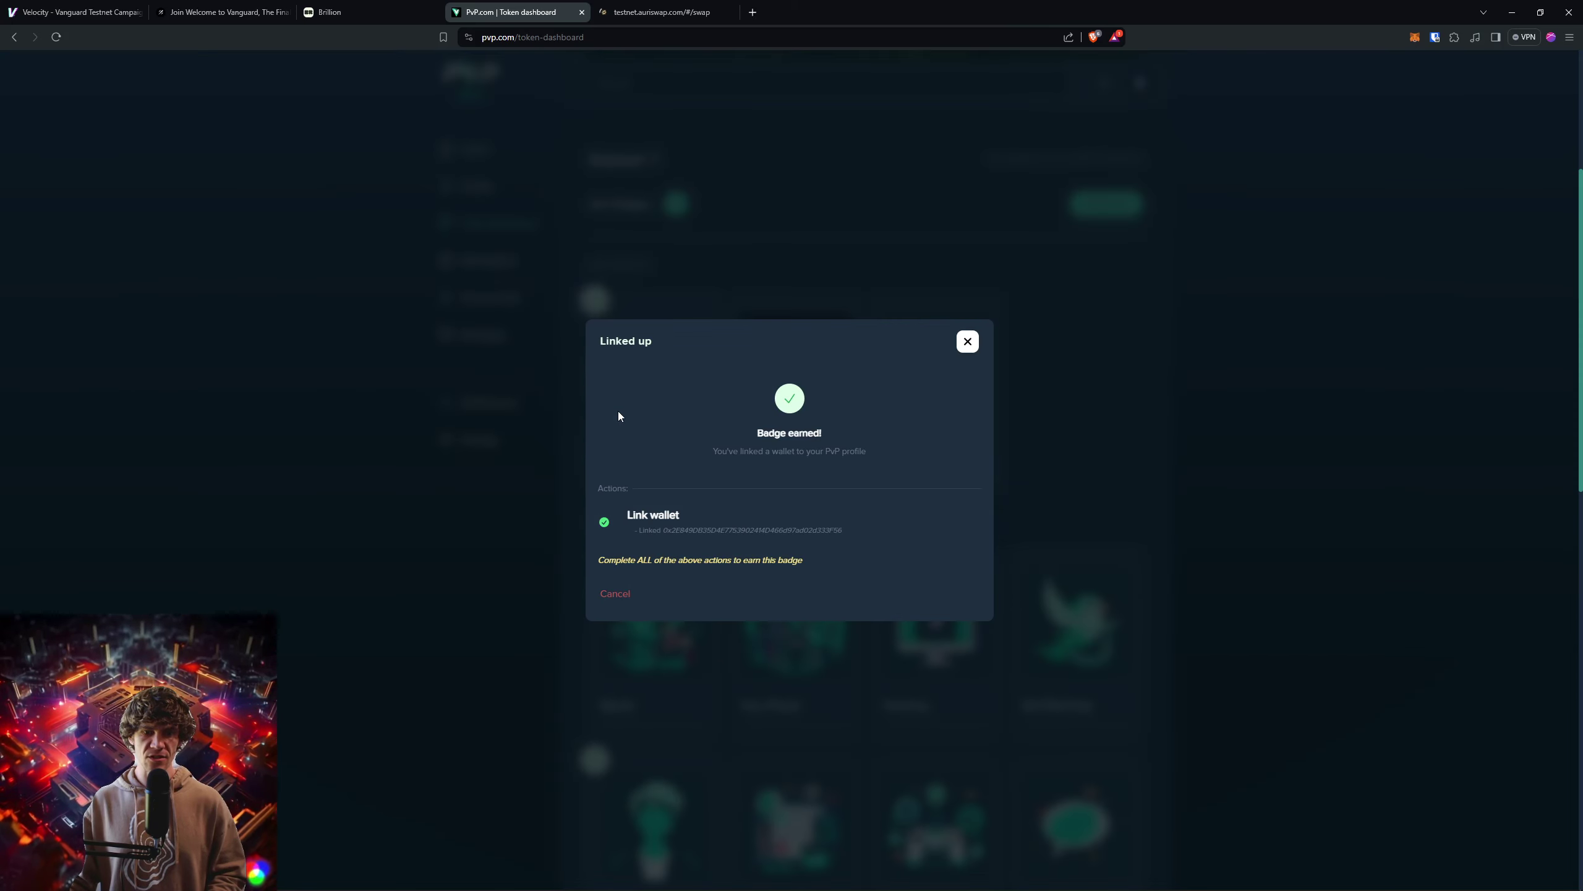
left_click(965, 340)
scroll(1322, 450, "down", 2)
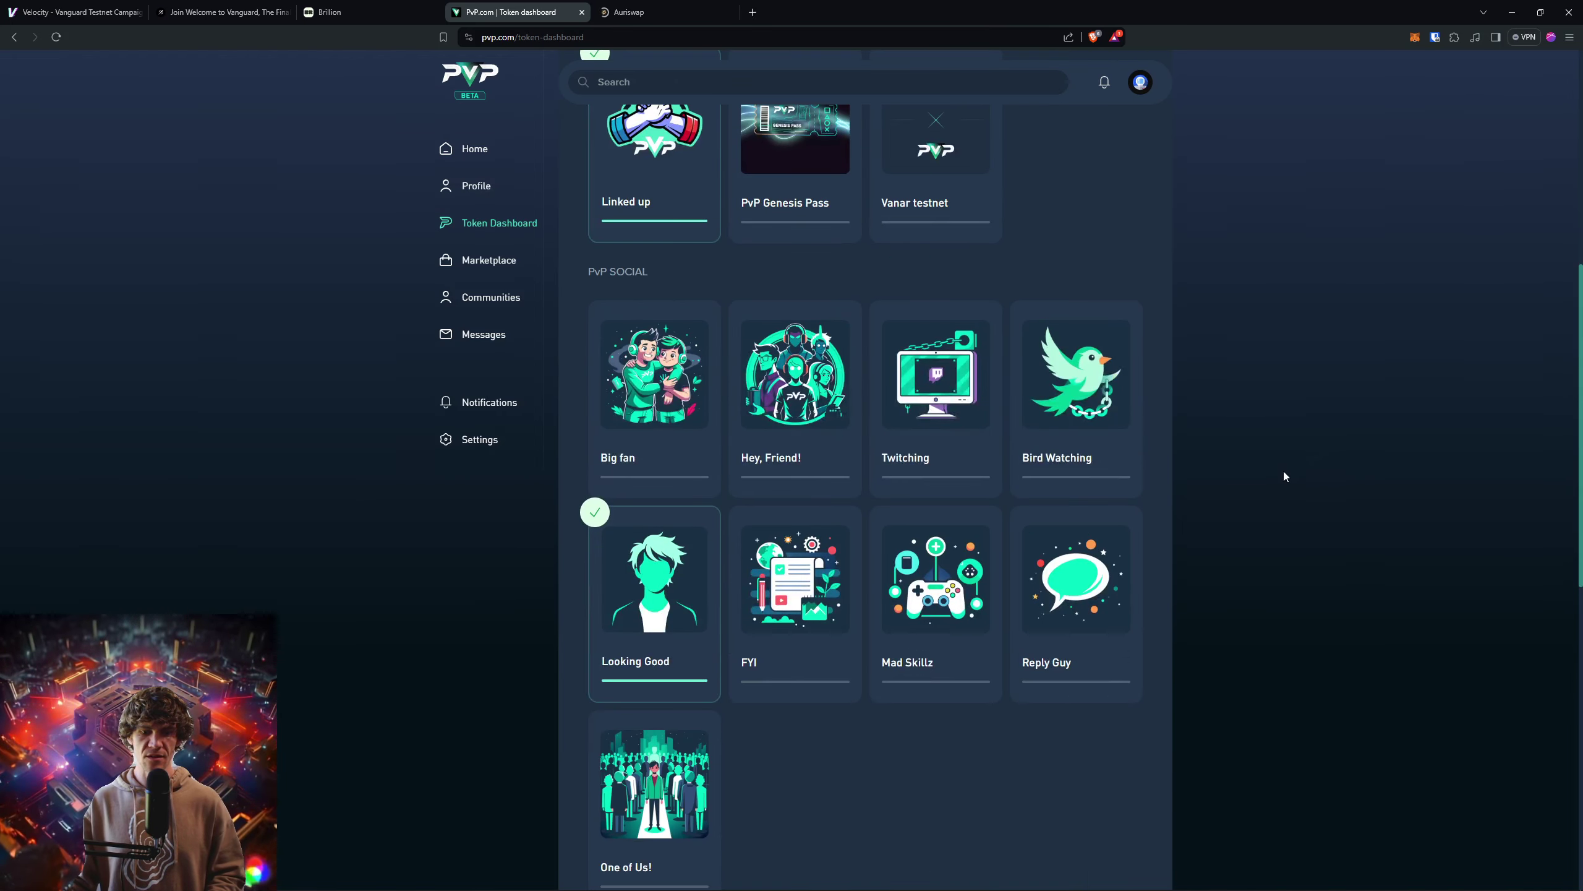
scroll(1282, 472, "up", 4)
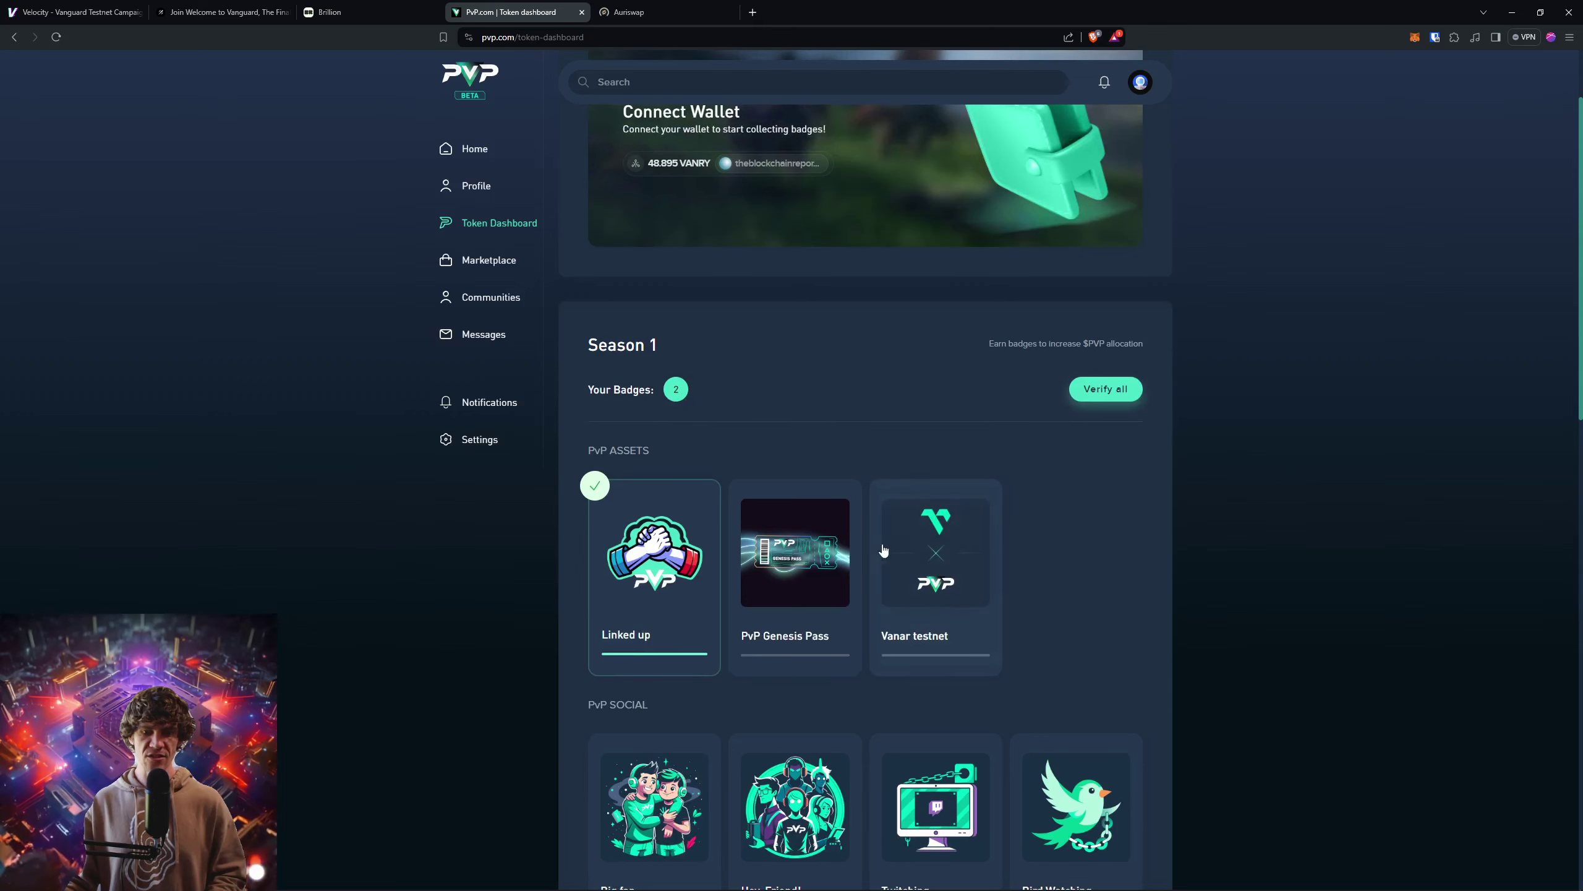
left_click(813, 592)
left_click(947, 496)
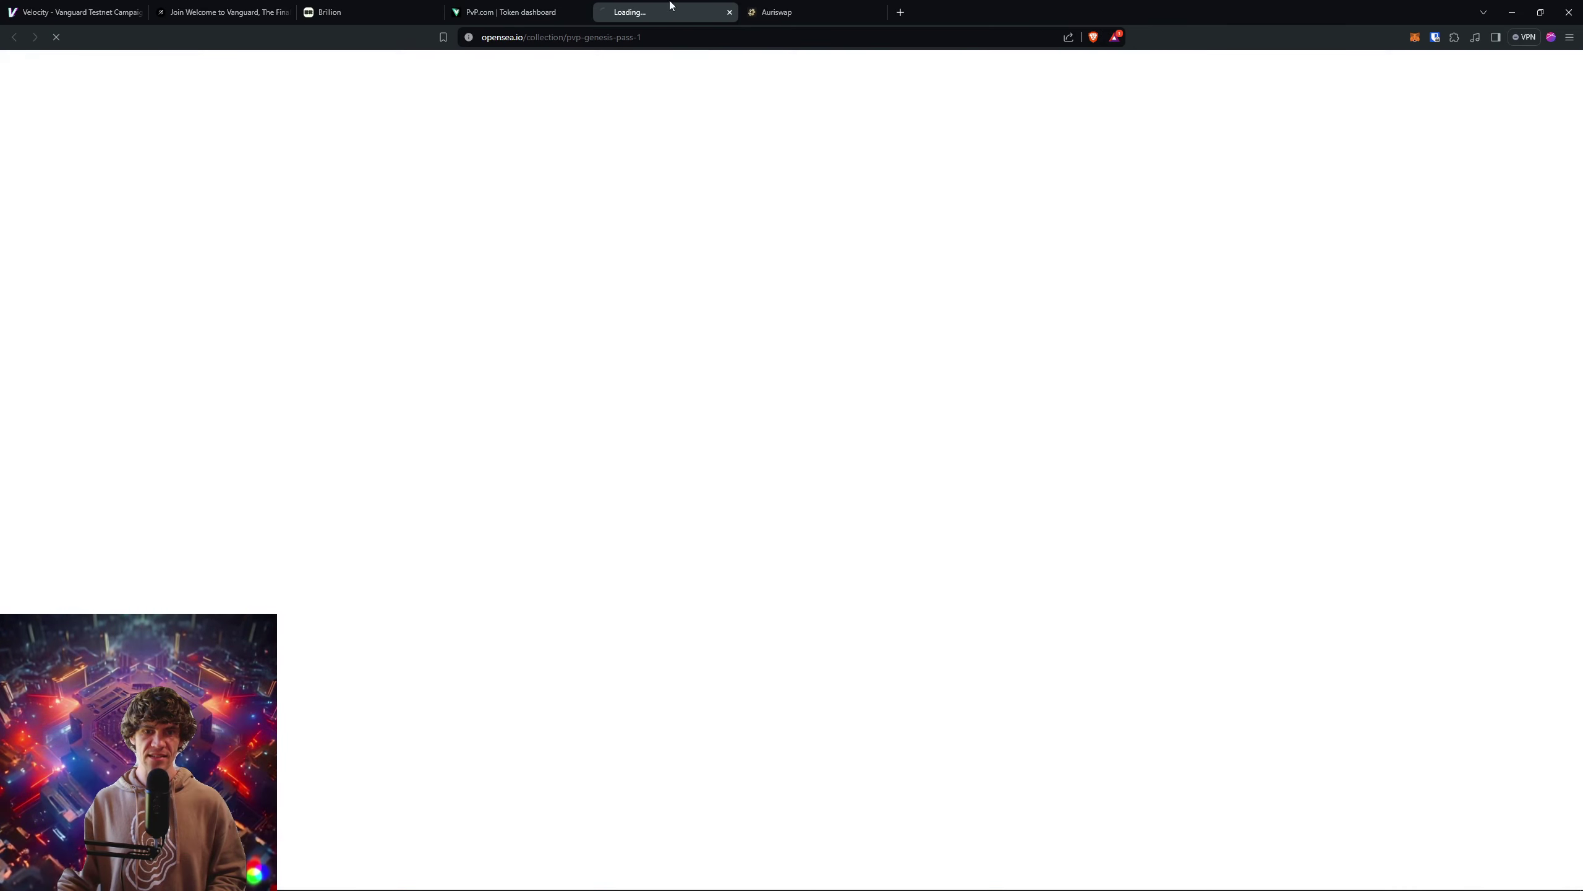
left_click(762, 12)
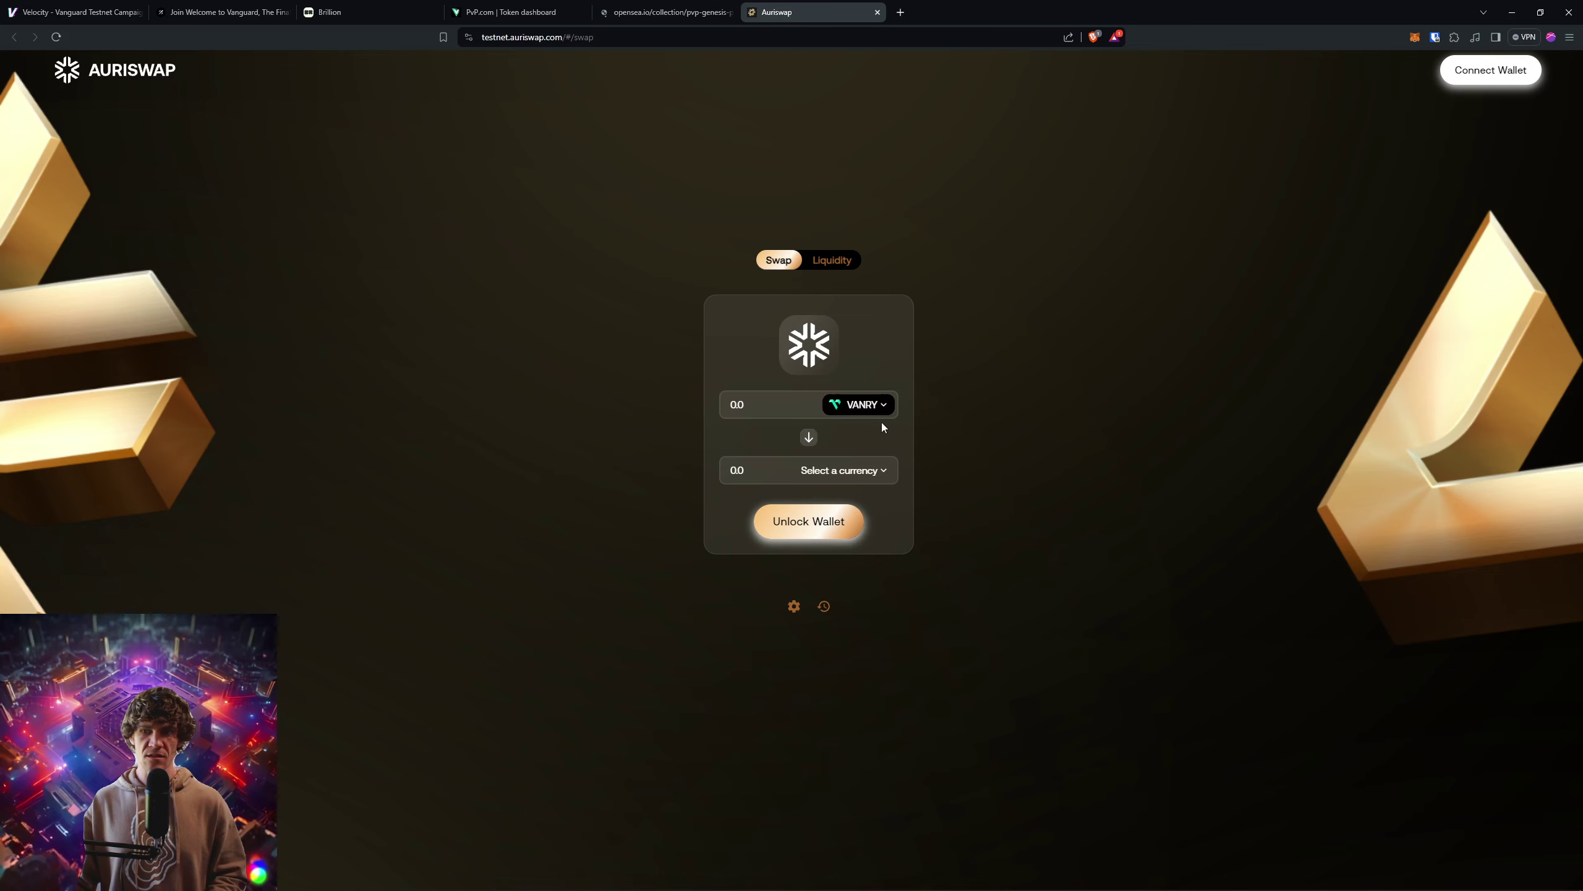
Step: Close the Genesis Pass badge details and reopen the Vanar testnet badge on PvP.com
left_click(506, 11)
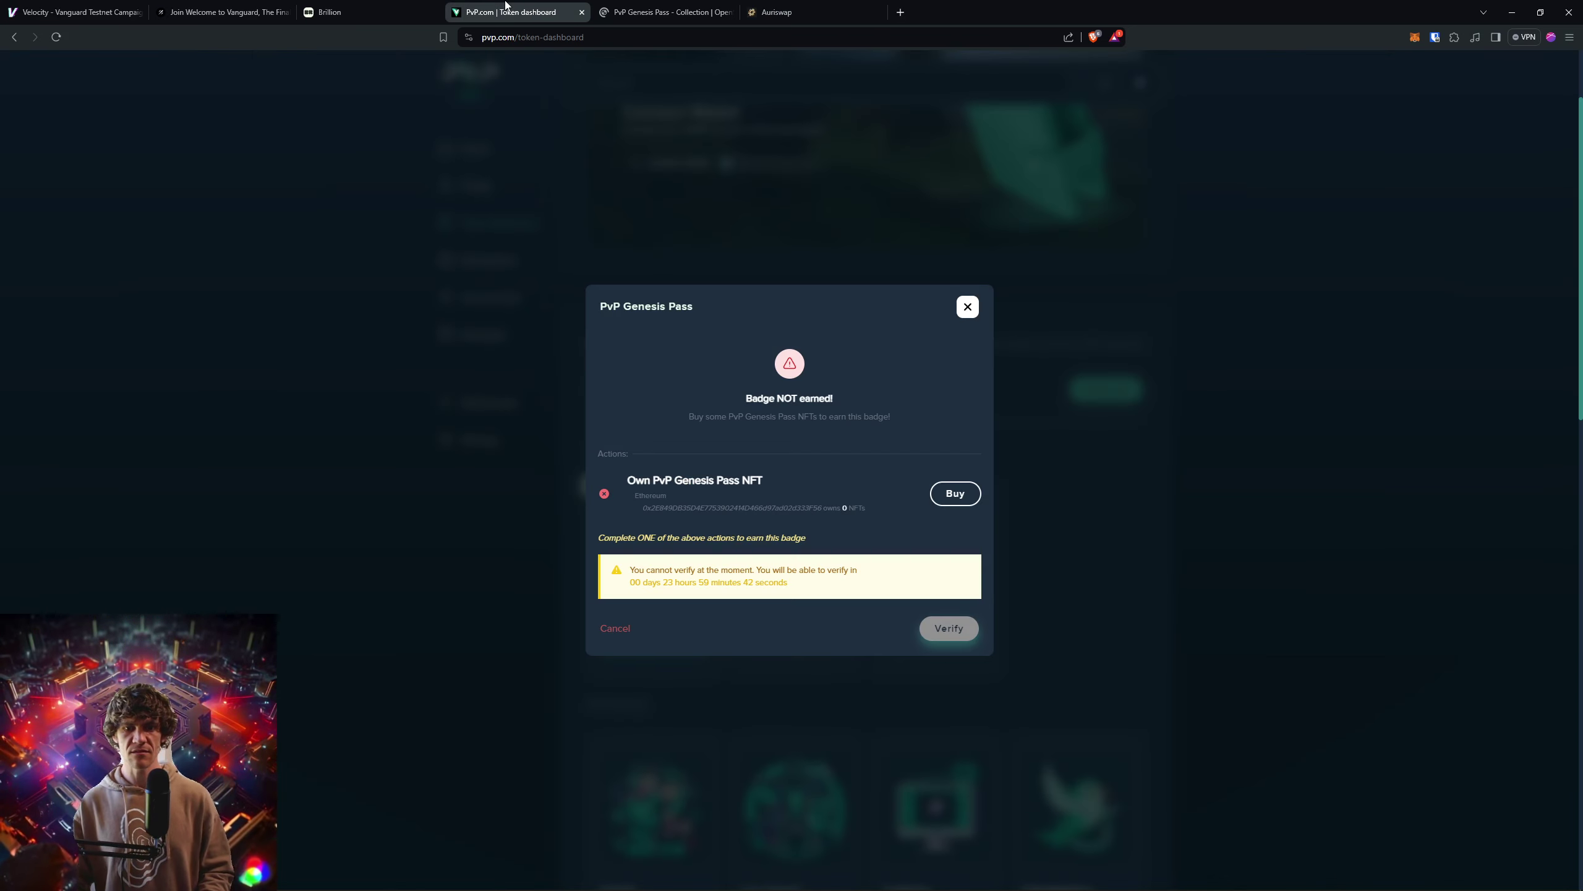
left_click(968, 306)
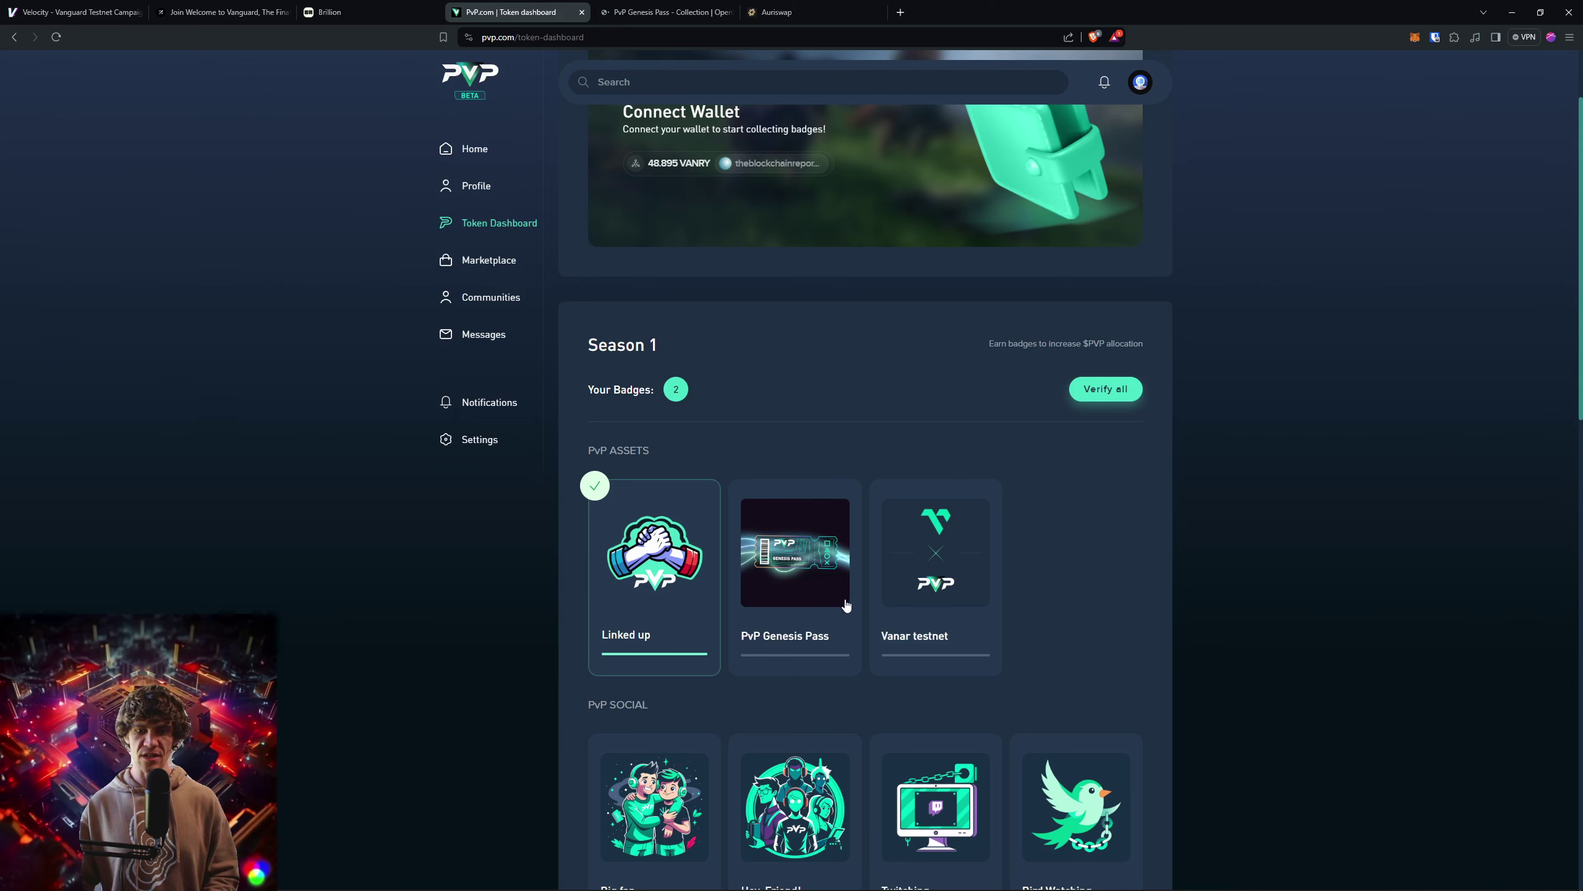
left_click(940, 586)
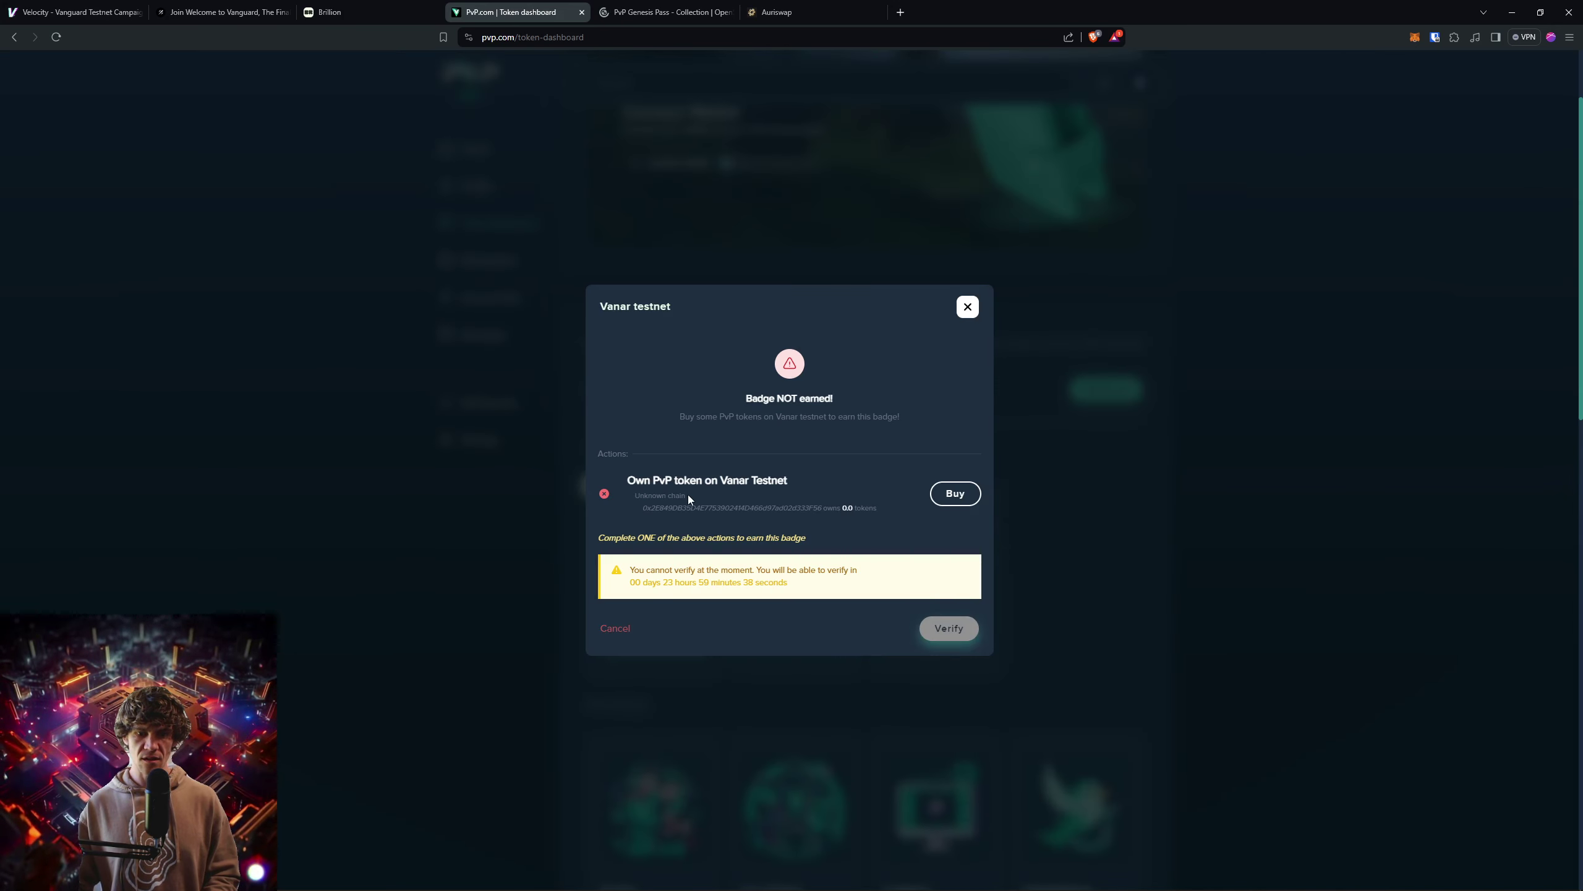
left_click(807, 11)
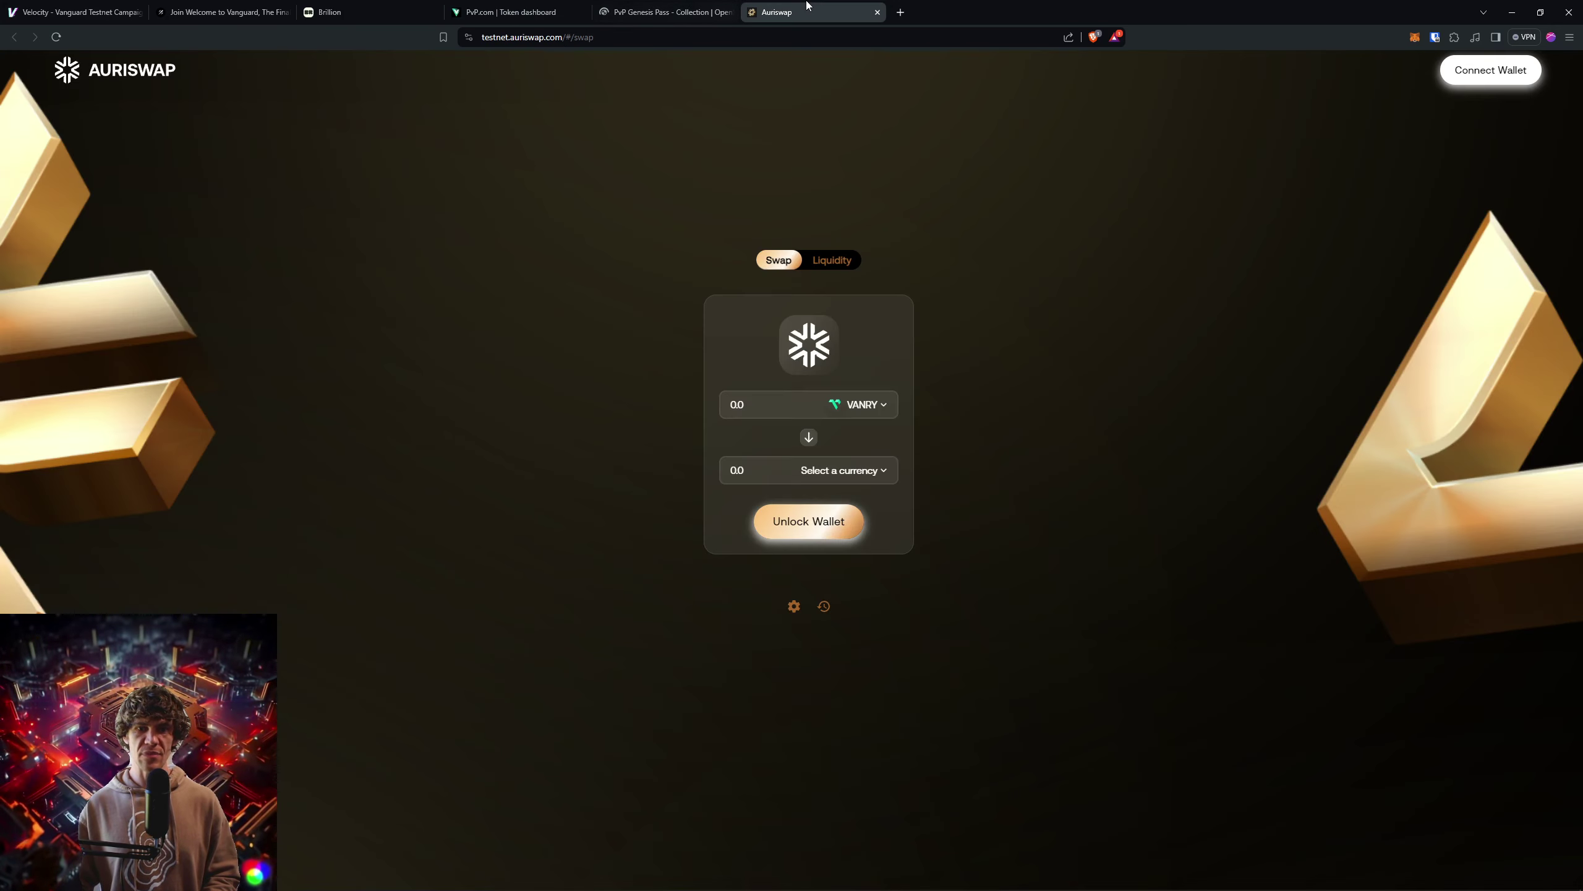
Step: Pick tPVP as the receive token and connect the MetaMask wallet to Auriswap
left_click(873, 472)
left_click(716, 289)
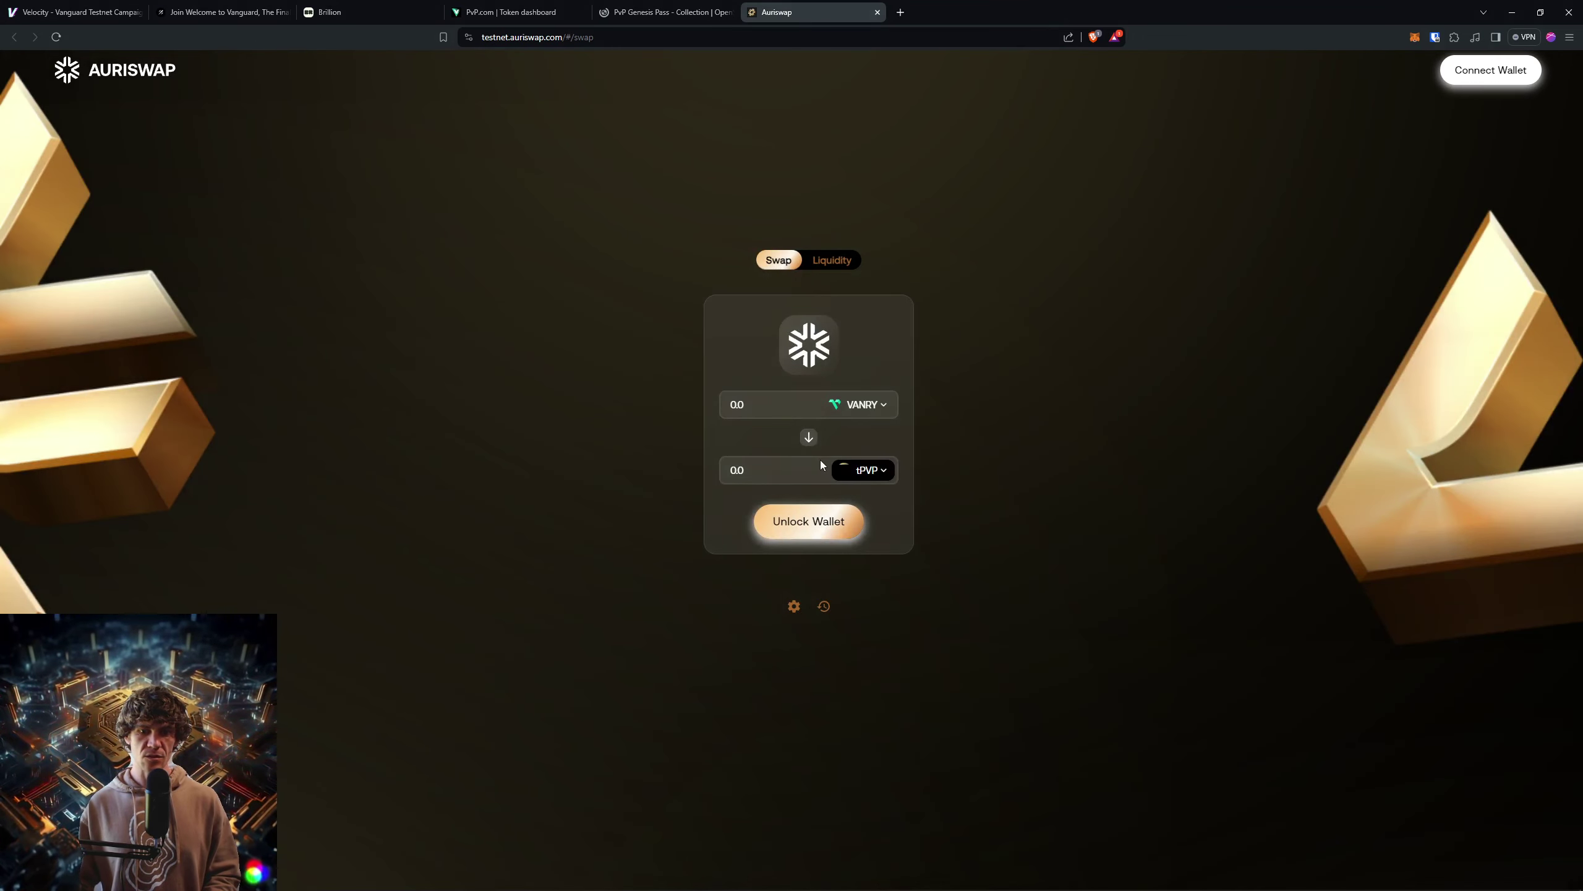
left_click(1488, 71)
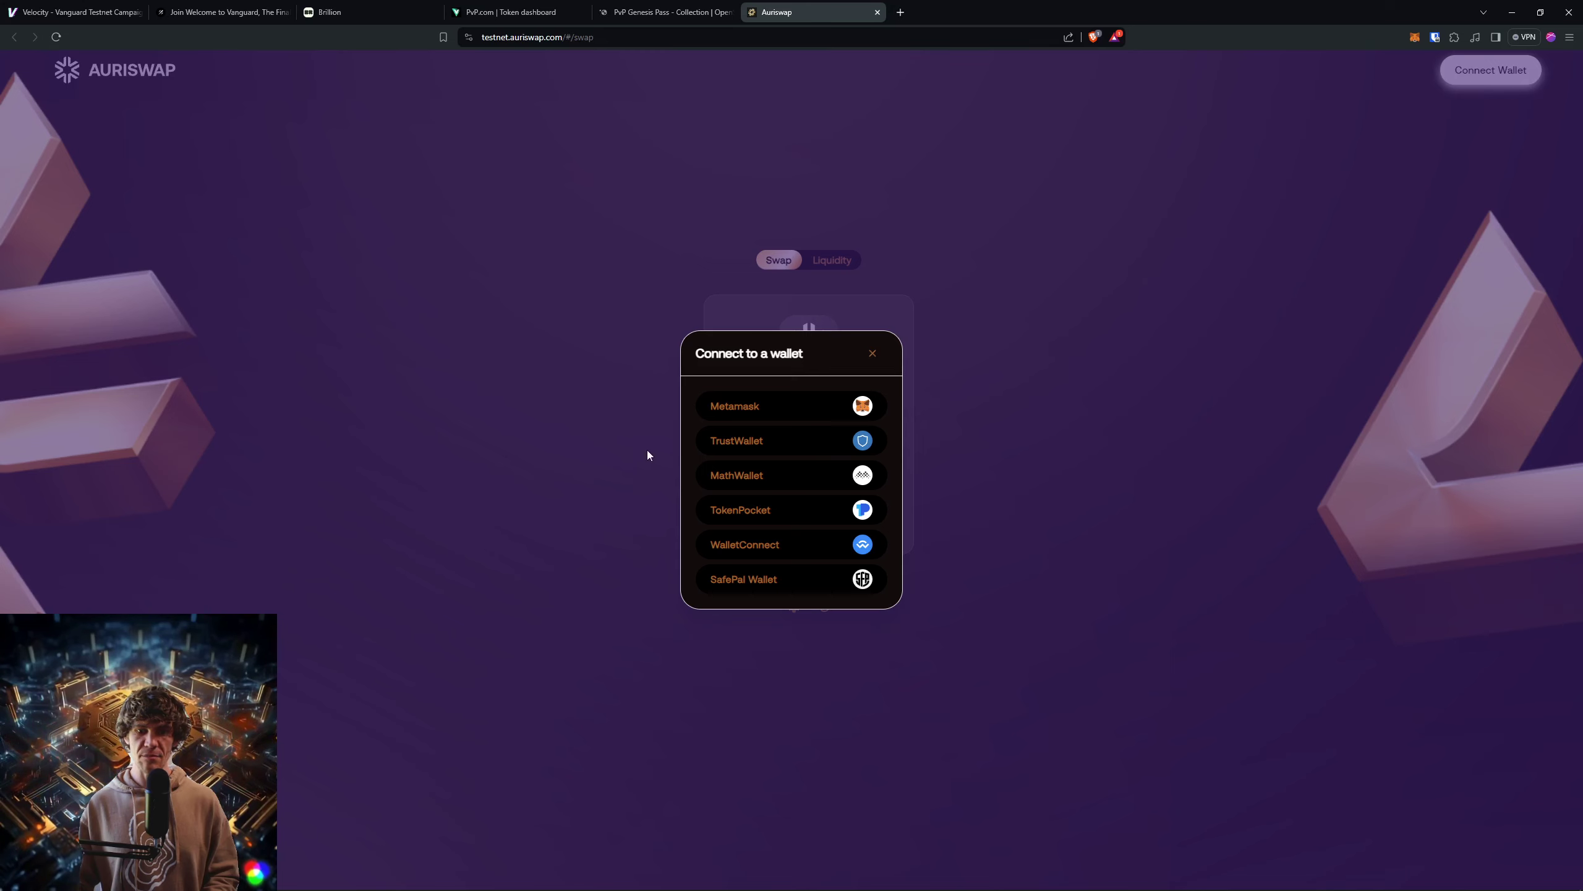
left_click(835, 408)
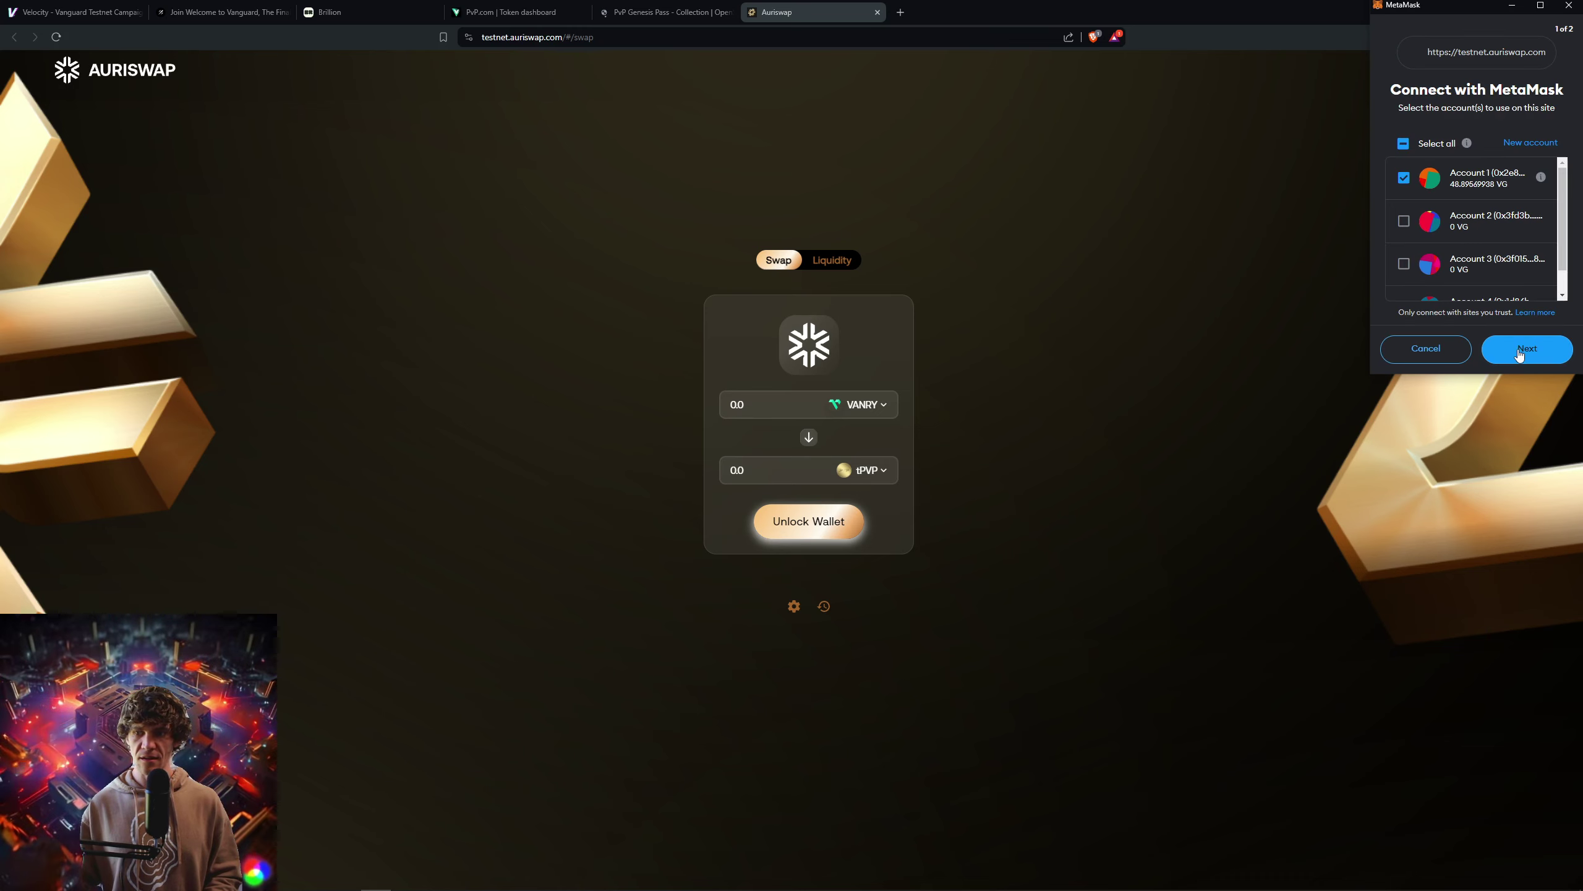
left_click(1519, 349)
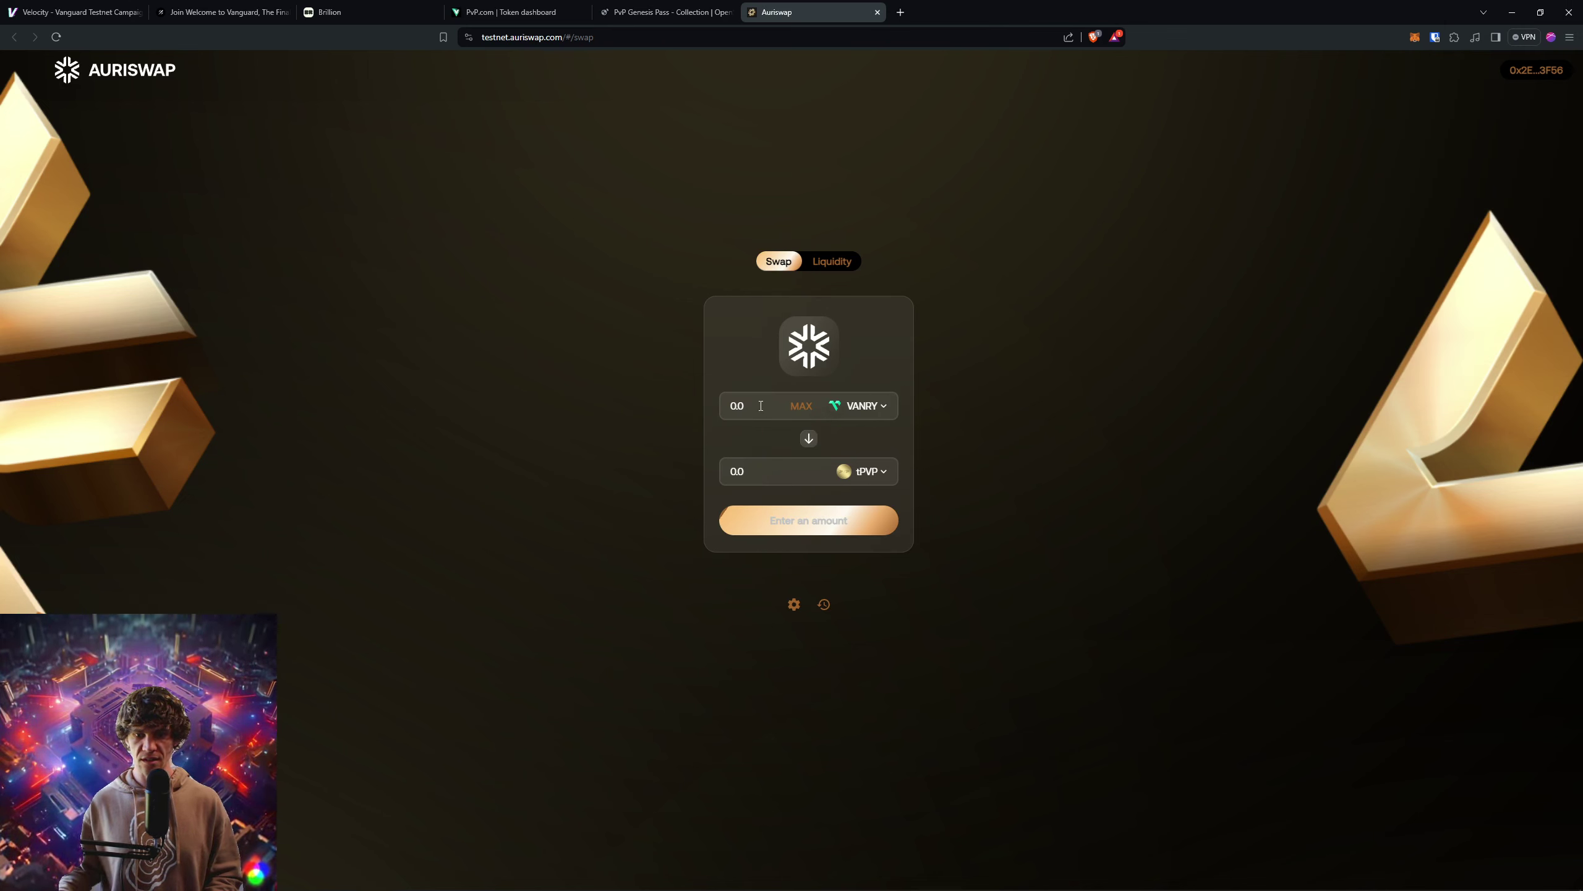
type("2")
Step: Correct the VANRY swap amount and look over the token list and liquidity pools
key("BackSpace")
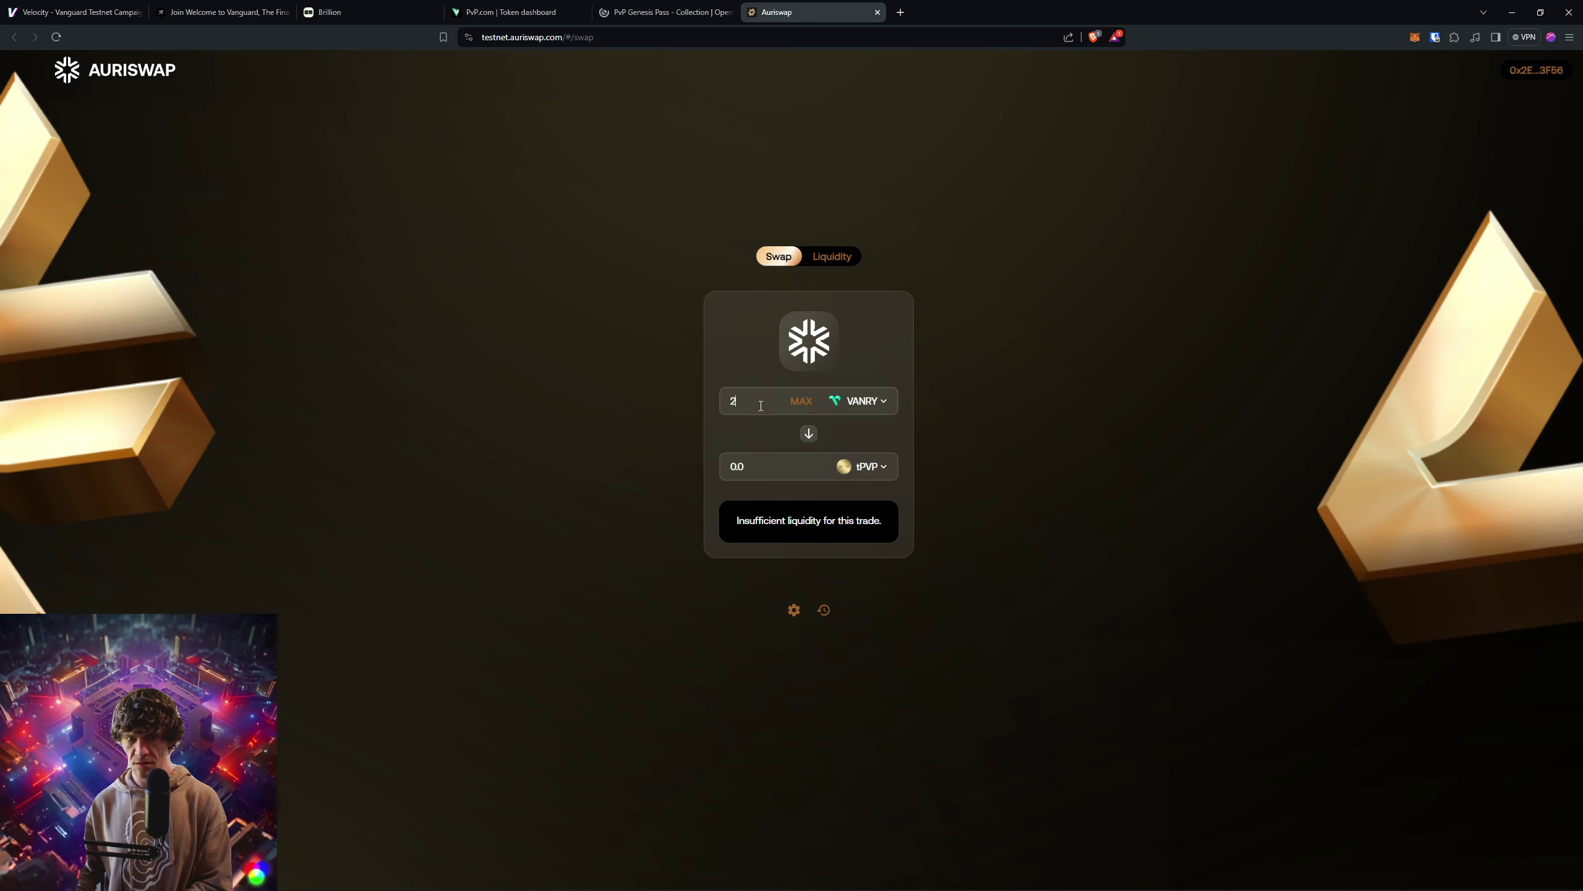
type("5")
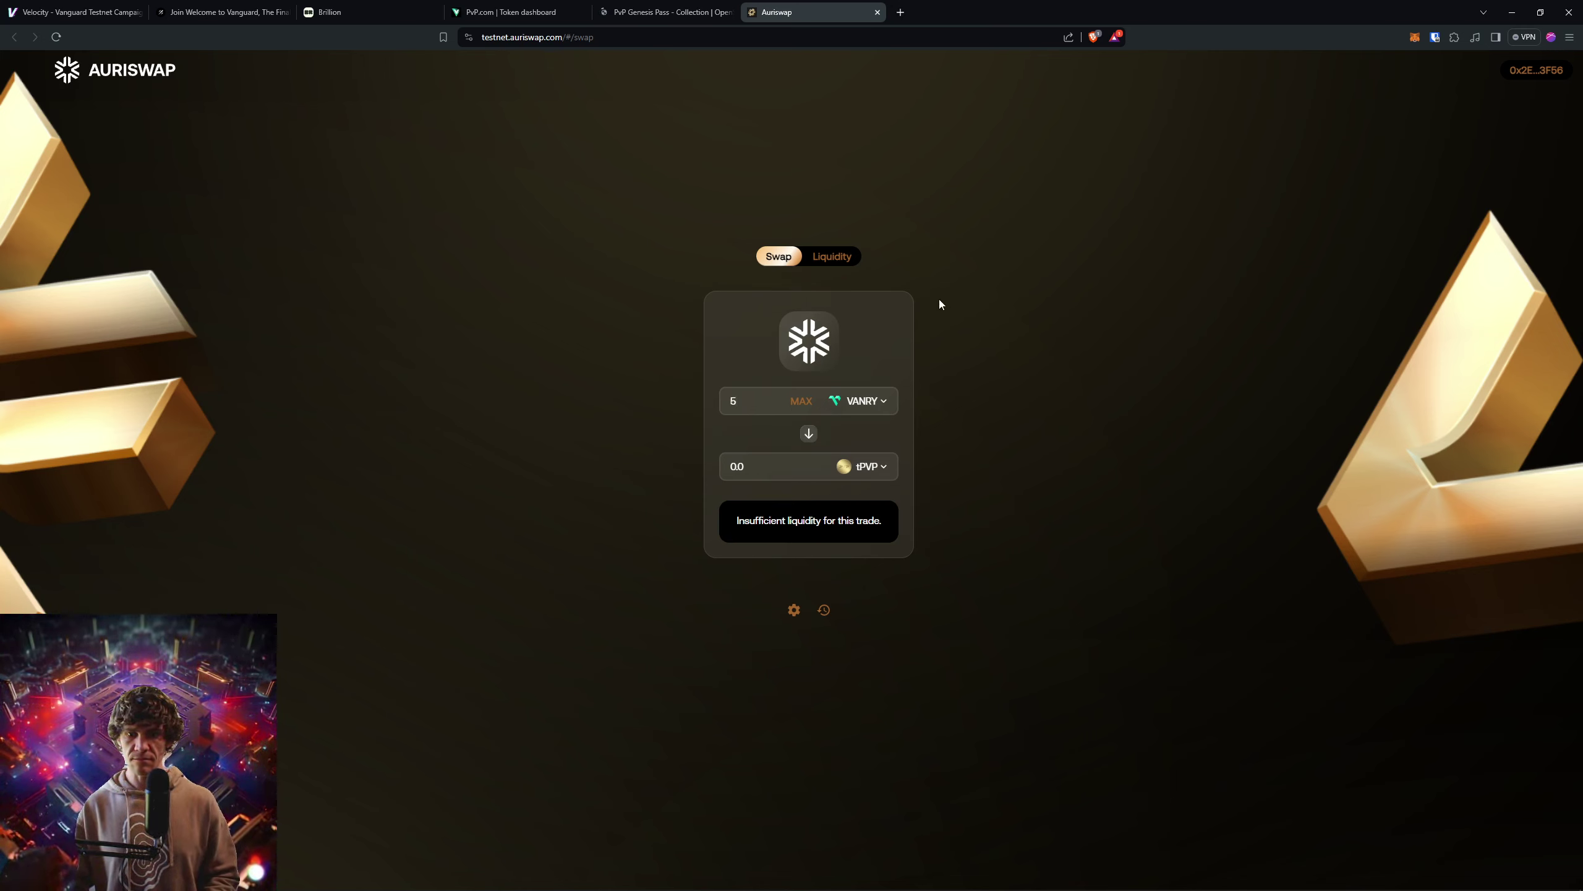
left_click(866, 466)
left_click(1055, 327)
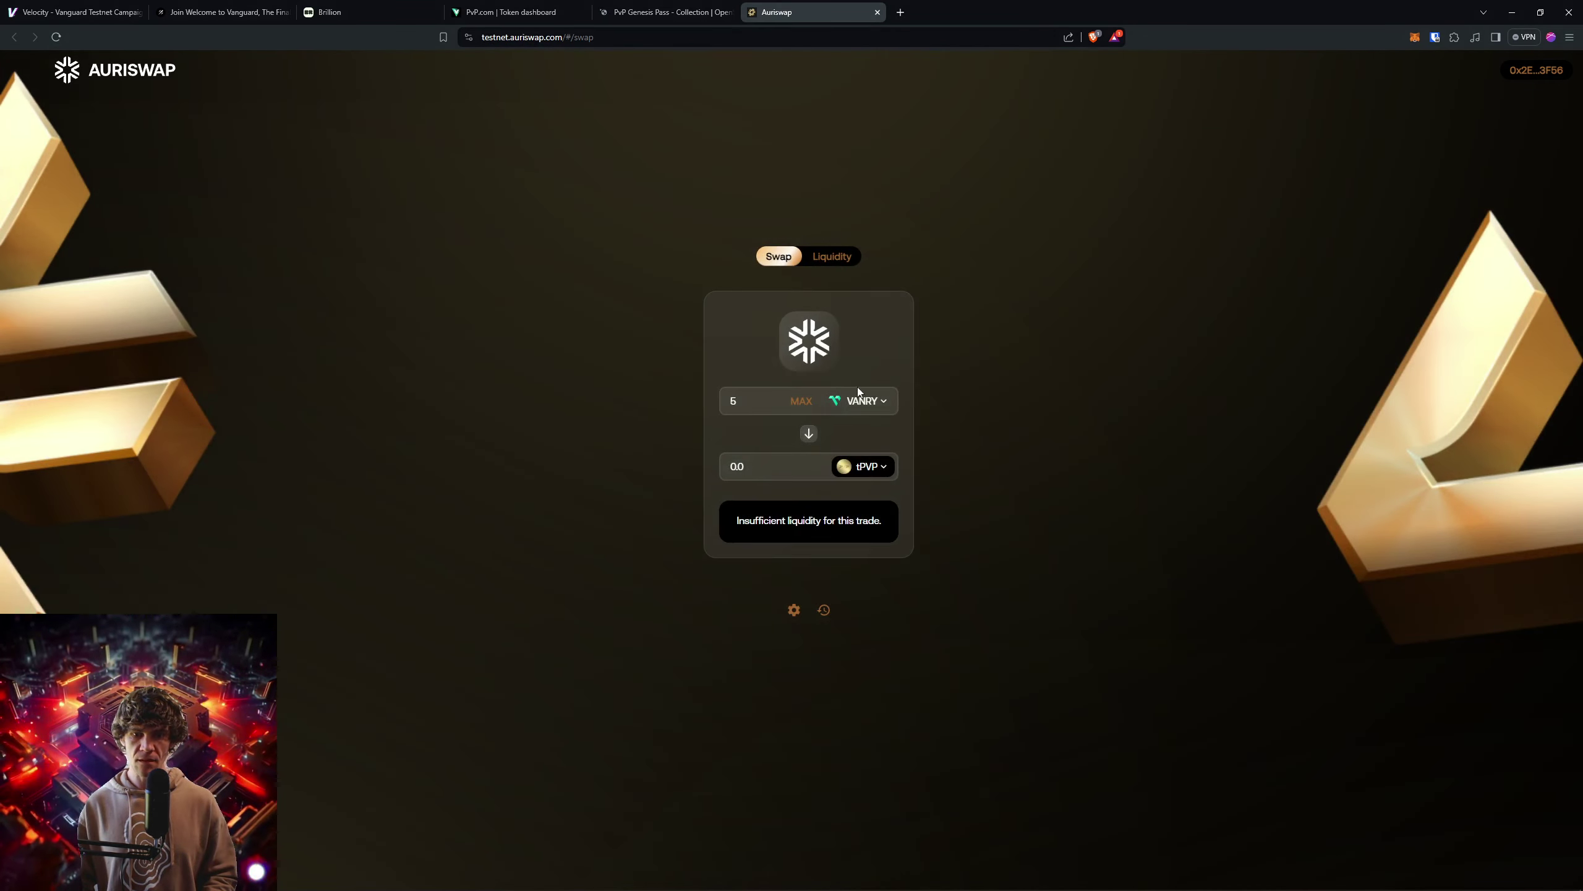
left_click(828, 257)
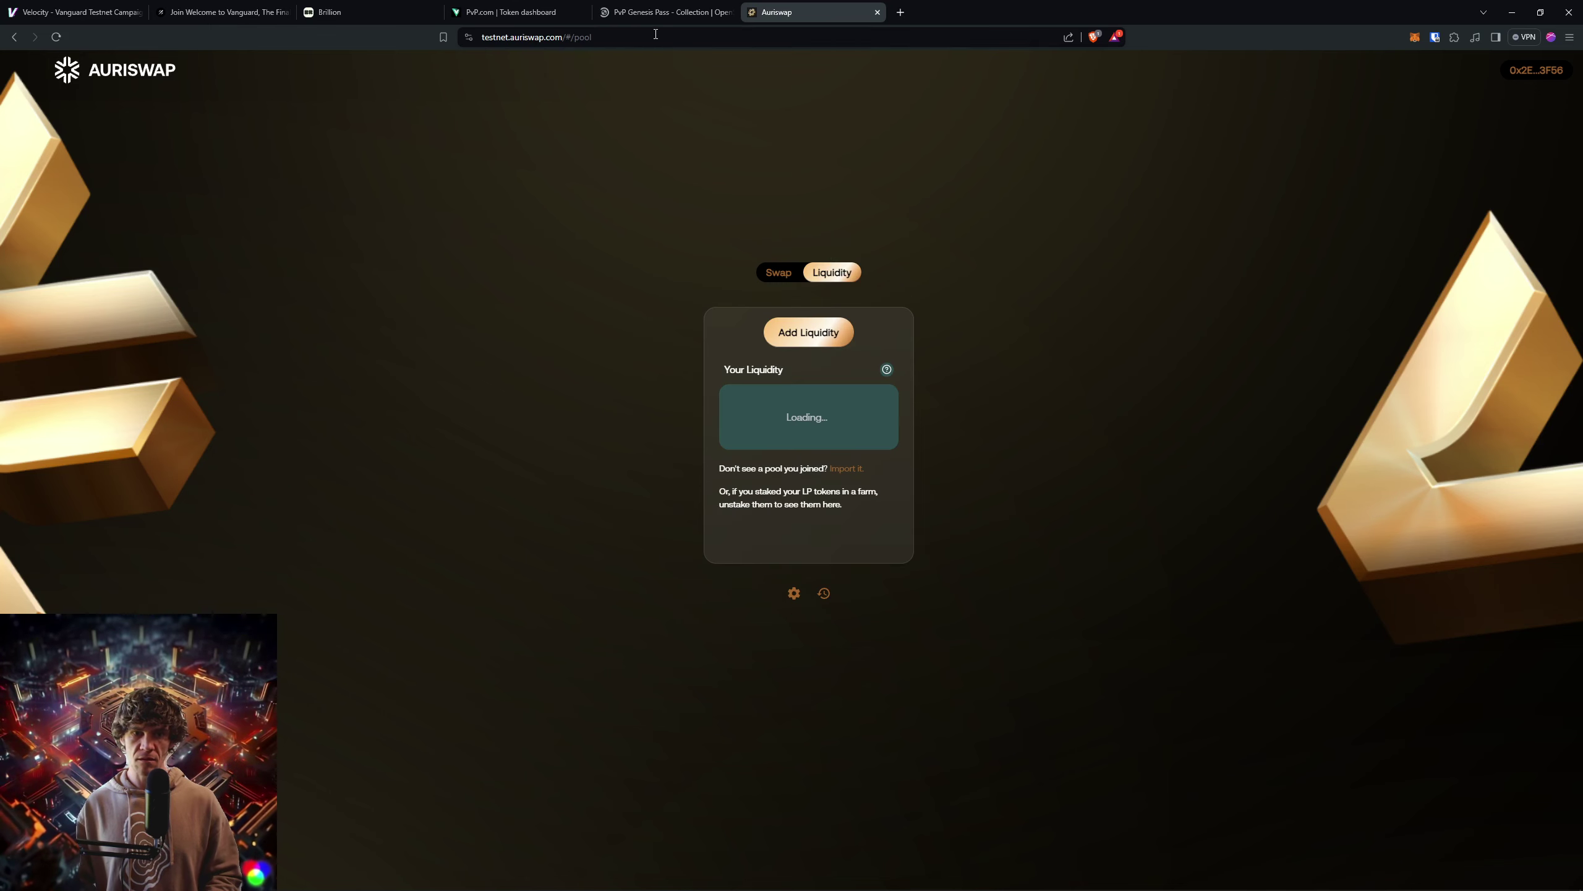
Step: With 48.8966 VANRY entered, choose tPVP again as the token to receive
left_click(607, 13)
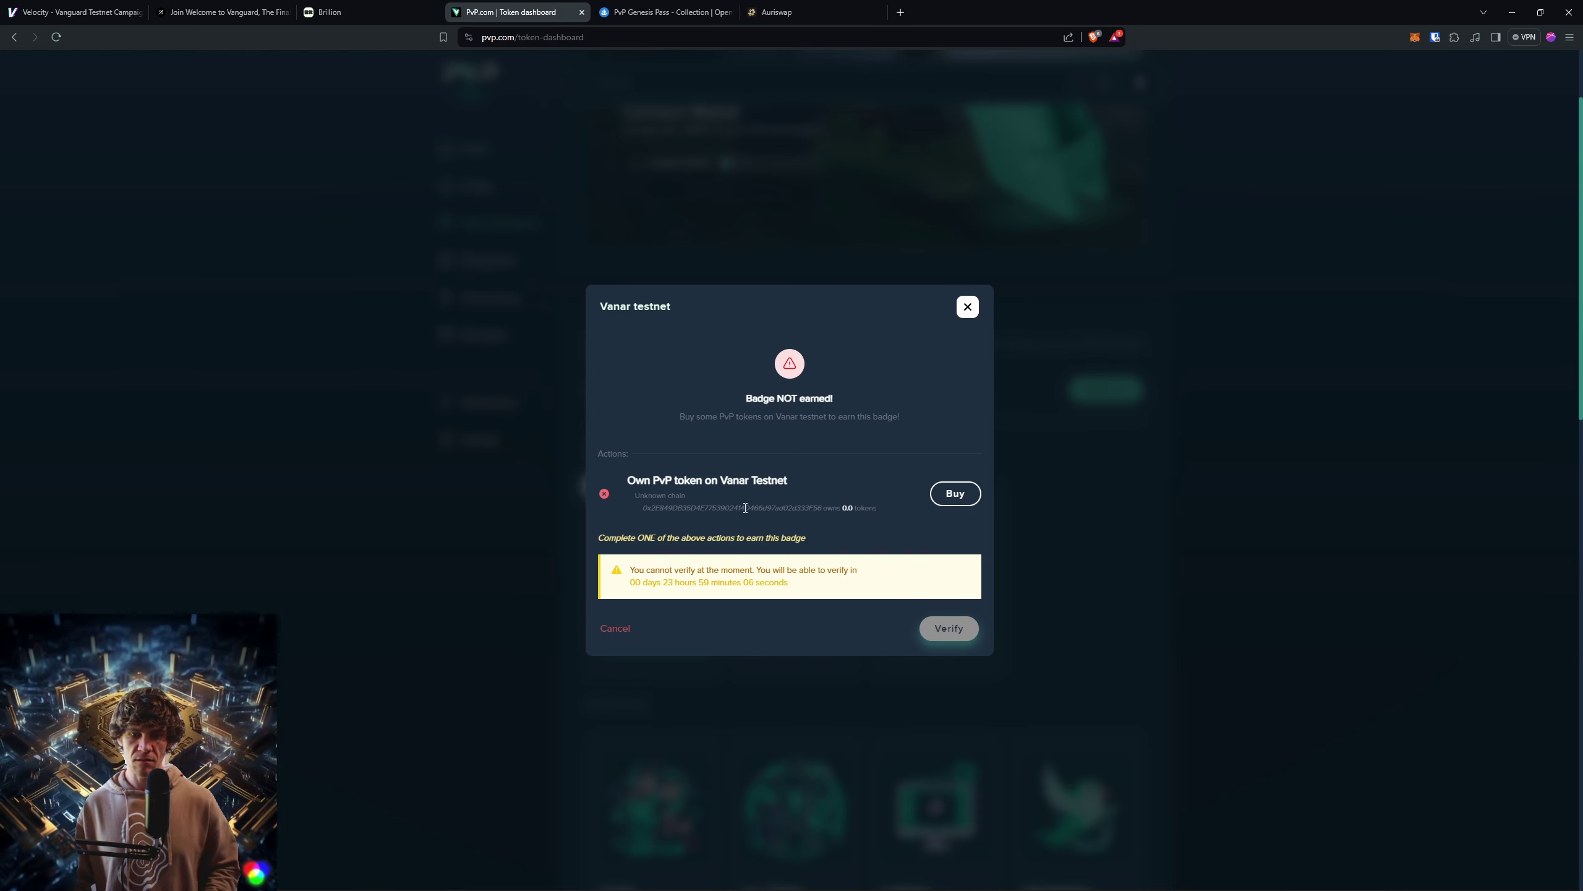
left_click(779, 11)
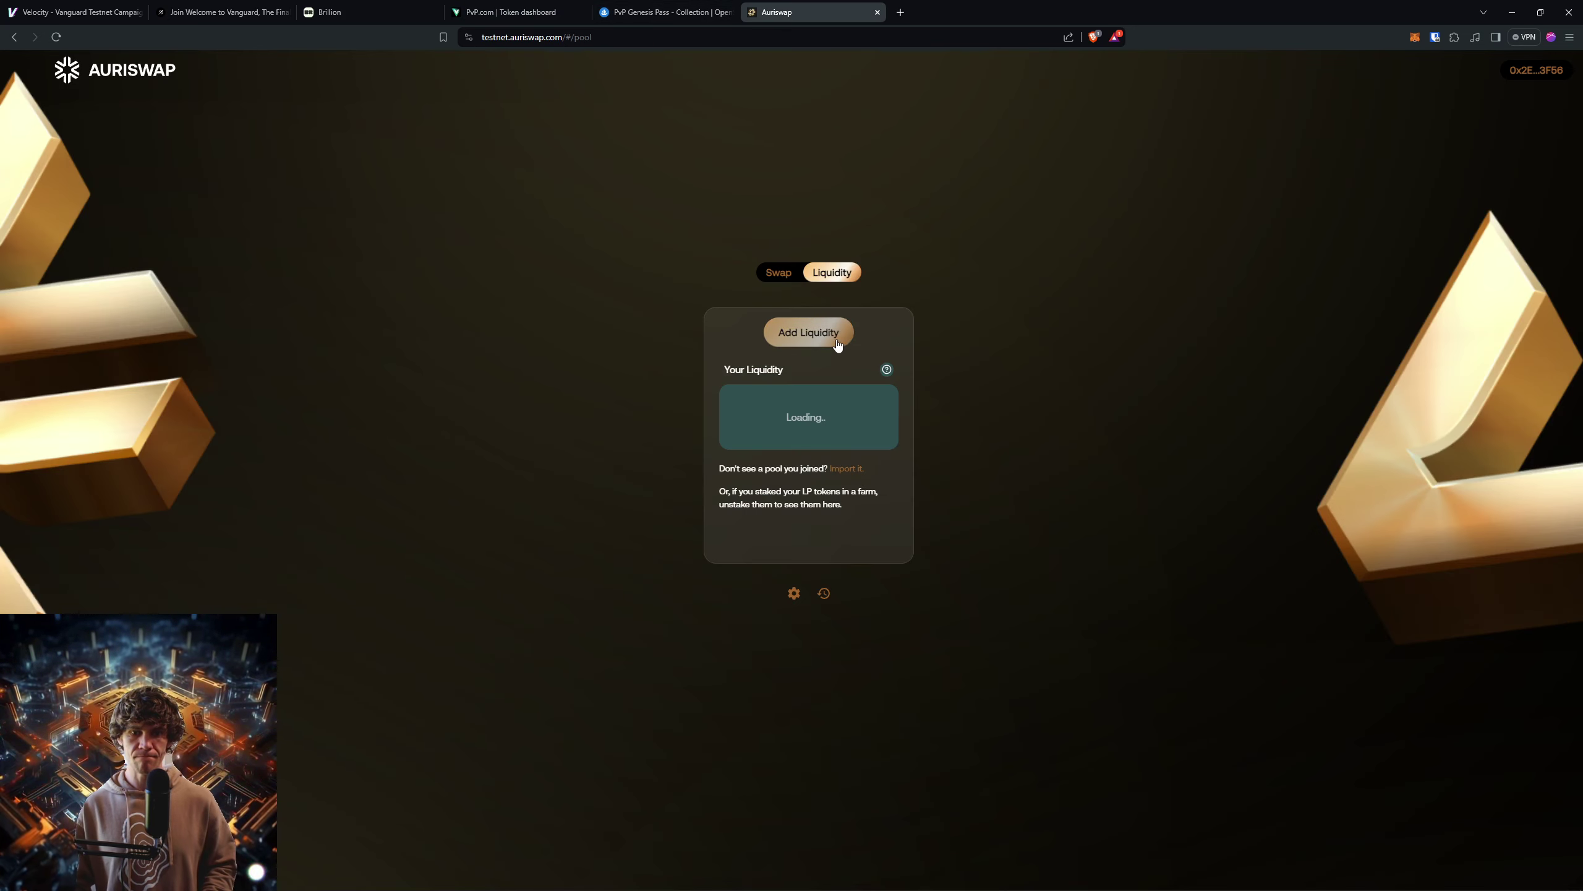
left_click(778, 263)
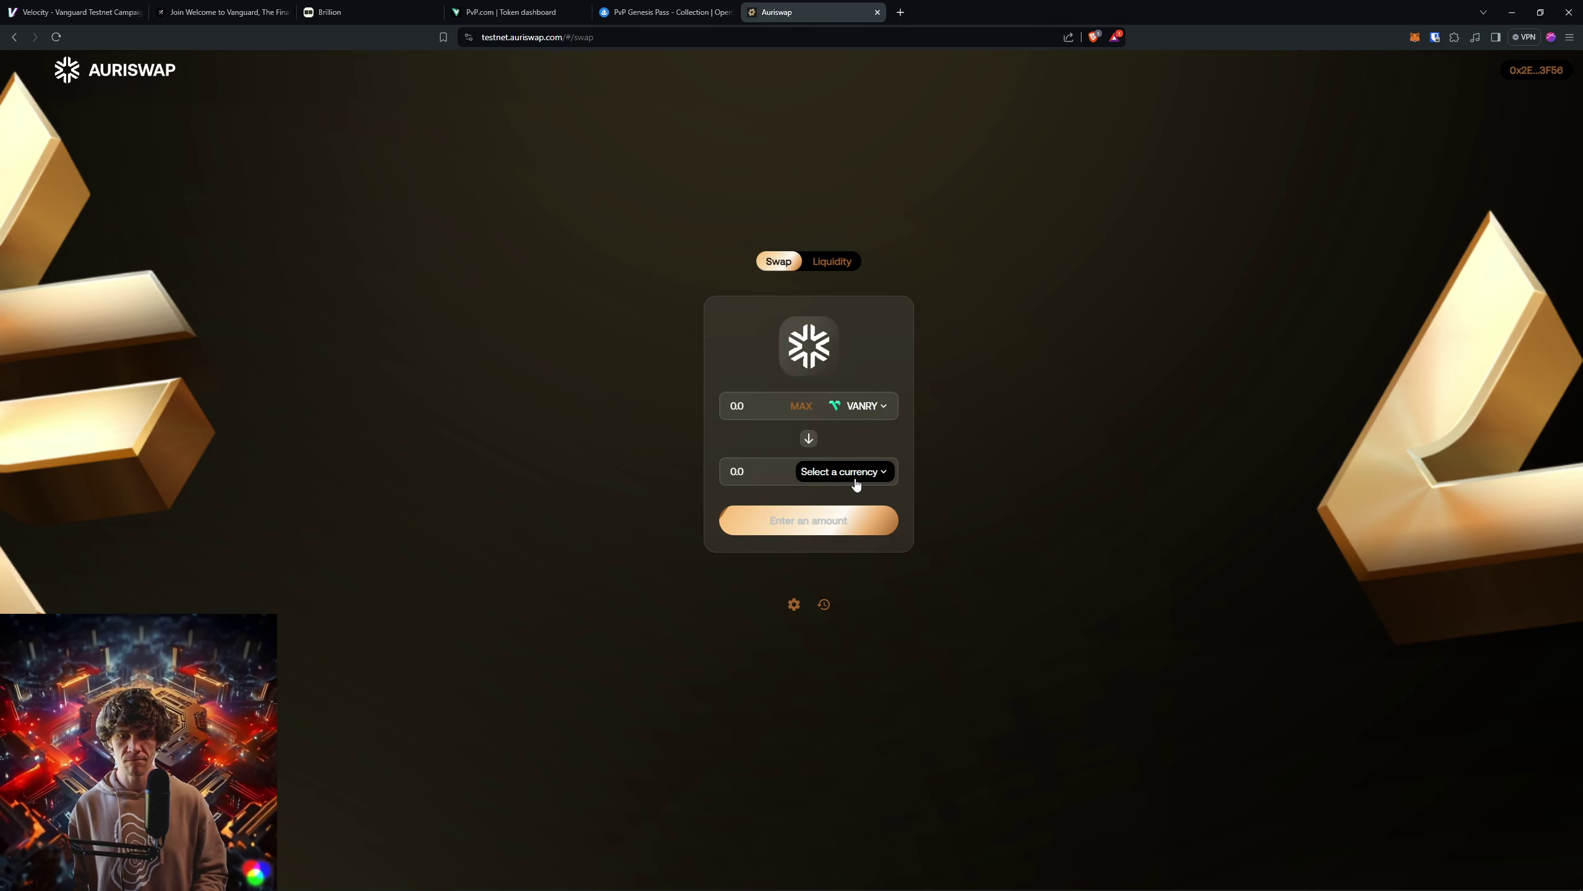
left_click(849, 480)
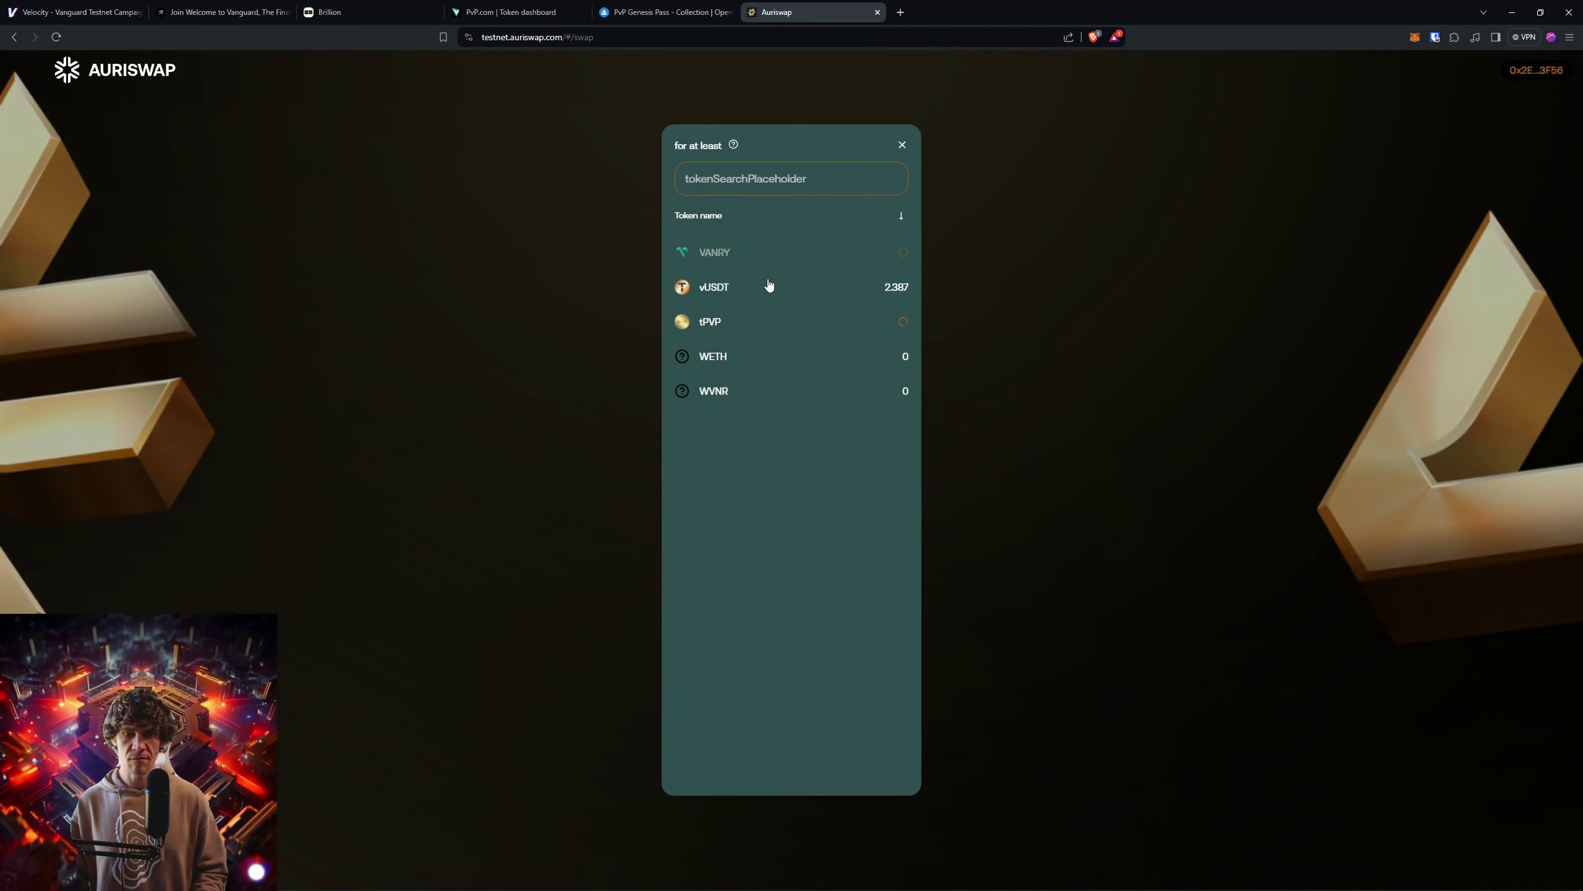
left_click(738, 325)
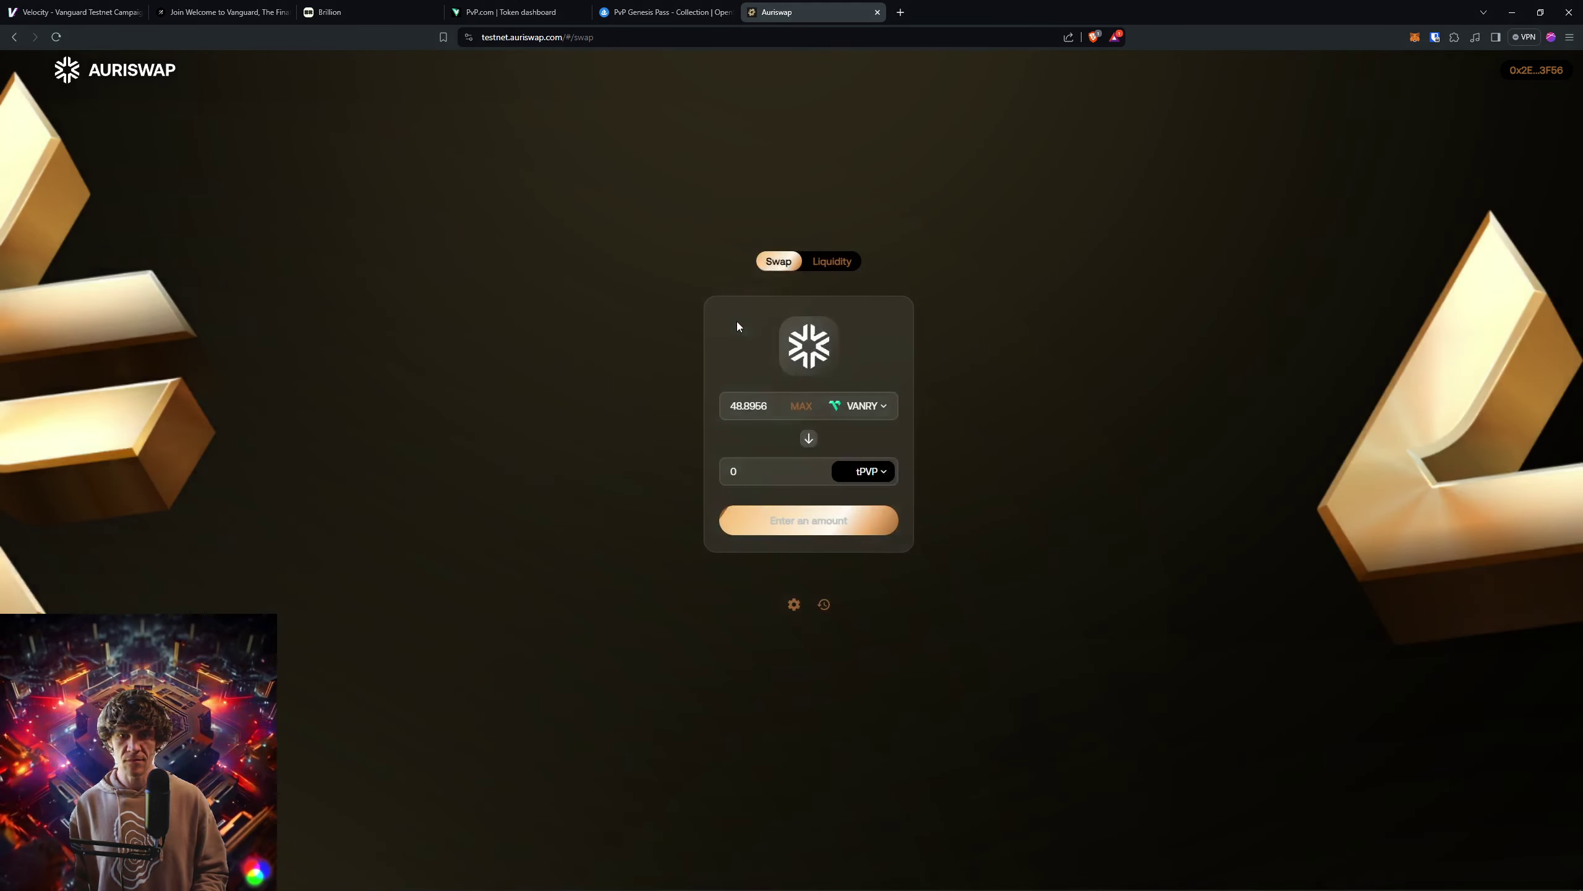
Step: Swap 5 VANRY for about 24.86 tPVP and approve the transaction in MetaMask
left_click(766, 472)
type("5")
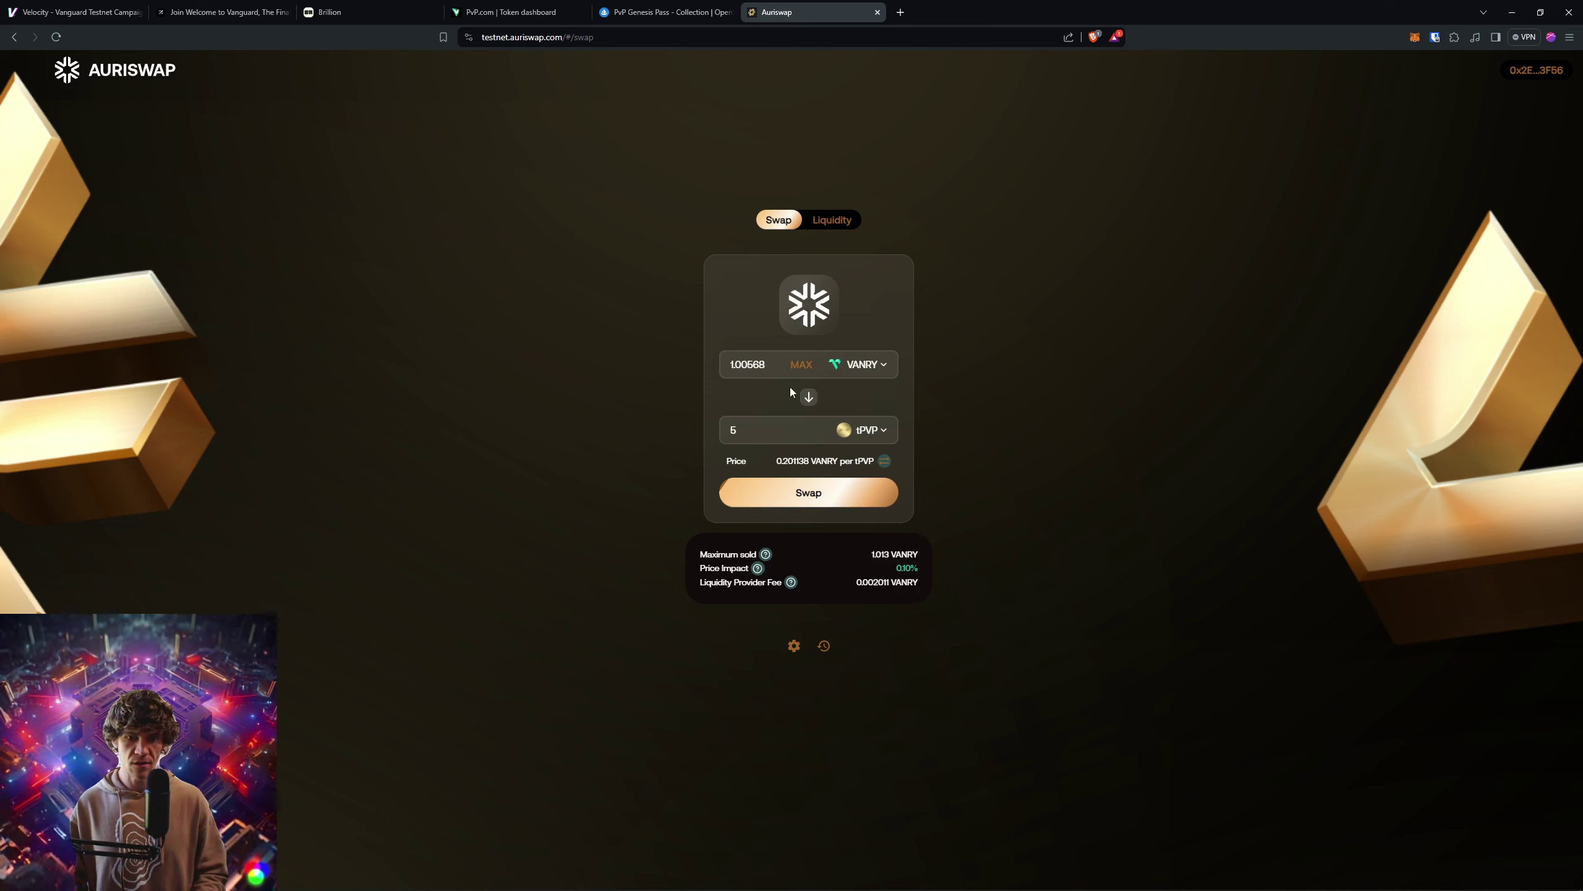
double_click(757, 367)
type("5")
left_click(794, 493)
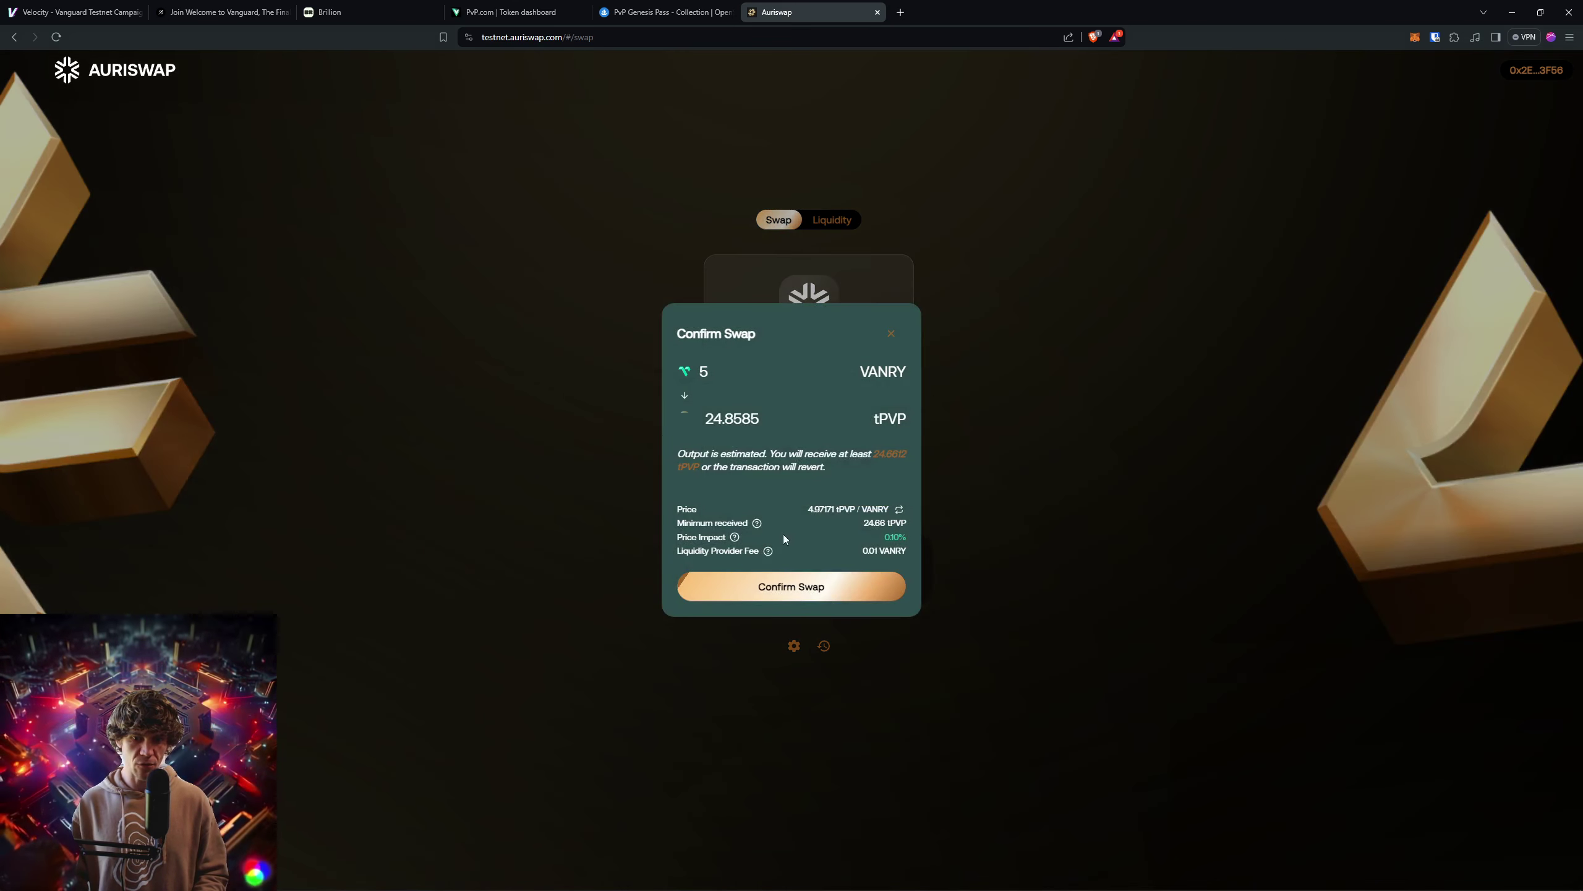
left_click(779, 585)
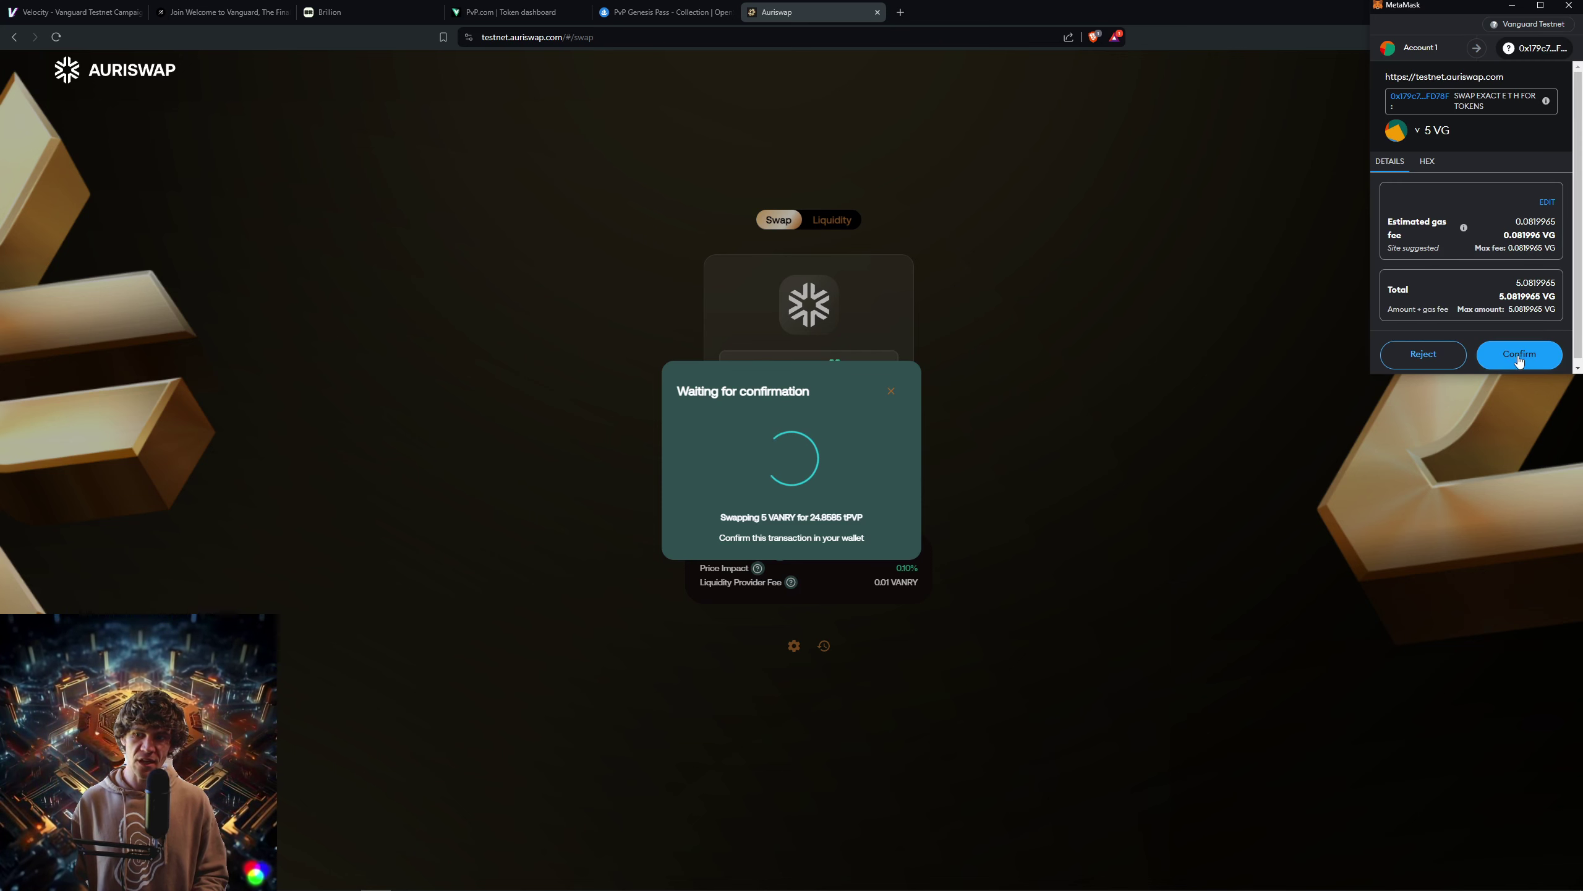
left_click(1519, 355)
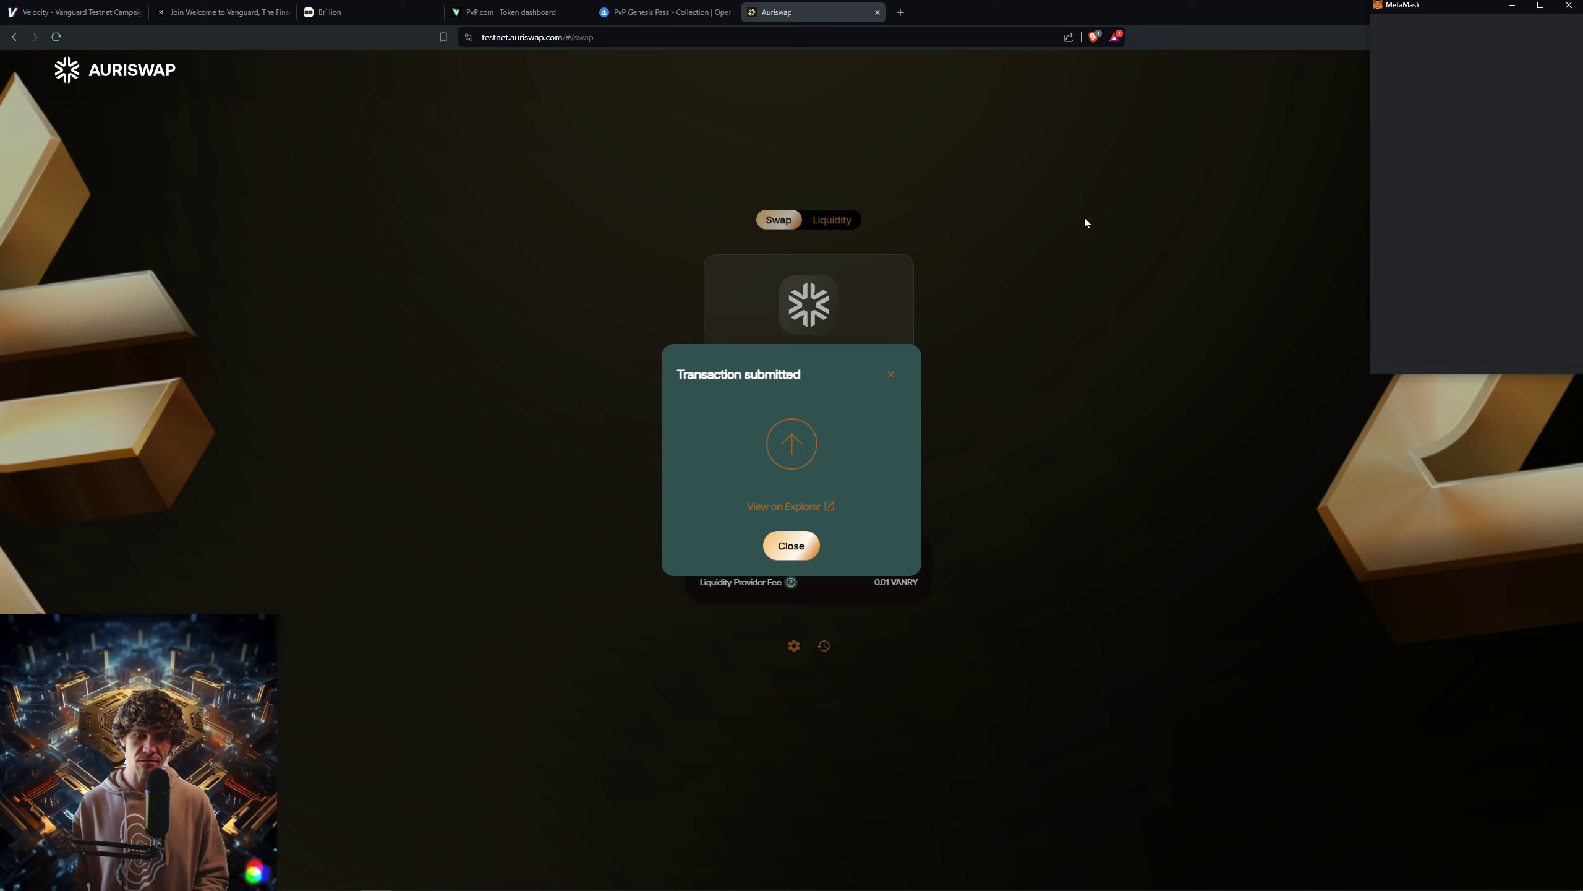
left_click(896, 378)
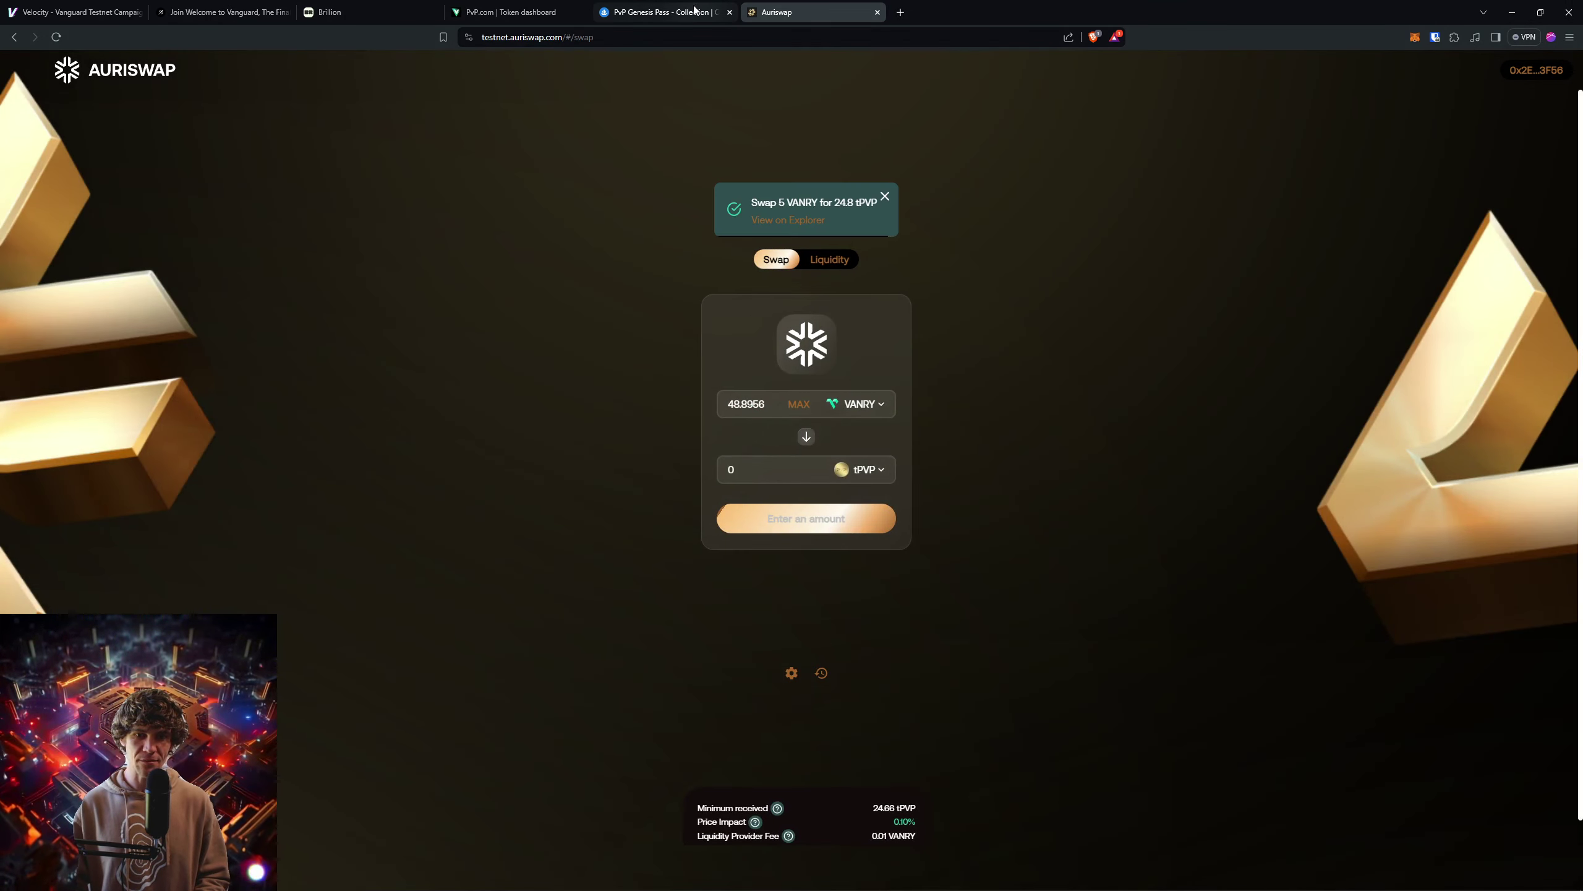
left_click(678, 13)
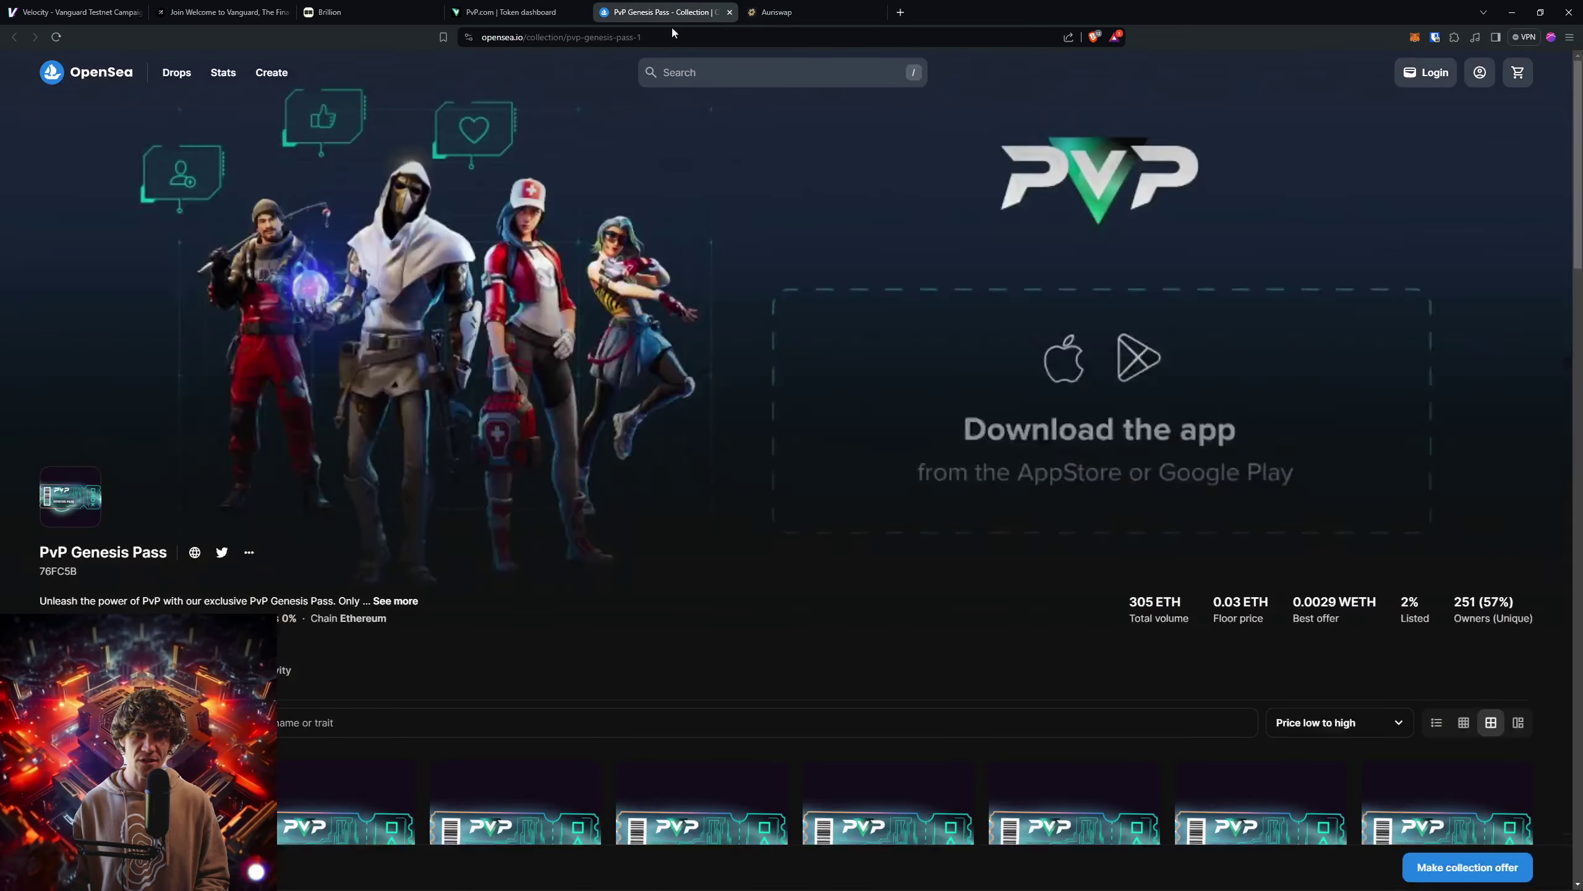
left_click(815, 17)
left_click(501, 13)
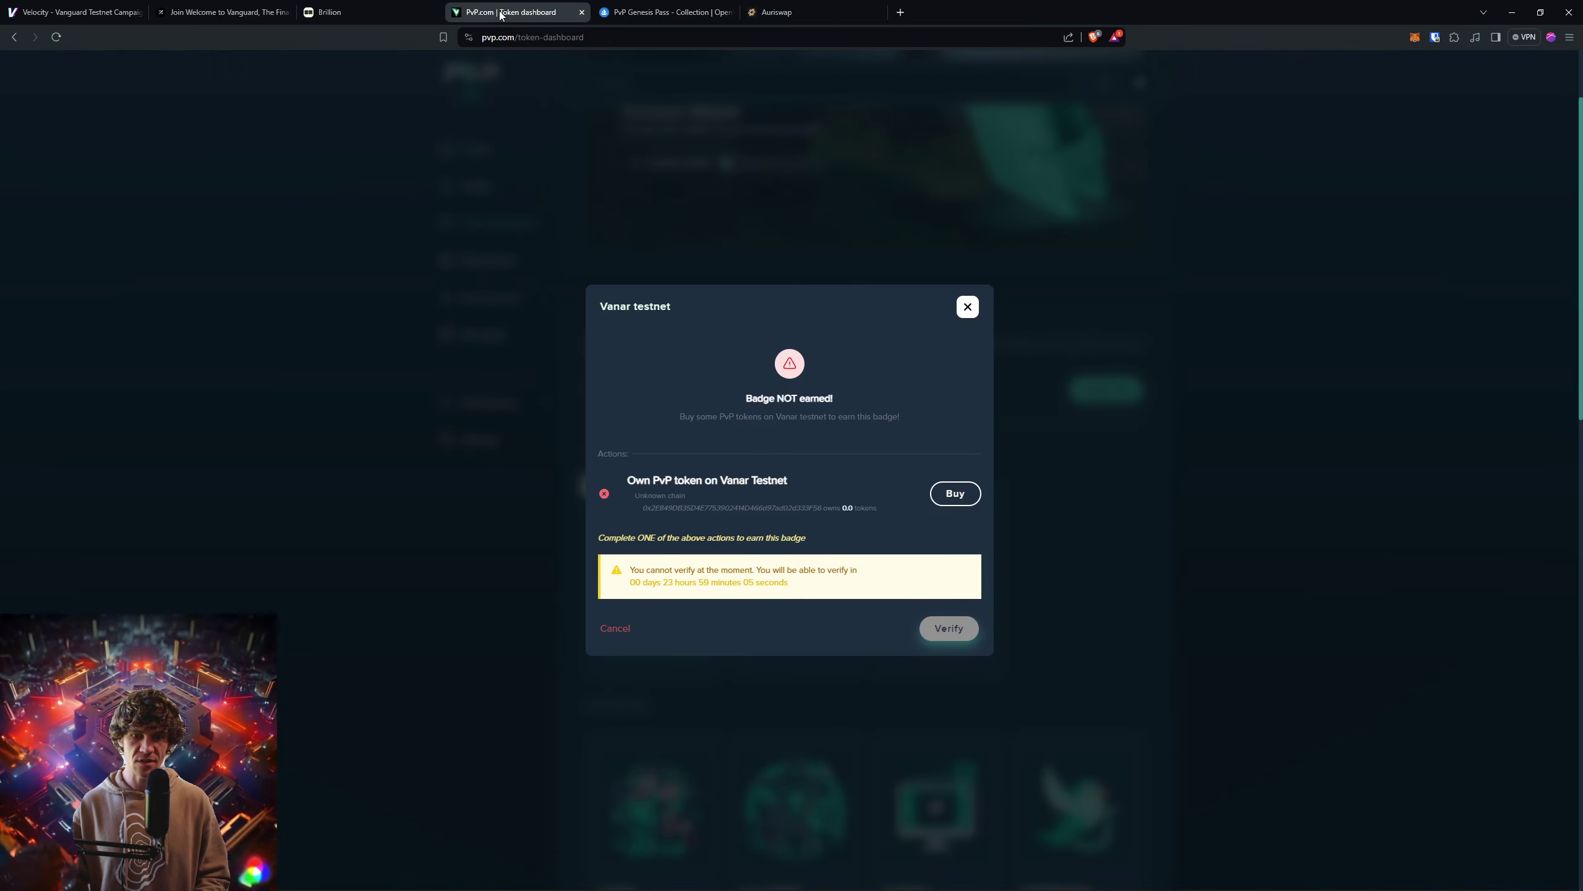
left_click(968, 310)
left_click(927, 545)
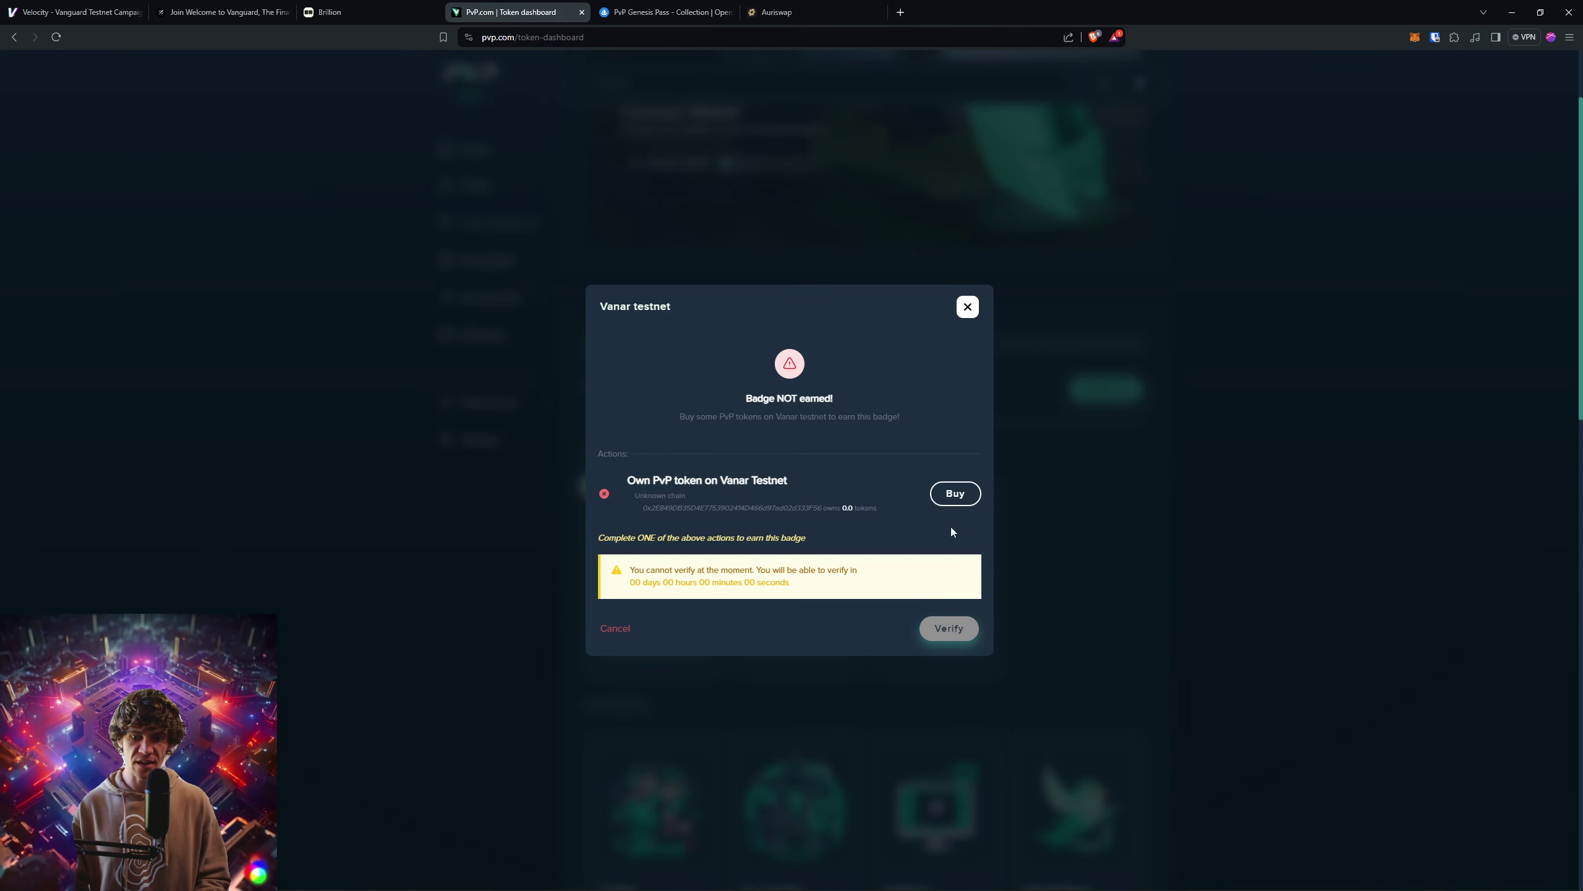
left_click(1112, 472)
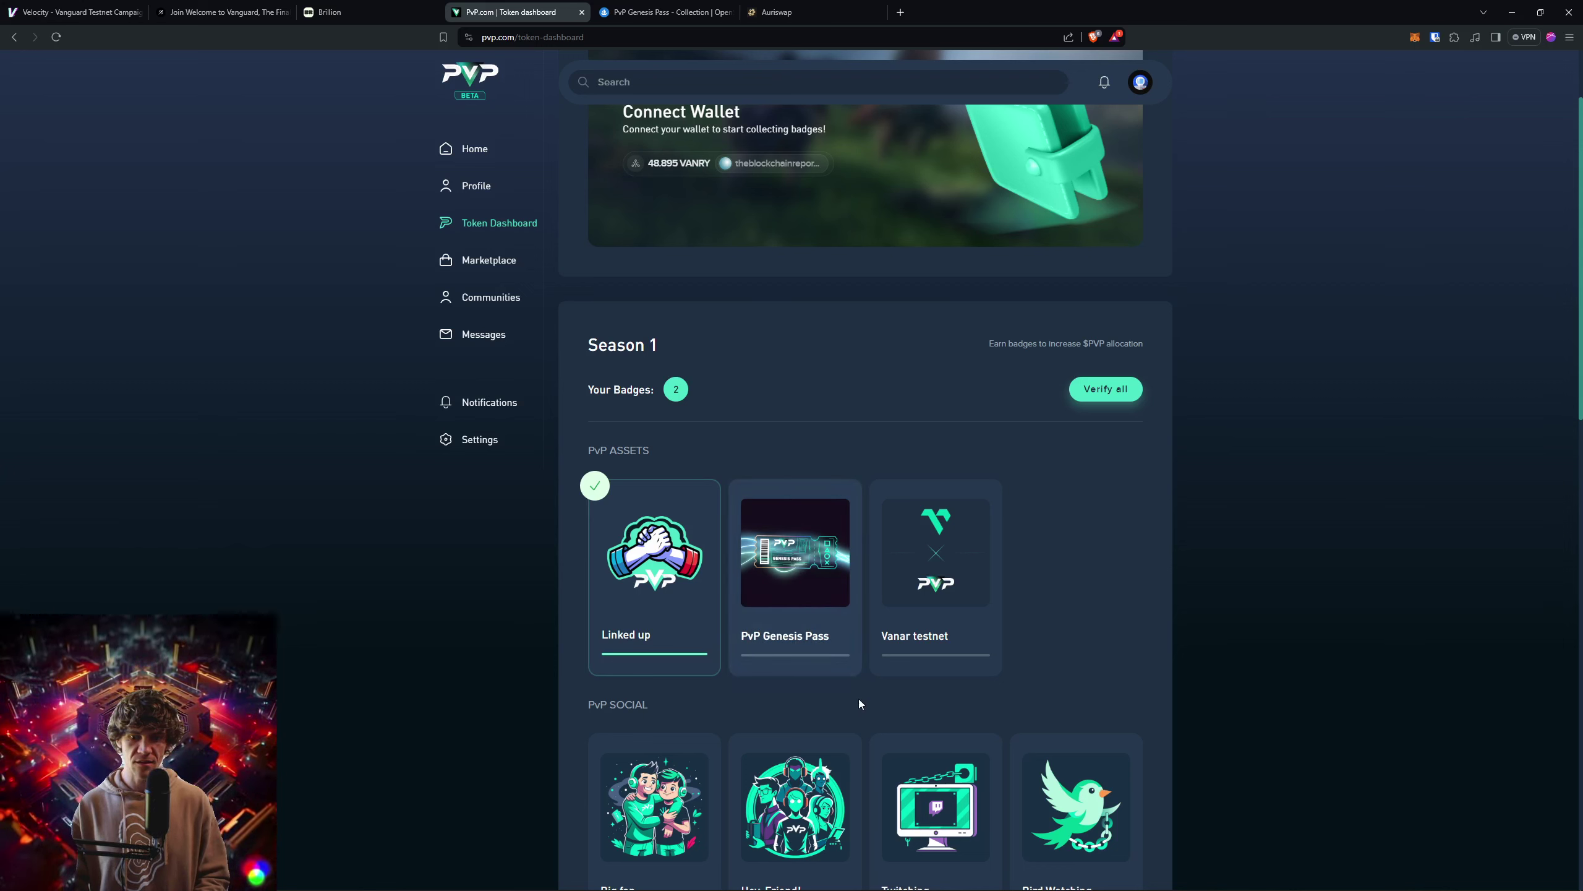
left_click(956, 569)
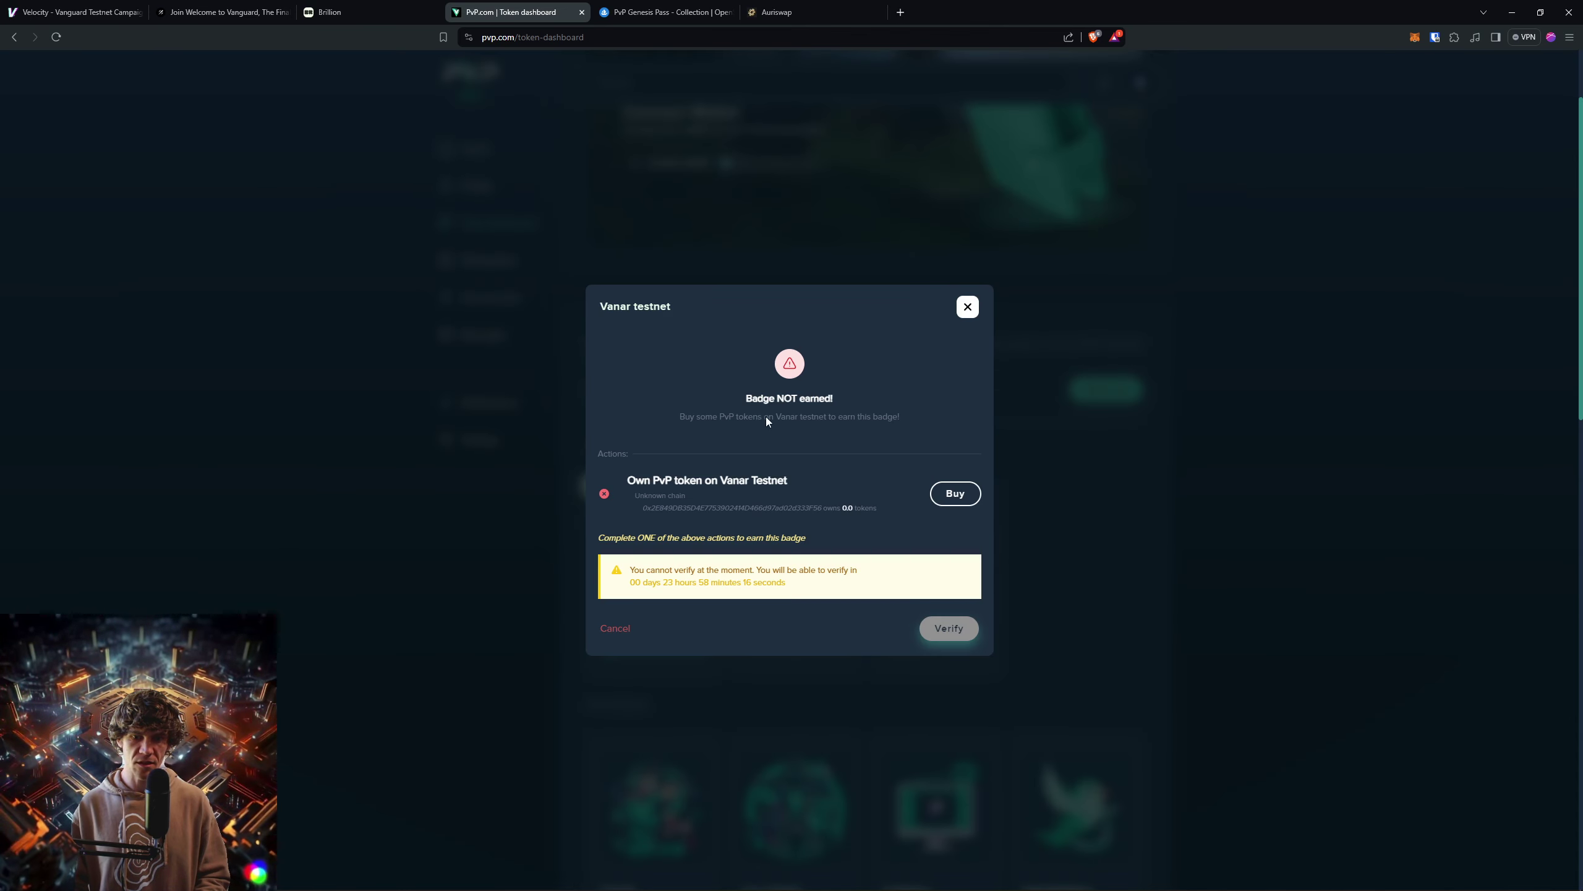
left_click(964, 309)
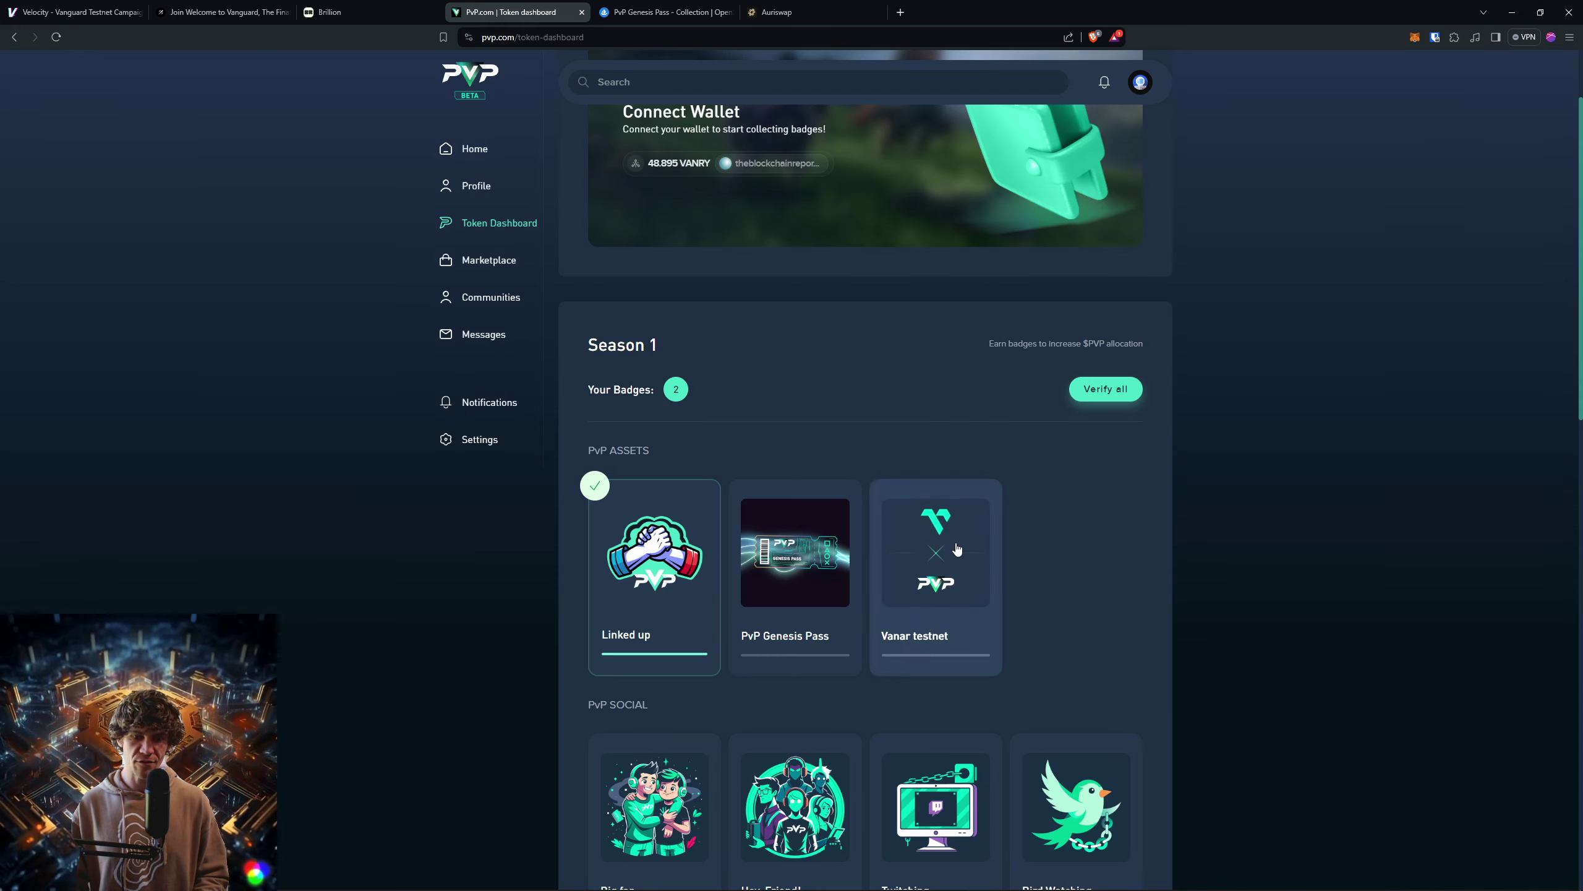
left_click(813, 11)
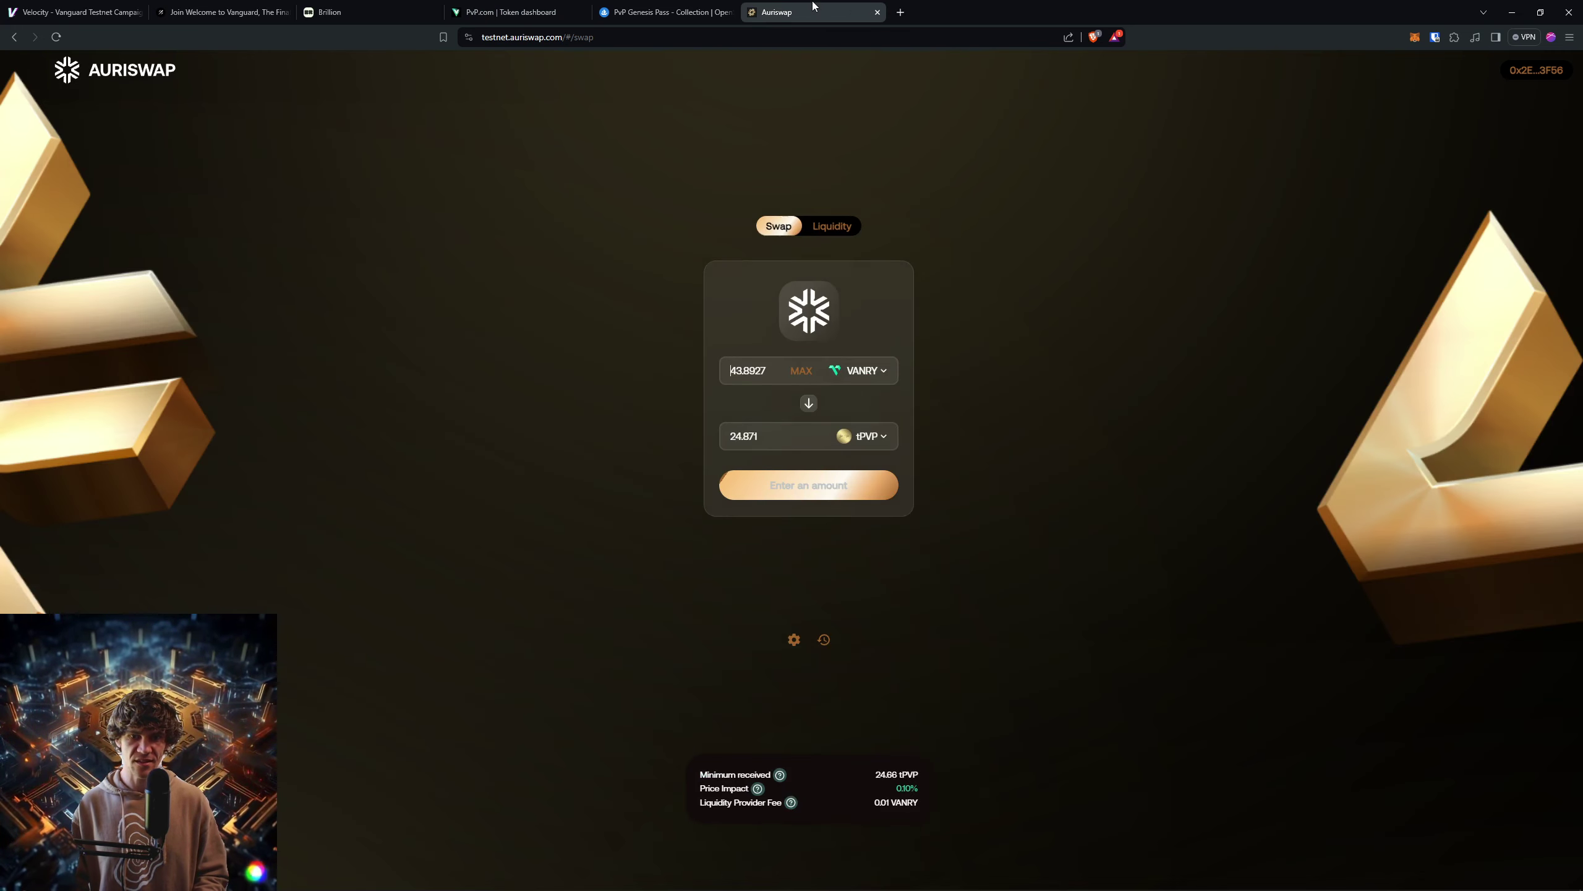
Step: Browse Auriswap's liquidity views and confirm the 24.87 tPVP balance in the token list
left_click(837, 226)
left_click(810, 329)
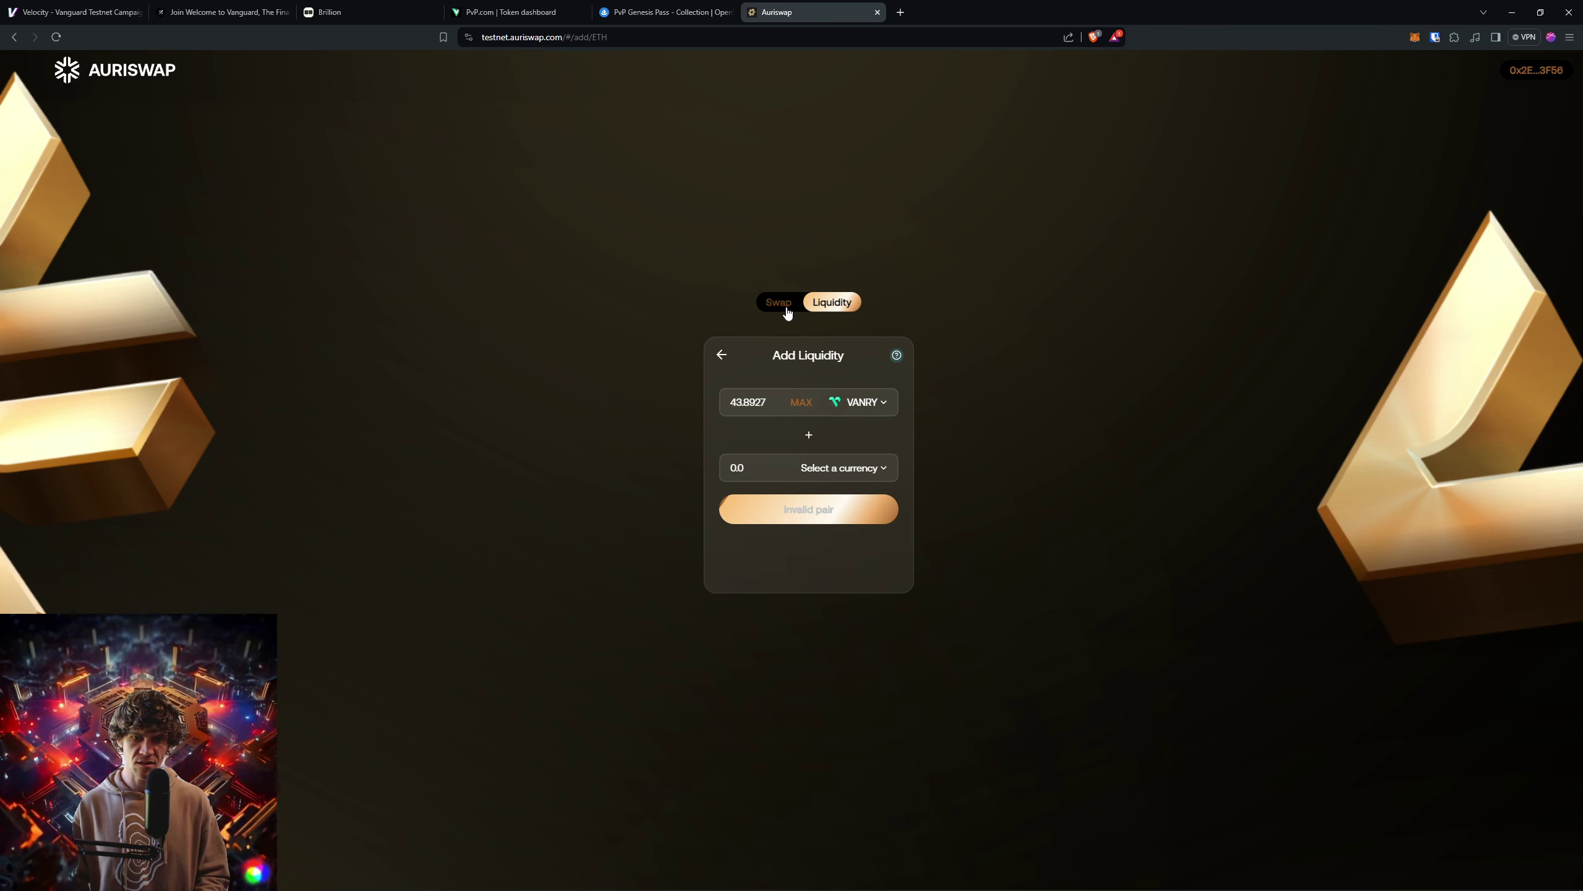
left_click(720, 358)
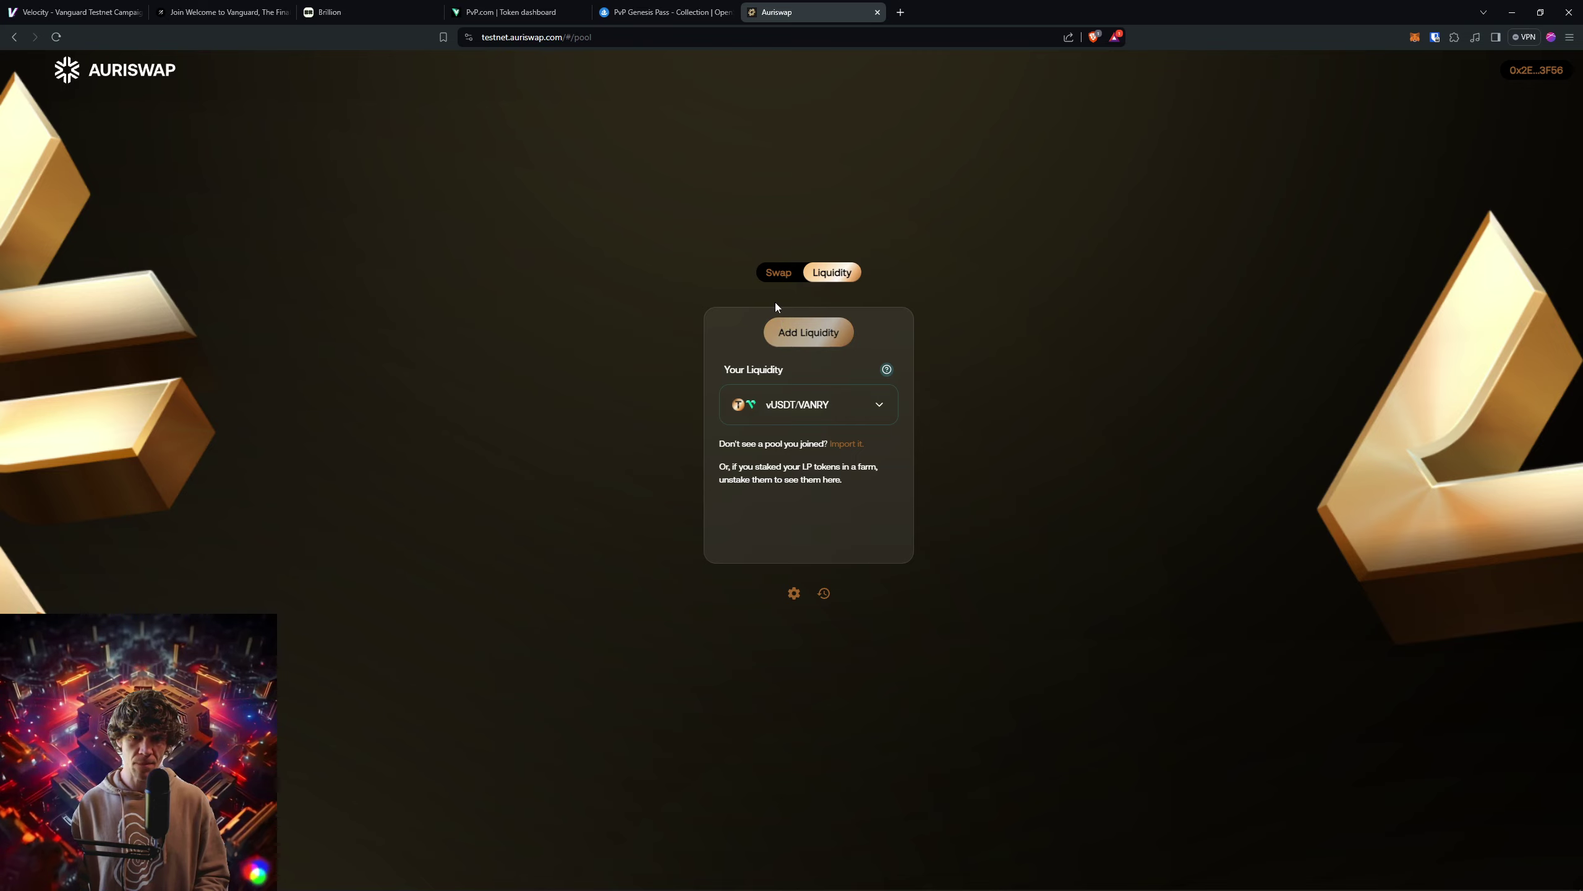
left_click(778, 270)
left_click(862, 471)
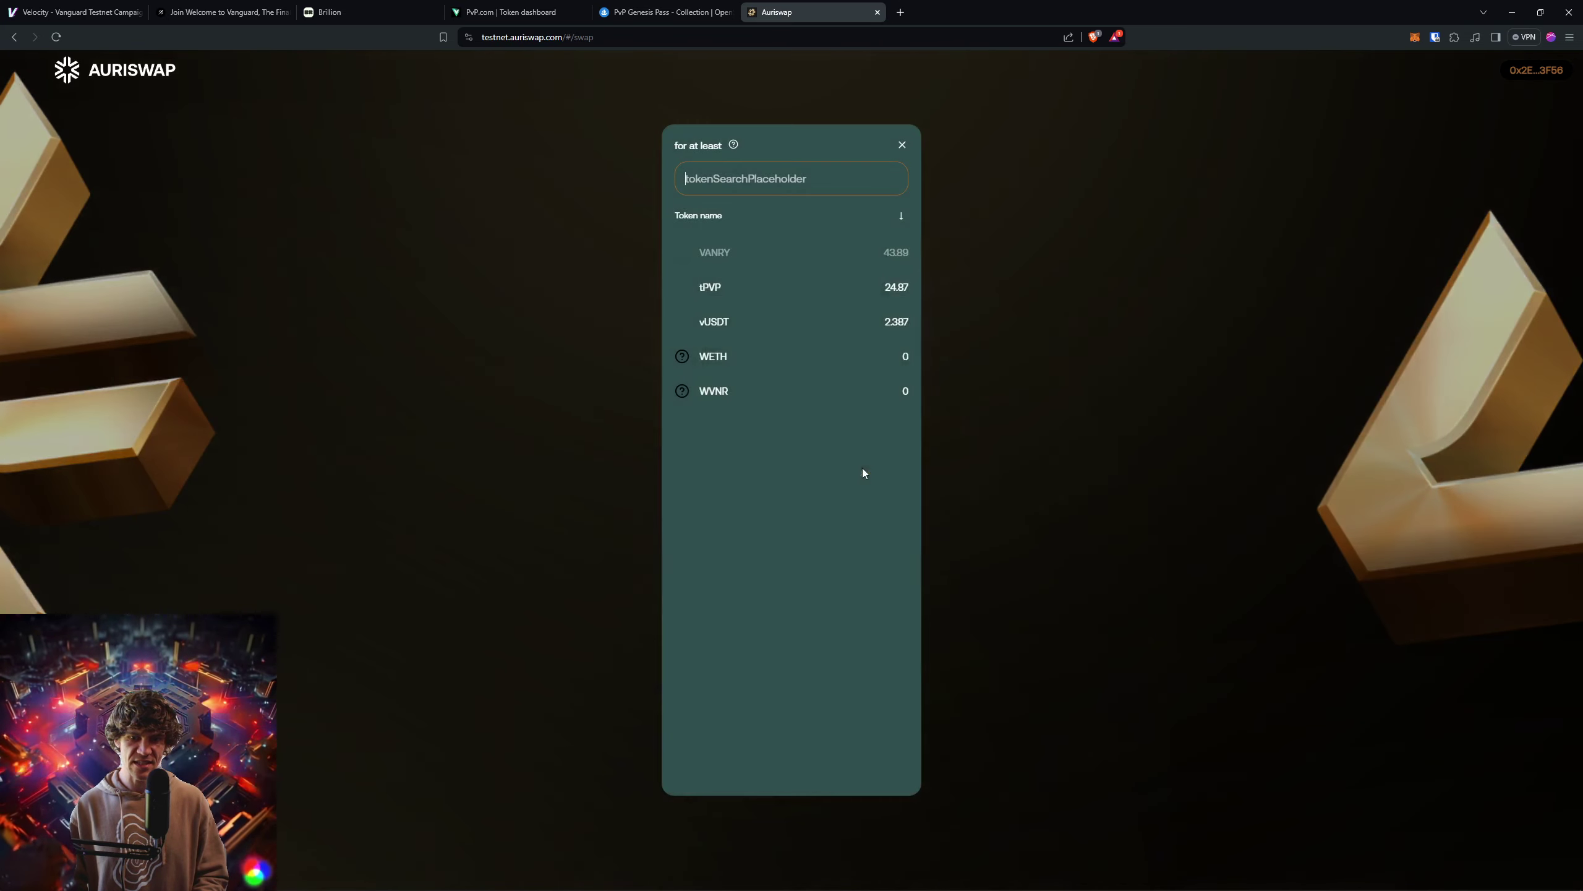
left_click(995, 343)
Step: Close the PvP Genesis Pass OpenSea tab
left_click(636, 7)
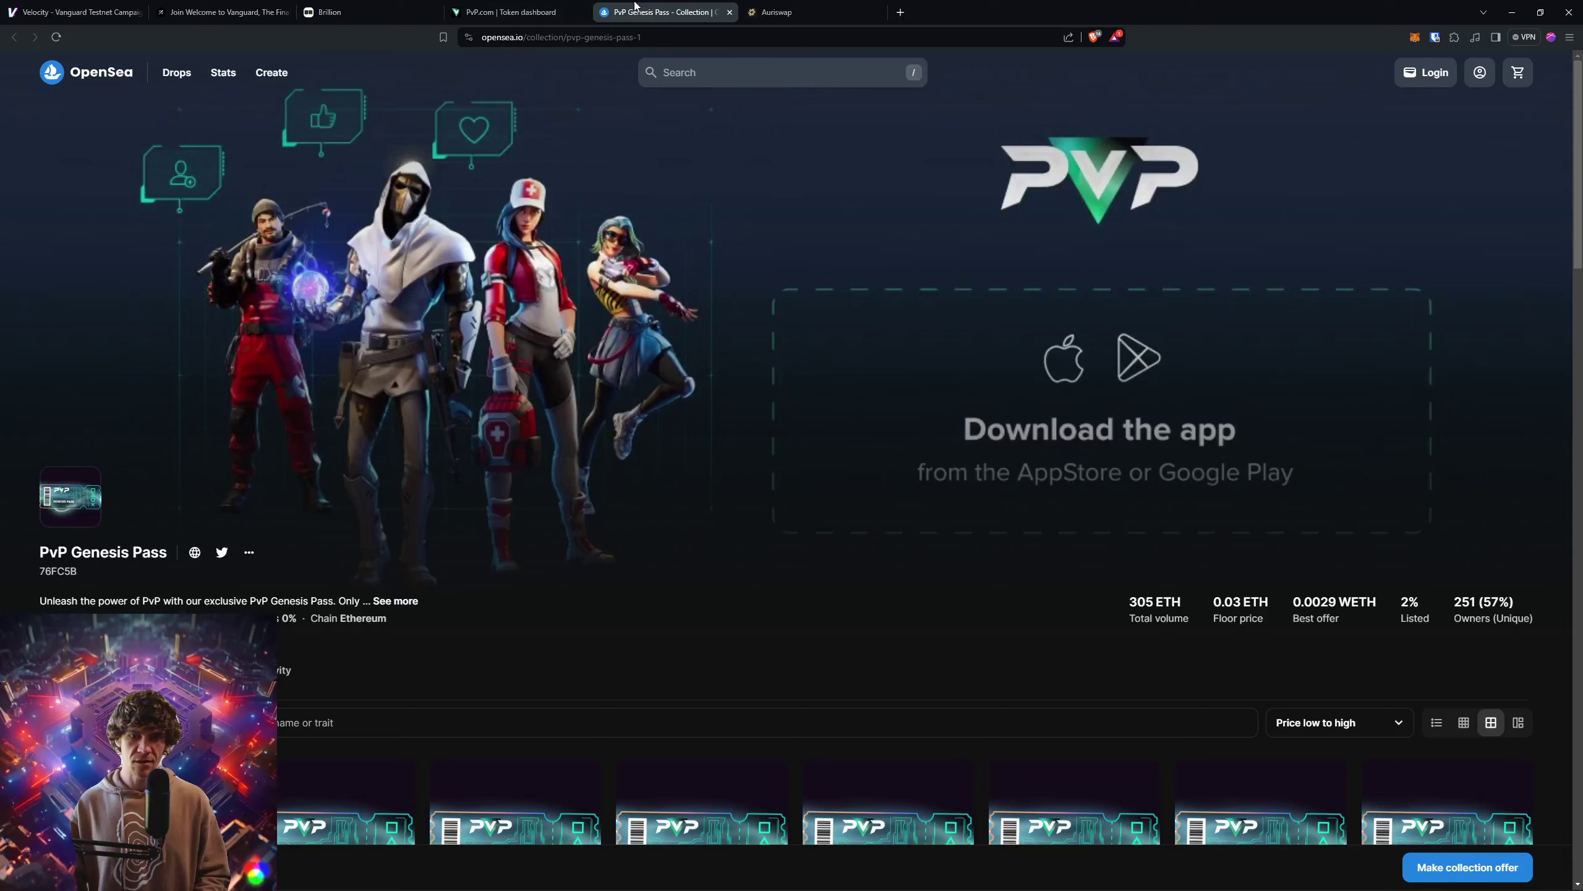
scroll(1388, 263, "down", 3)
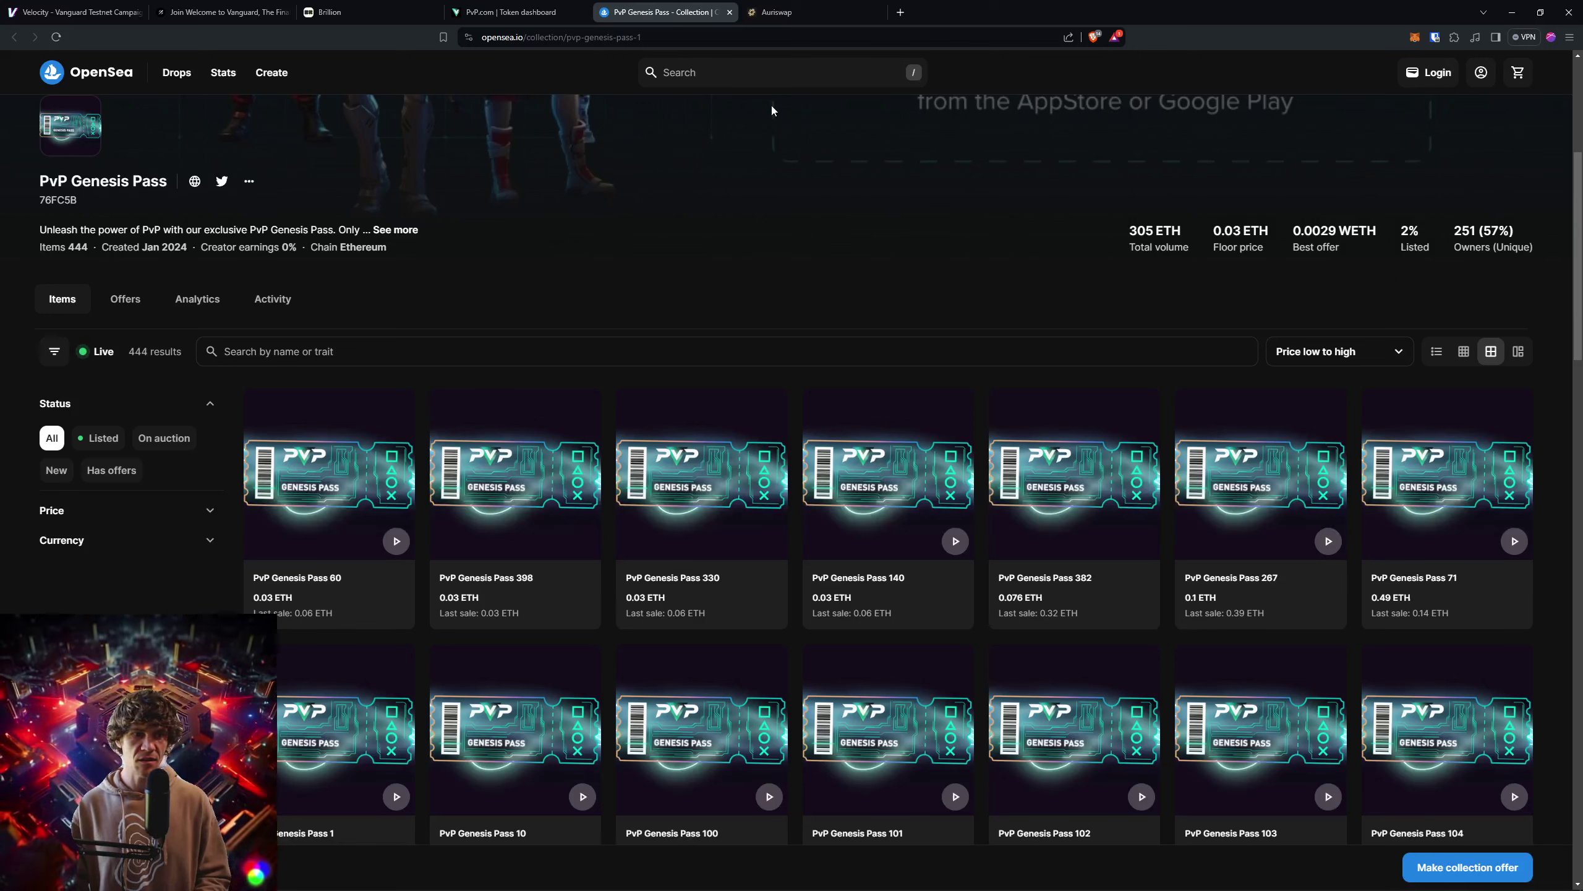
left_click(728, 12)
left_click(511, 15)
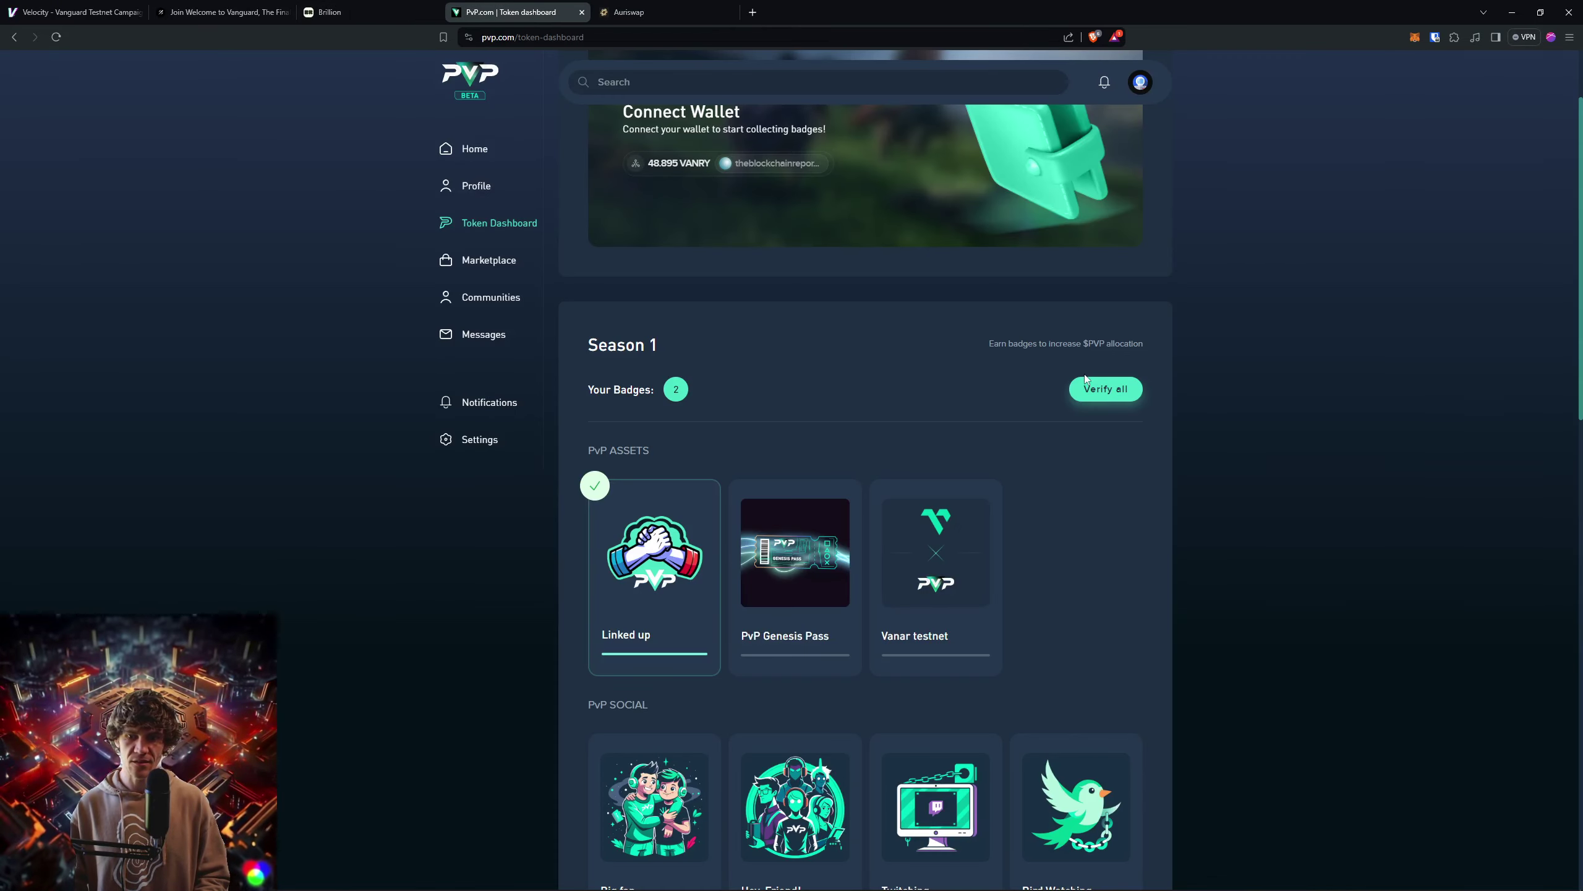
scroll(1322, 484, "down", 3)
scroll(1323, 484, "up", 4)
Step: Reload the Vanar Velocity campaign (F5) so the PVP and tPVP trading tasks show Completed
left_click(385, 15)
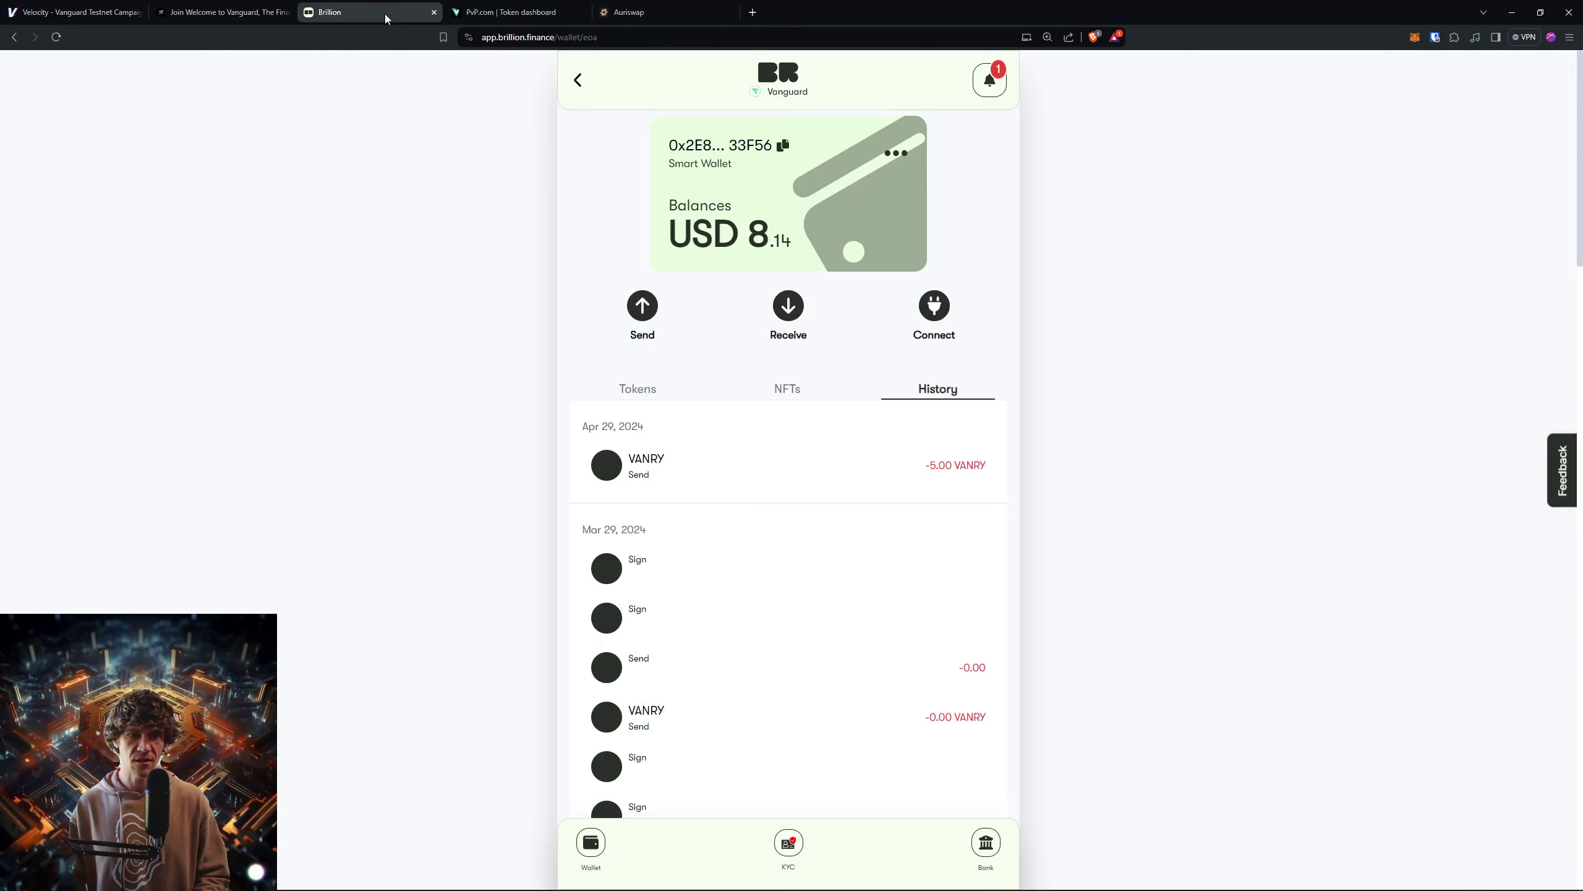
left_click(217, 13)
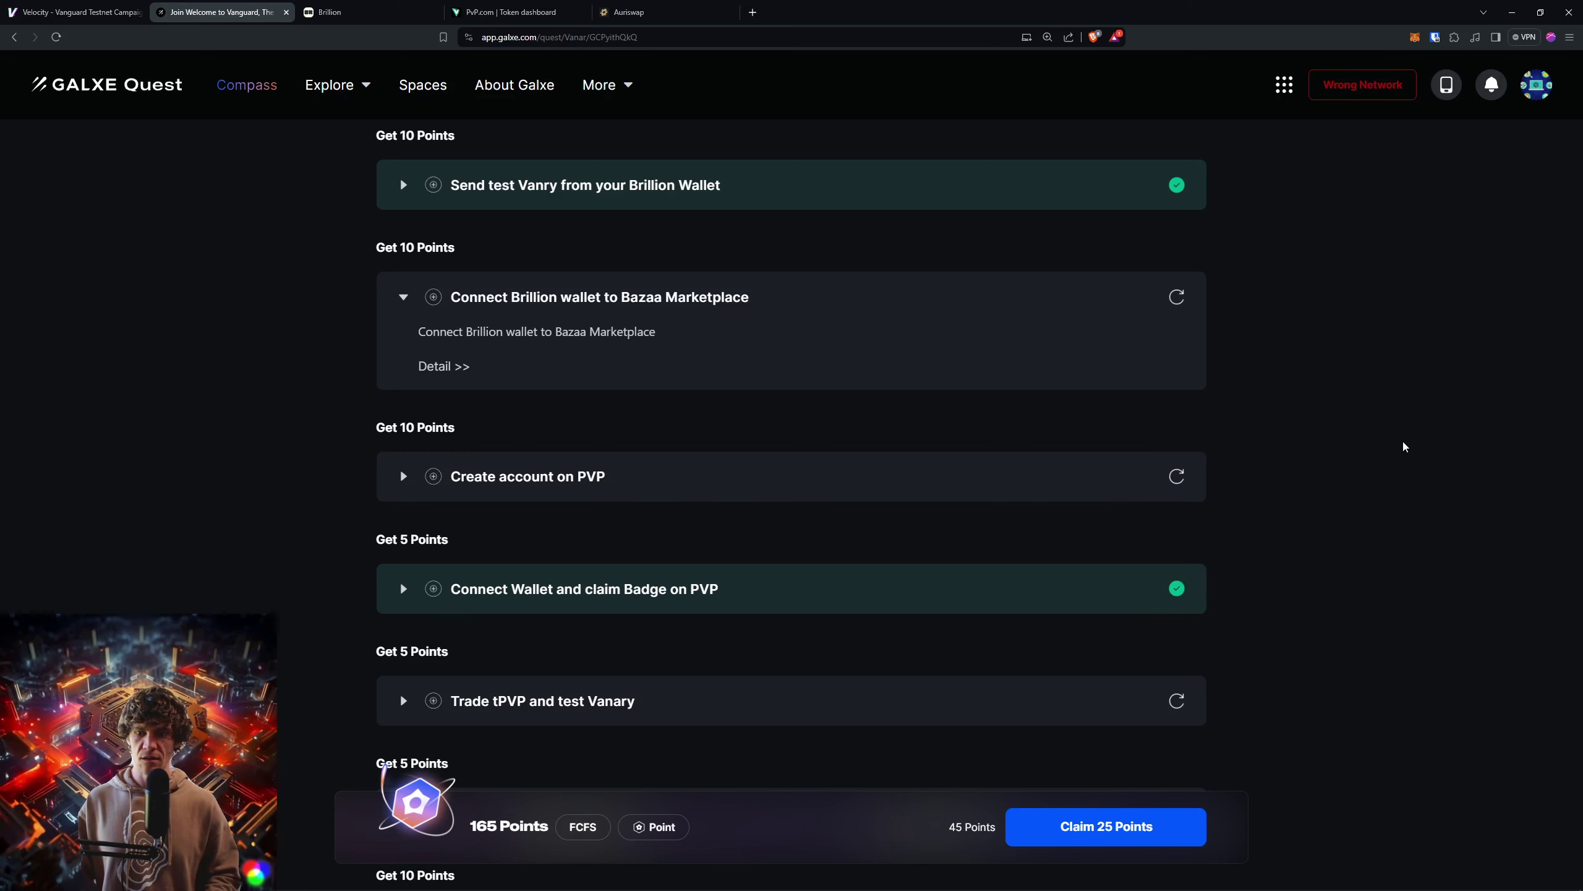
left_click(75, 12)
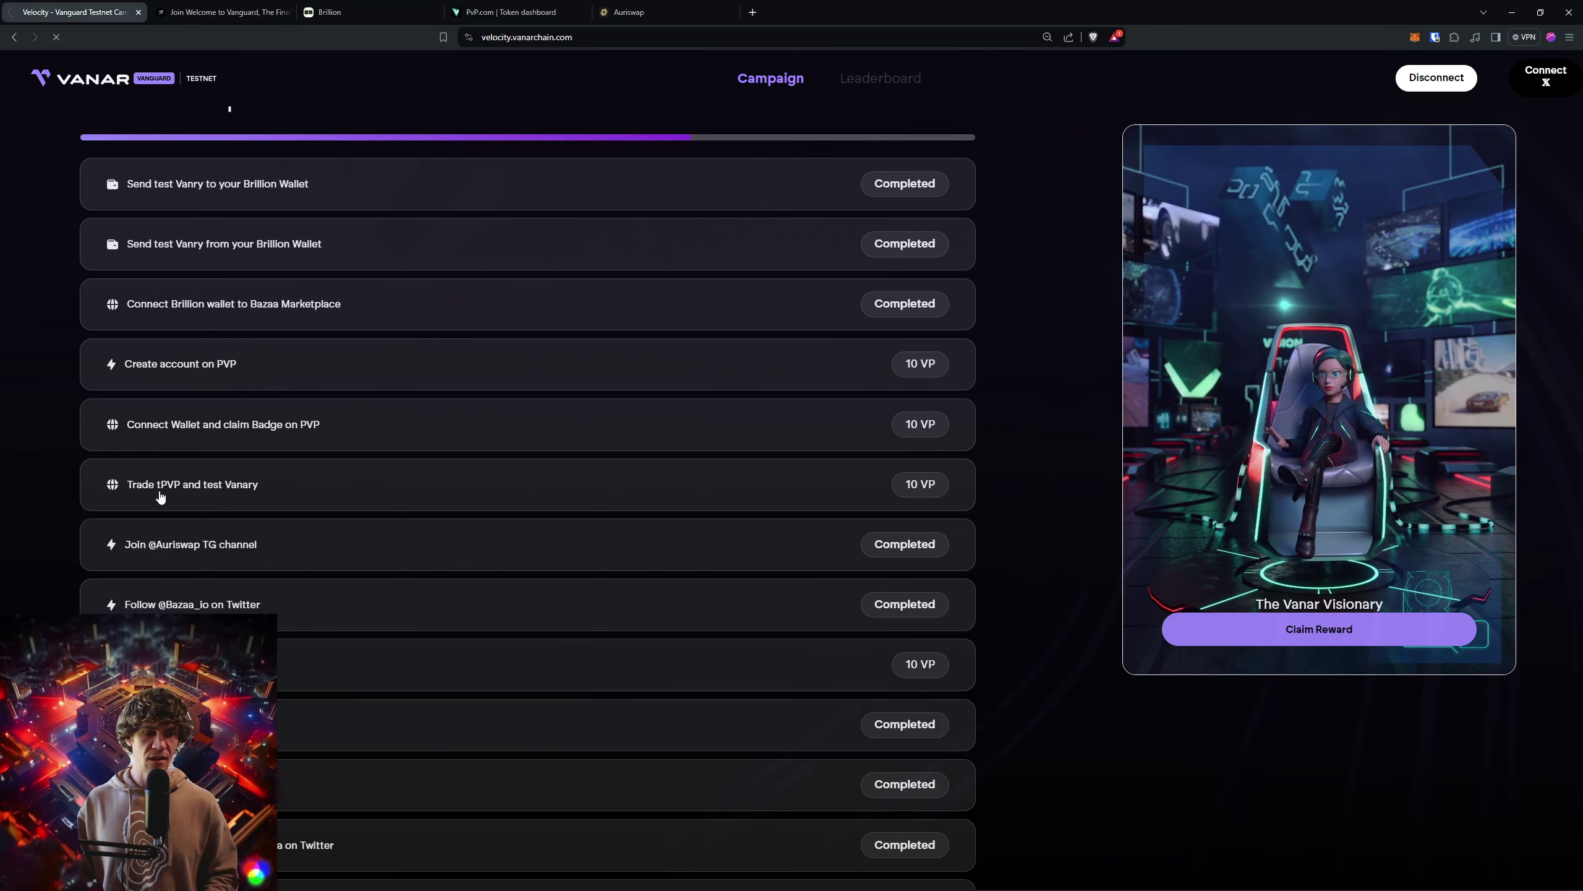
key("F5")
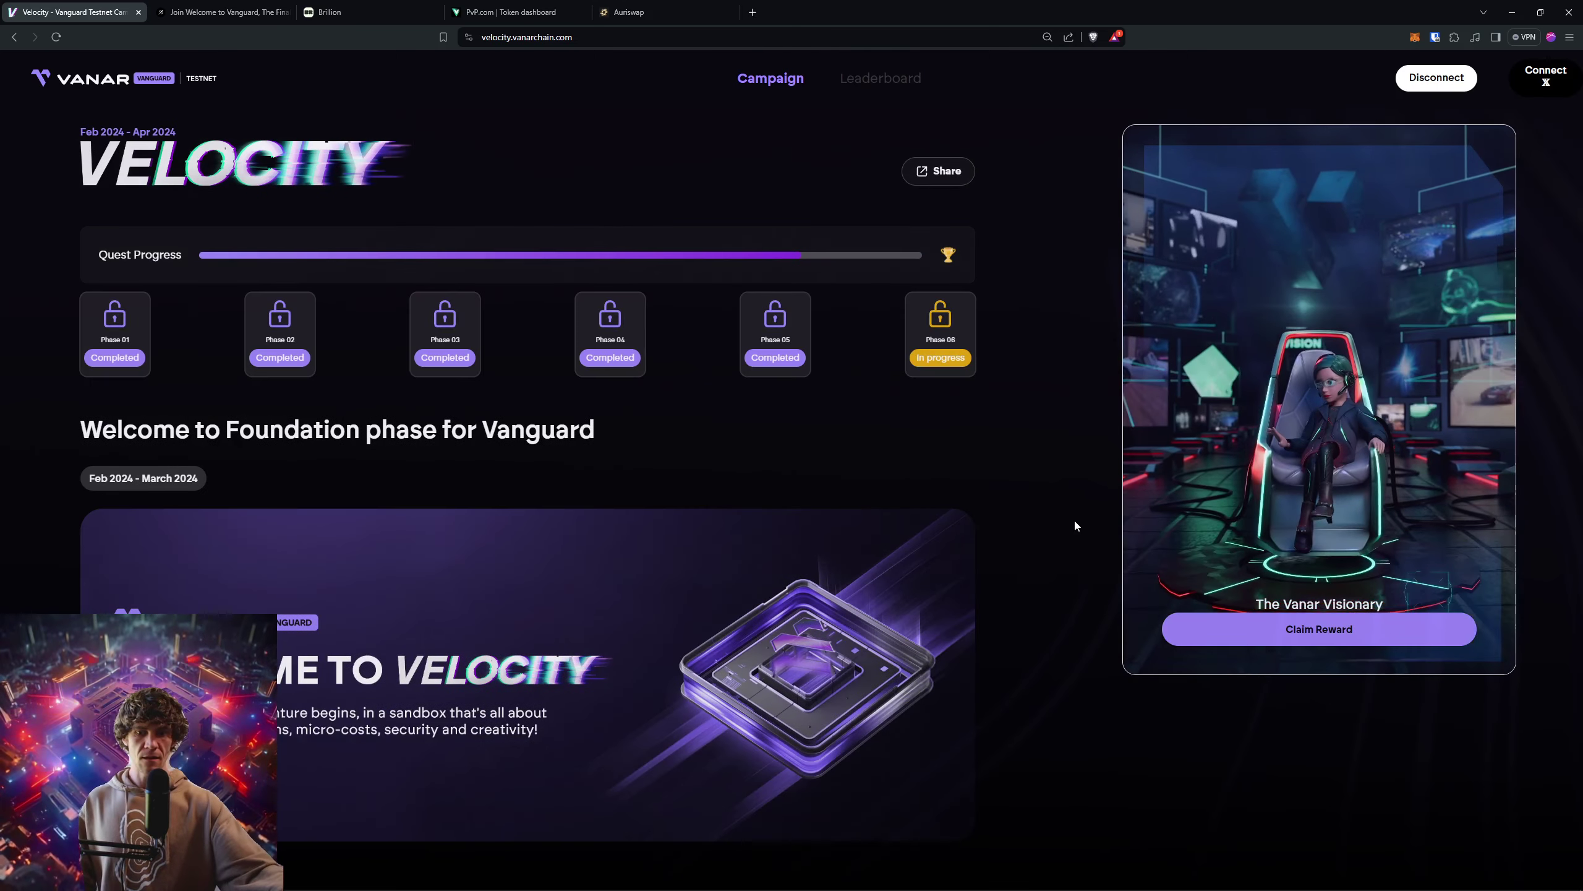
scroll(1051, 510, "down", 5)
scroll(1052, 509, "down", 3)
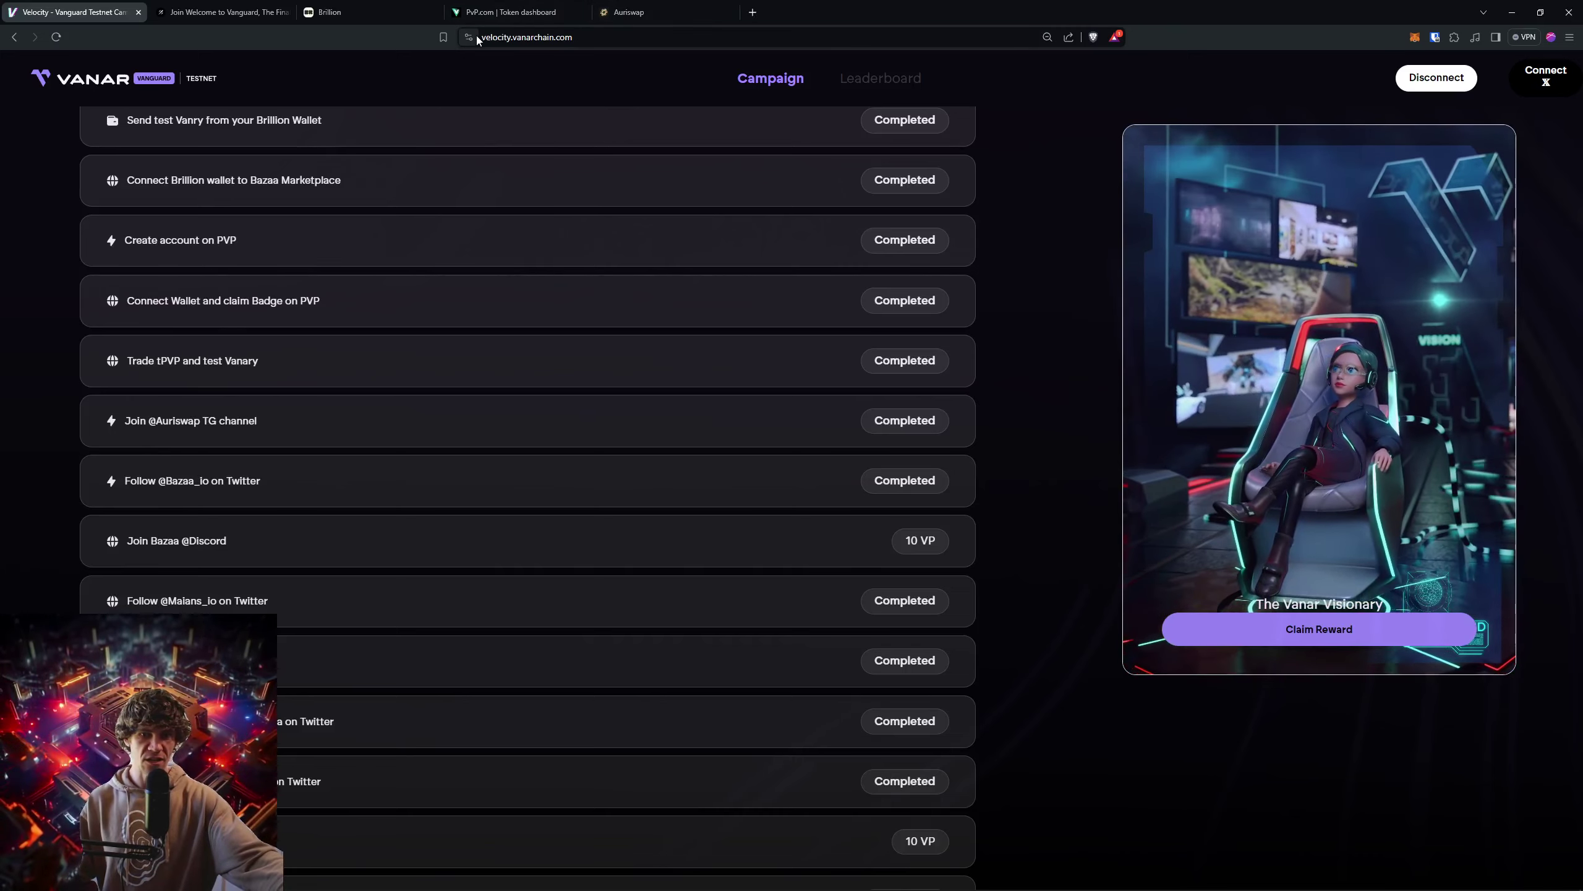
left_click(510, 13)
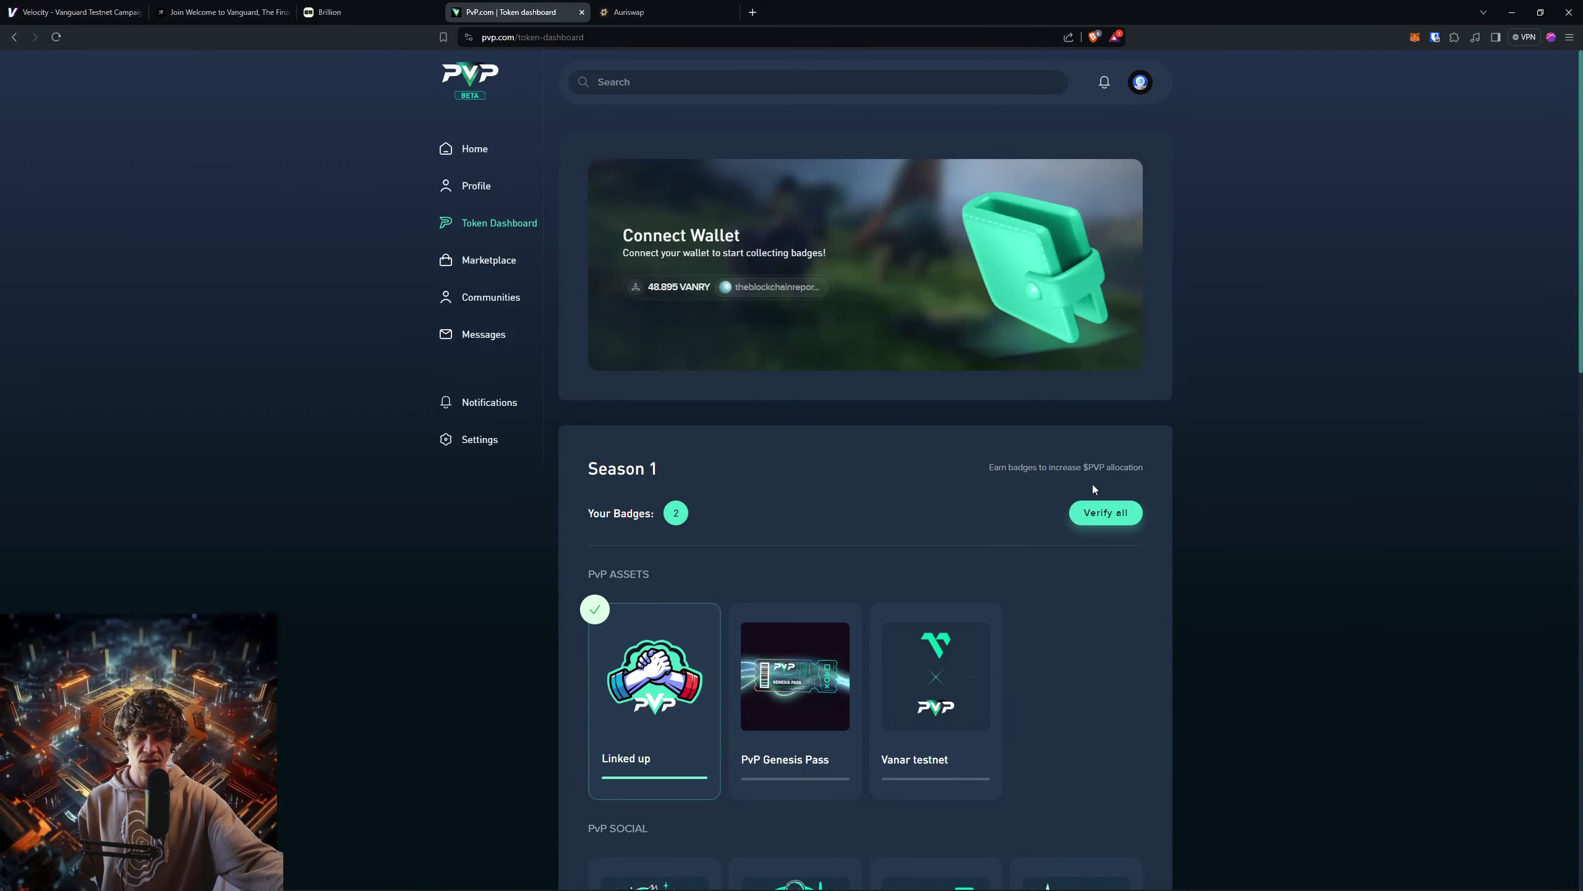
left_click(223, 13)
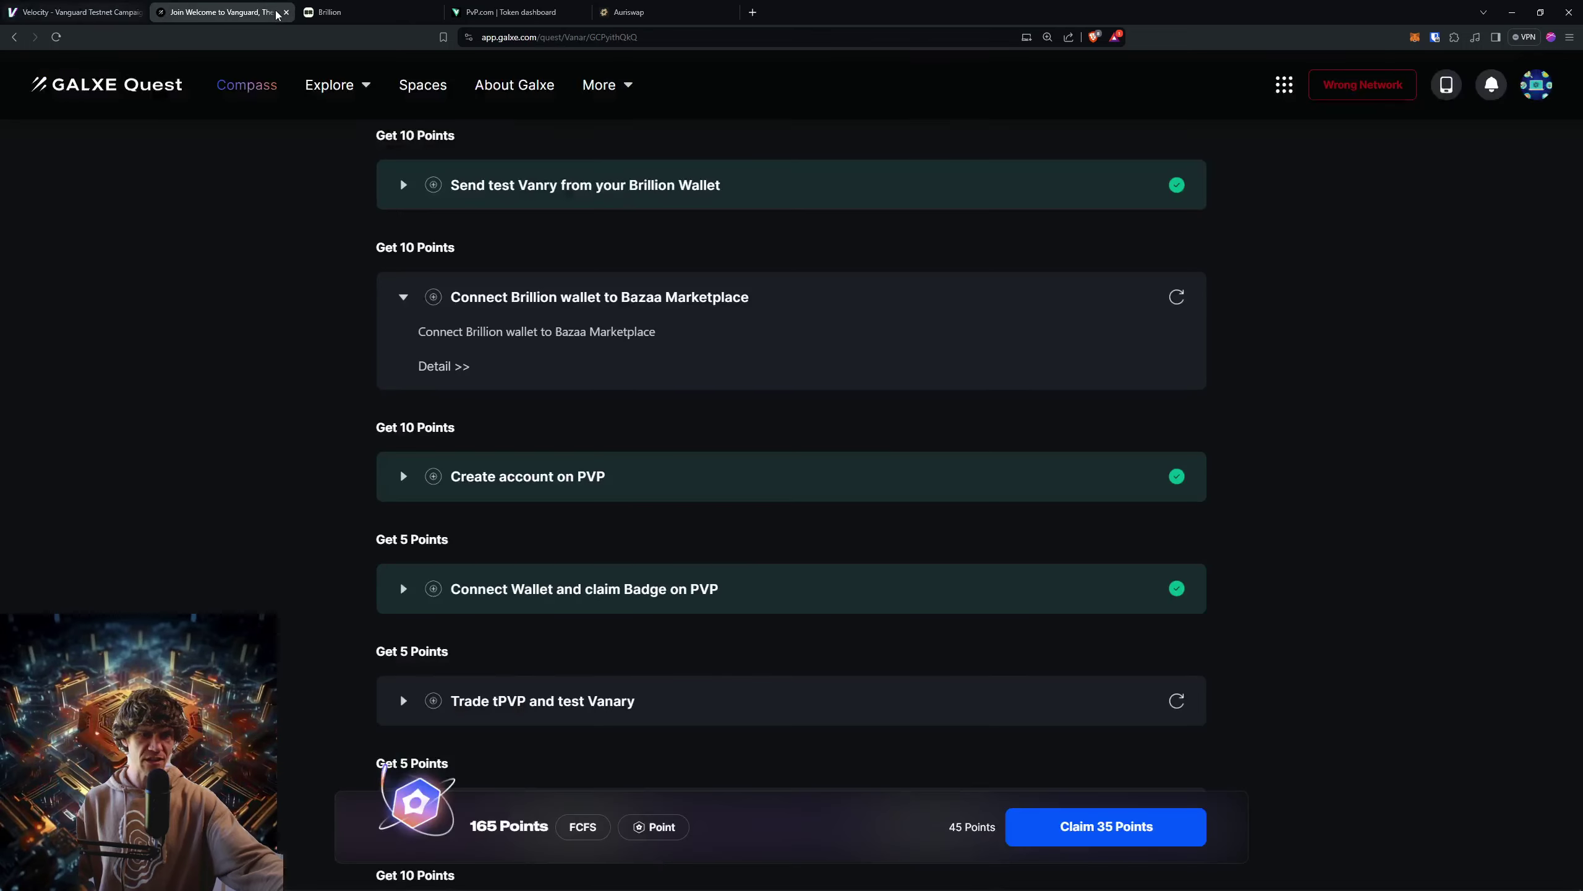
scroll(860, 635, "down", 2)
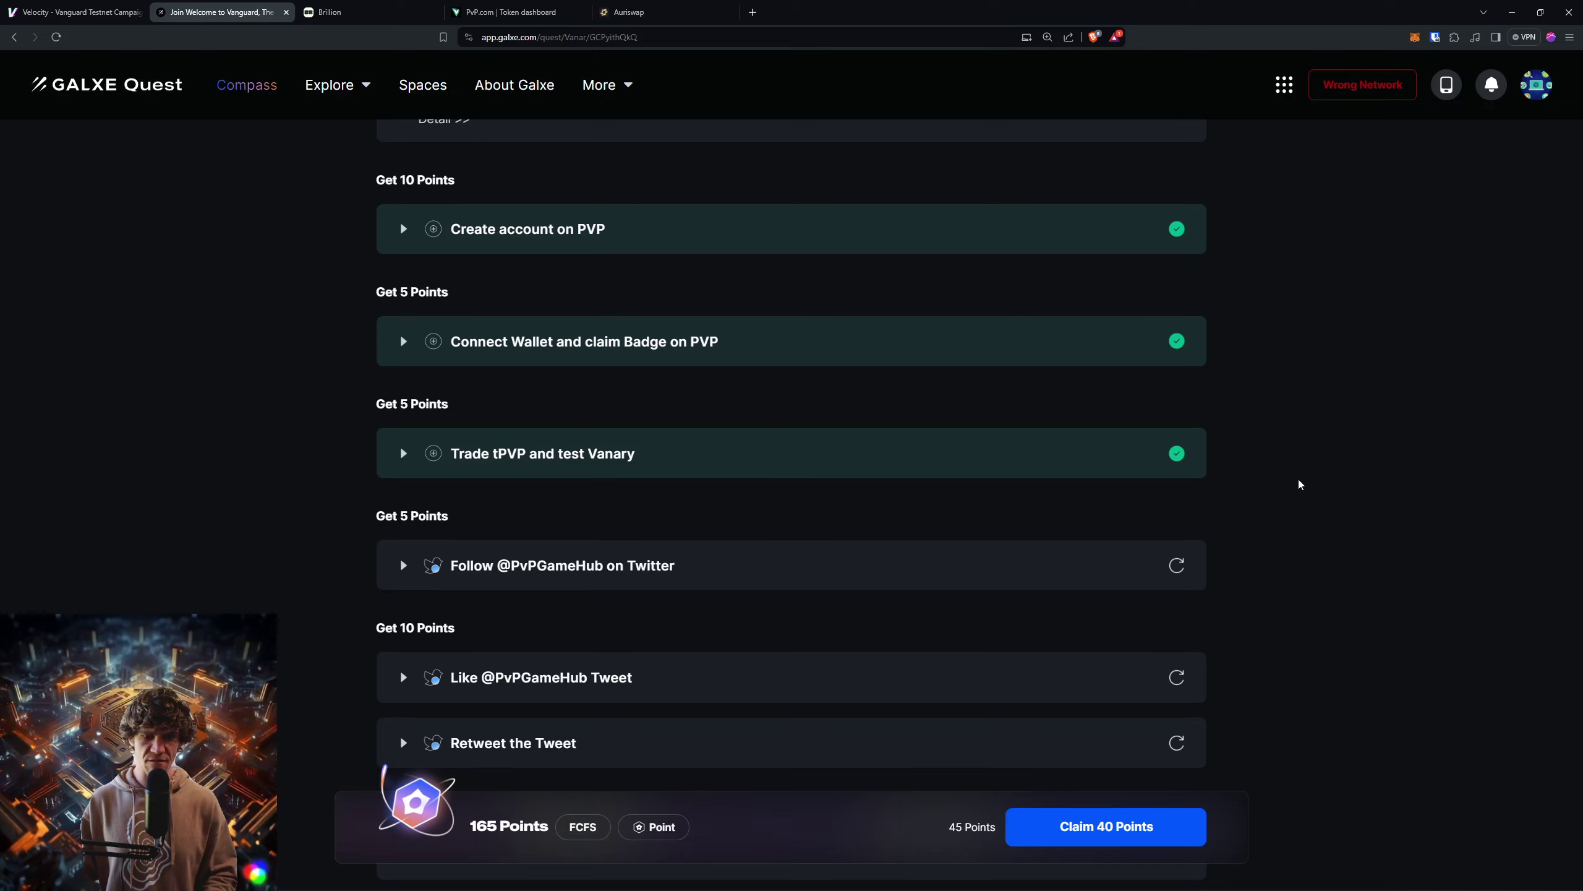
scroll(1299, 484, "down", 3)
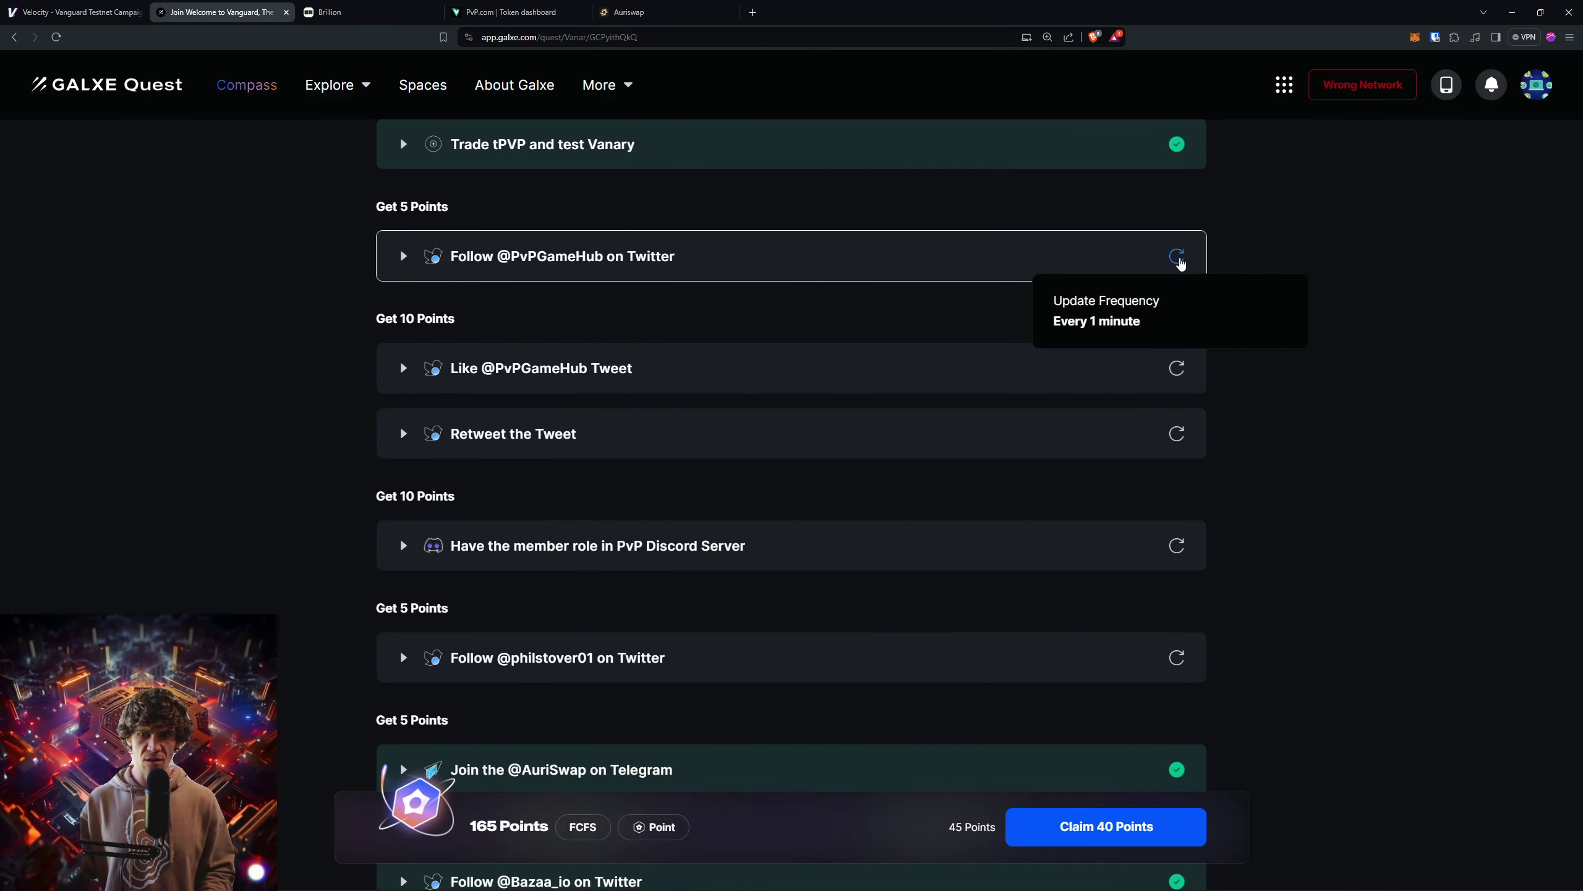
left_click(594, 258)
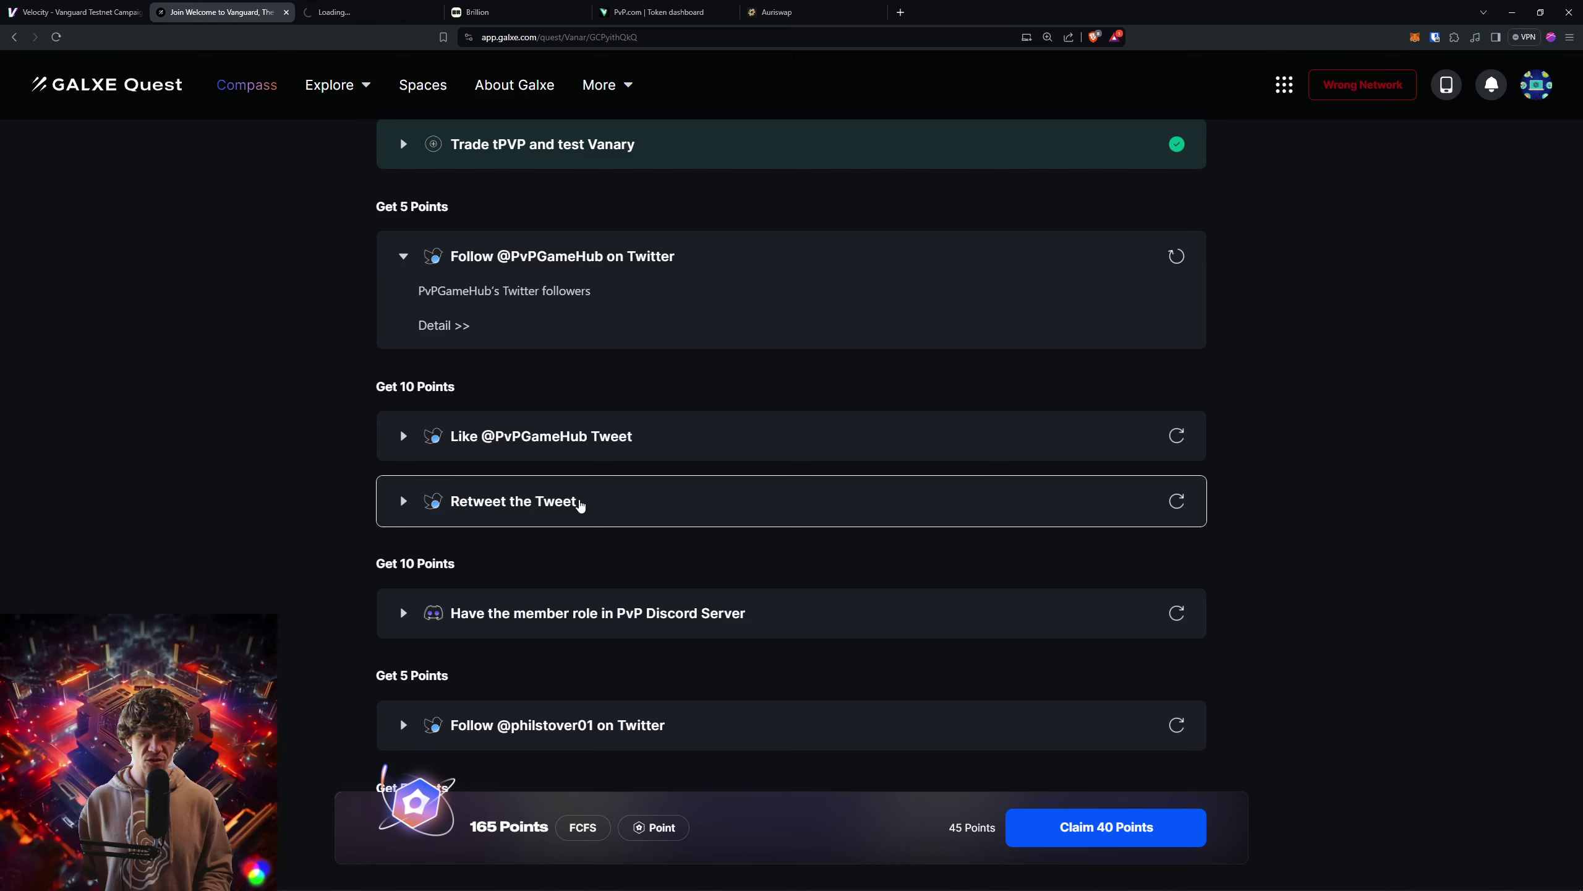
left_click(580, 501)
left_click(673, 436)
scroll(1244, 329, "down", 3)
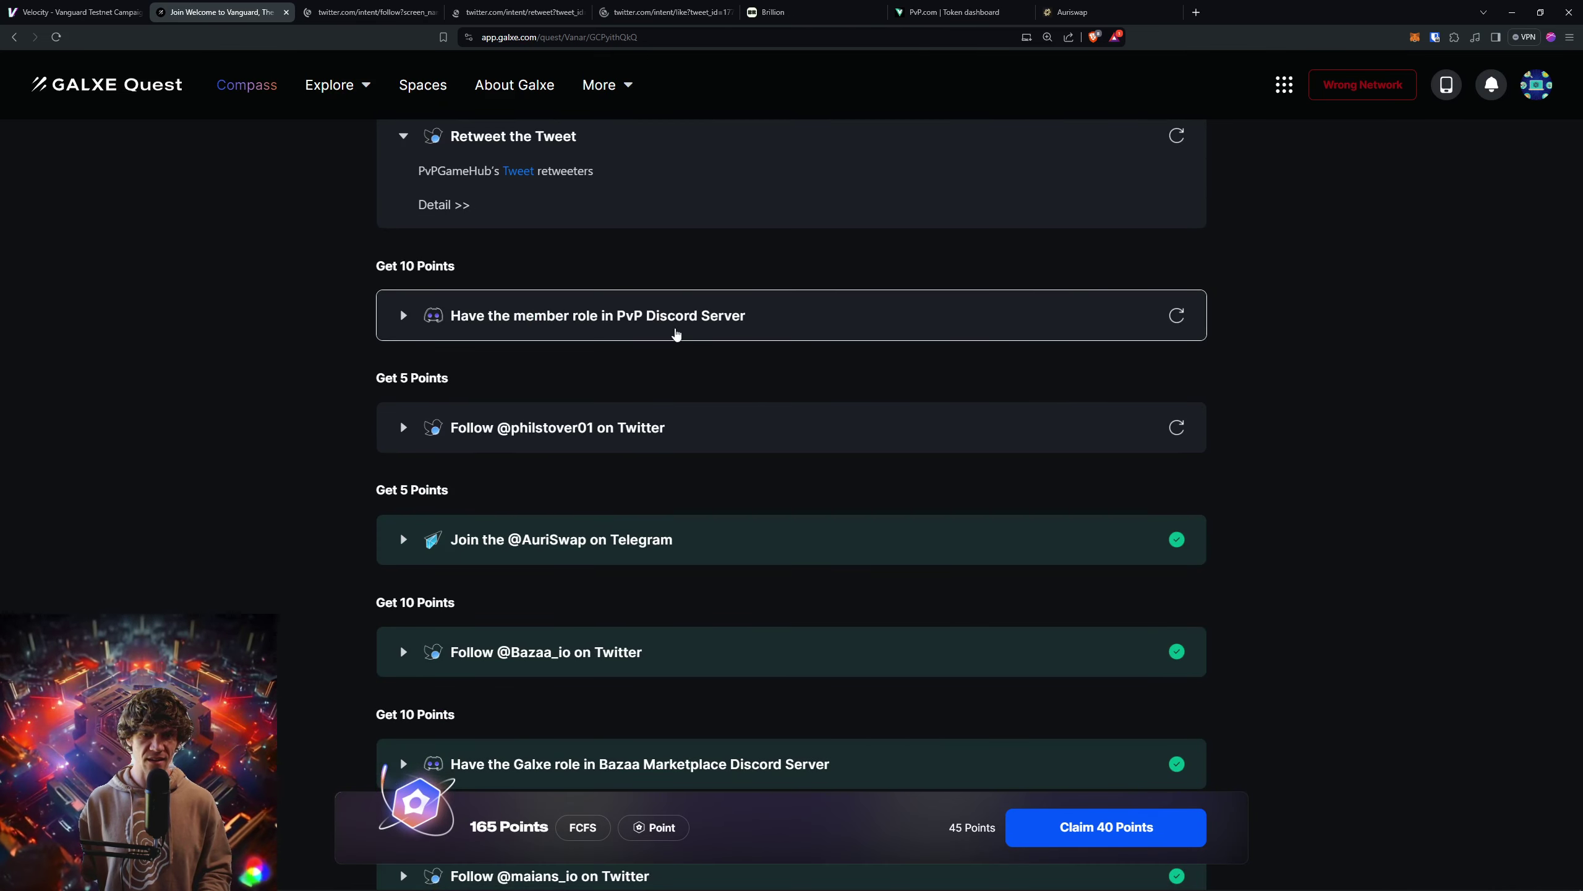
left_click(603, 318)
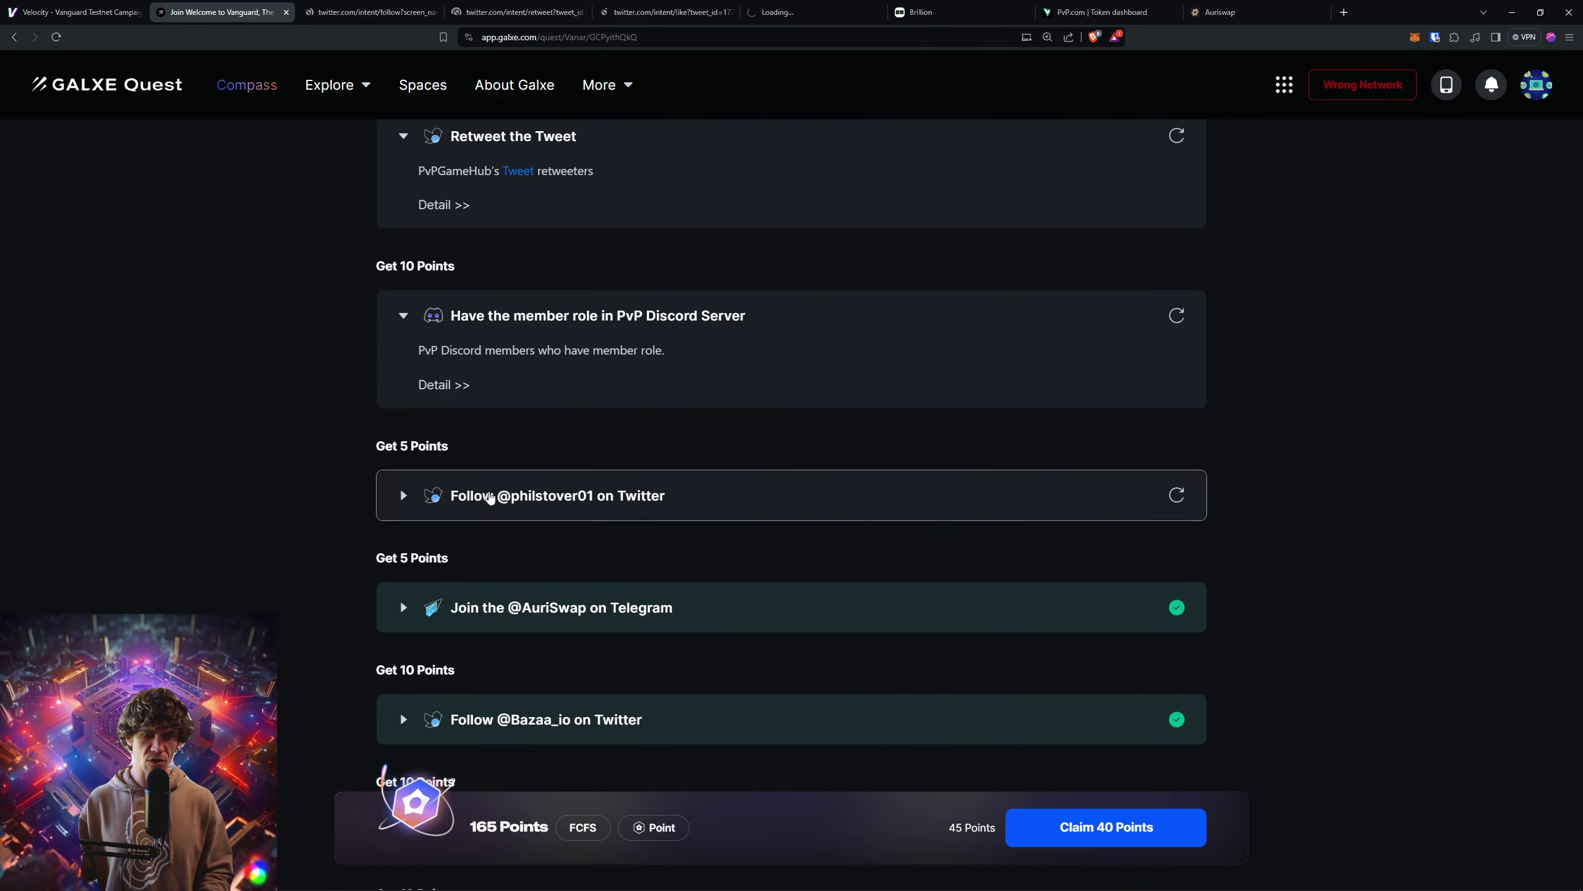
left_click(492, 495)
scroll(1145, 332, "down", 3)
scroll(1145, 332, "down", 2)
left_click(640, 443)
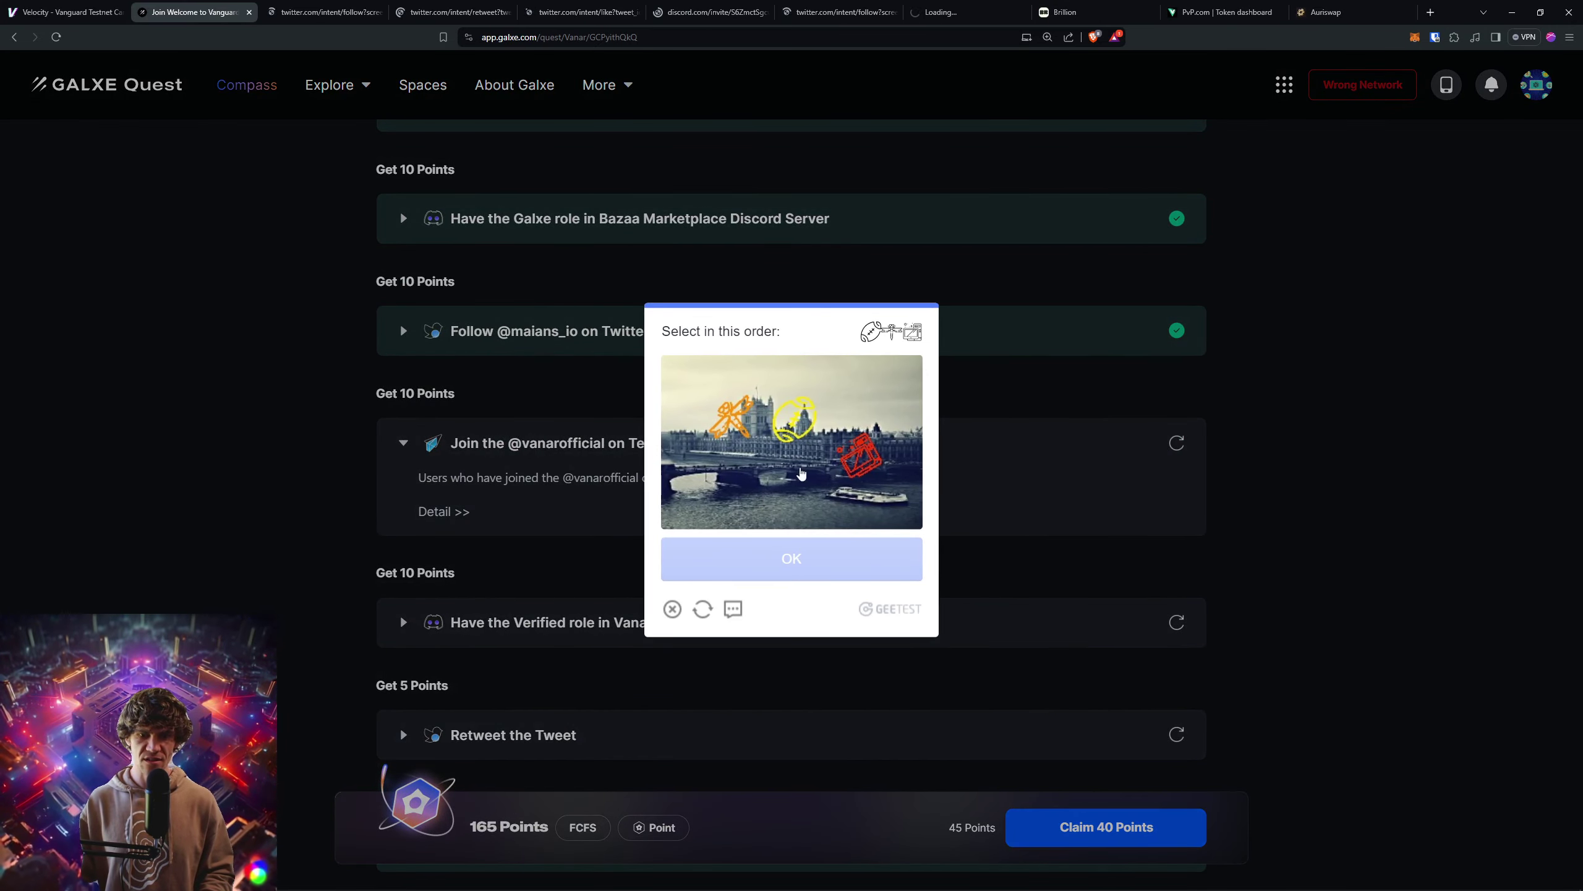
left_click(817, 421)
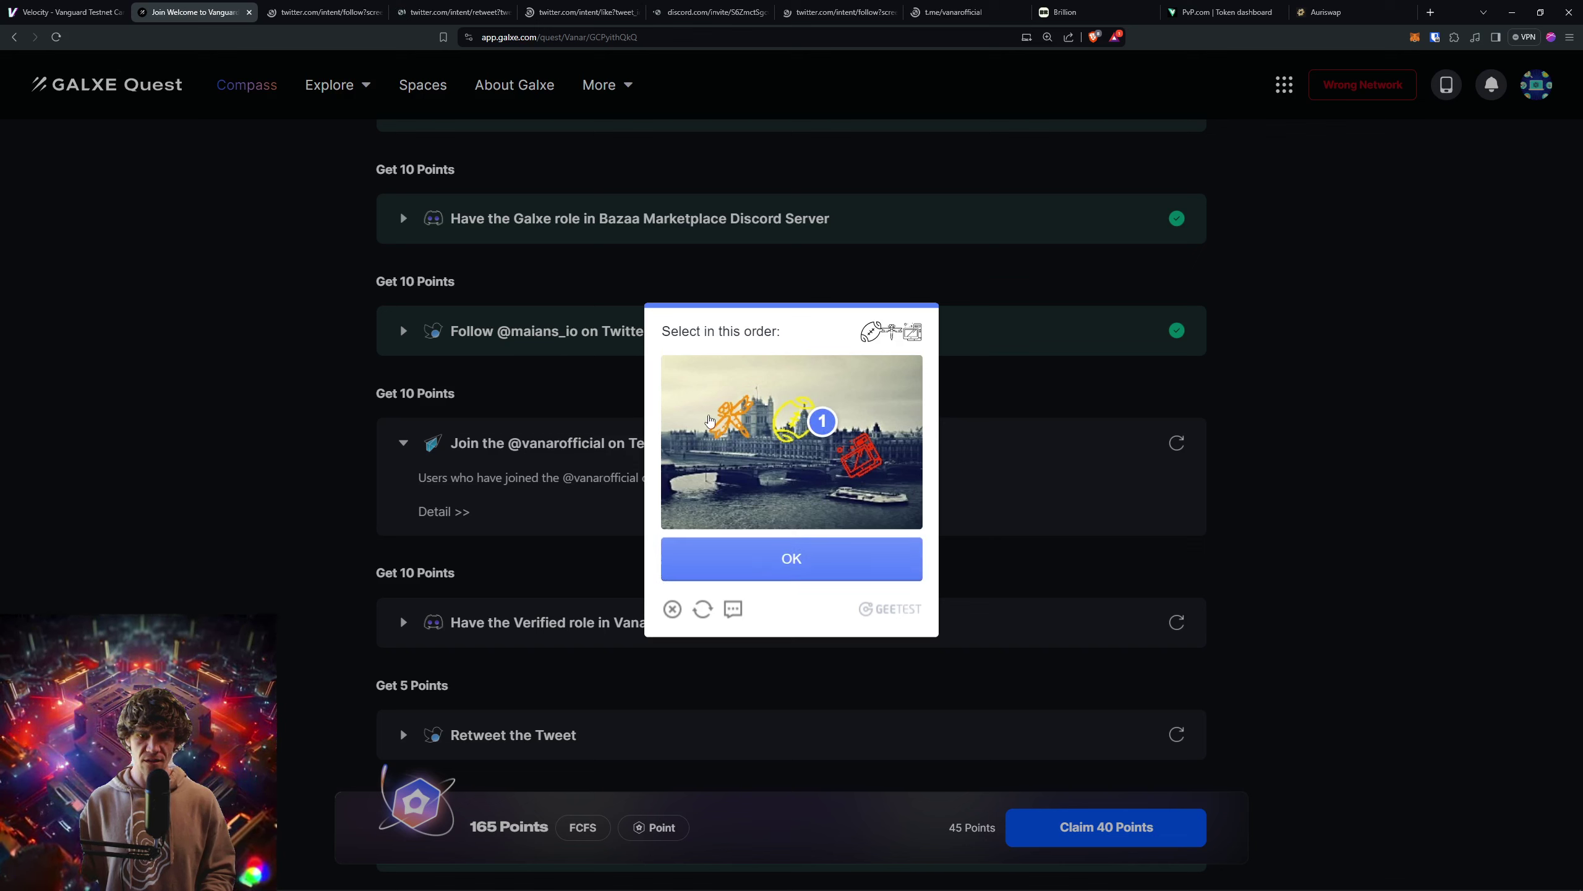
left_click(730, 418)
left_click(858, 458)
left_click(829, 571)
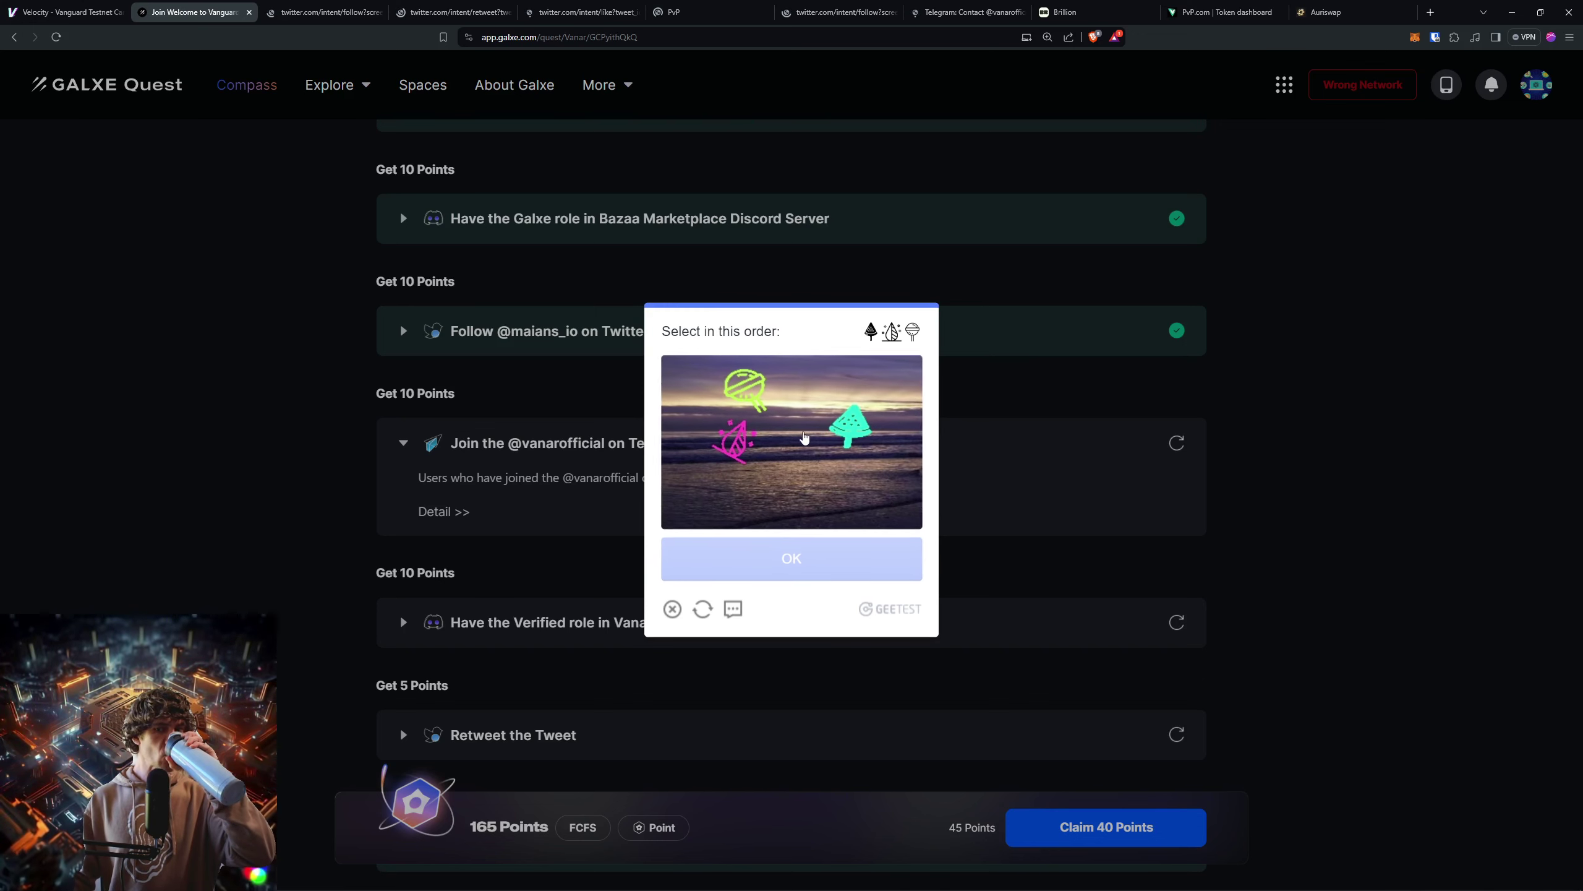
Step: Load a new puzzle and solve it in order: butterfly, flower, hourglass
left_click(734, 435)
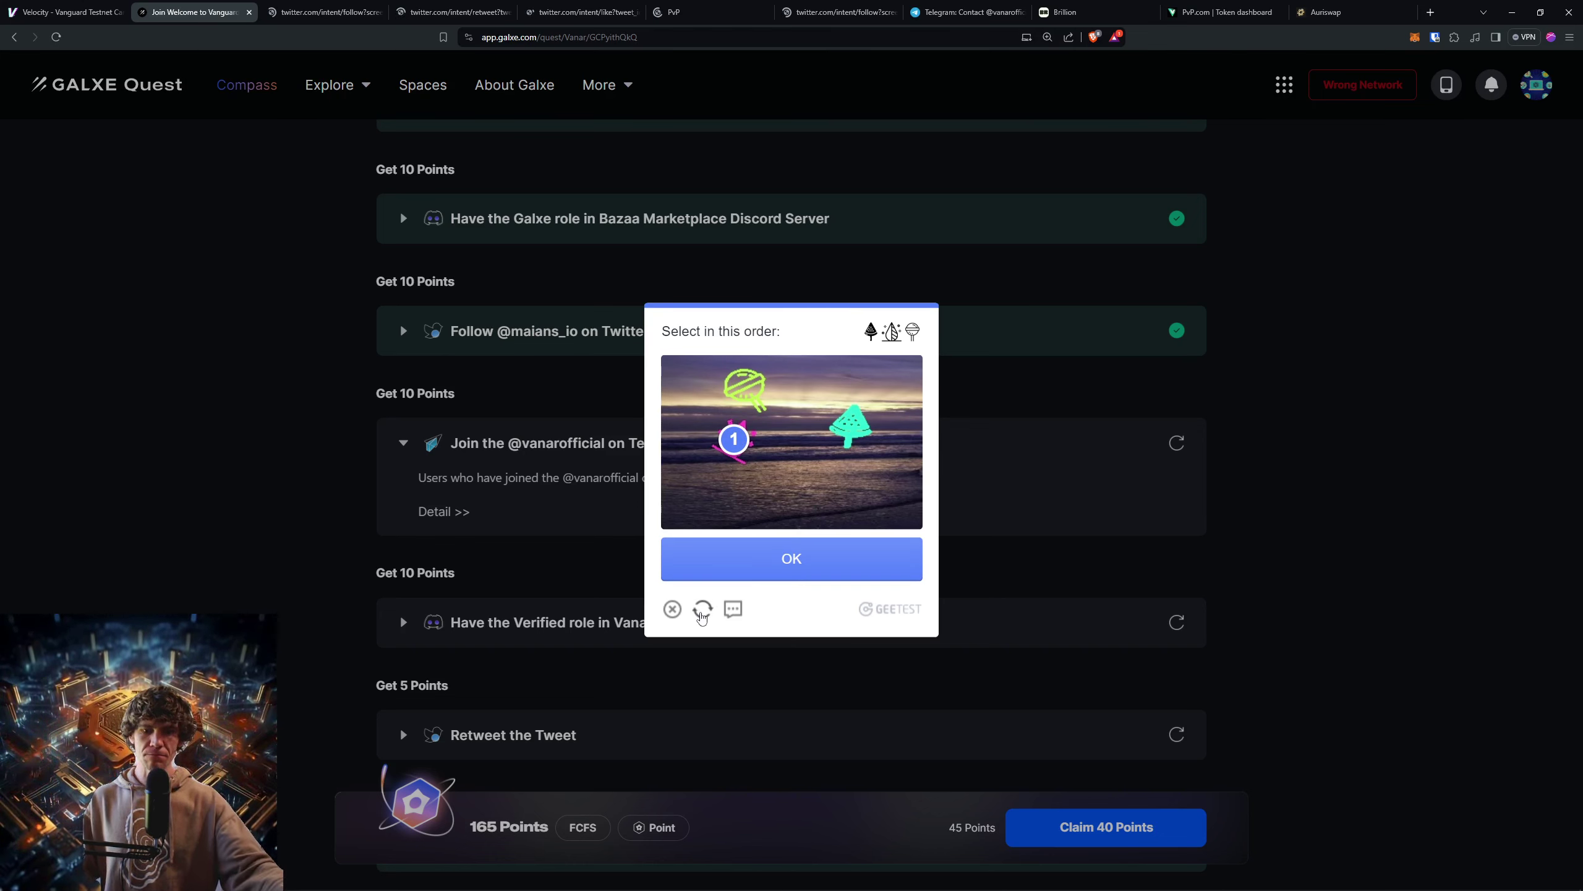
left_click(701, 613)
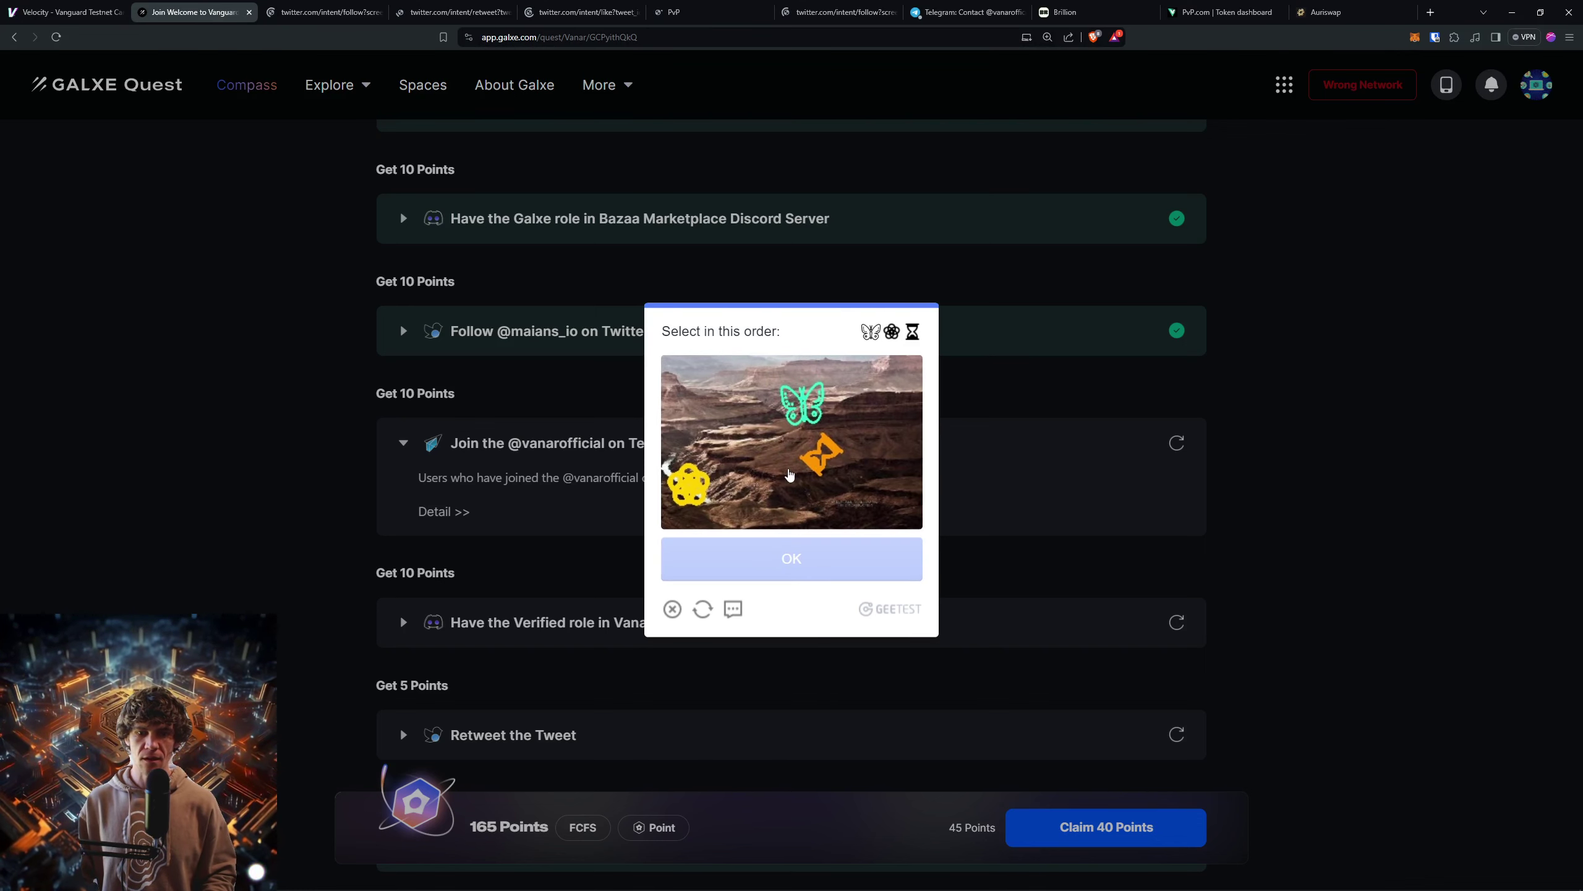
left_click(803, 409)
left_click(686, 483)
left_click(818, 453)
left_click(825, 563)
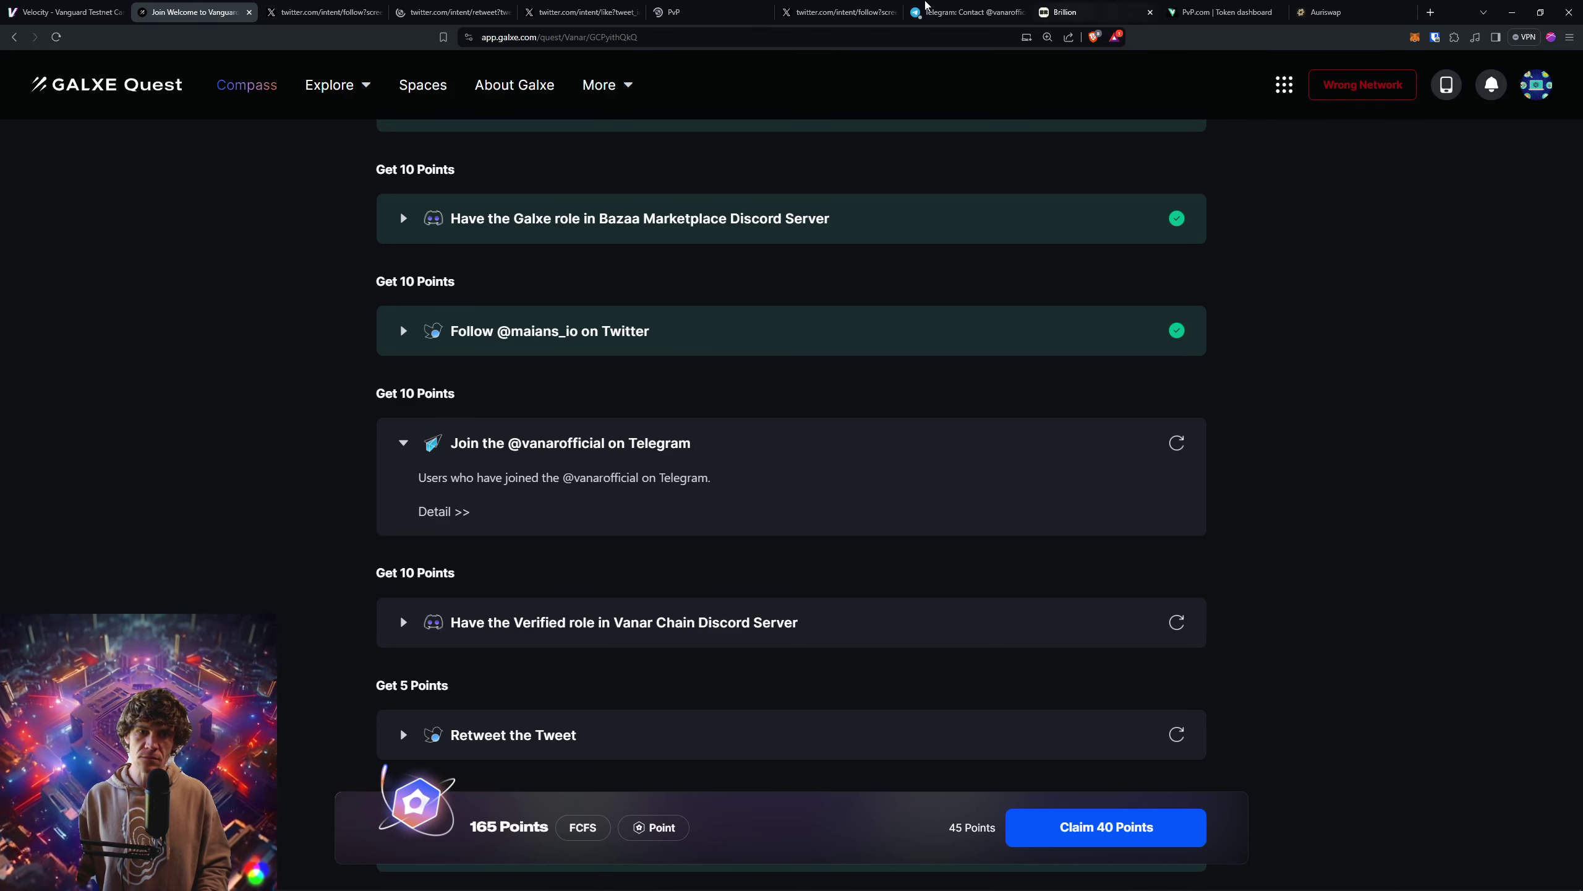
scroll(1263, 456, "up", 3)
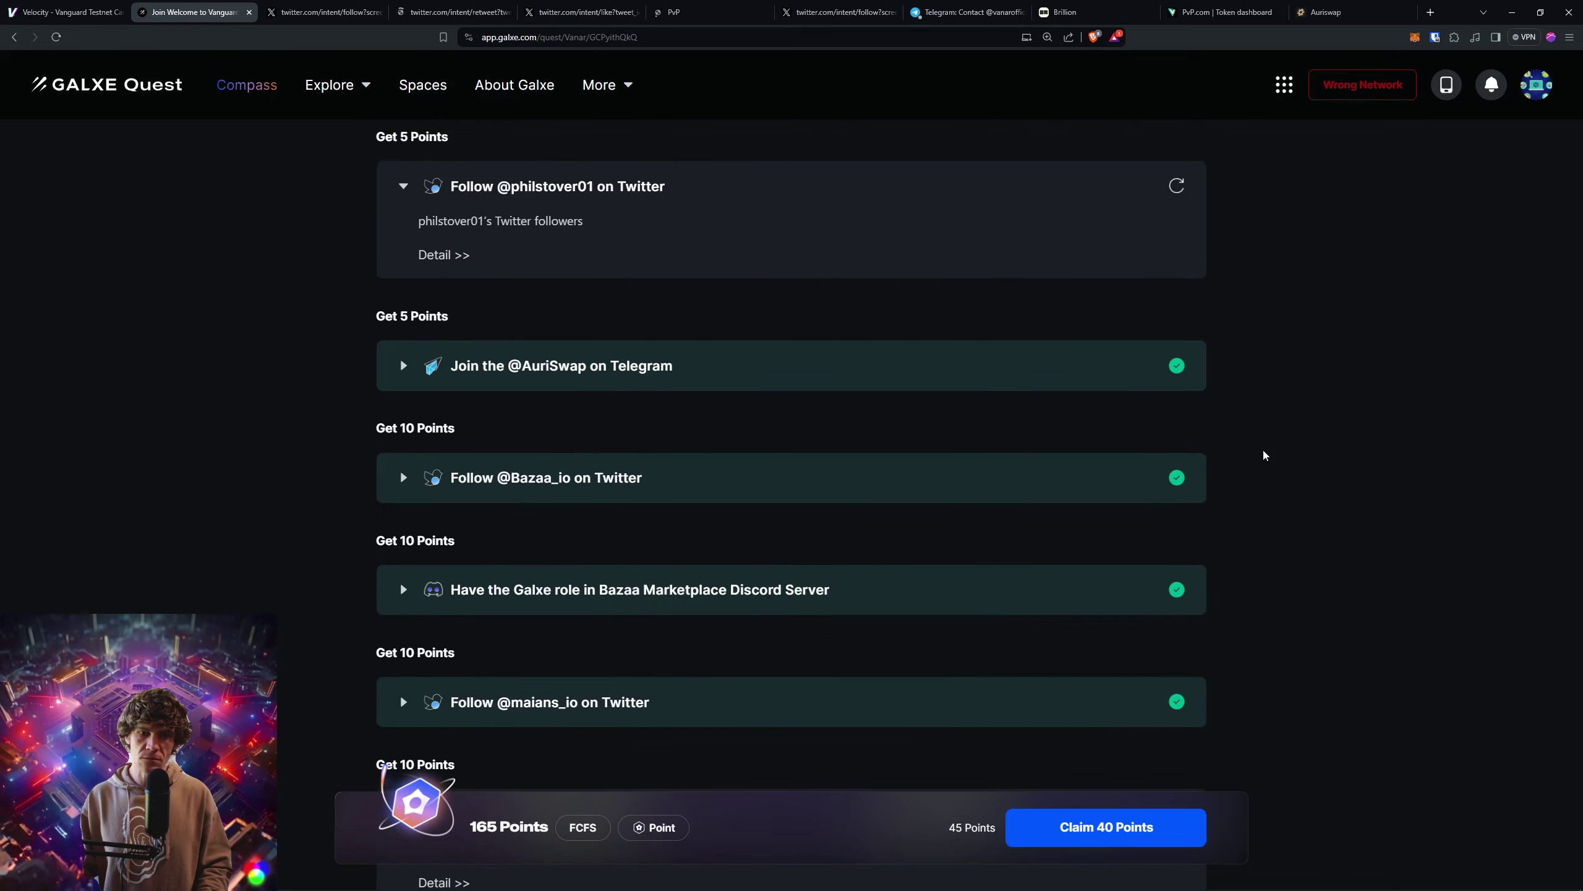
scroll(1263, 456, "up", 3)
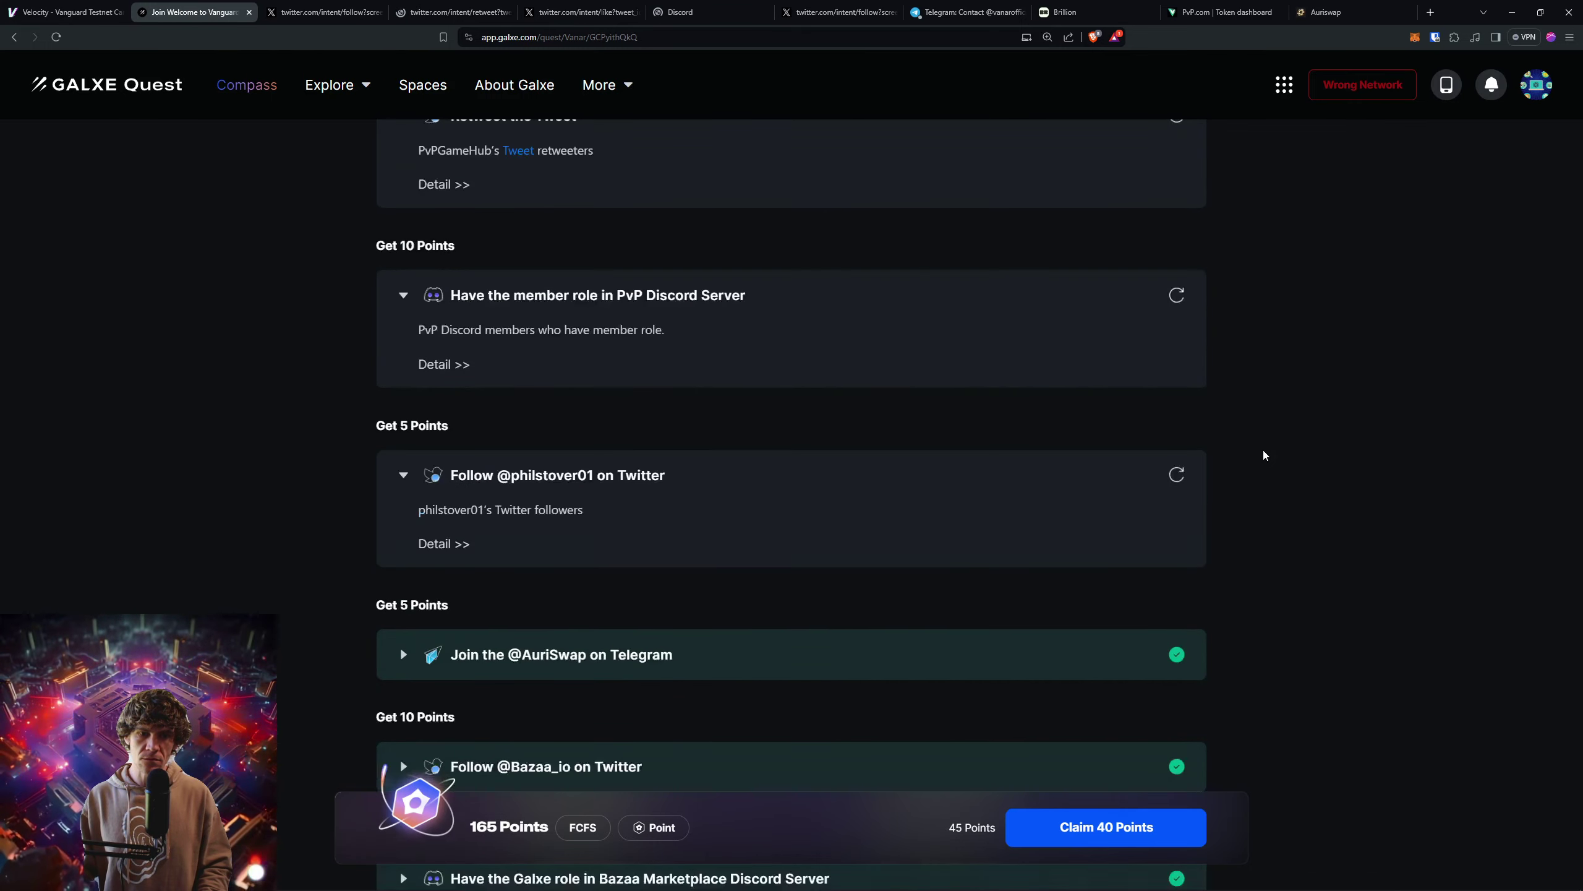
scroll(1261, 451, "up", 3)
scroll(1261, 451, "up", 3)
scroll(1259, 448, "up", 3)
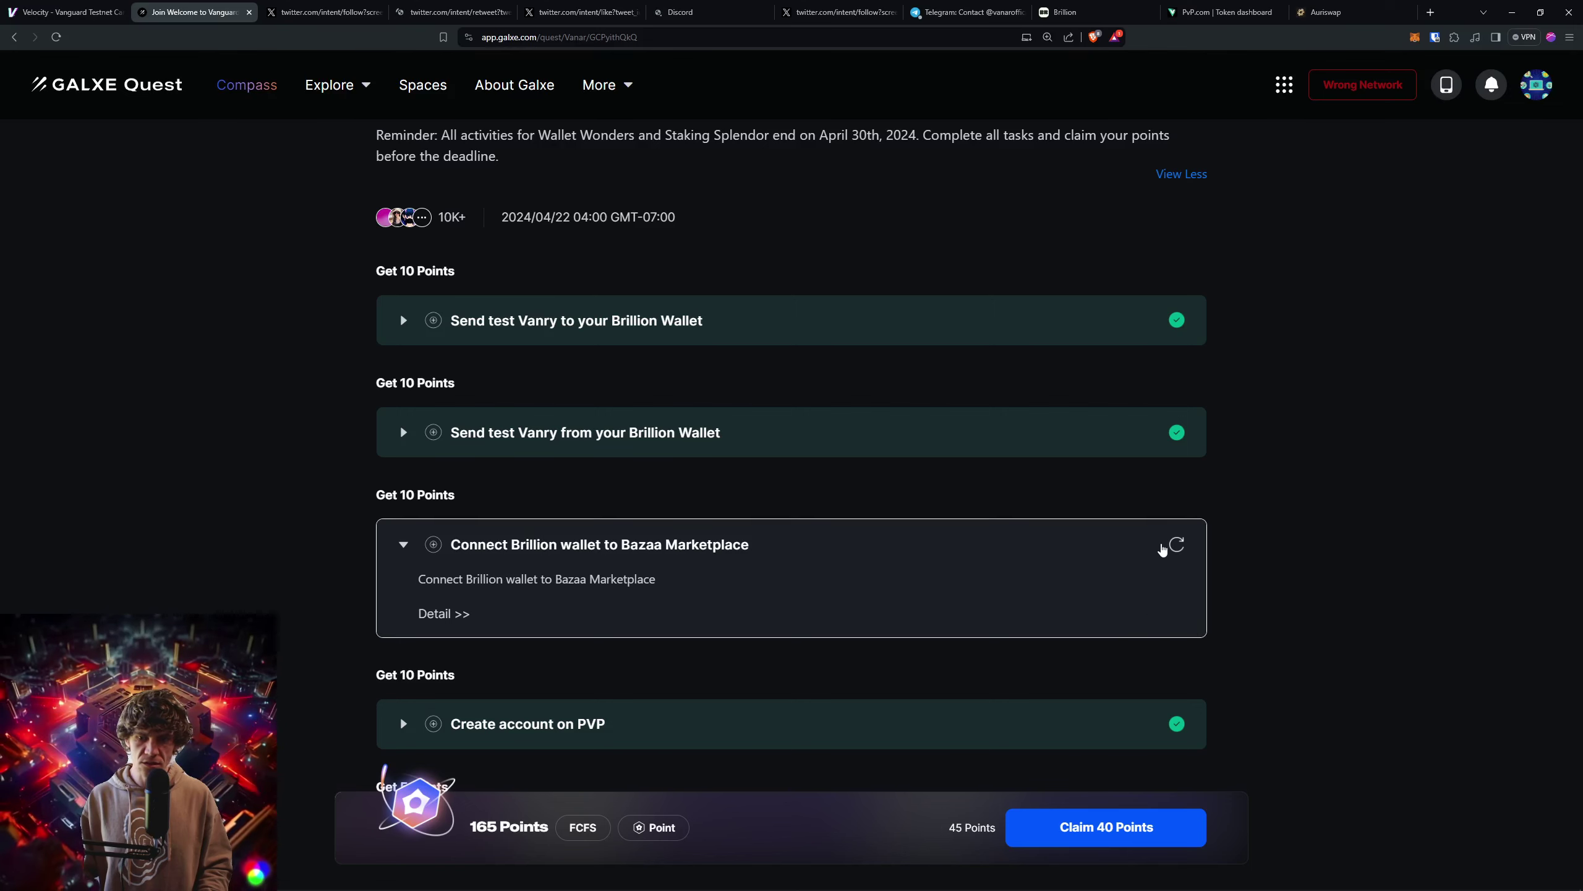
left_click(1177, 545)
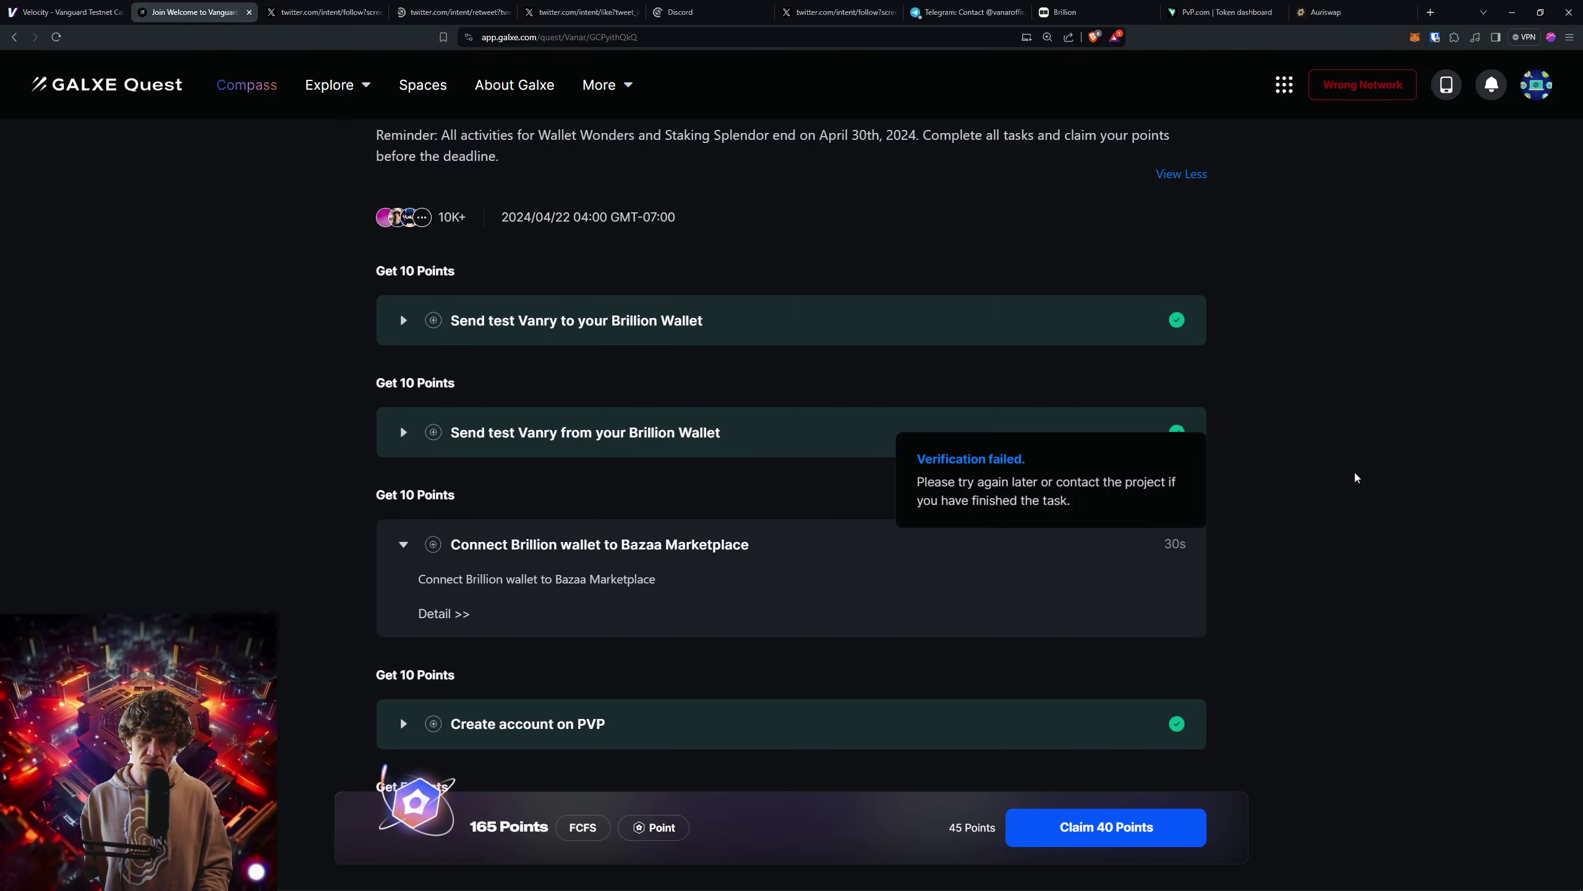
scroll(1353, 475, "down", 5)
scroll(1337, 452, "down", 3)
left_click(1177, 436)
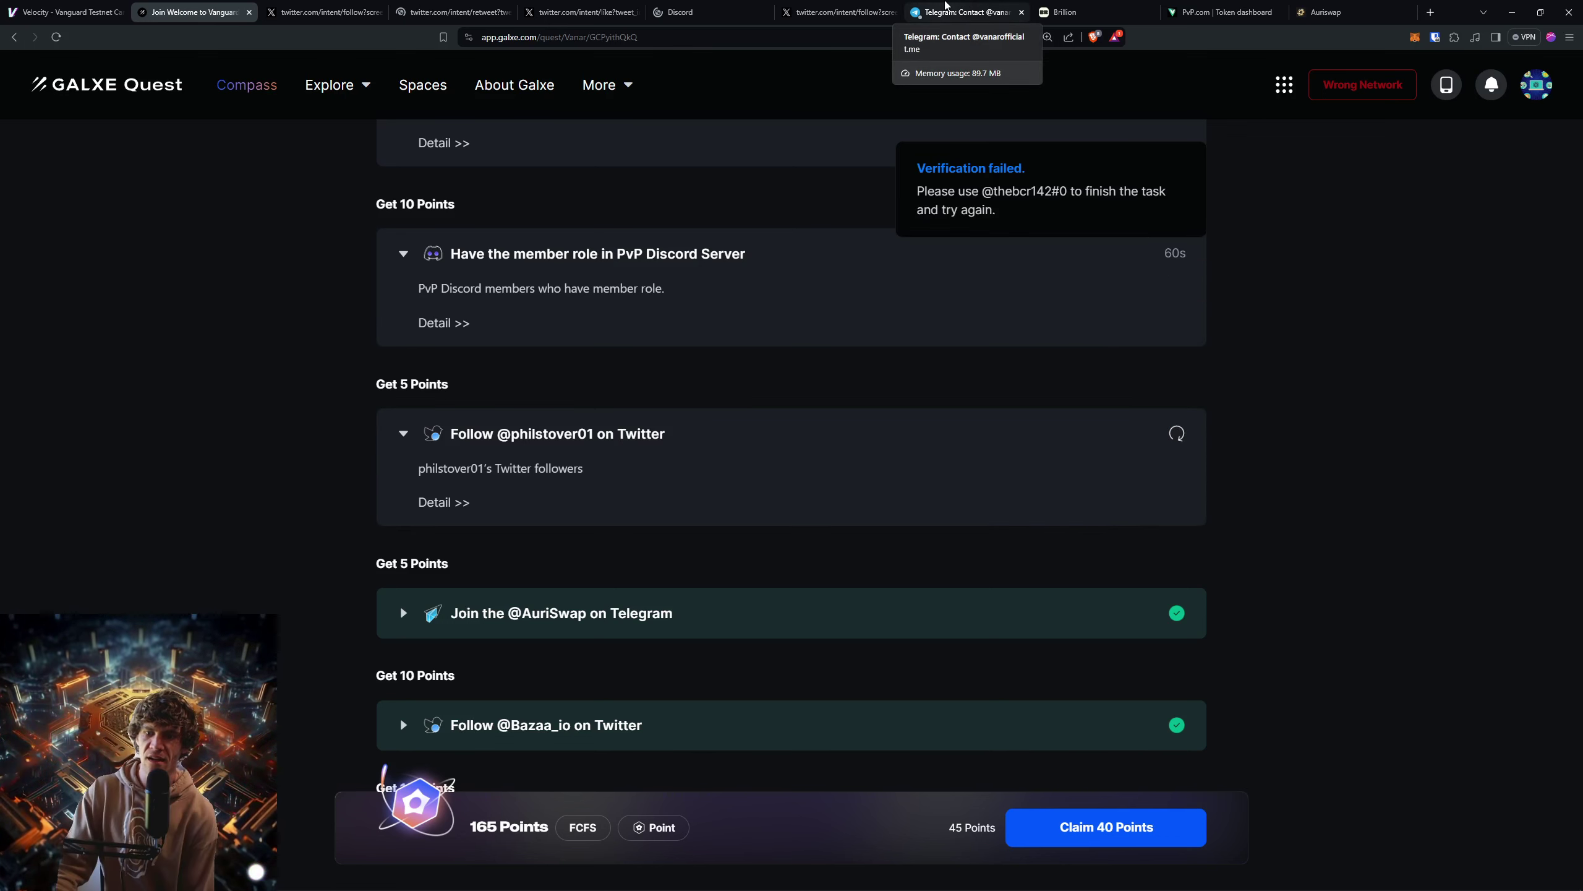
scroll(775, 390, "up", 3)
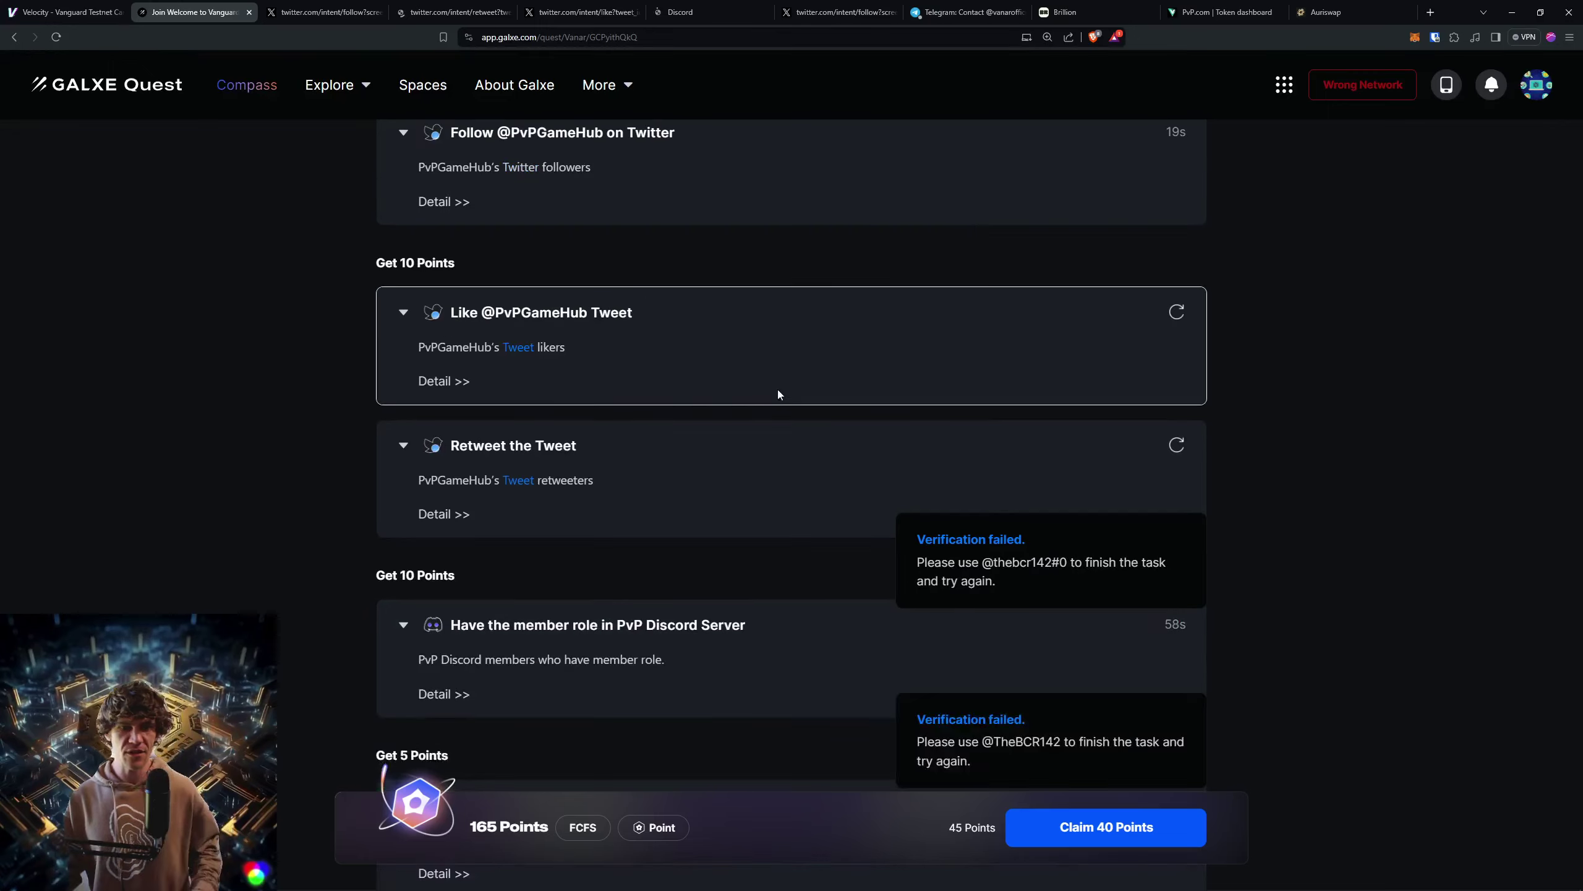
left_click(1177, 444)
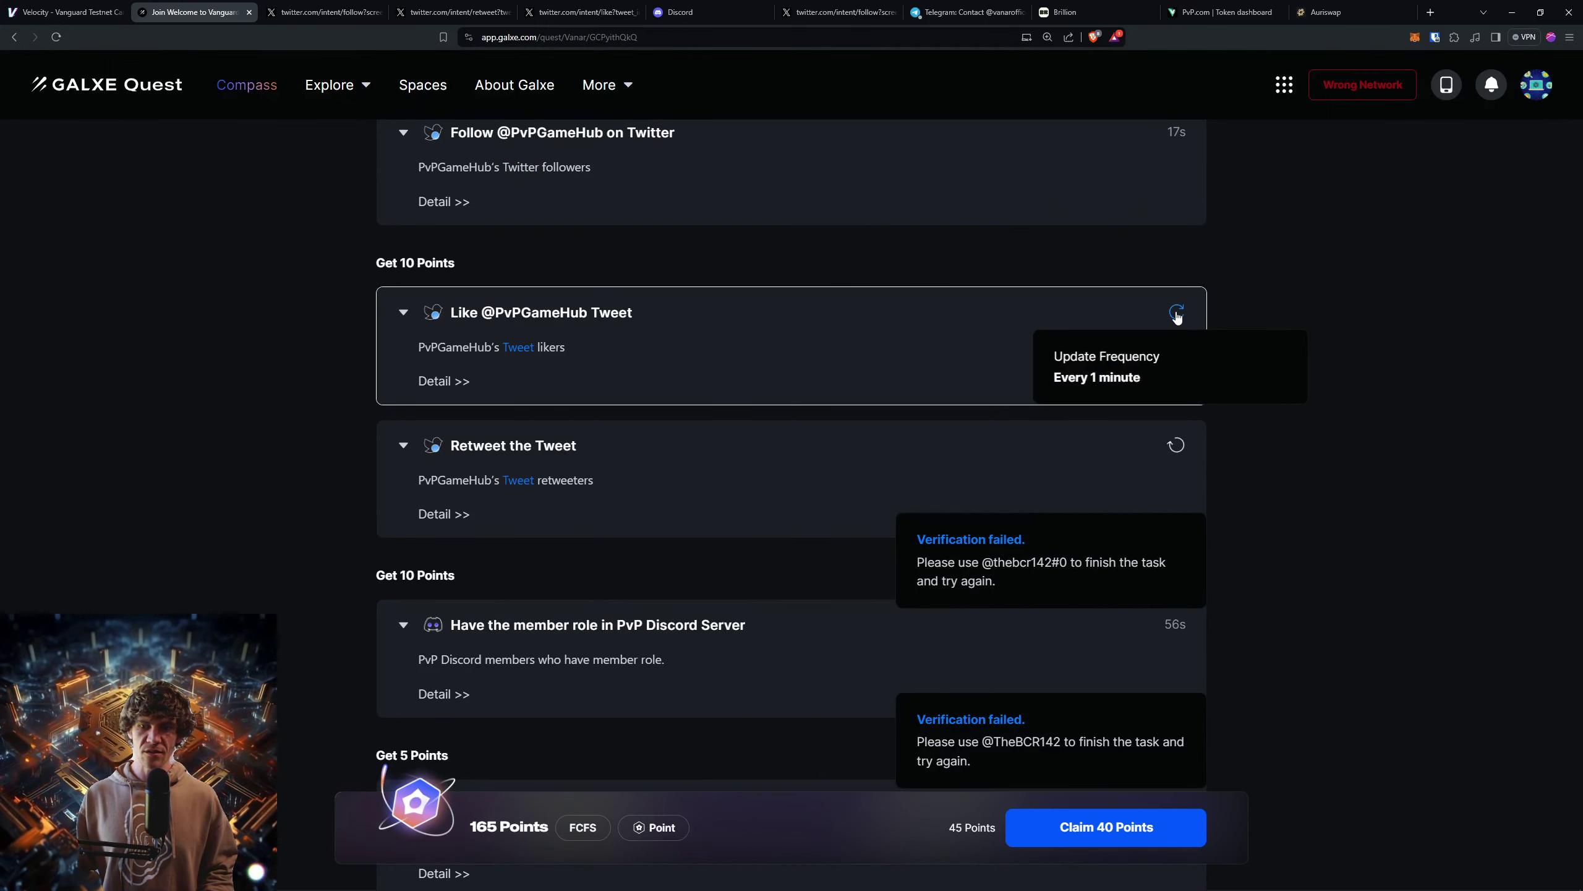
scroll(1259, 315, "down", 5)
scroll(1358, 391, "down", 3)
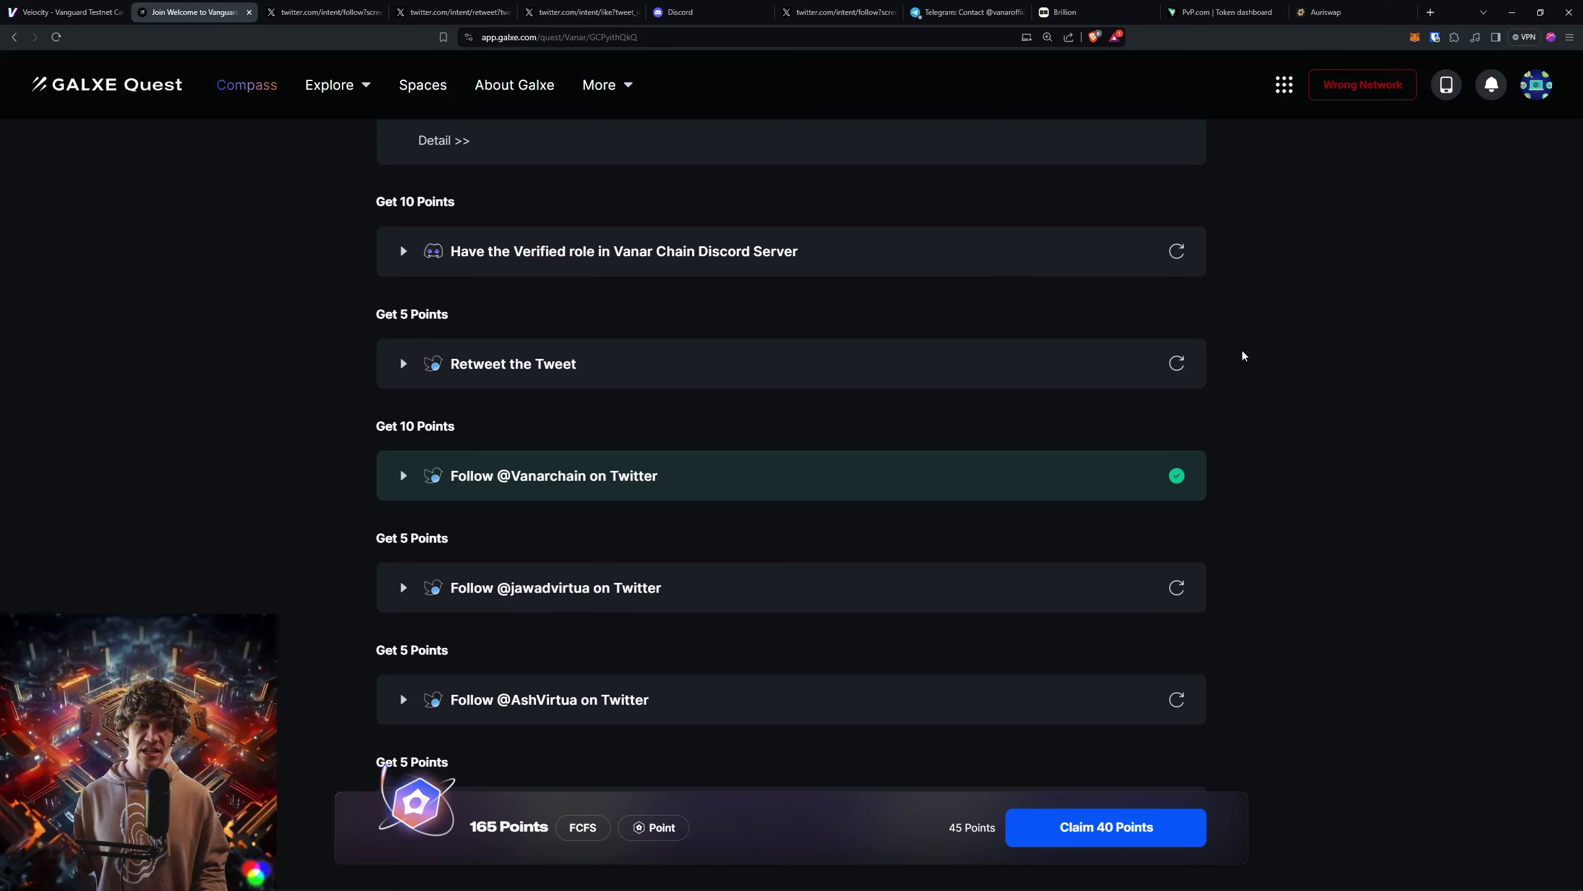
scroll(1176, 368, "down", 3)
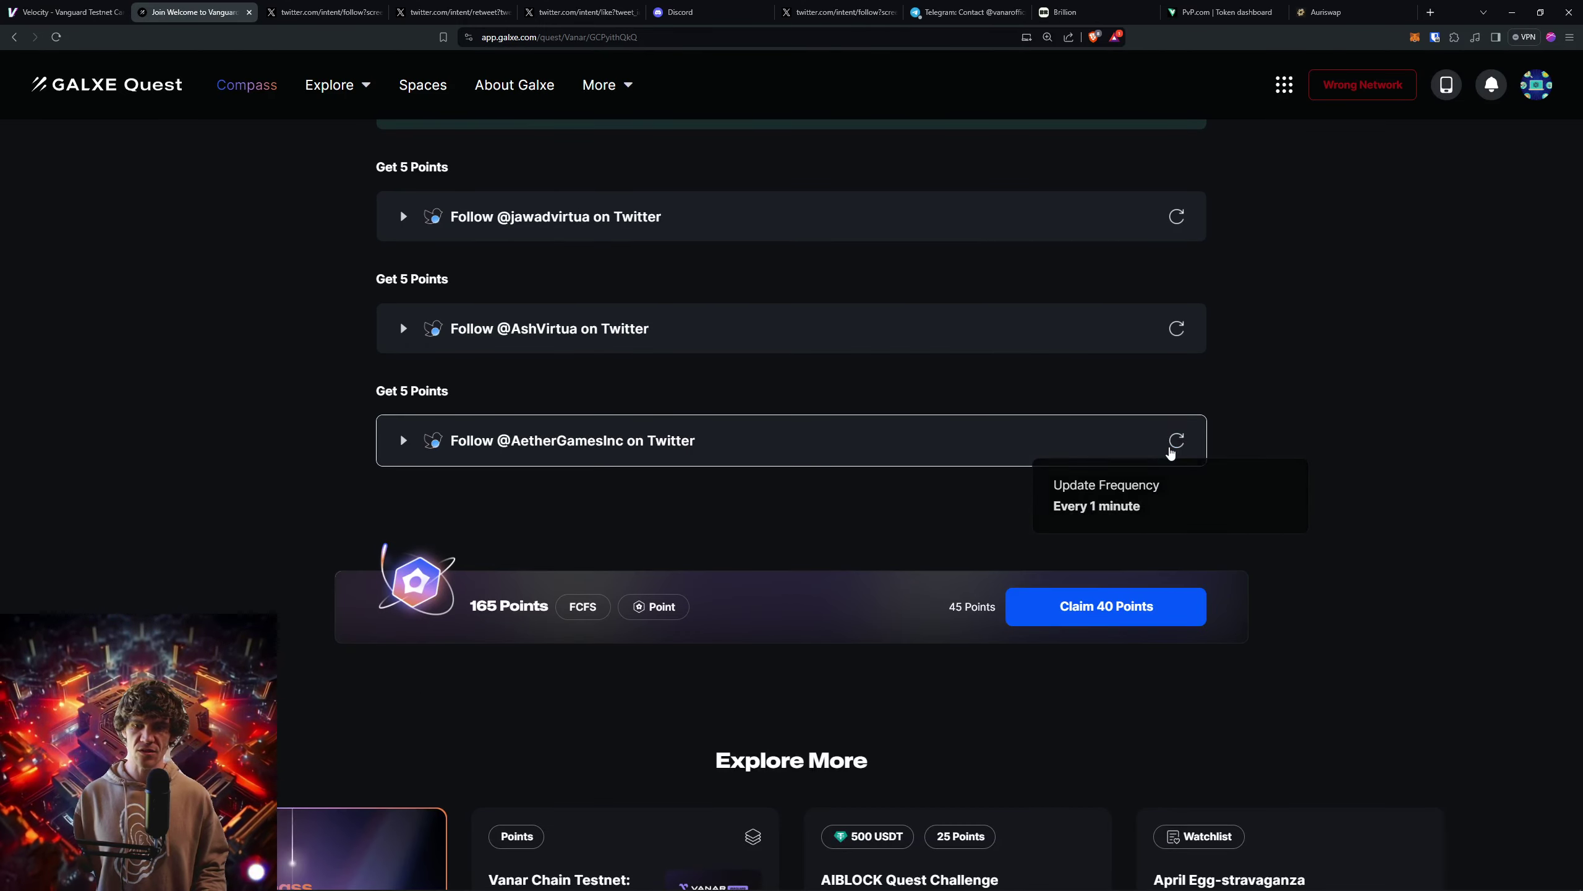
left_click(1177, 442)
scroll(1192, 368, "up", 3)
scroll(1199, 378, "up", 5)
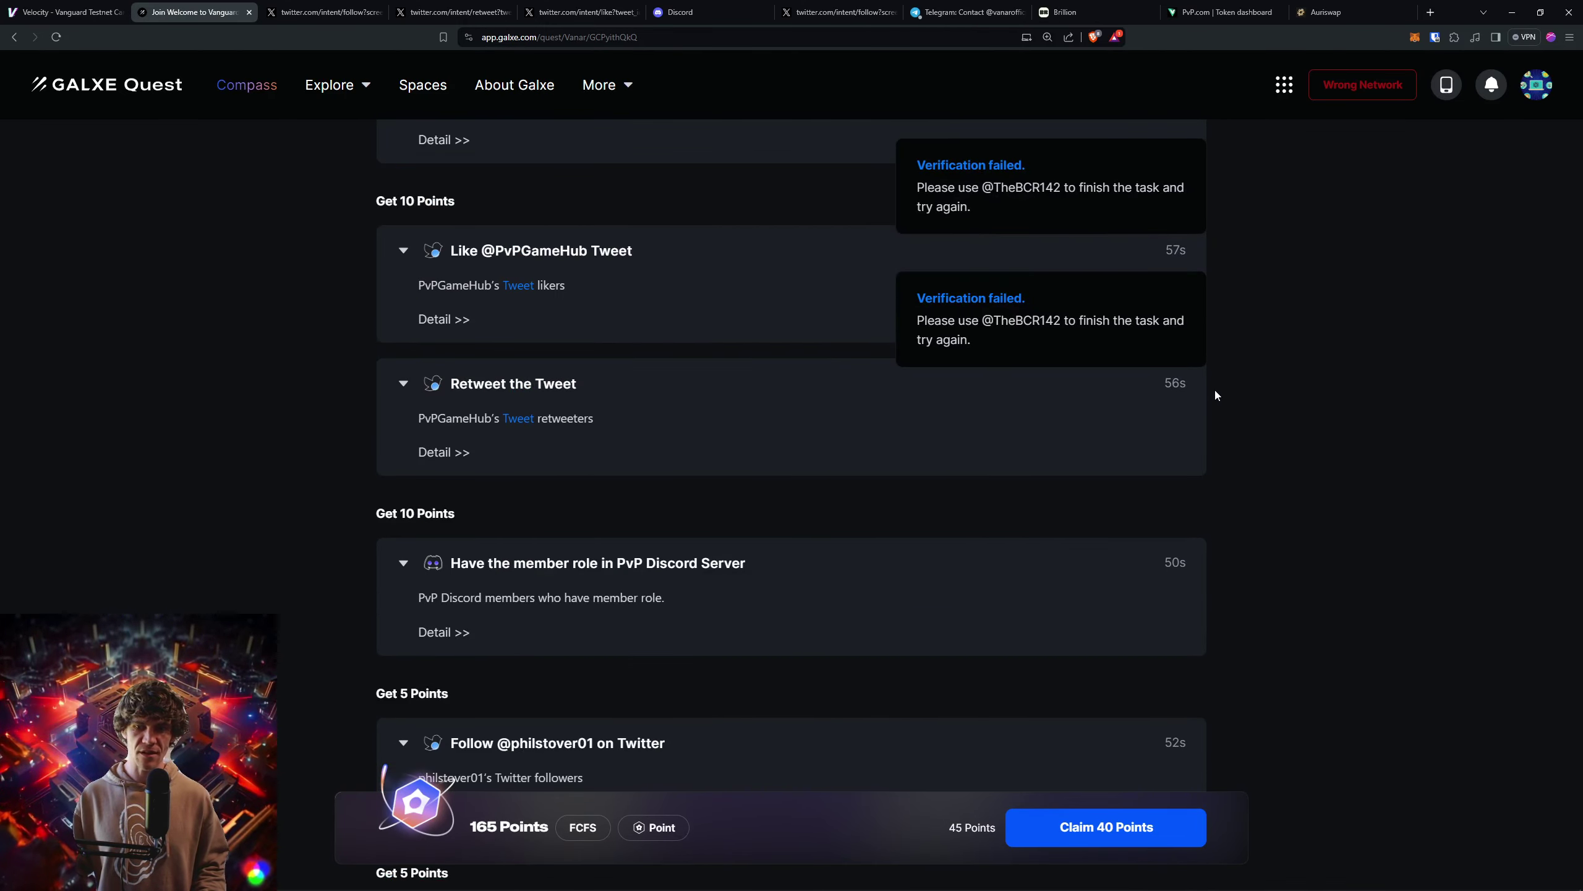
scroll(1275, 399, "up", 1)
scroll(1332, 400, "up", 2)
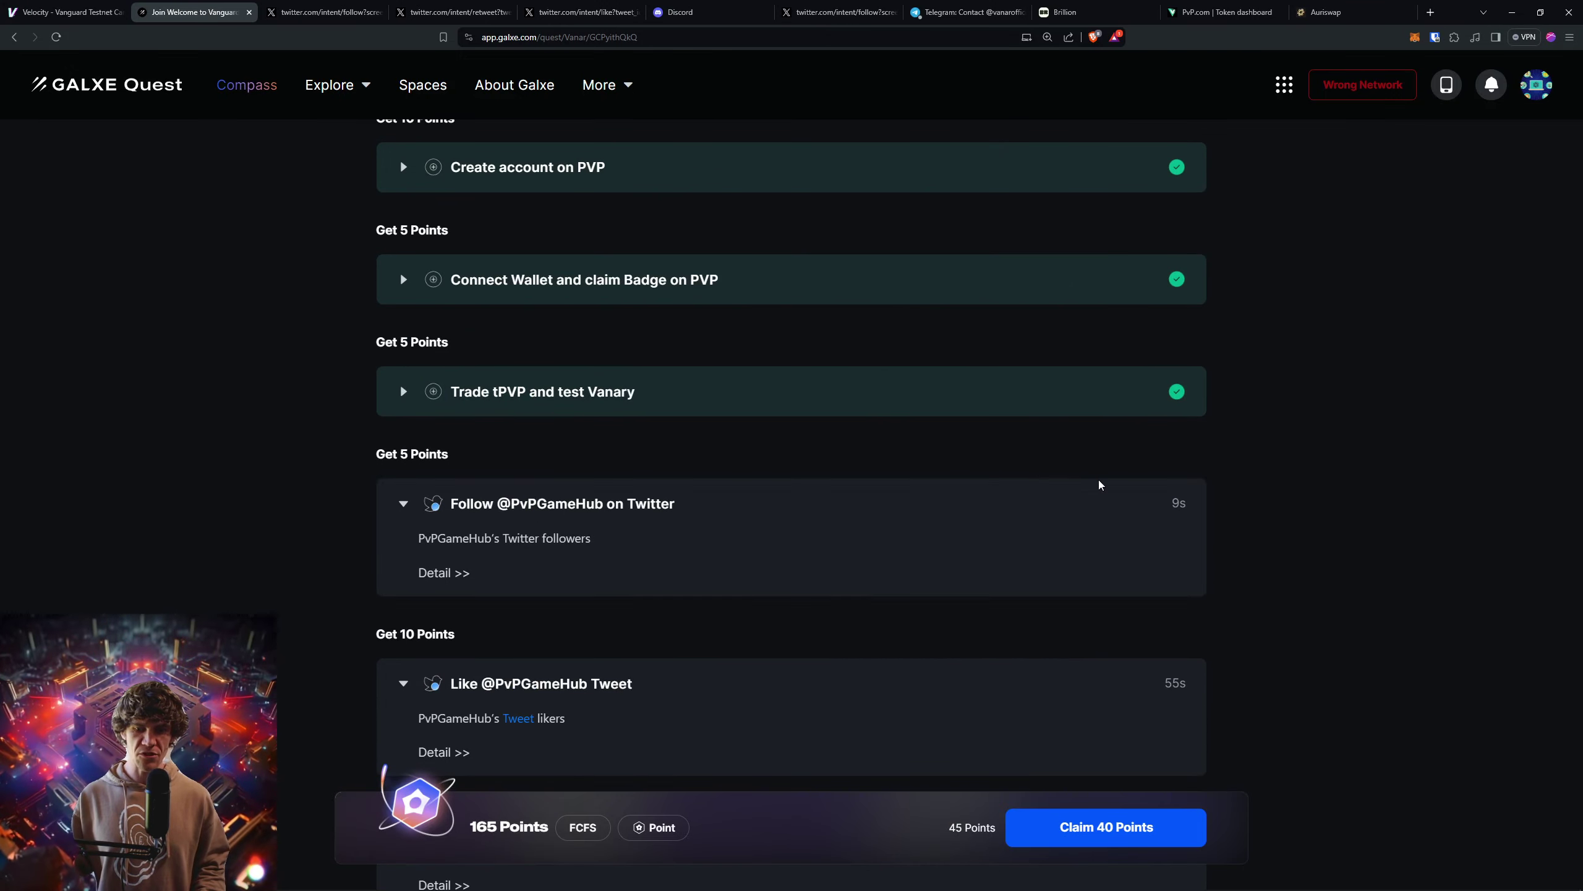
left_click(1118, 839)
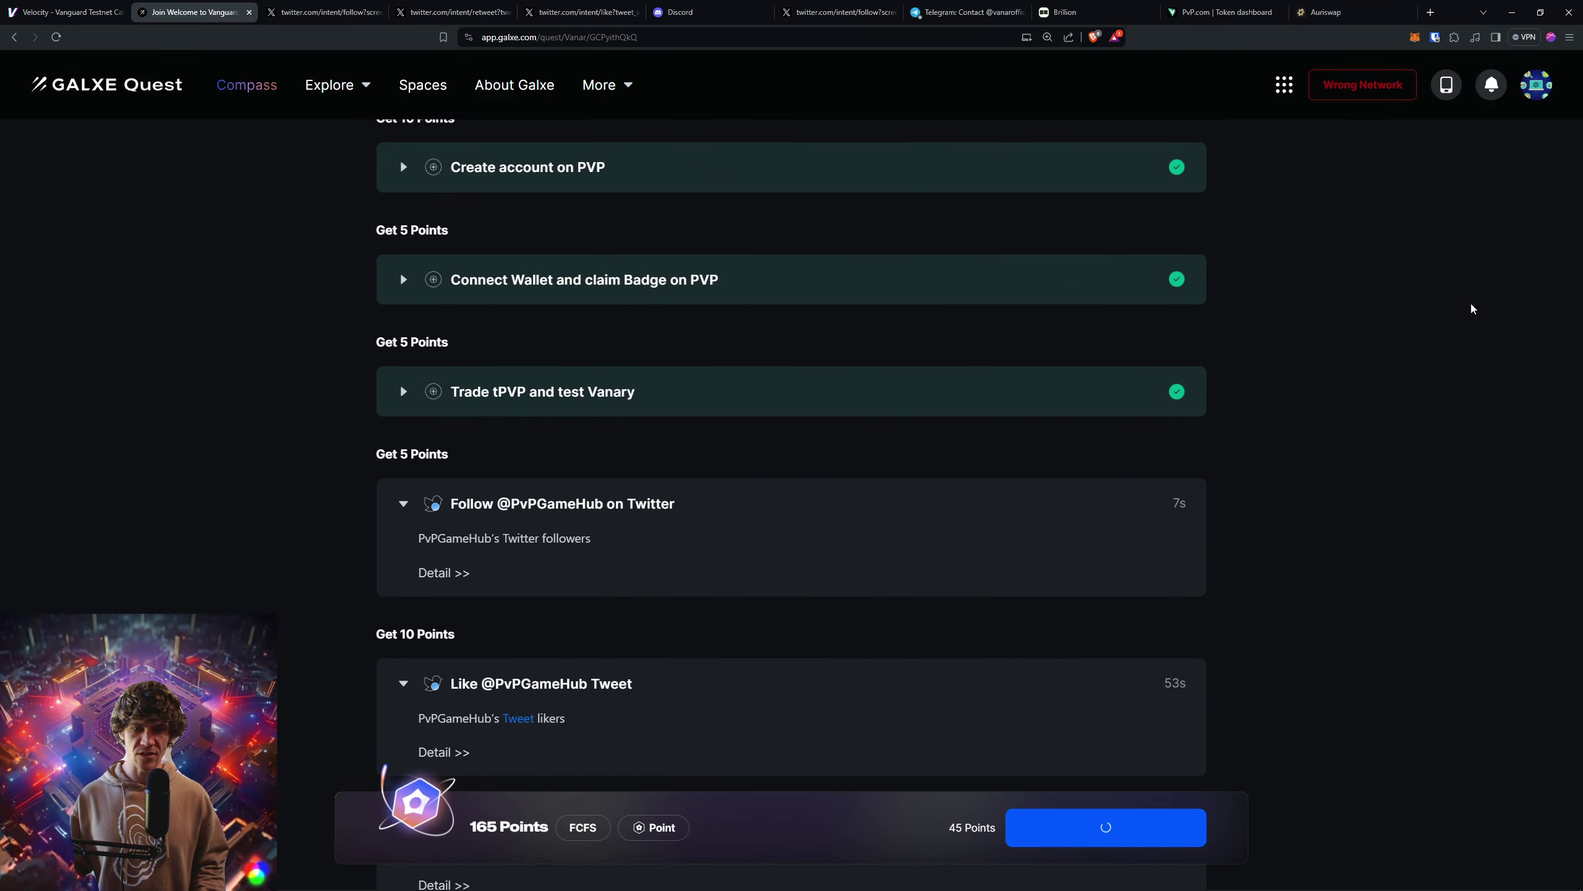
scroll(1350, 315, "up", 2)
scroll(1283, 383, "up", 3)
scroll(1284, 382, "up", 1)
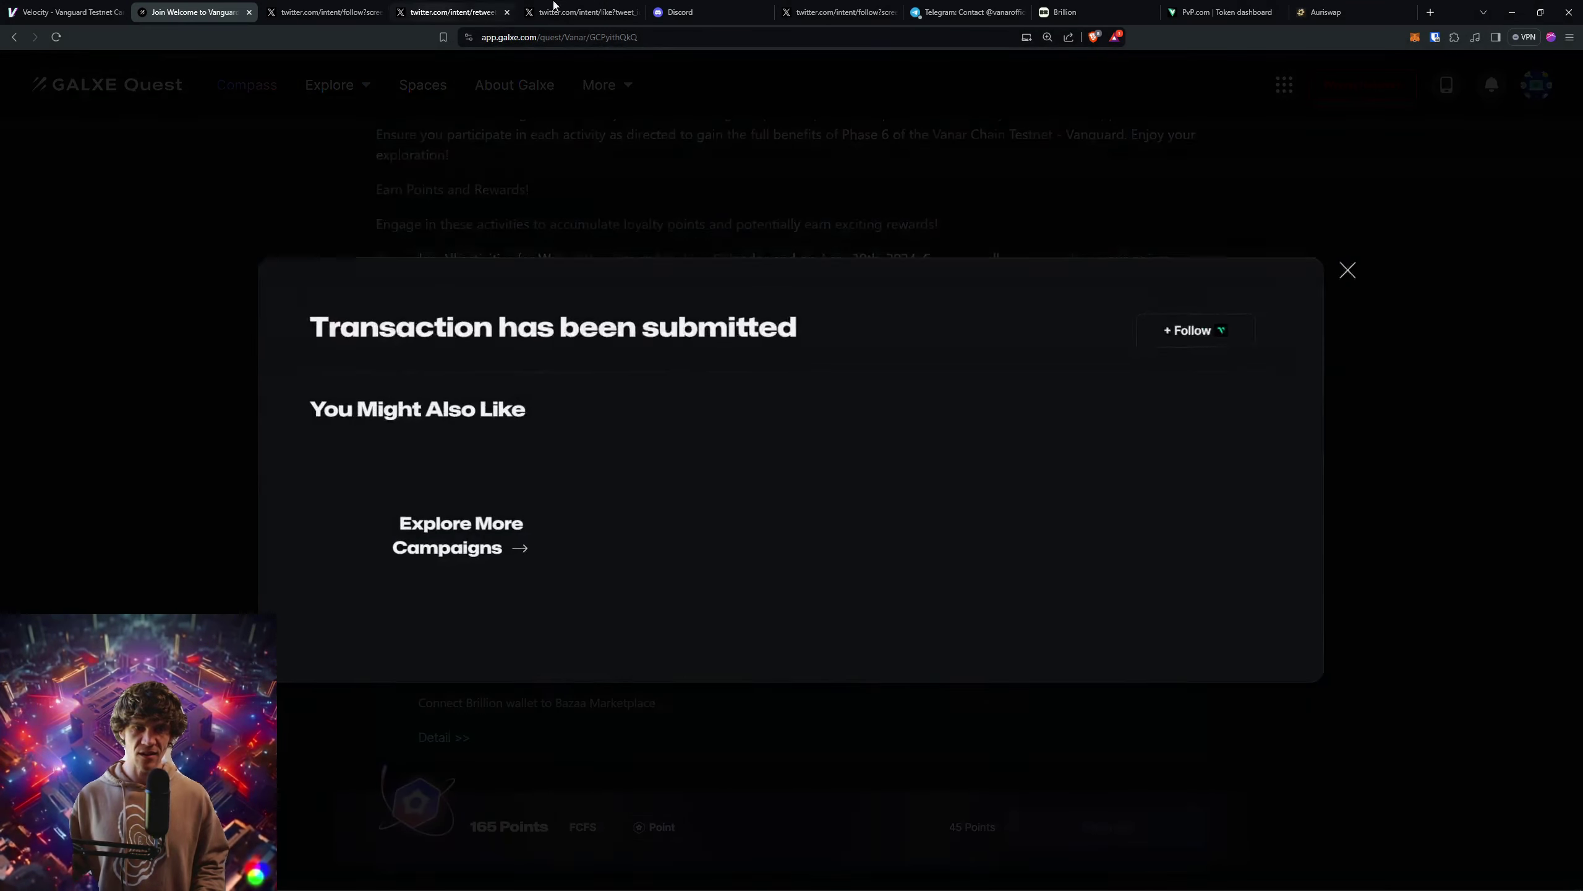
Step: Follow PvPGameHub on X, then repost and like its announcement post
left_click(329, 11)
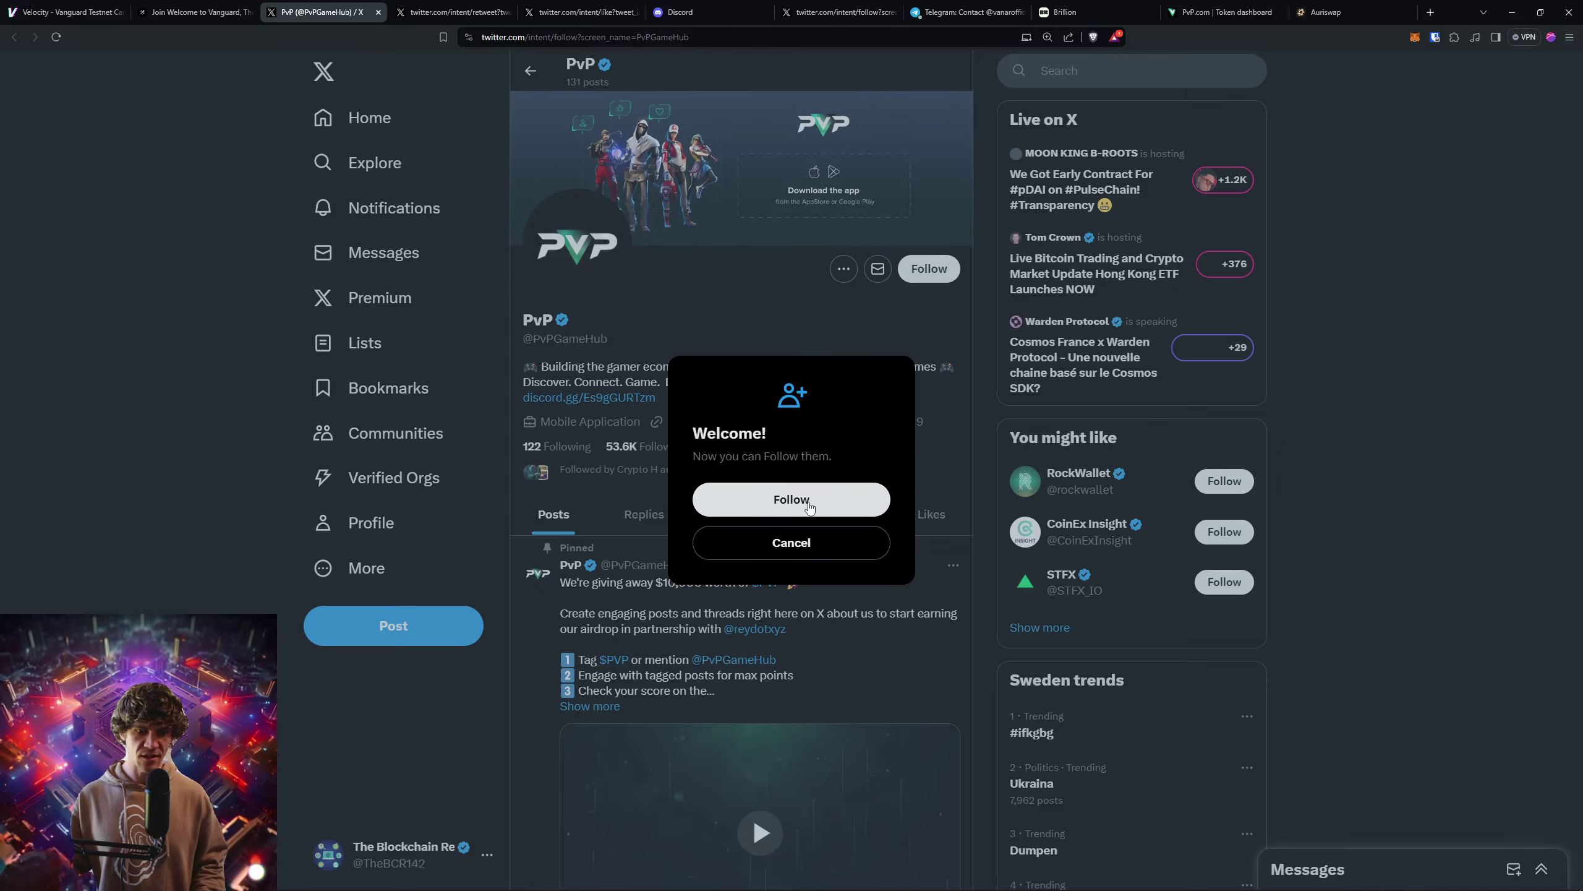
left_click(810, 507)
key("ctrl+Tab")
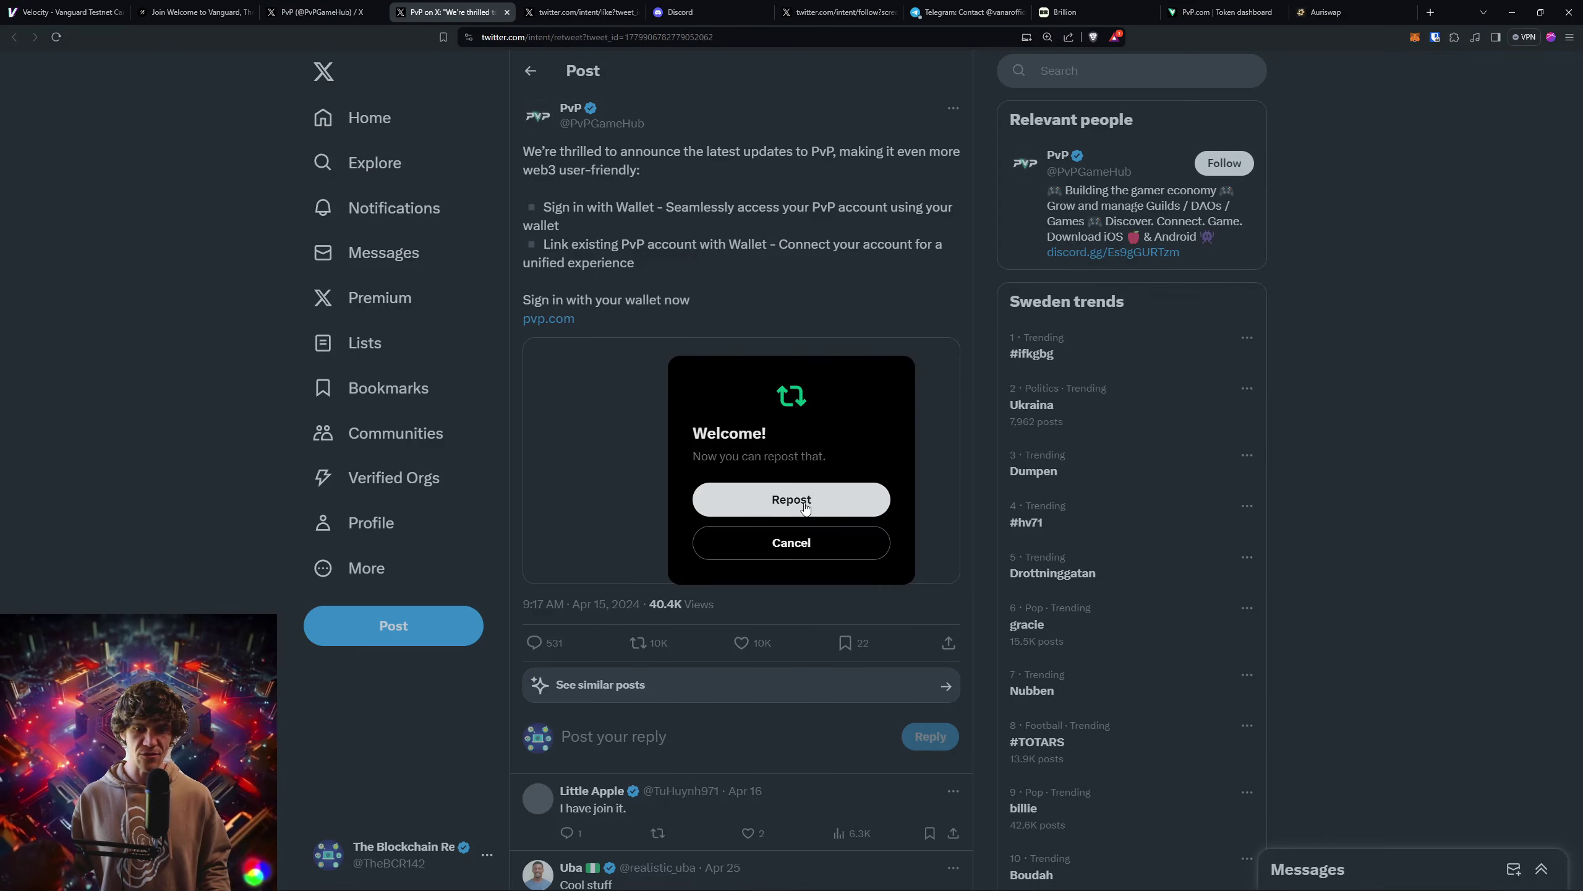
left_click(804, 508)
key("ctrl+Tab")
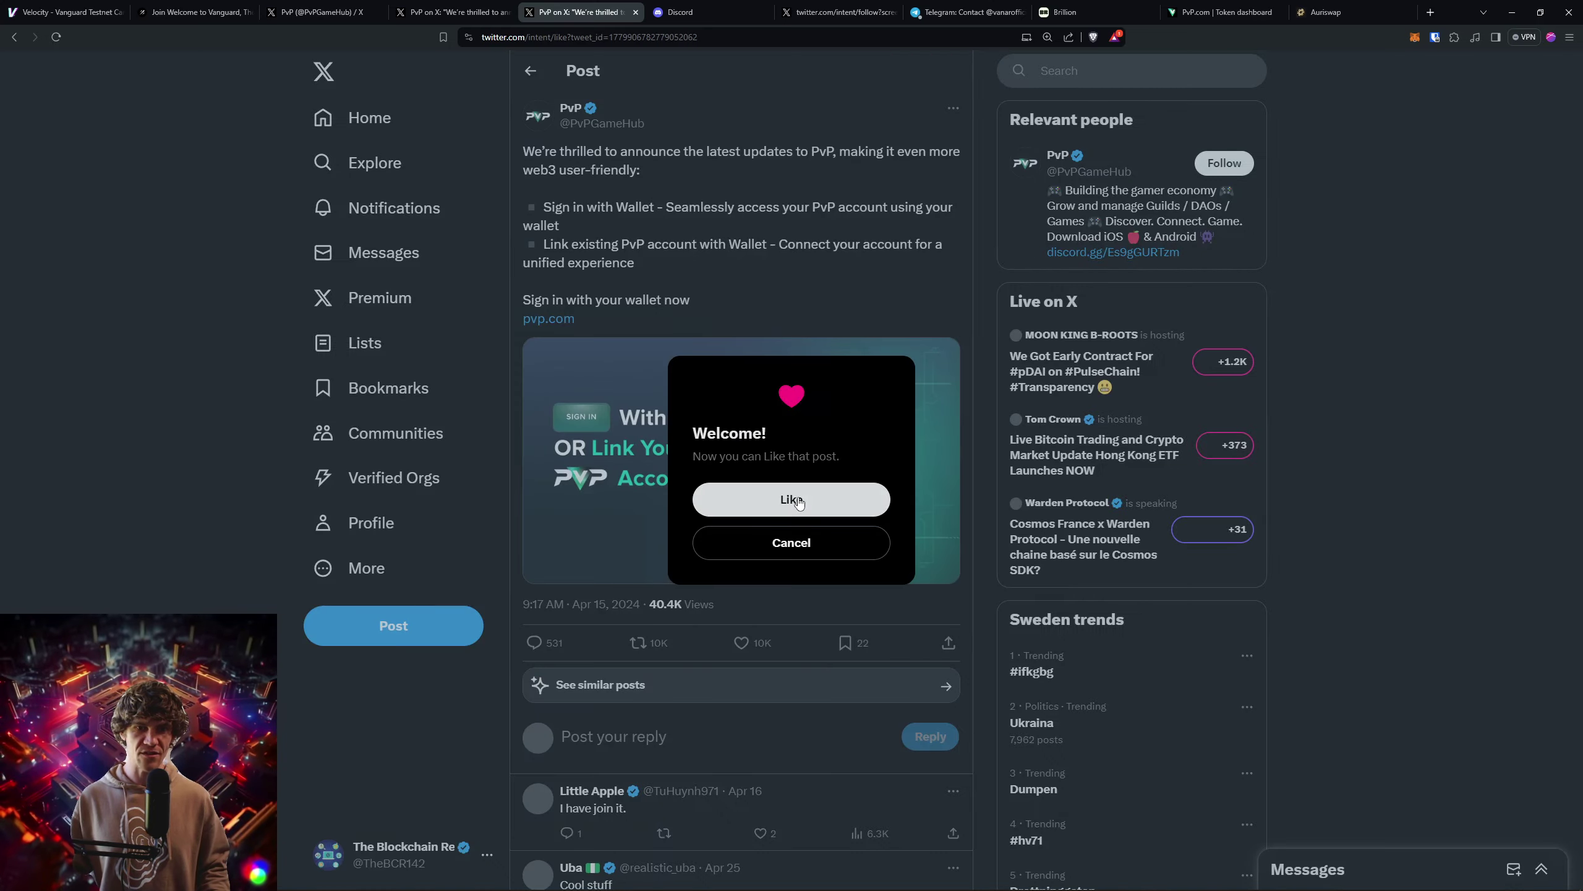
left_click(797, 502)
key("ctrl+Tab")
left_click(634, 38)
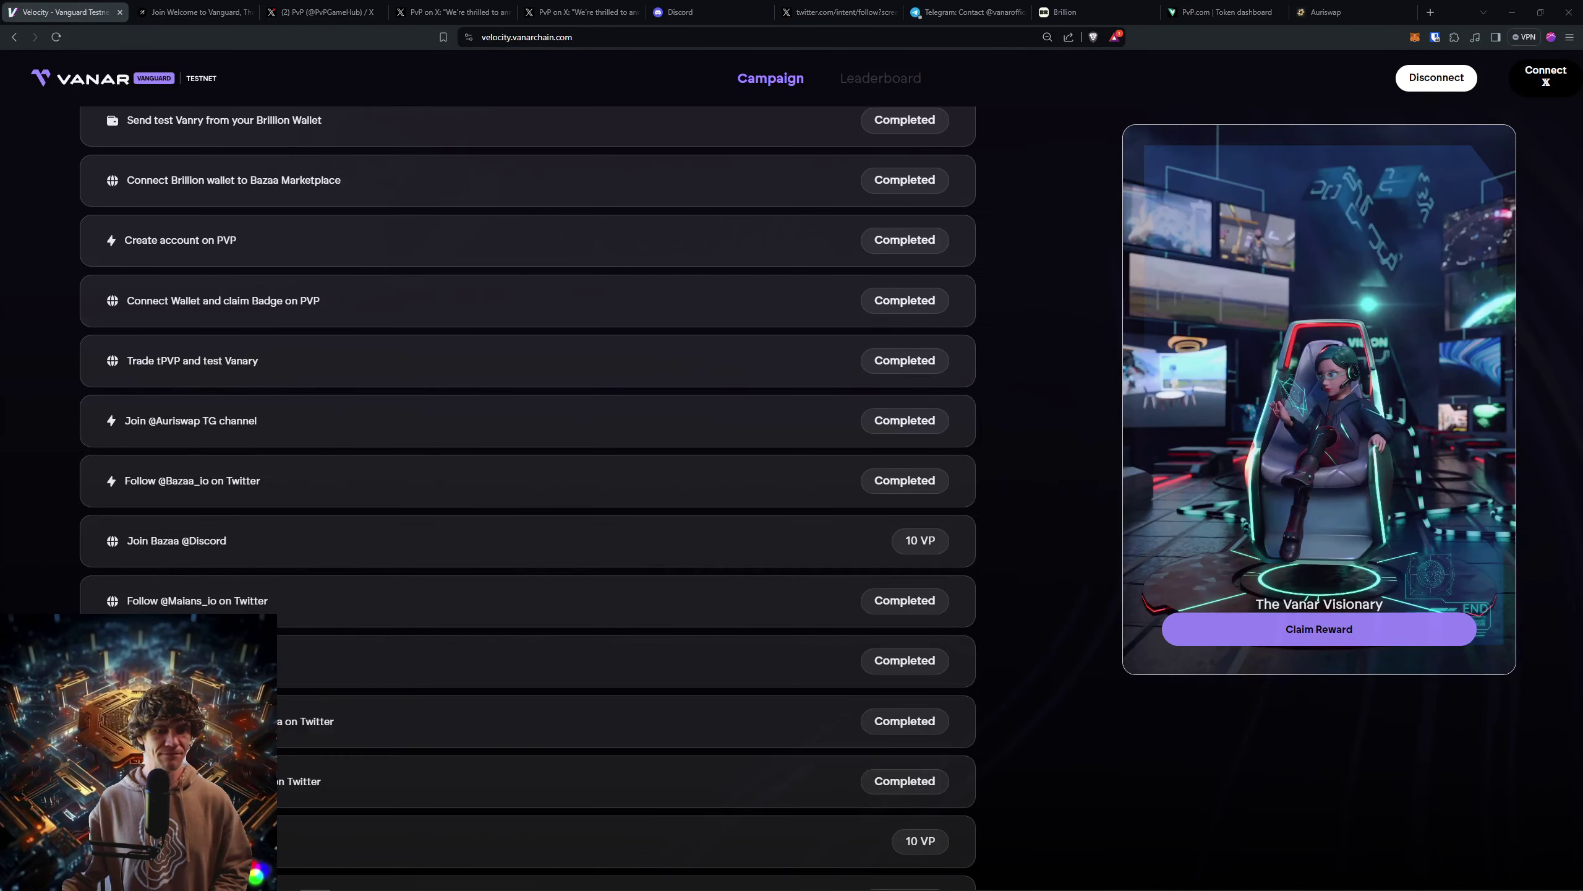
scroll(1014, 461, "down", 2)
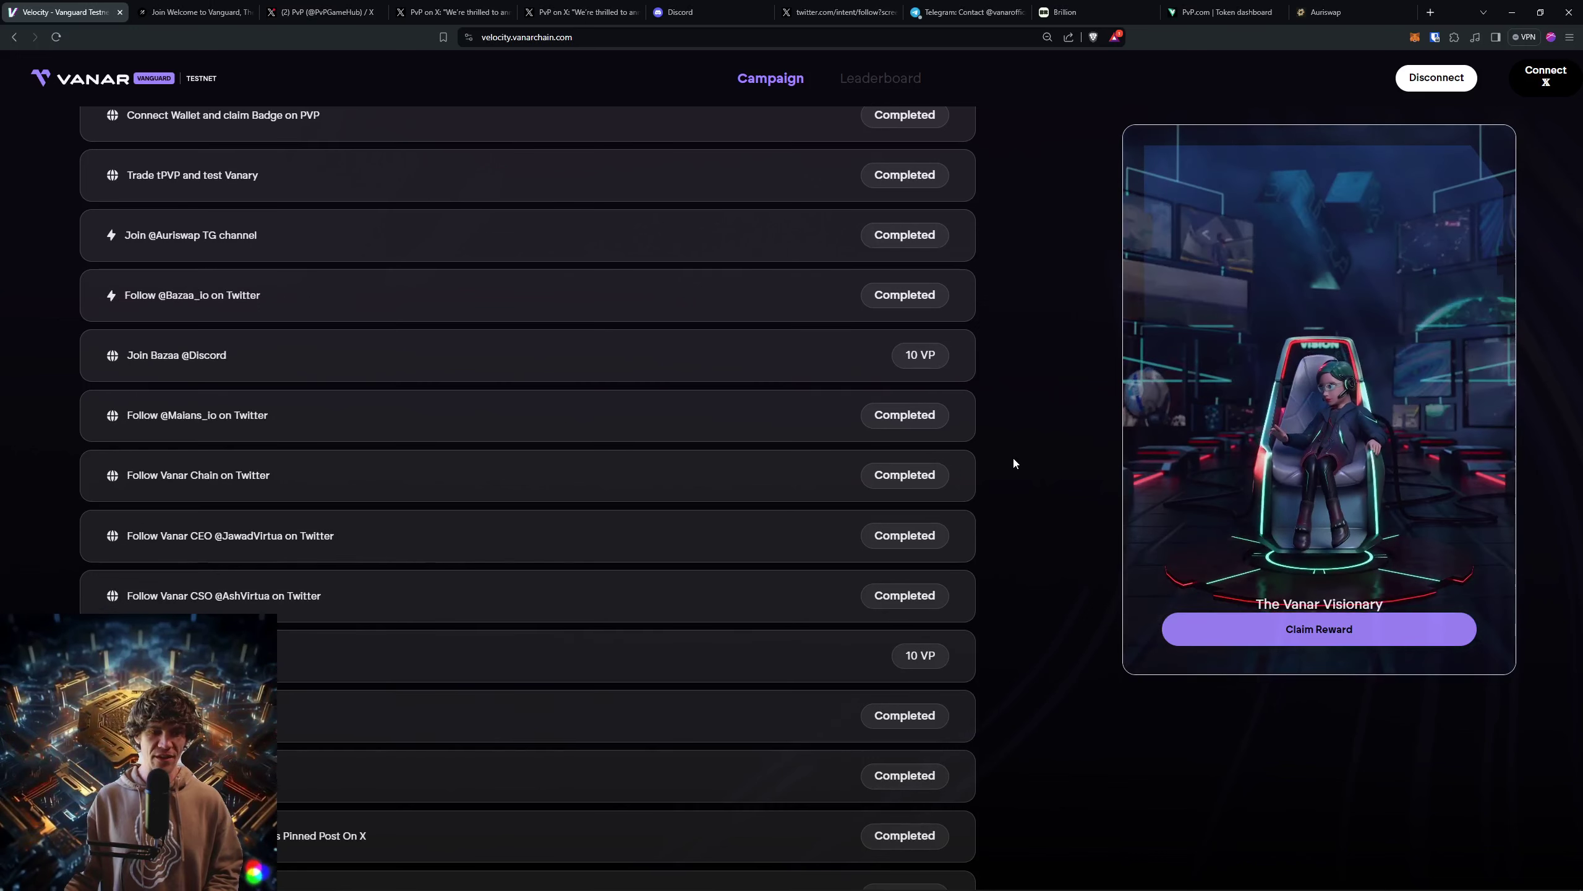
scroll(1014, 462, "down", 3)
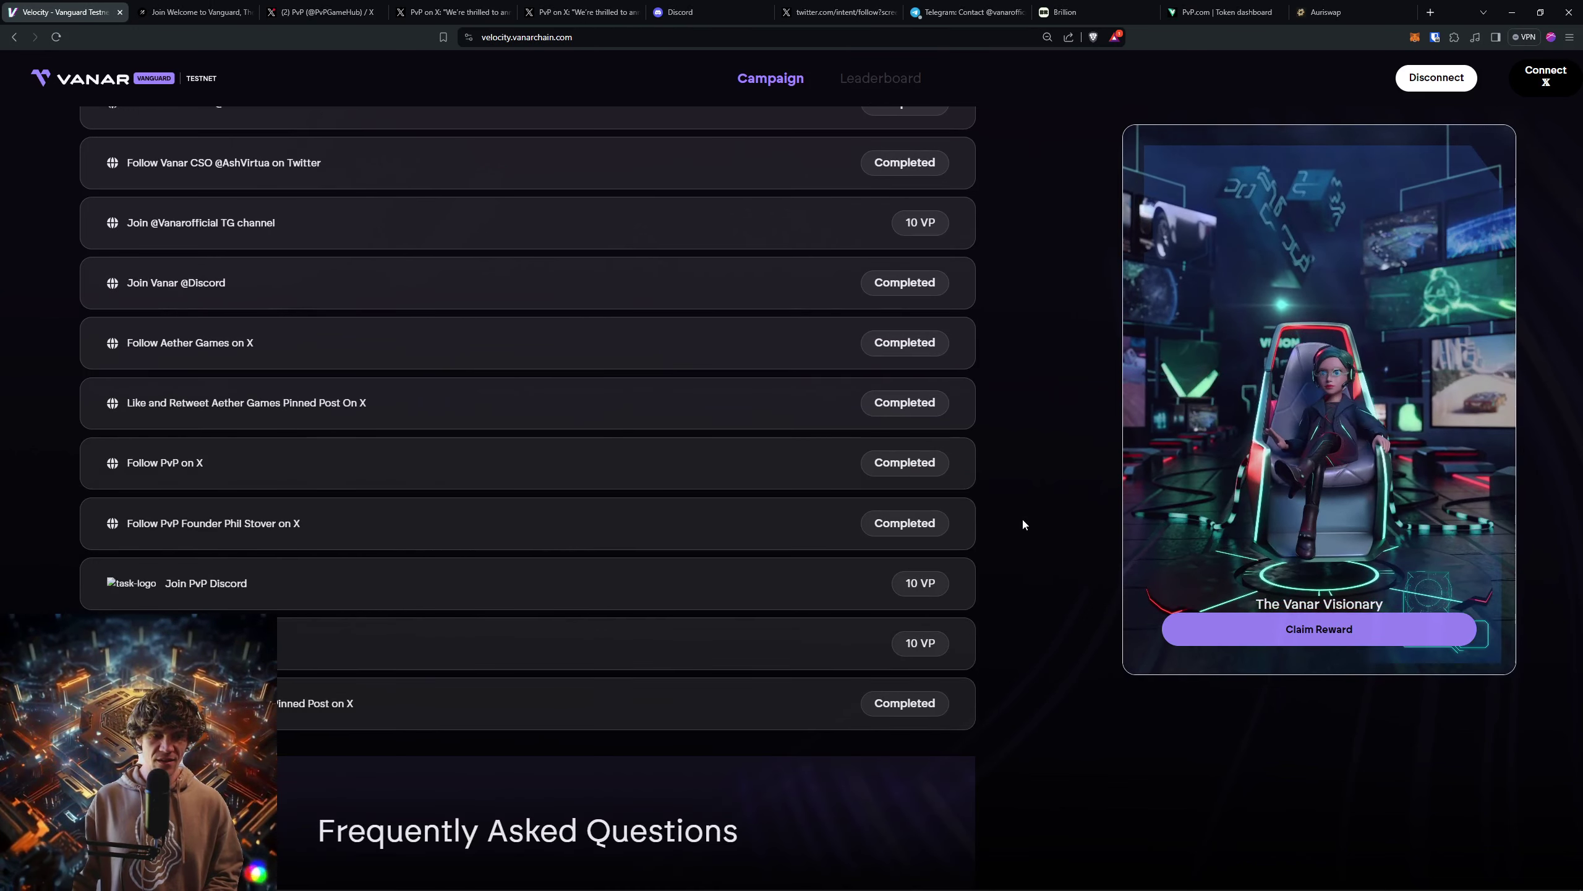
scroll(1023, 523, "up", 5)
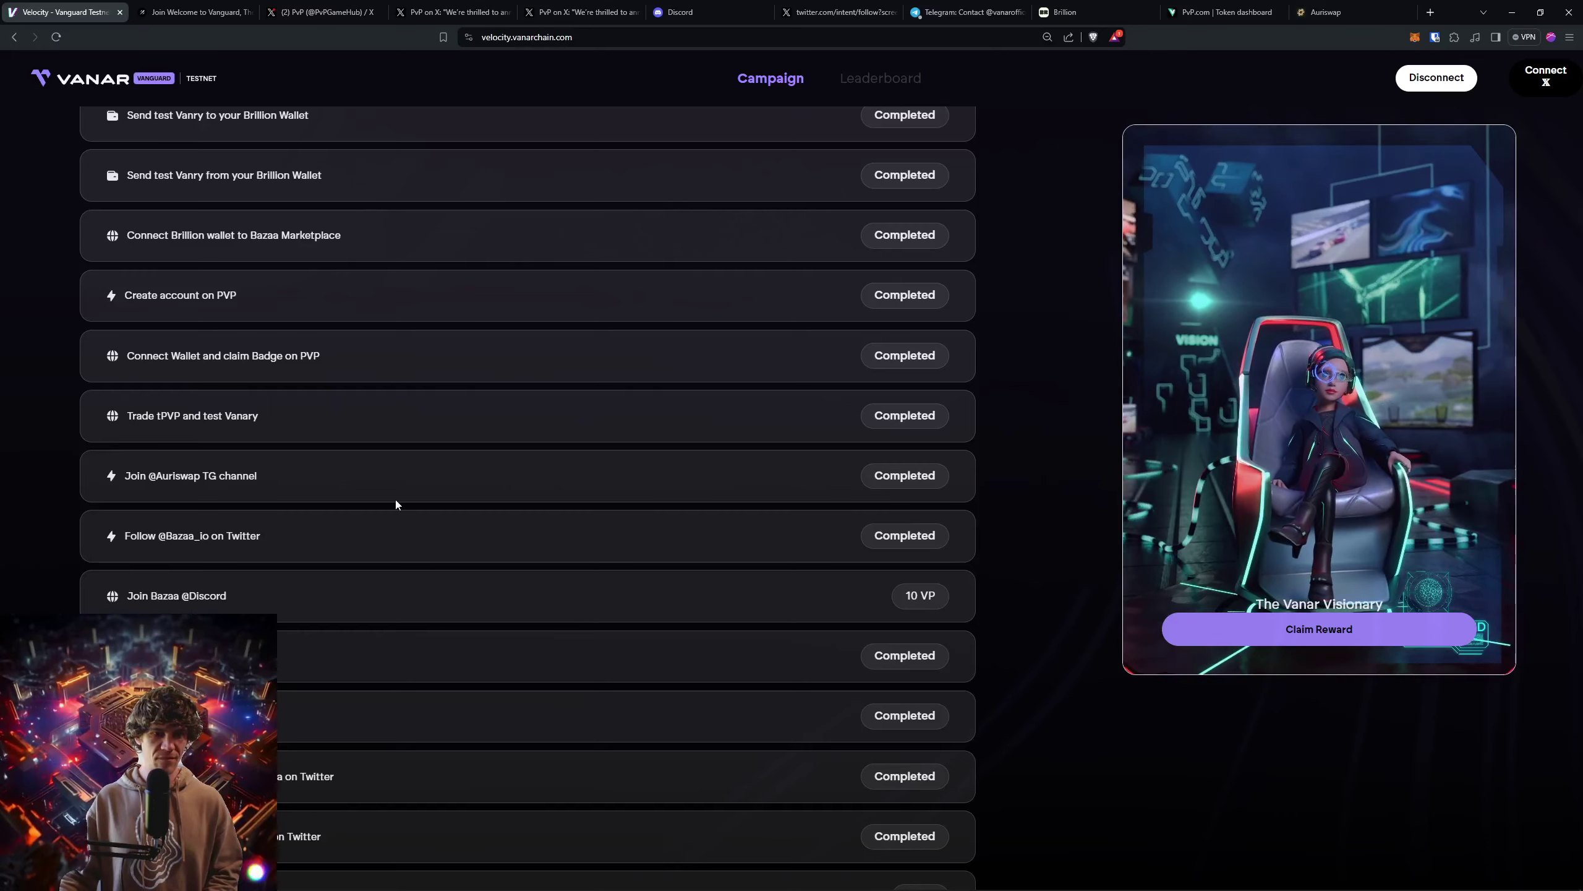
scroll(371, 503, "up", 10)
scroll(336, 505, "down", 3)
scroll(355, 517, "down", 1)
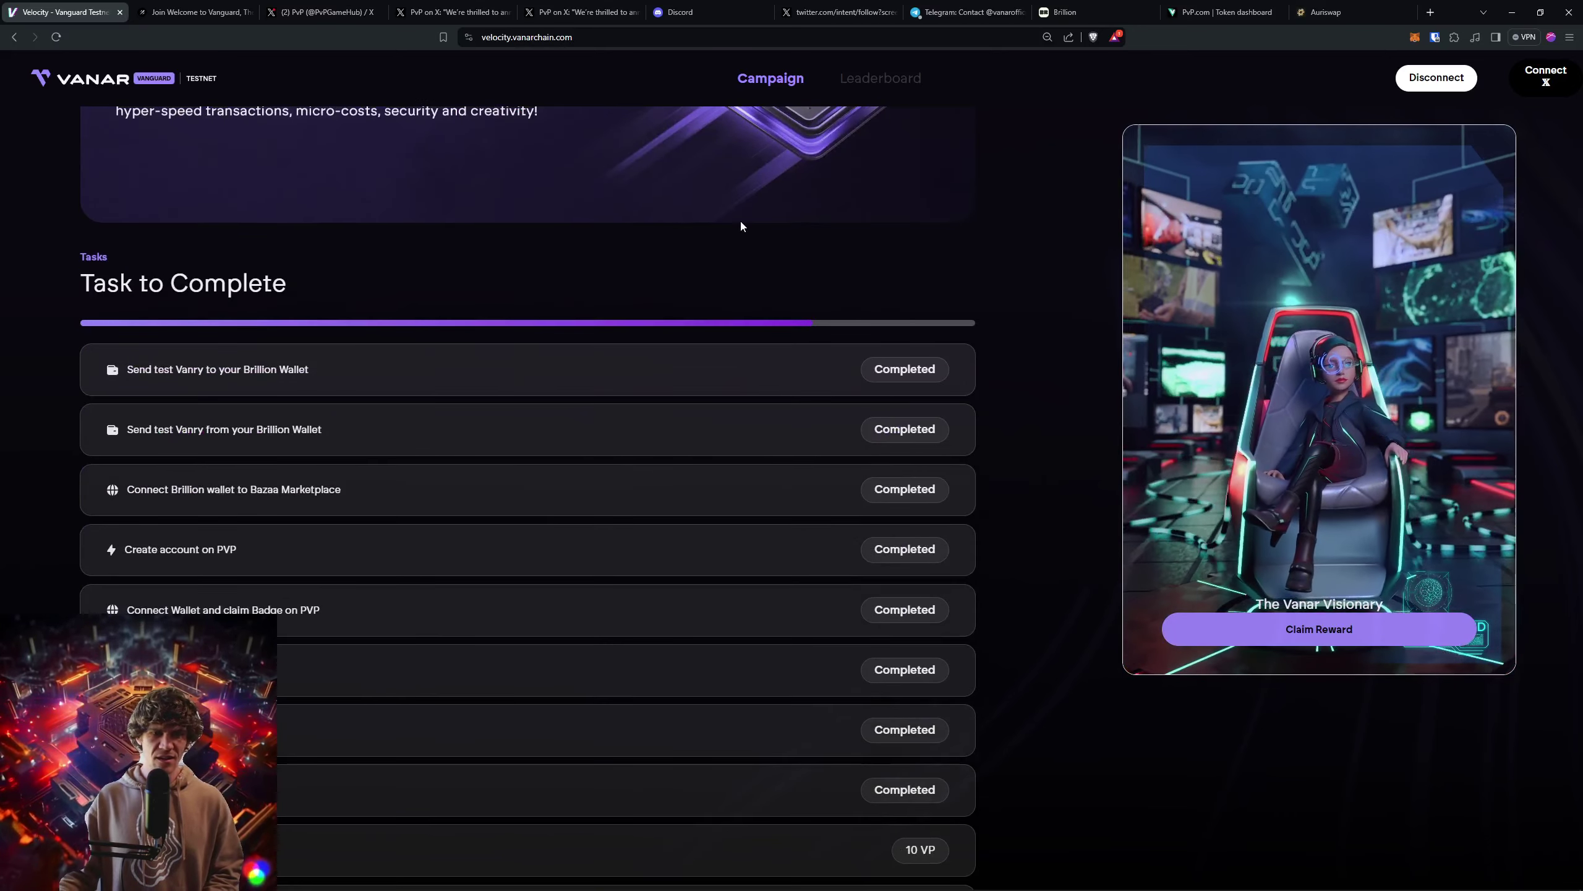
Step: Start a site connection in Brillion and open beta.bazaa.io in a new tab
left_click(1088, 11)
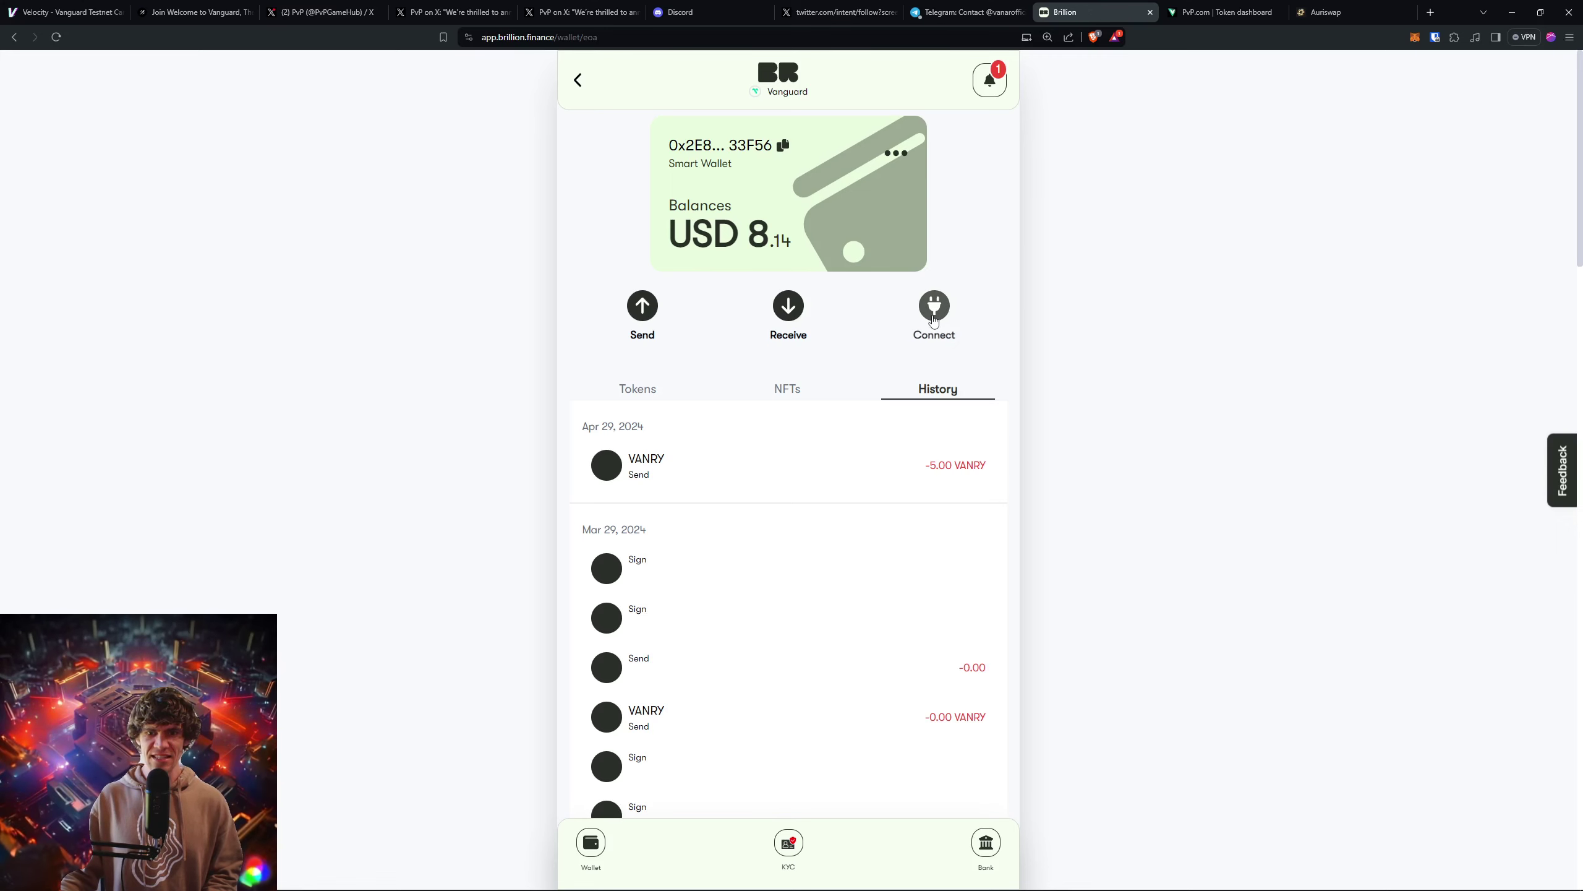
left_click(933, 324)
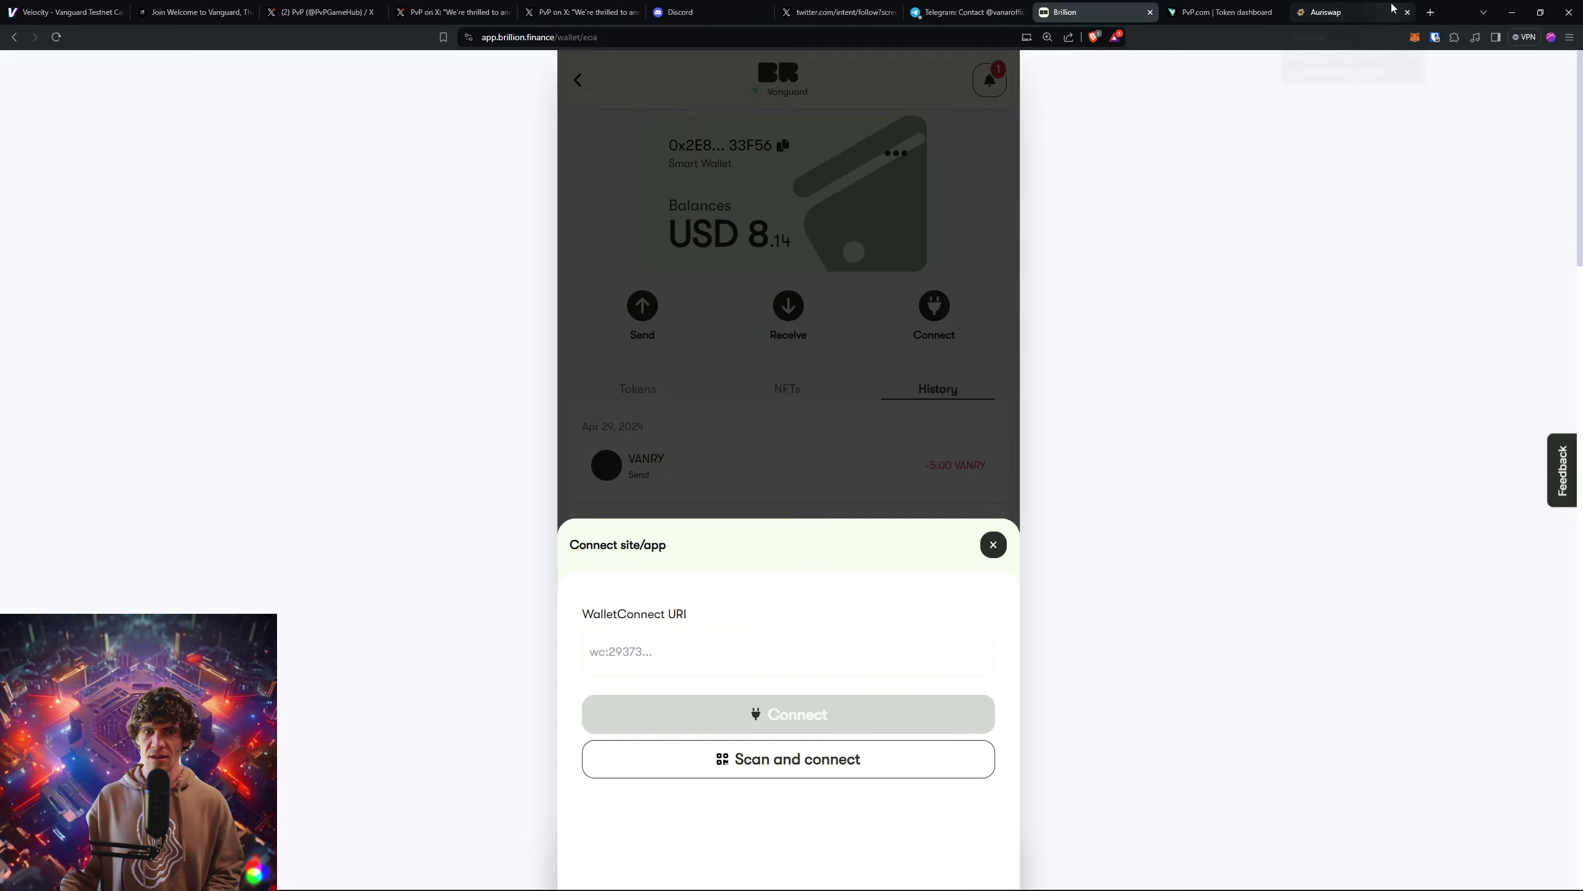
left_click(1431, 12)
type("baza")
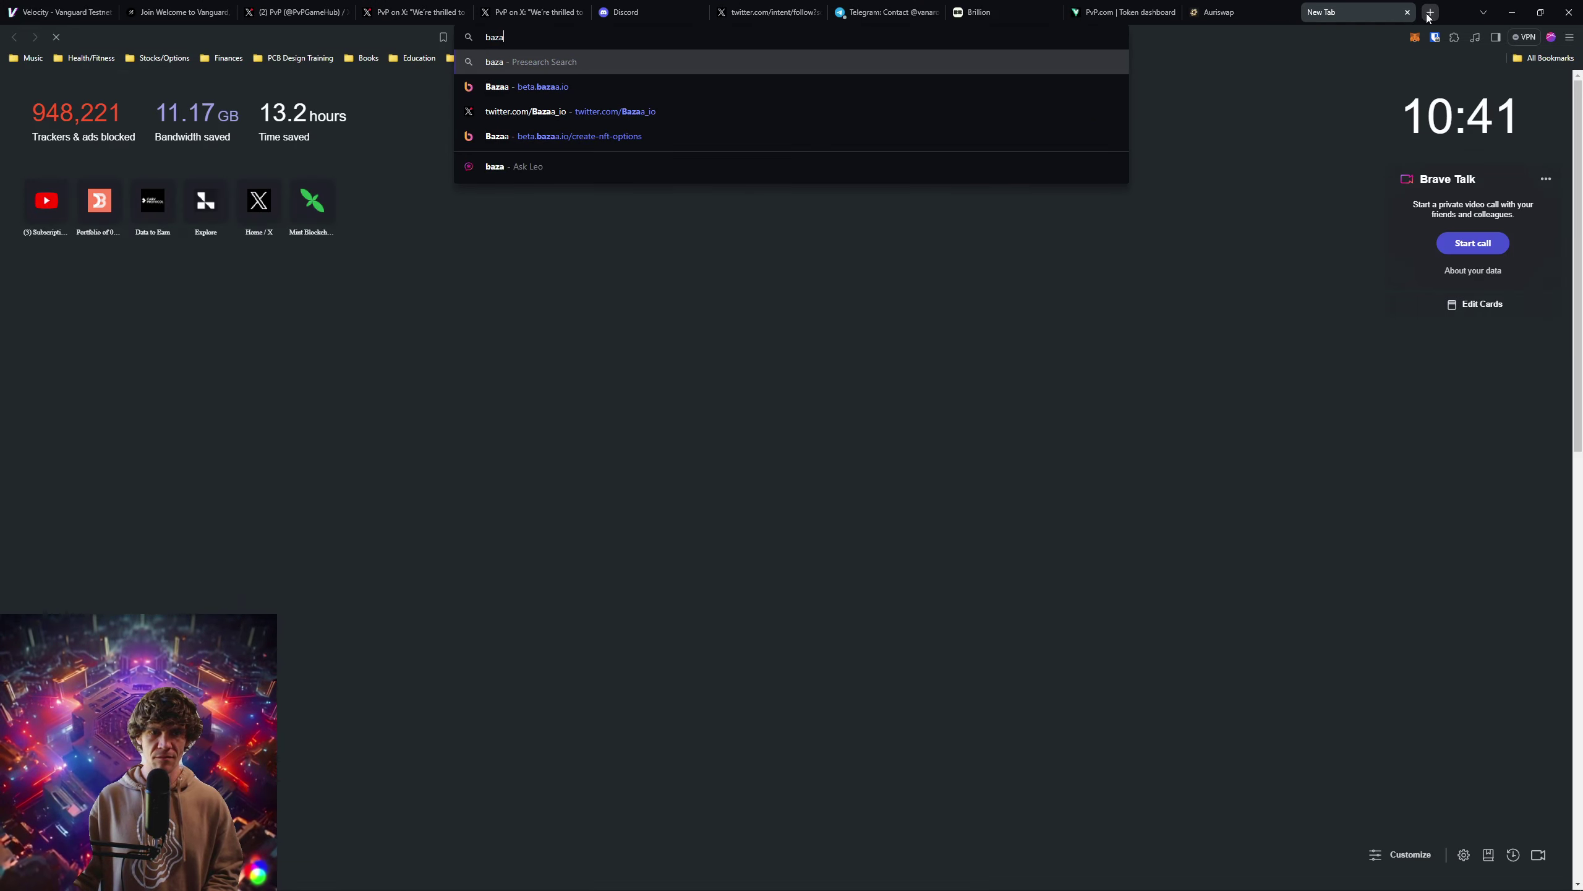
left_click(776, 88)
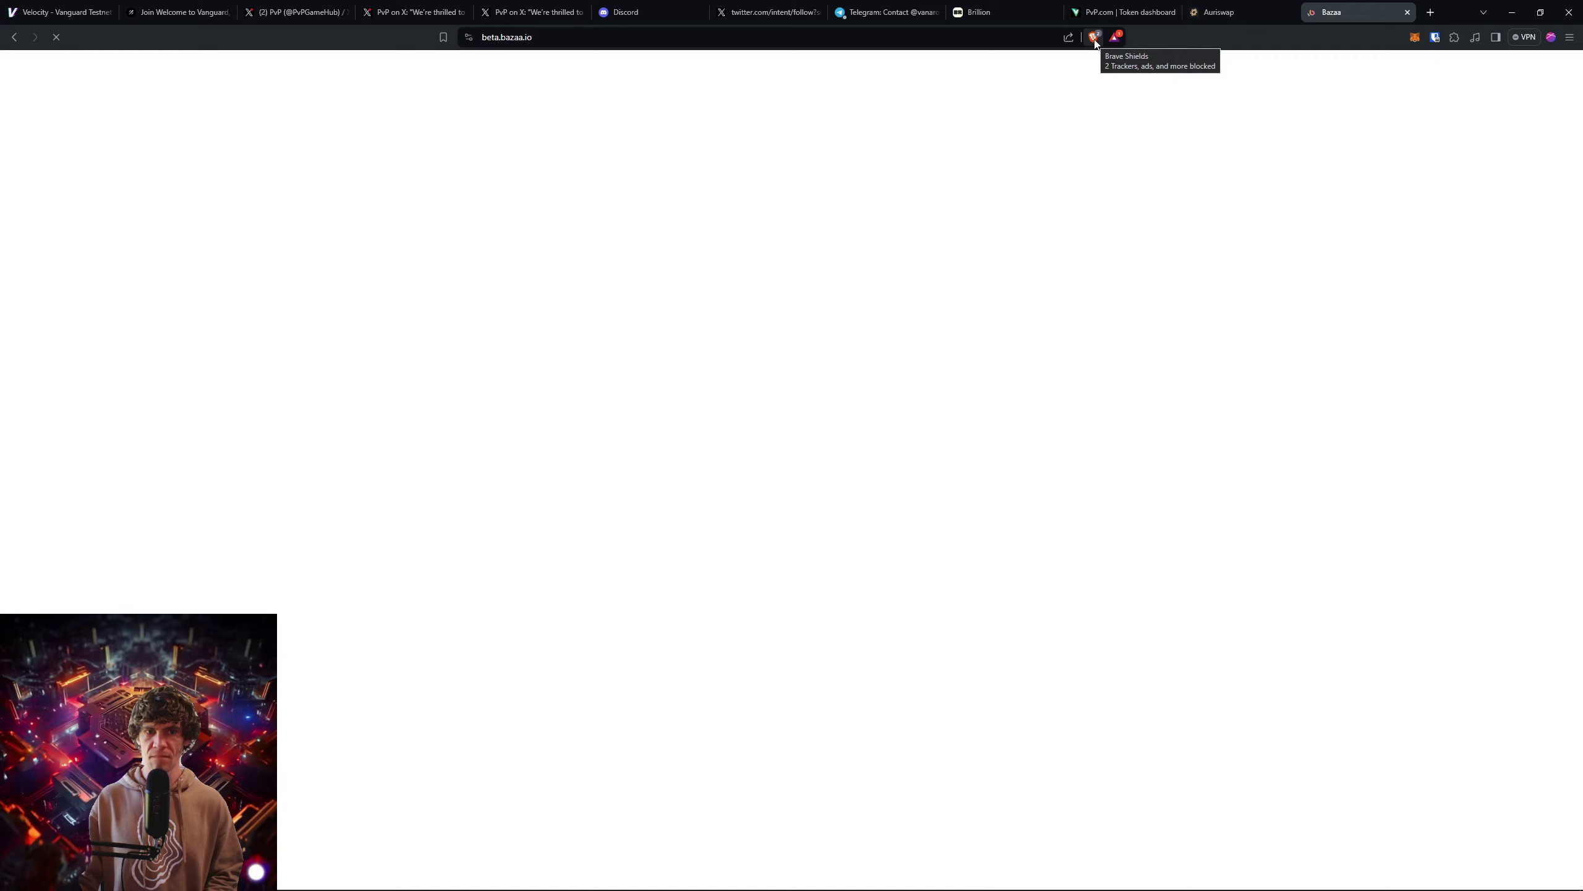
Step: Turn Brave Shields off for both Bazaa and Brillion, then bring Bazaa to the front
left_click(1094, 37)
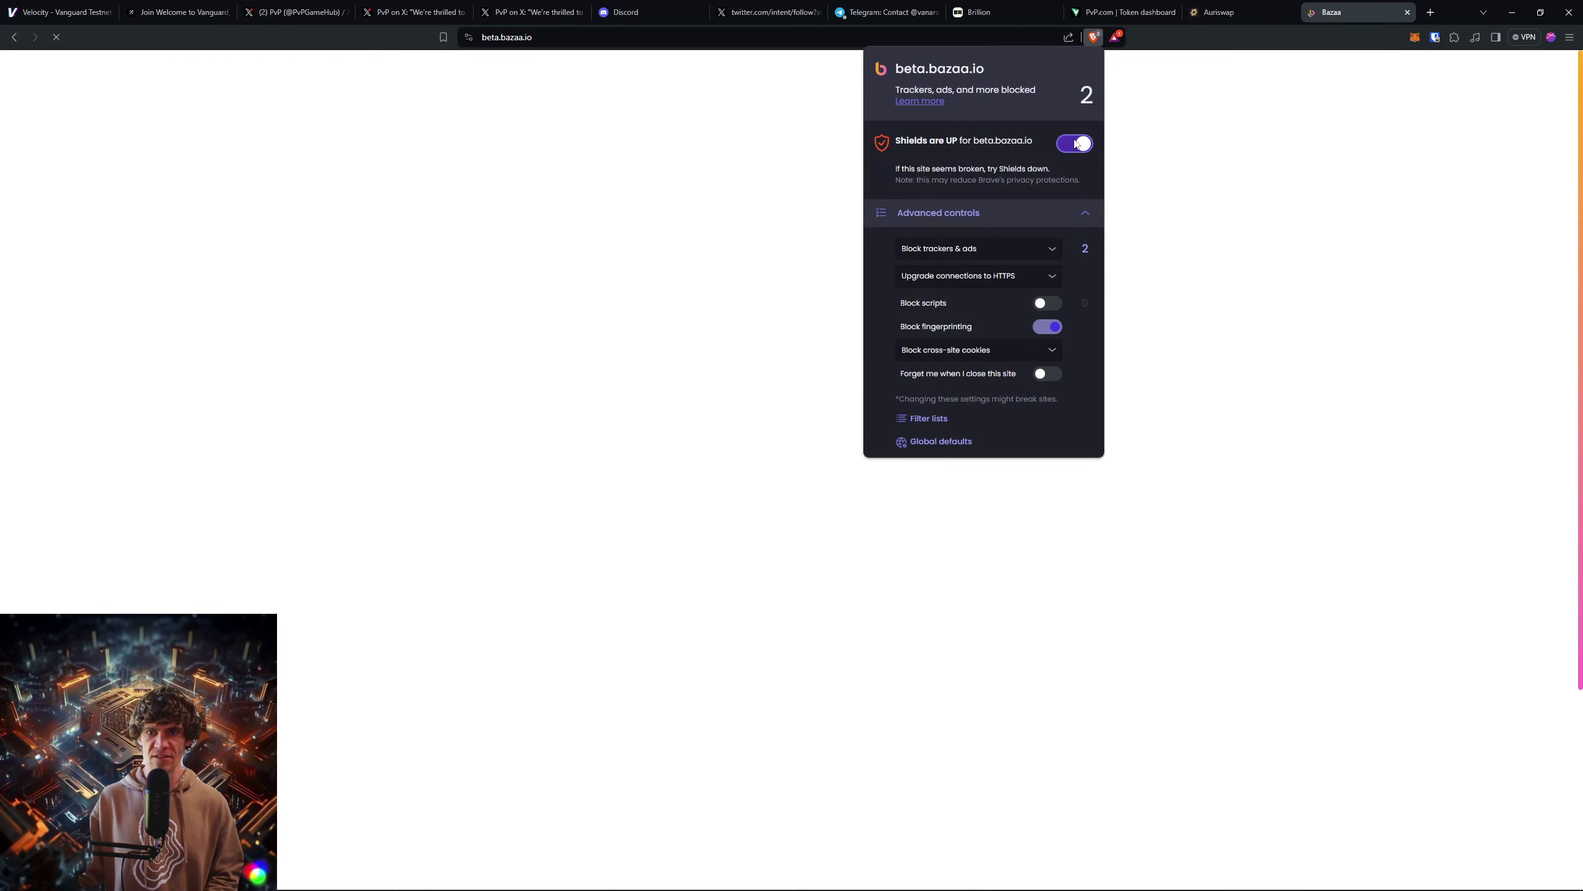
left_click(1076, 142)
left_click(990, 13)
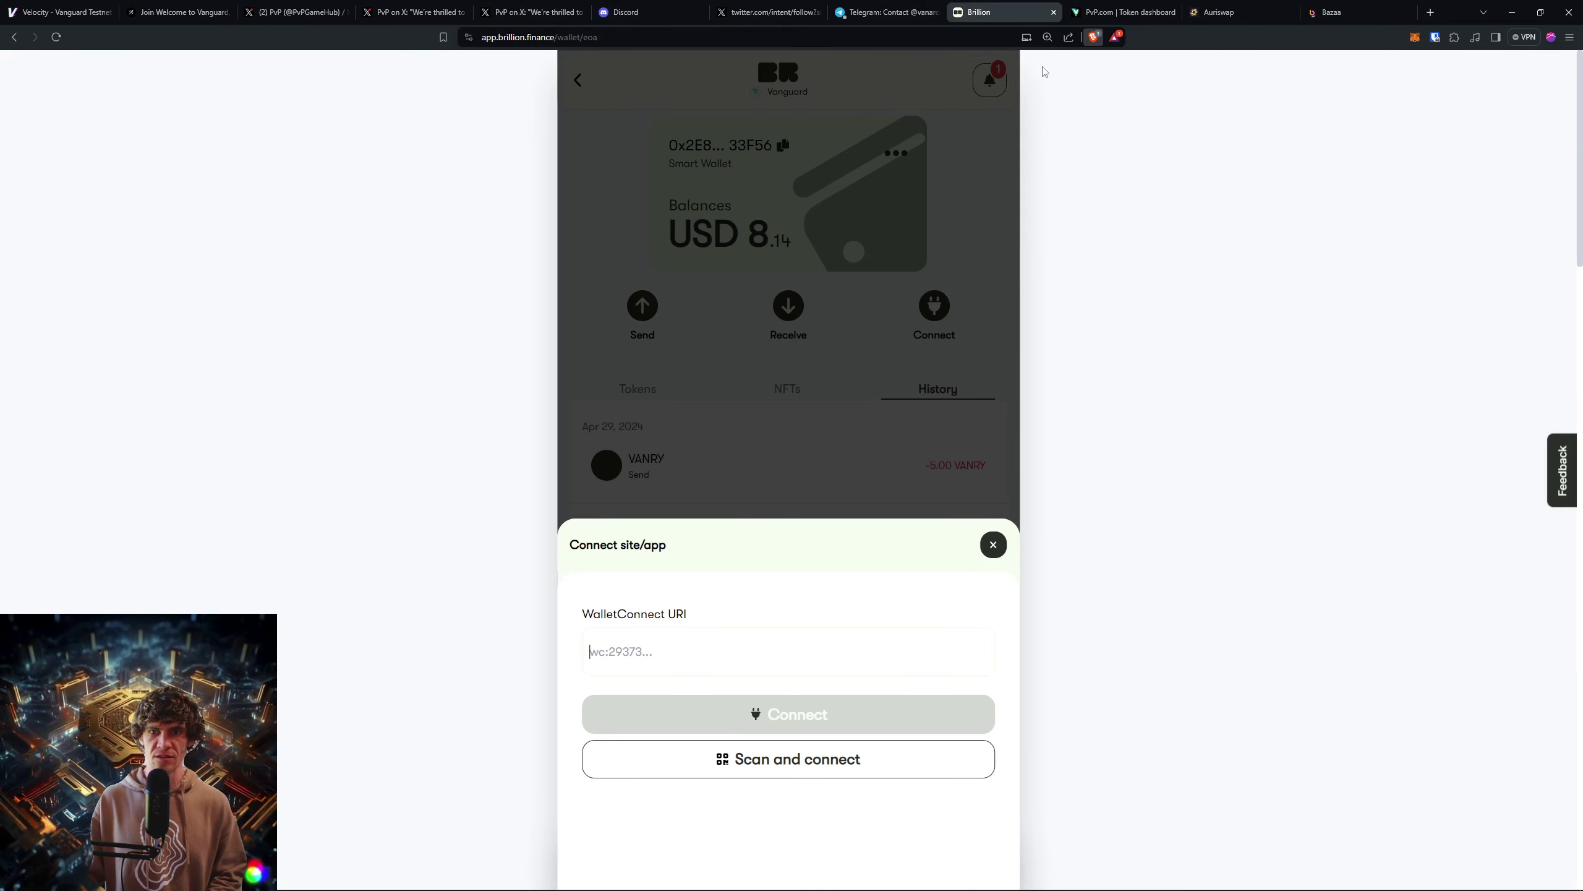
left_click(1094, 38)
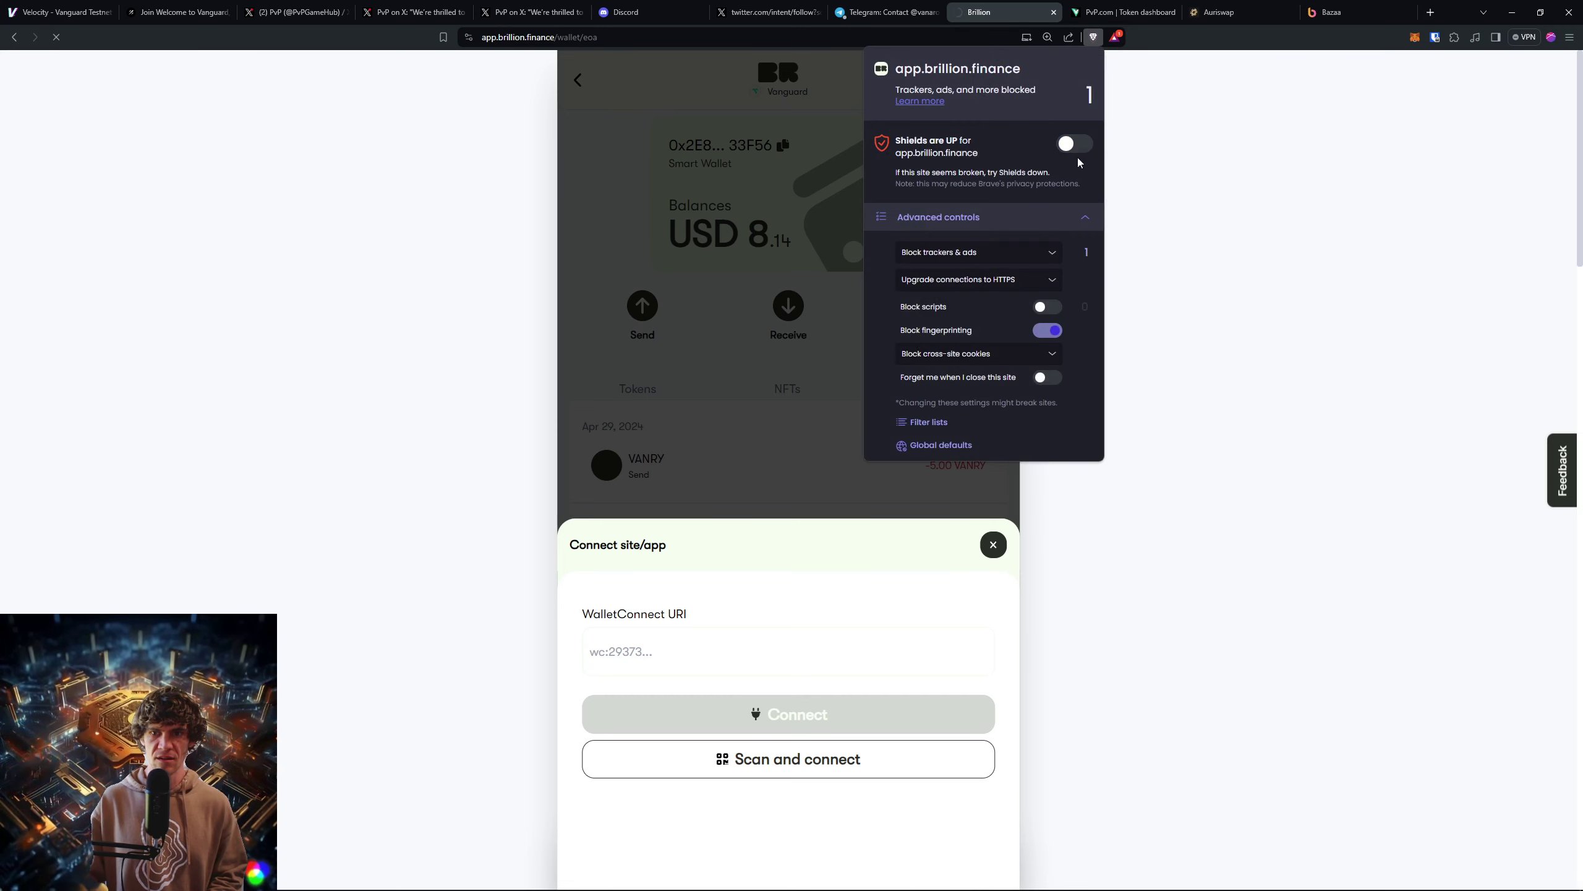
left_click(1074, 145)
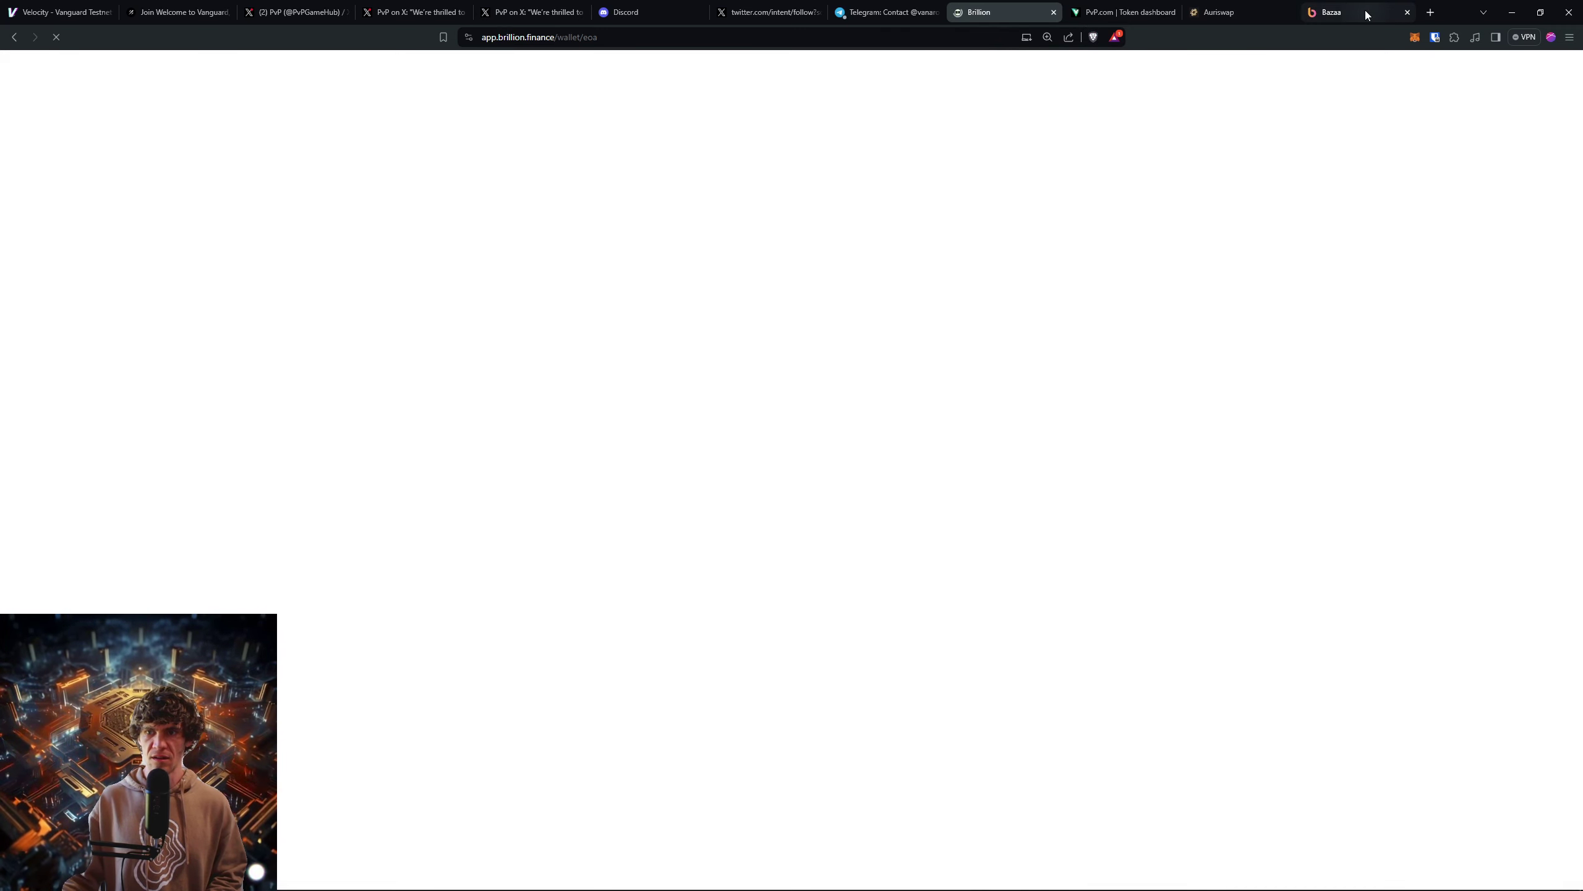
left_click(1355, 18)
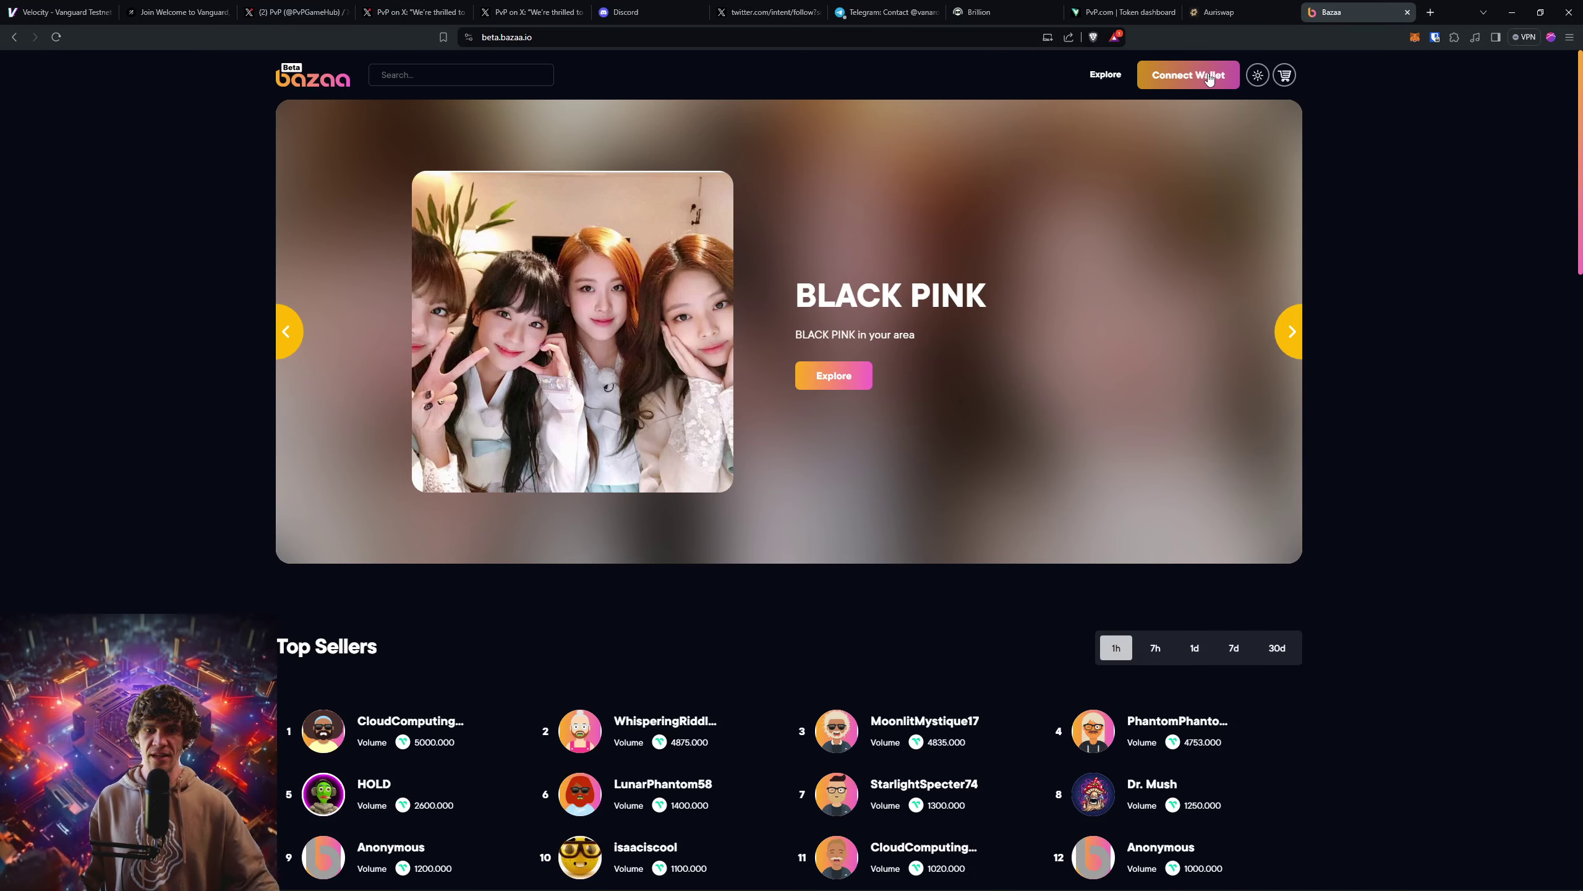
Step: Copy Bazaa's WalletConnect pairing link via Connect Wallet, then go back to Brillion
left_click(1211, 79)
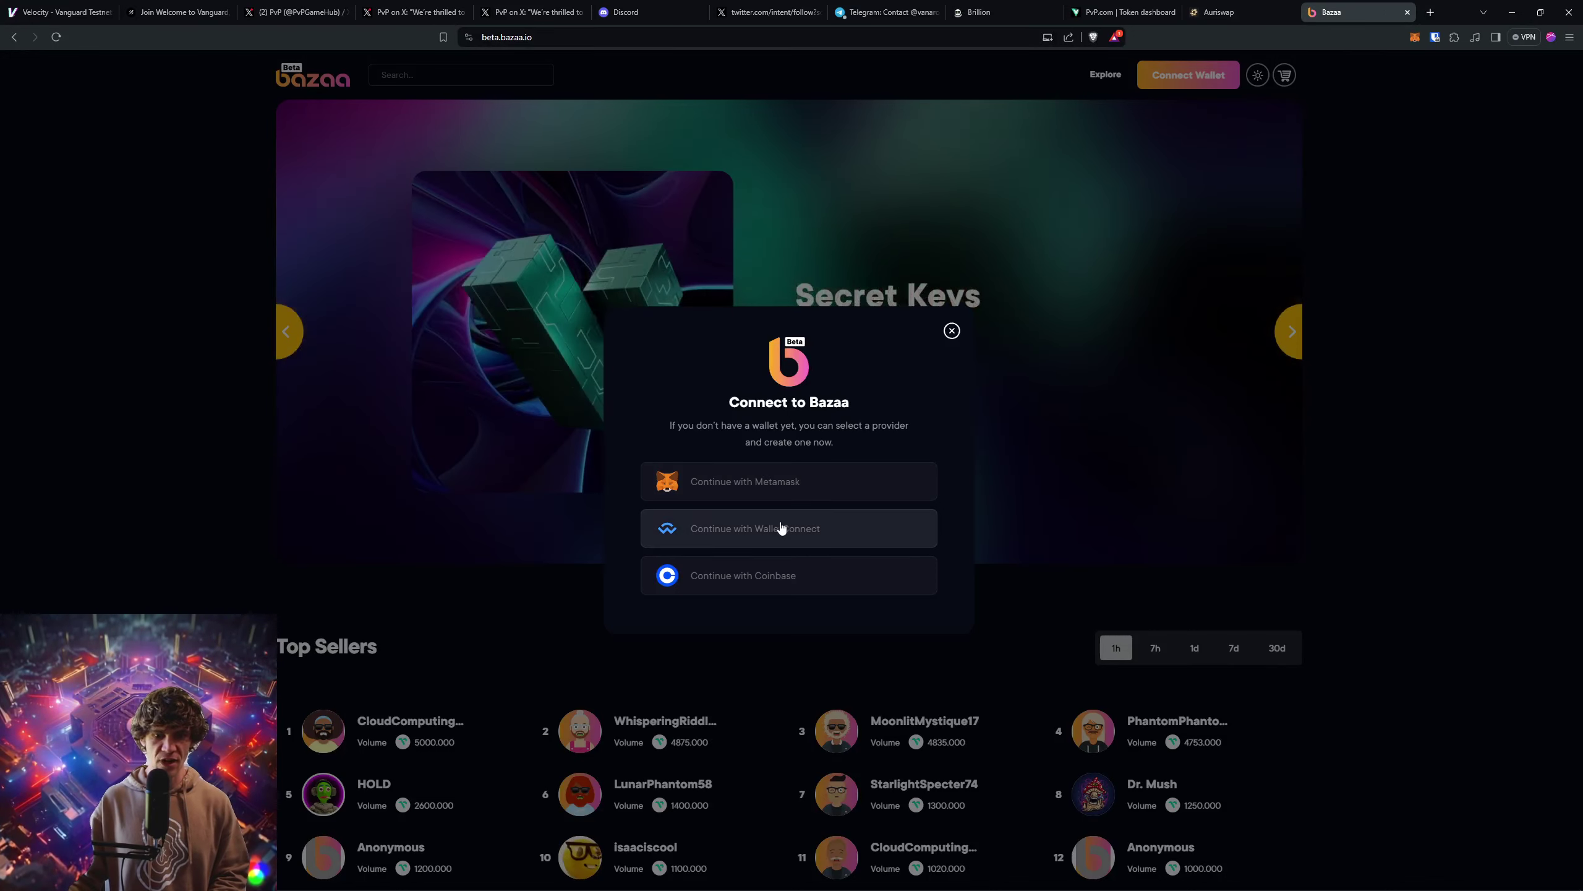
left_click(779, 529)
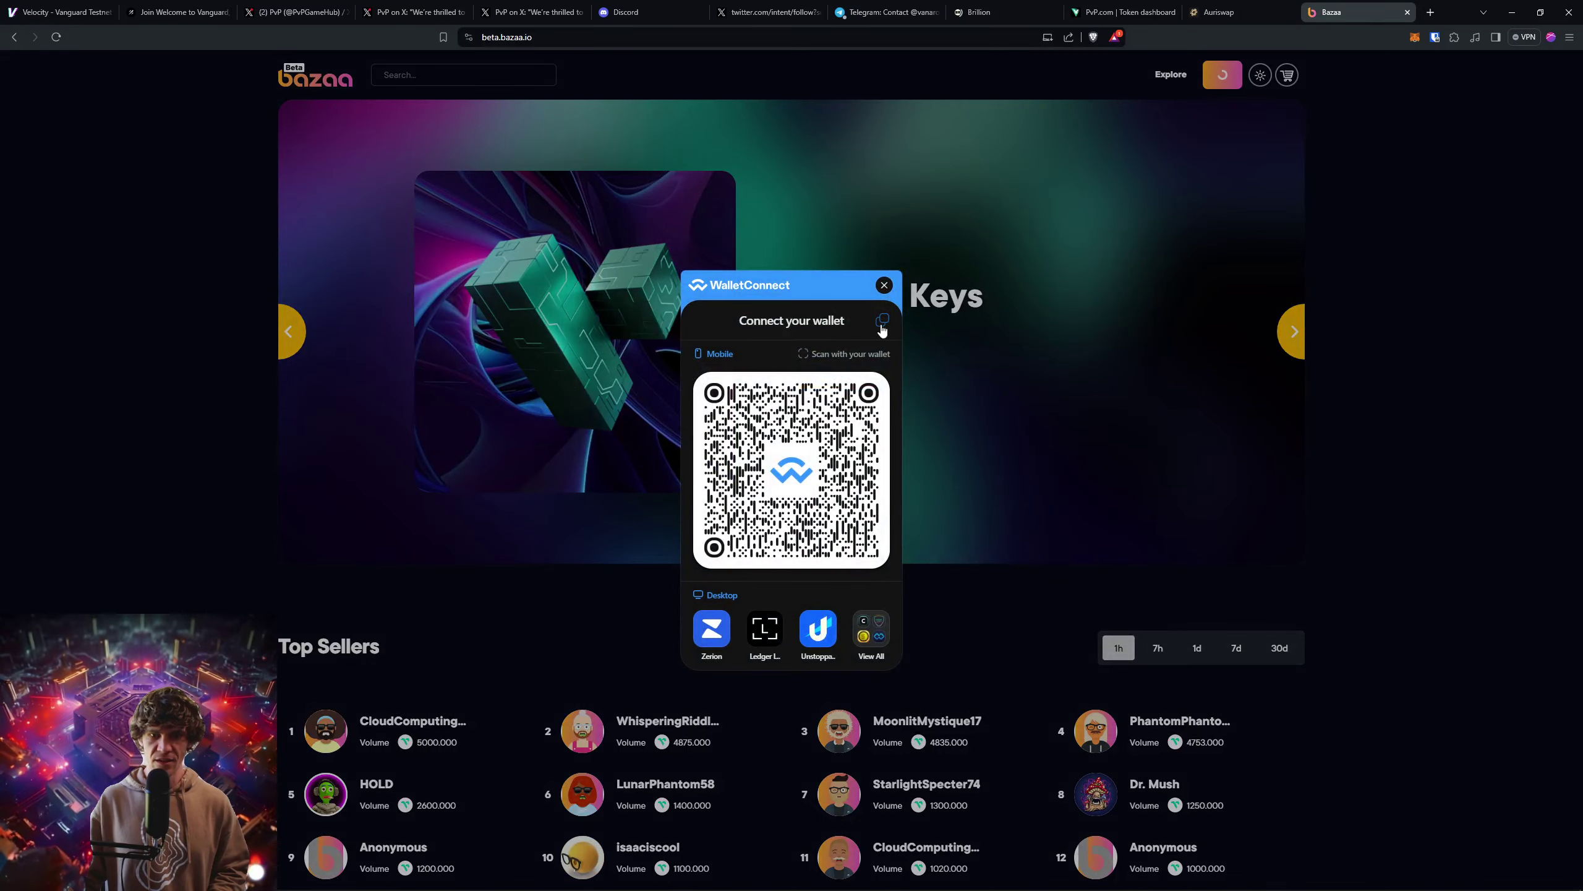
left_click(882, 321)
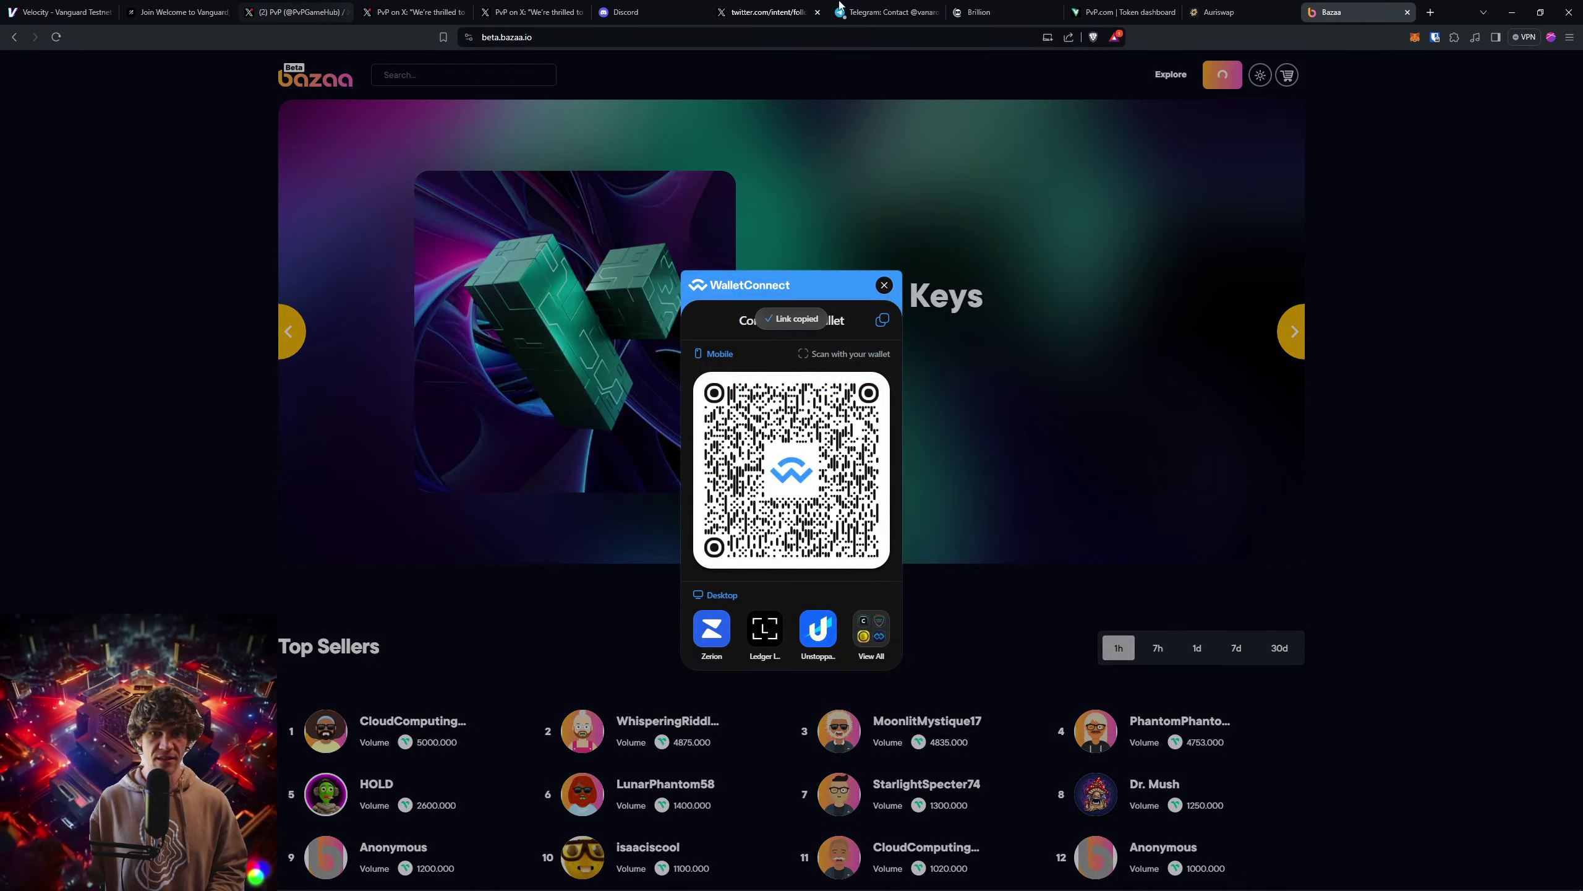
left_click(998, 17)
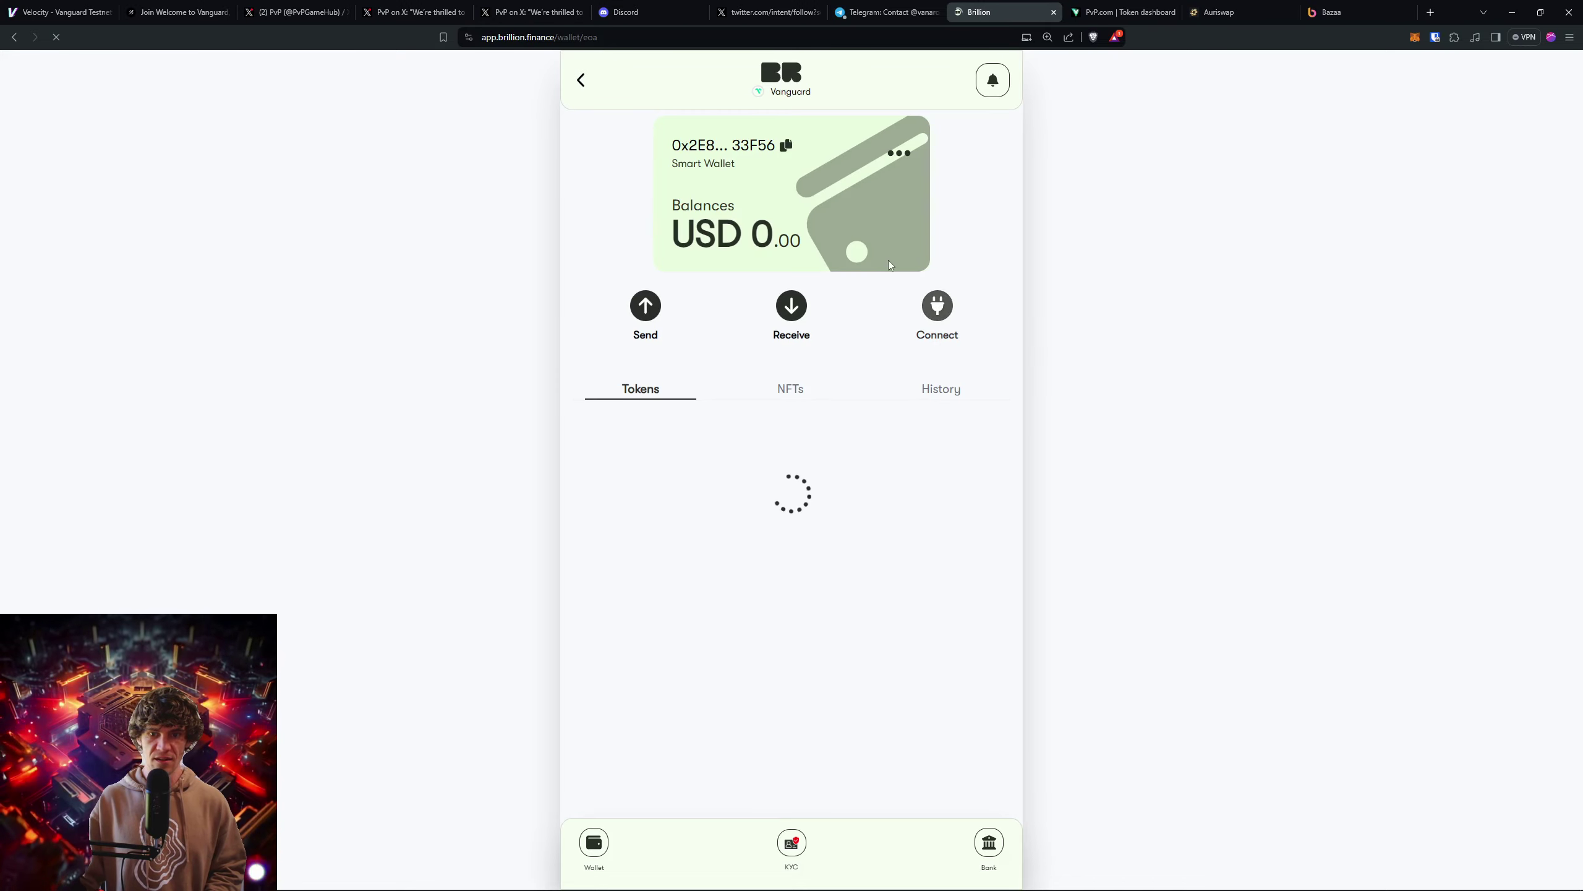
Step: Paste Bazaa's wc: pairing link into Brillion's WalletConnect URI field and submit the connection
left_click(937, 306)
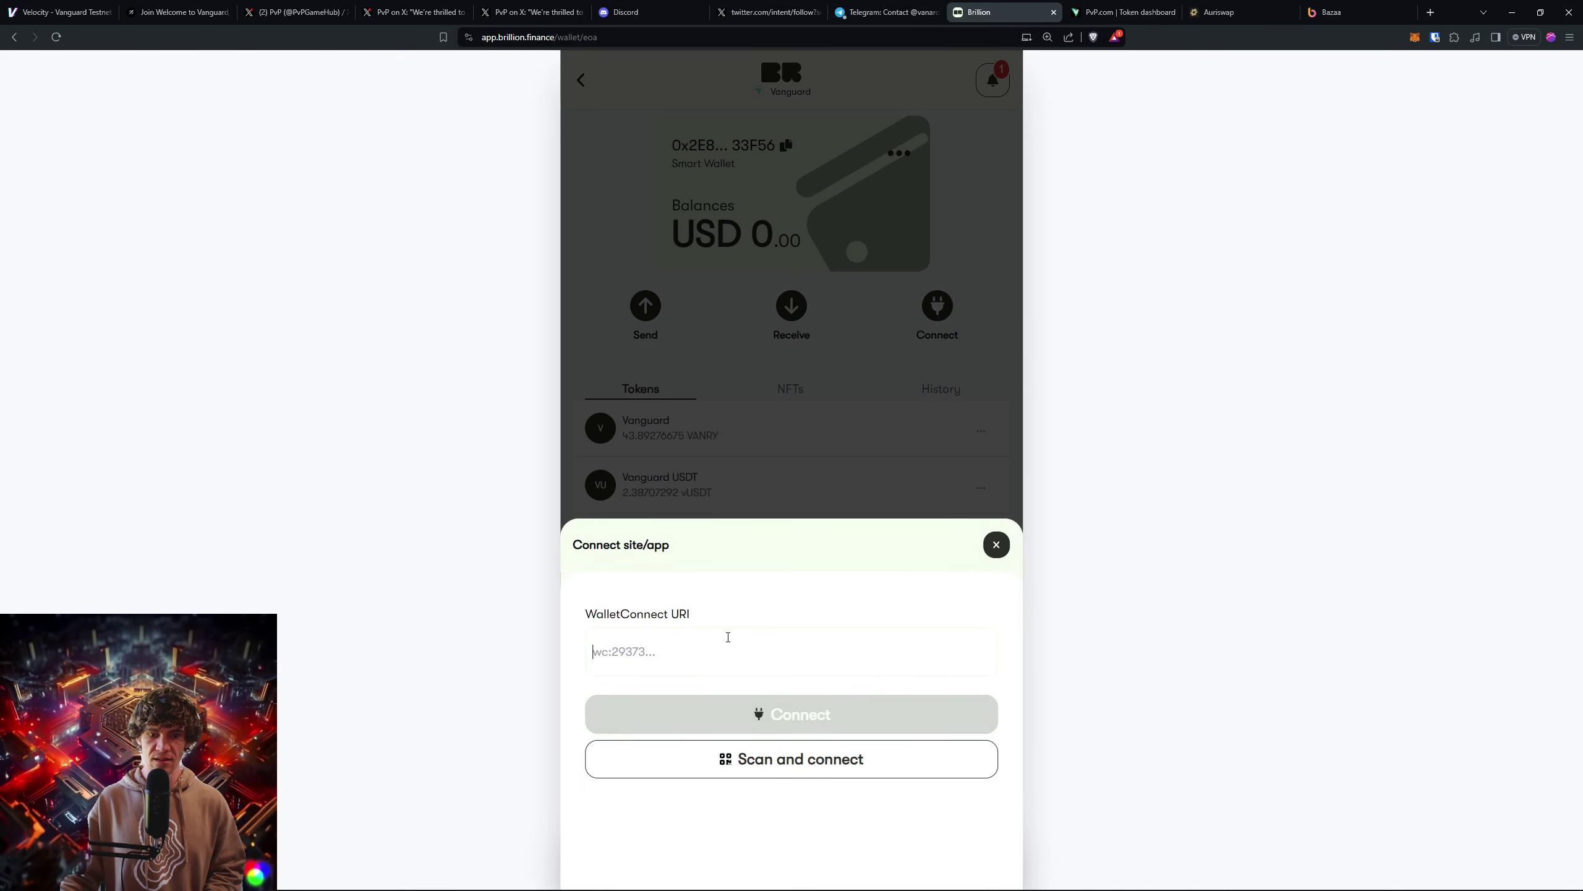
key("ctrl+v")
left_click_drag(772, 652, 496, 657)
key("ctrl+v")
left_click(793, 717)
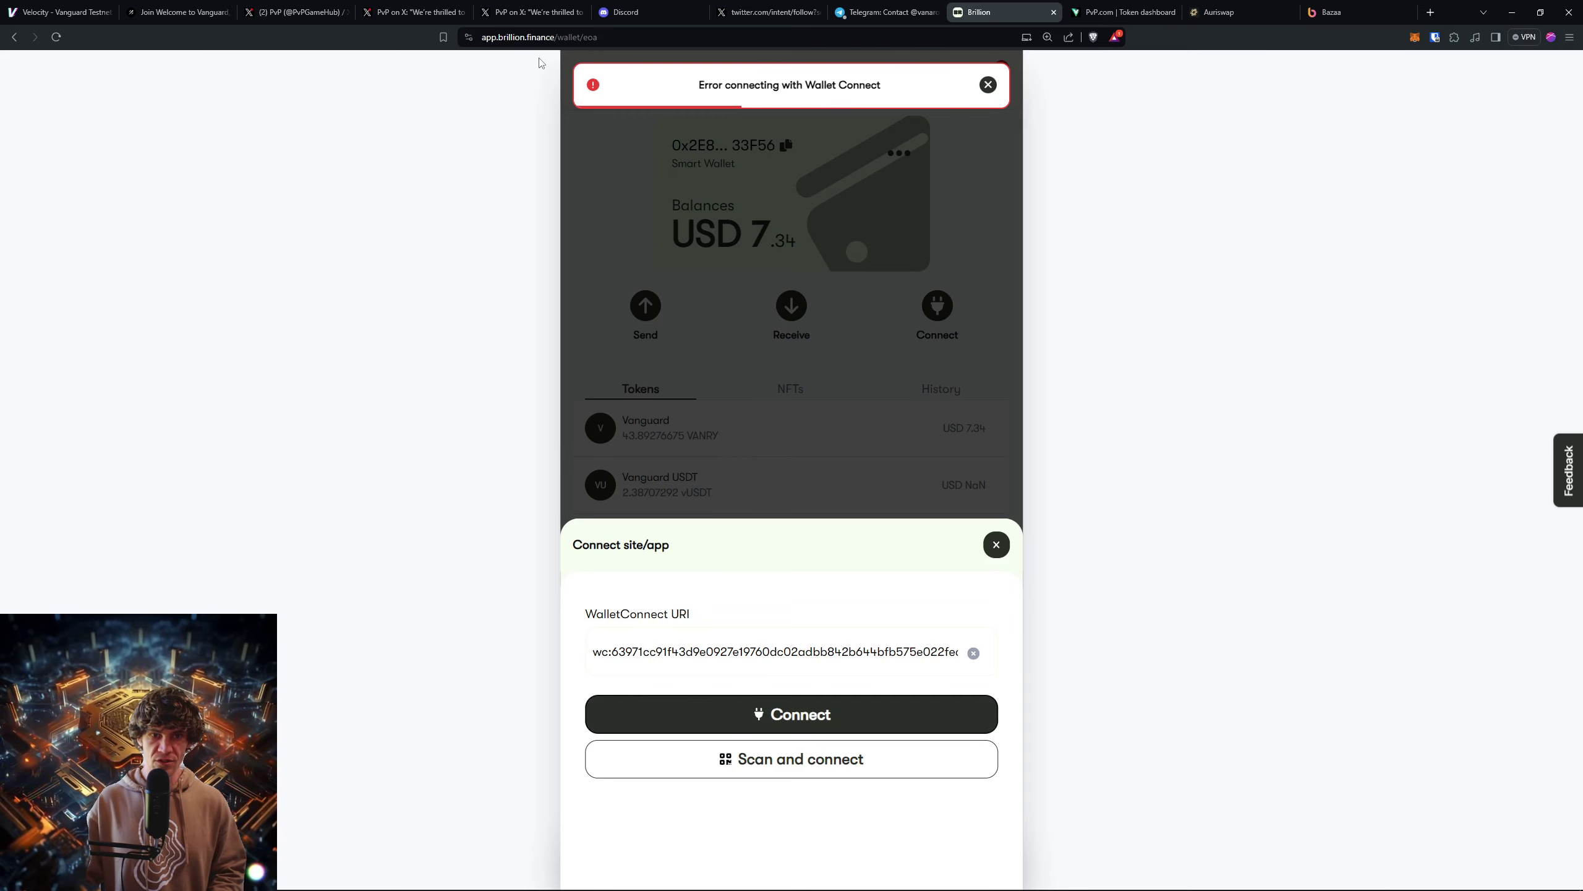
Step: Screenshot the connection error message, then go to the Velocity task list
key("super+shift+s")
left_click_drag(423, 31, 1138, 859)
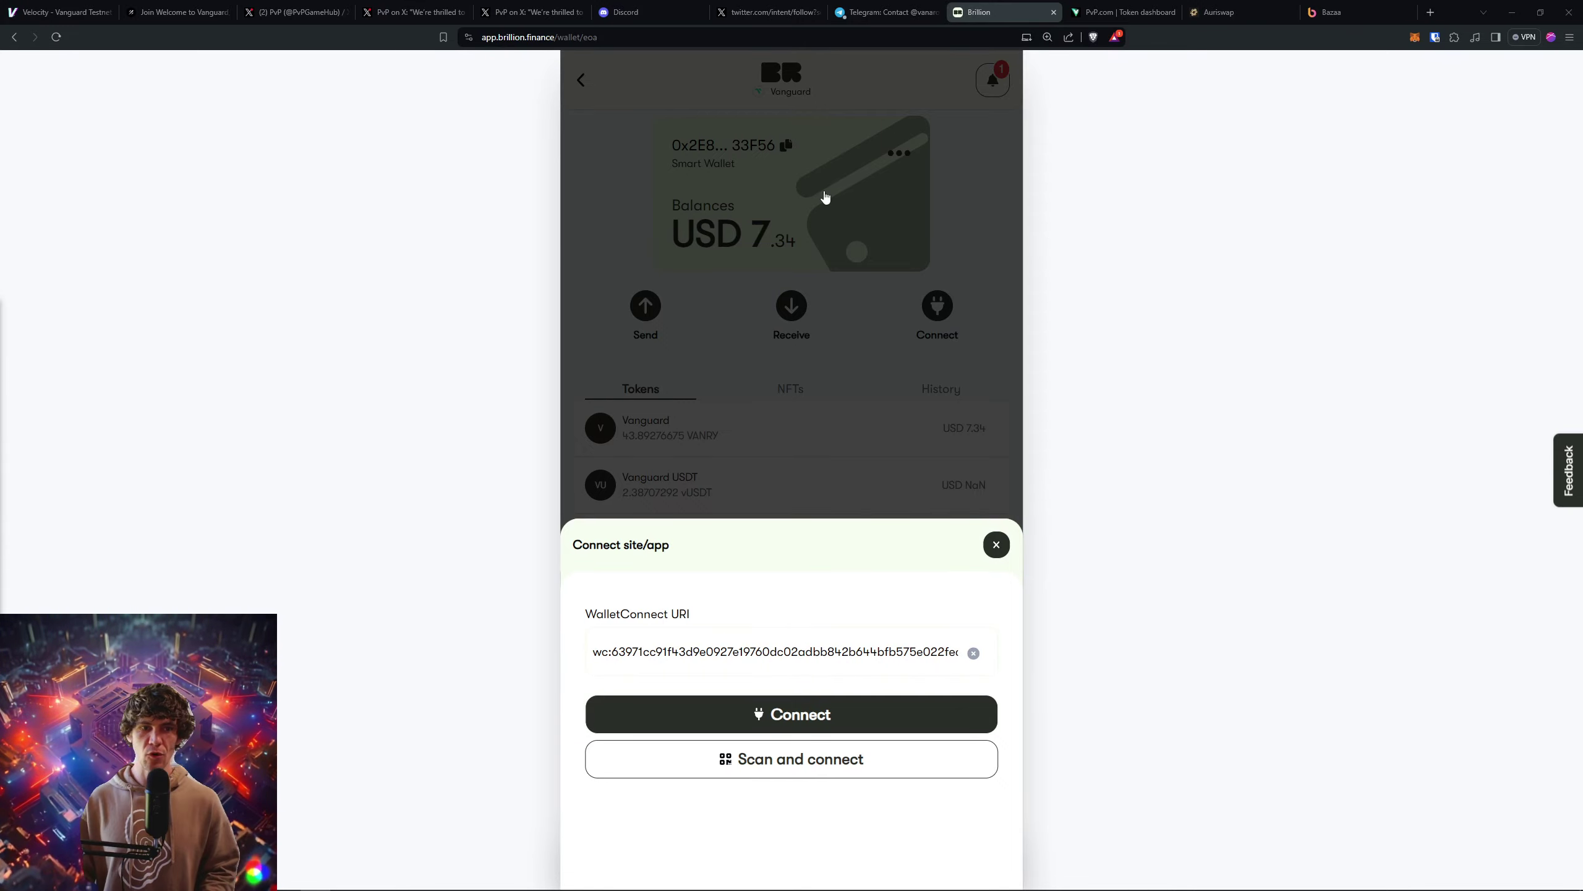
left_click(82, 6)
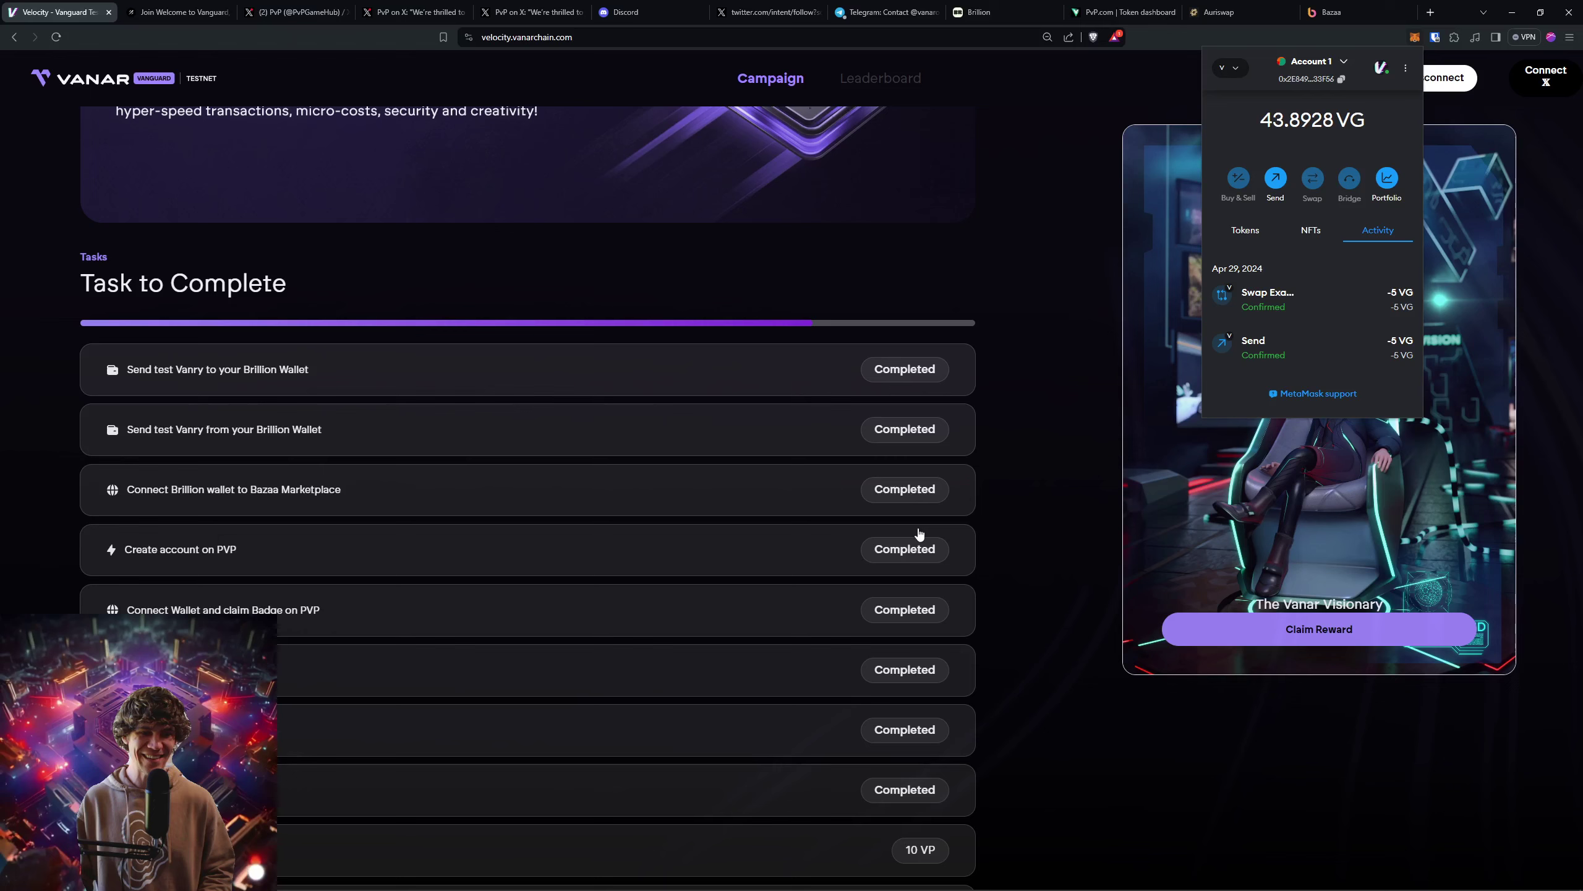
Step: View the Linked up badge on the PvP Token Dashboard, then Verify all badges
left_click(1119, 12)
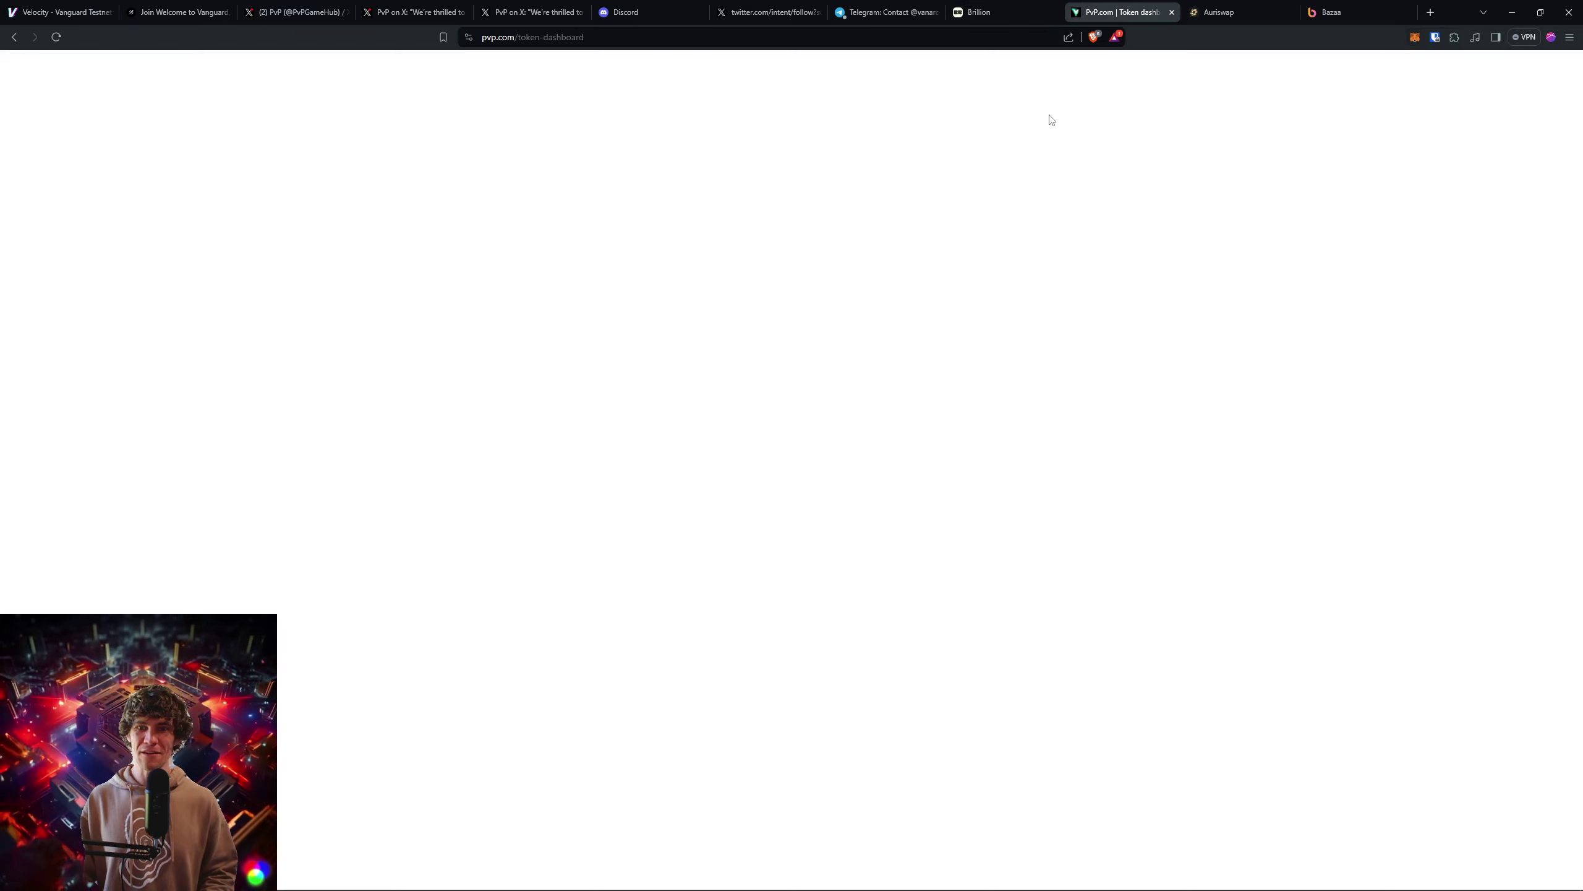
scroll(832, 493, "down", 2)
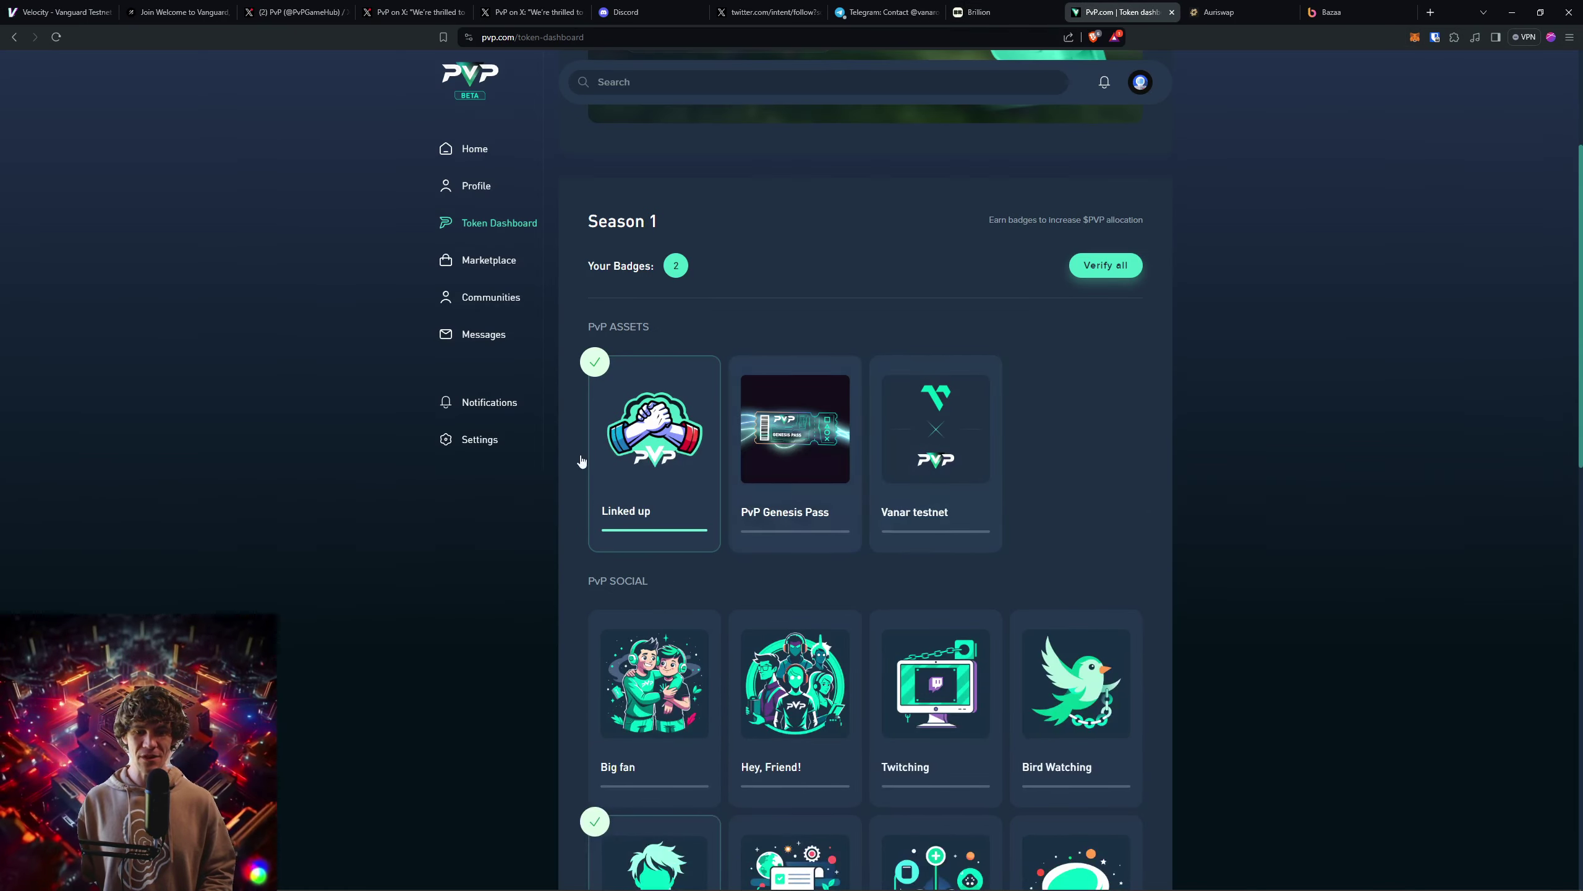
left_click(655, 467)
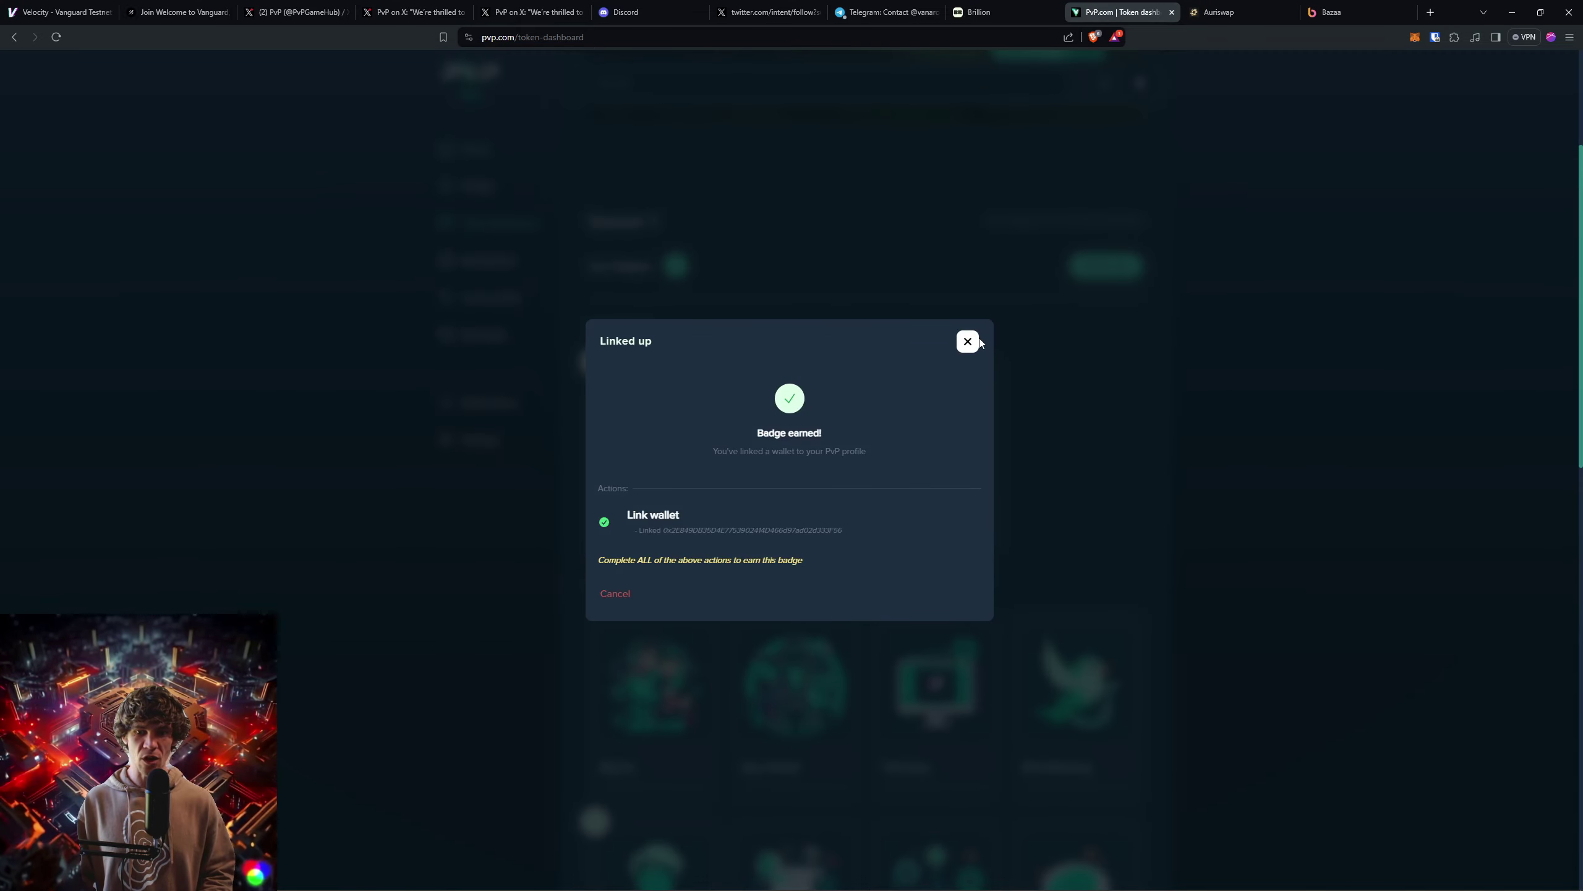
left_click(965, 344)
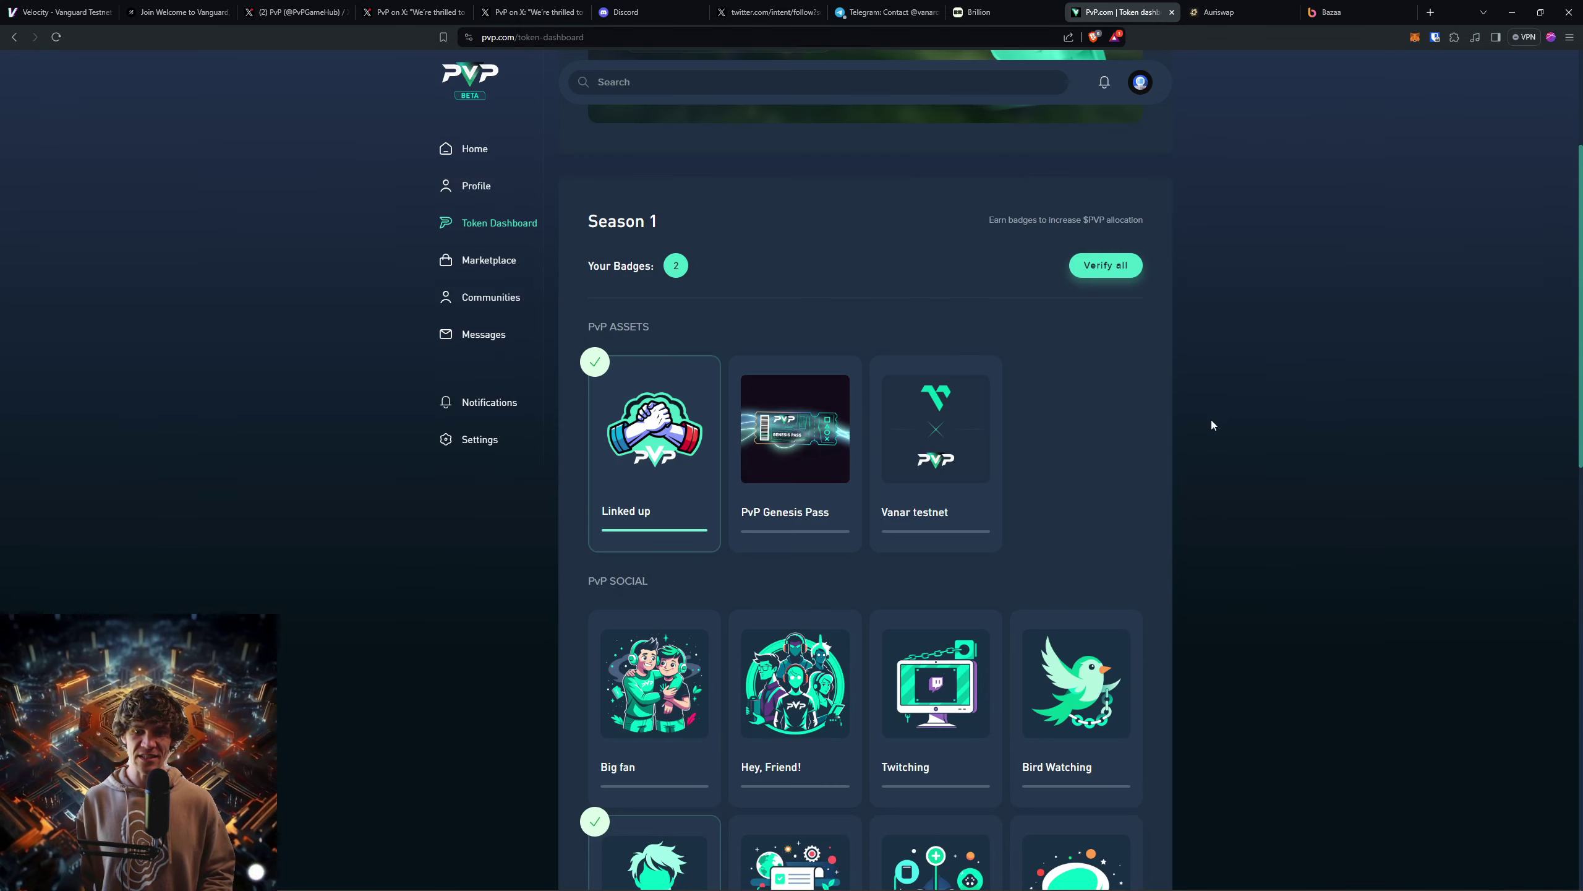
left_click(1115, 267)
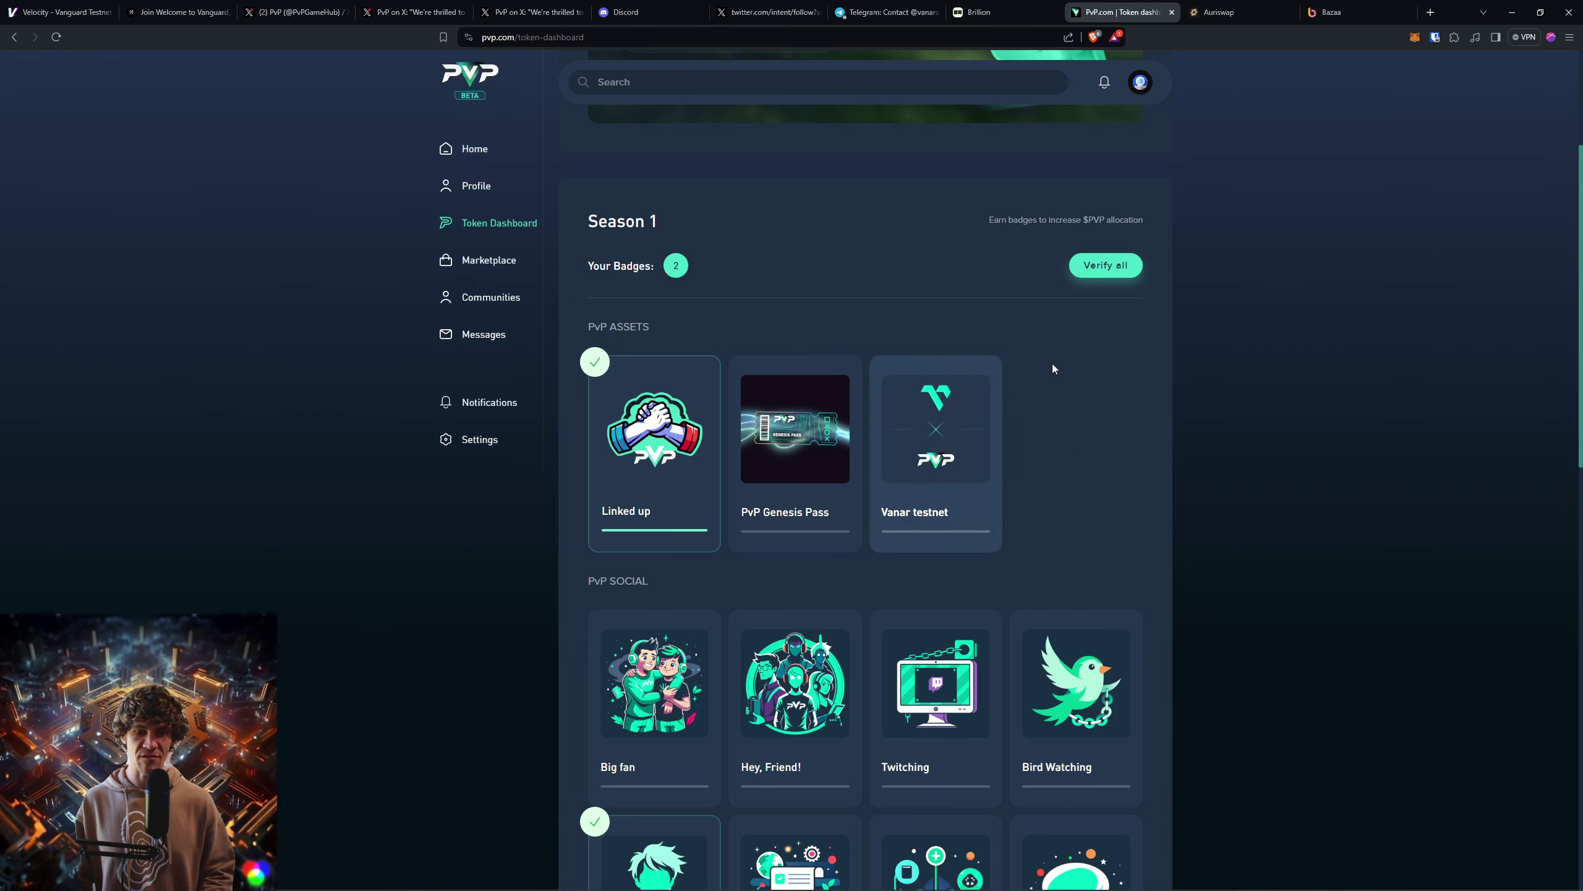
Step: Close the Auriswap, Bazaa and PvP tabs
left_click(1216, 10)
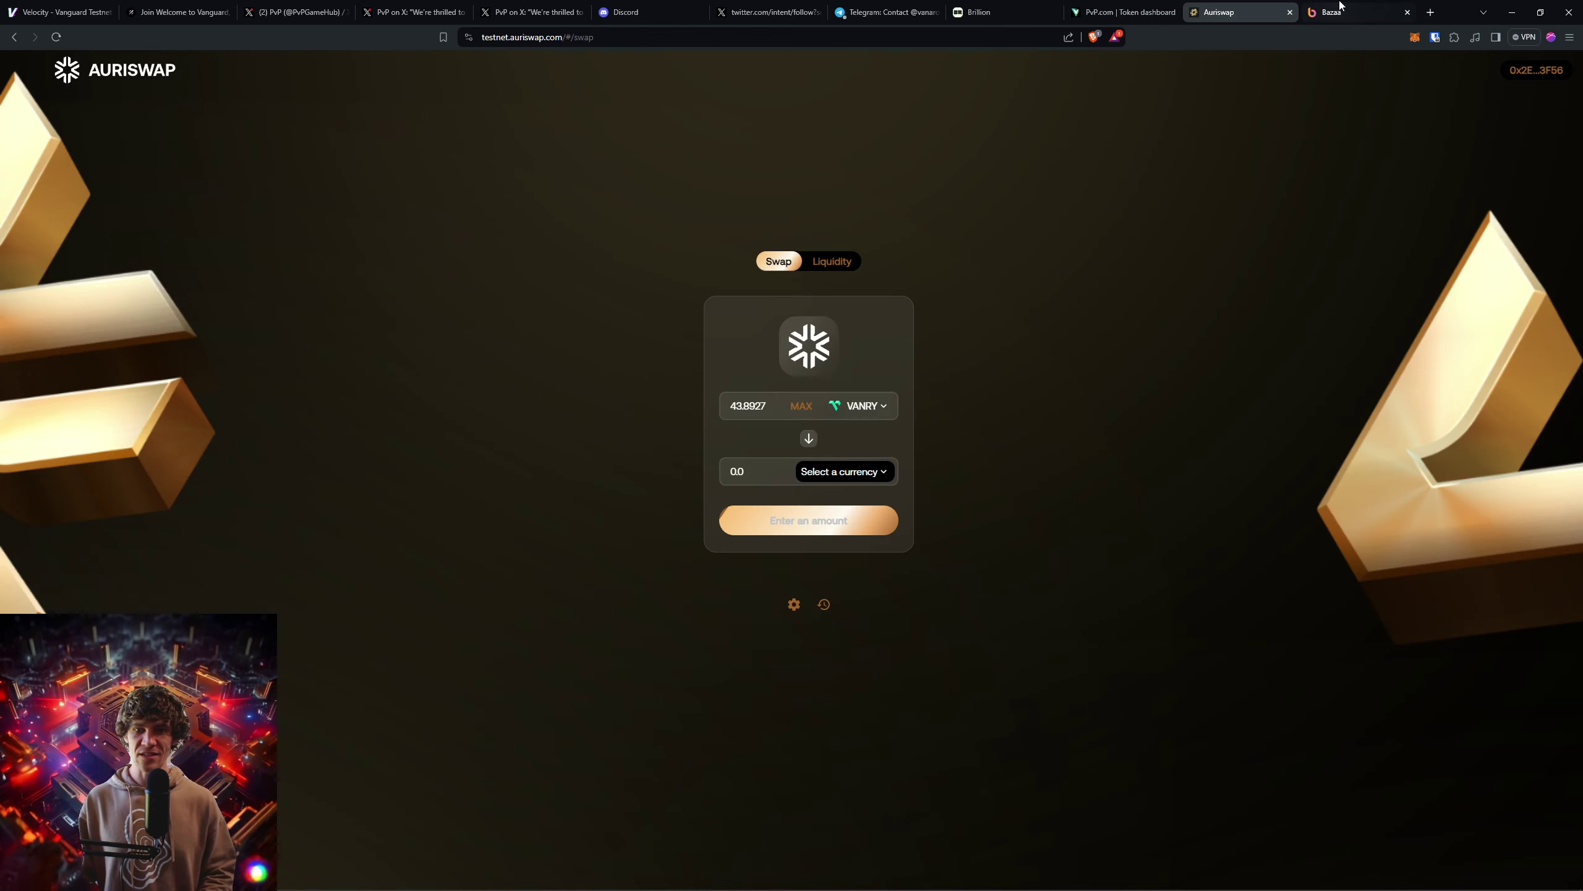
left_click(1291, 13)
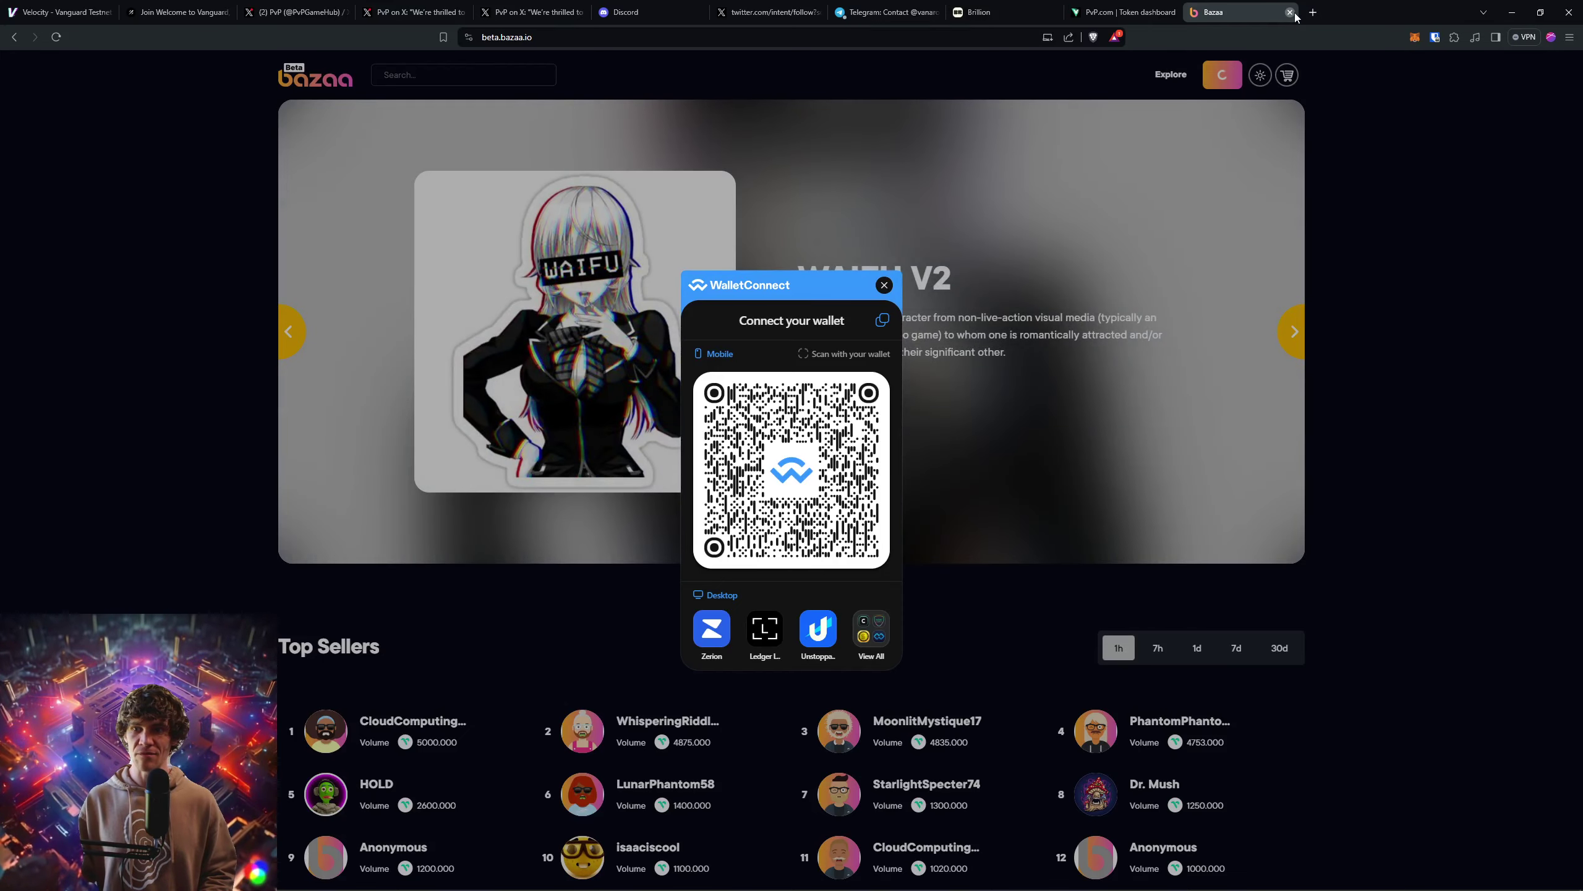
left_click(1290, 13)
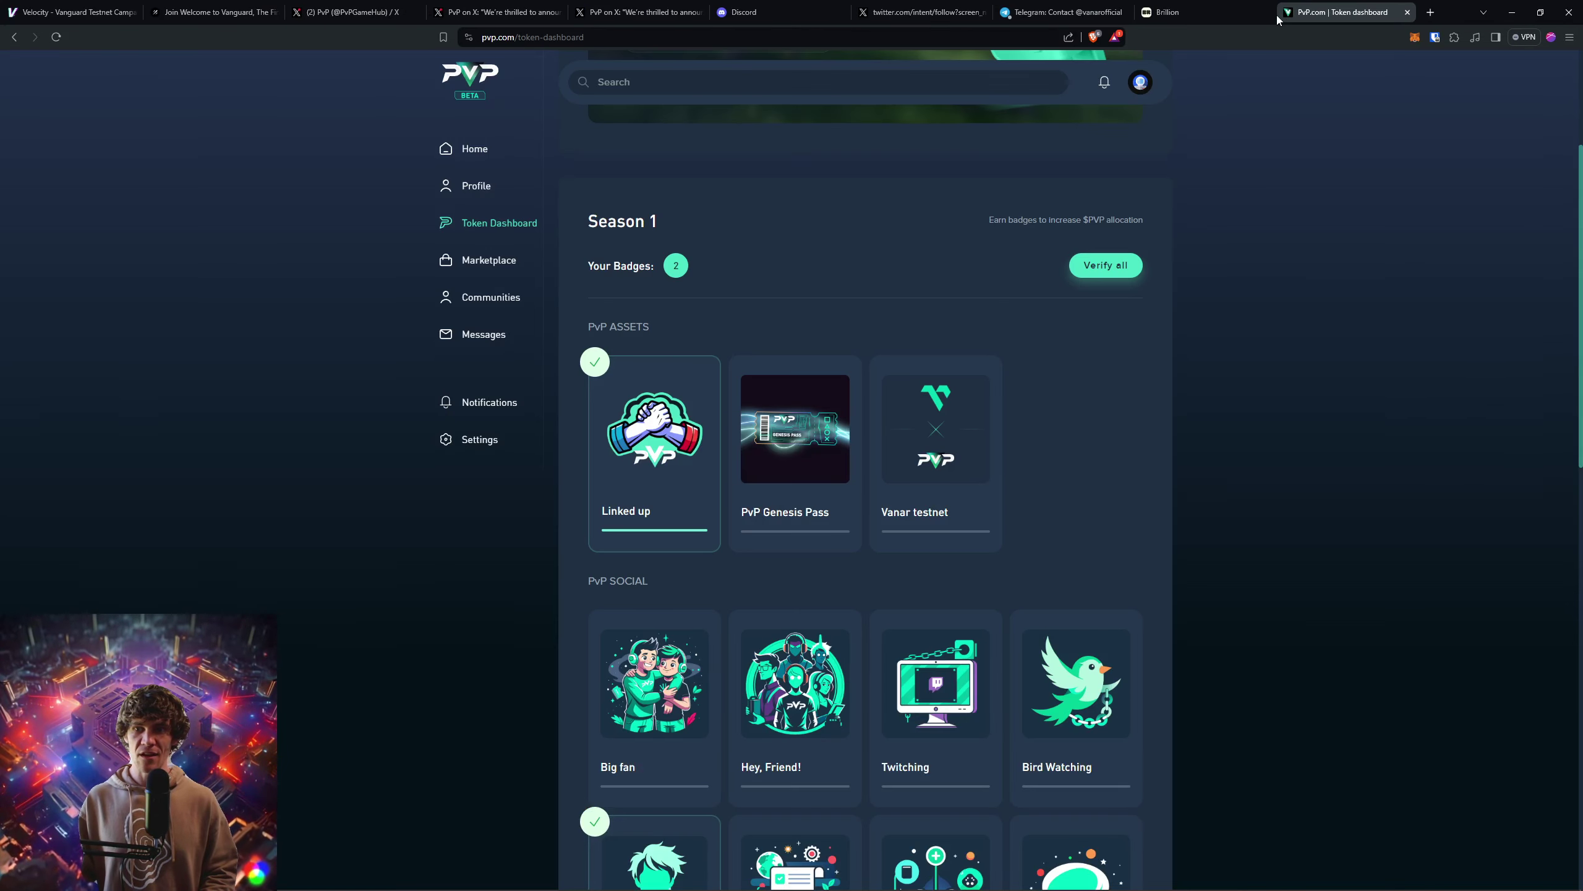
left_click(1407, 13)
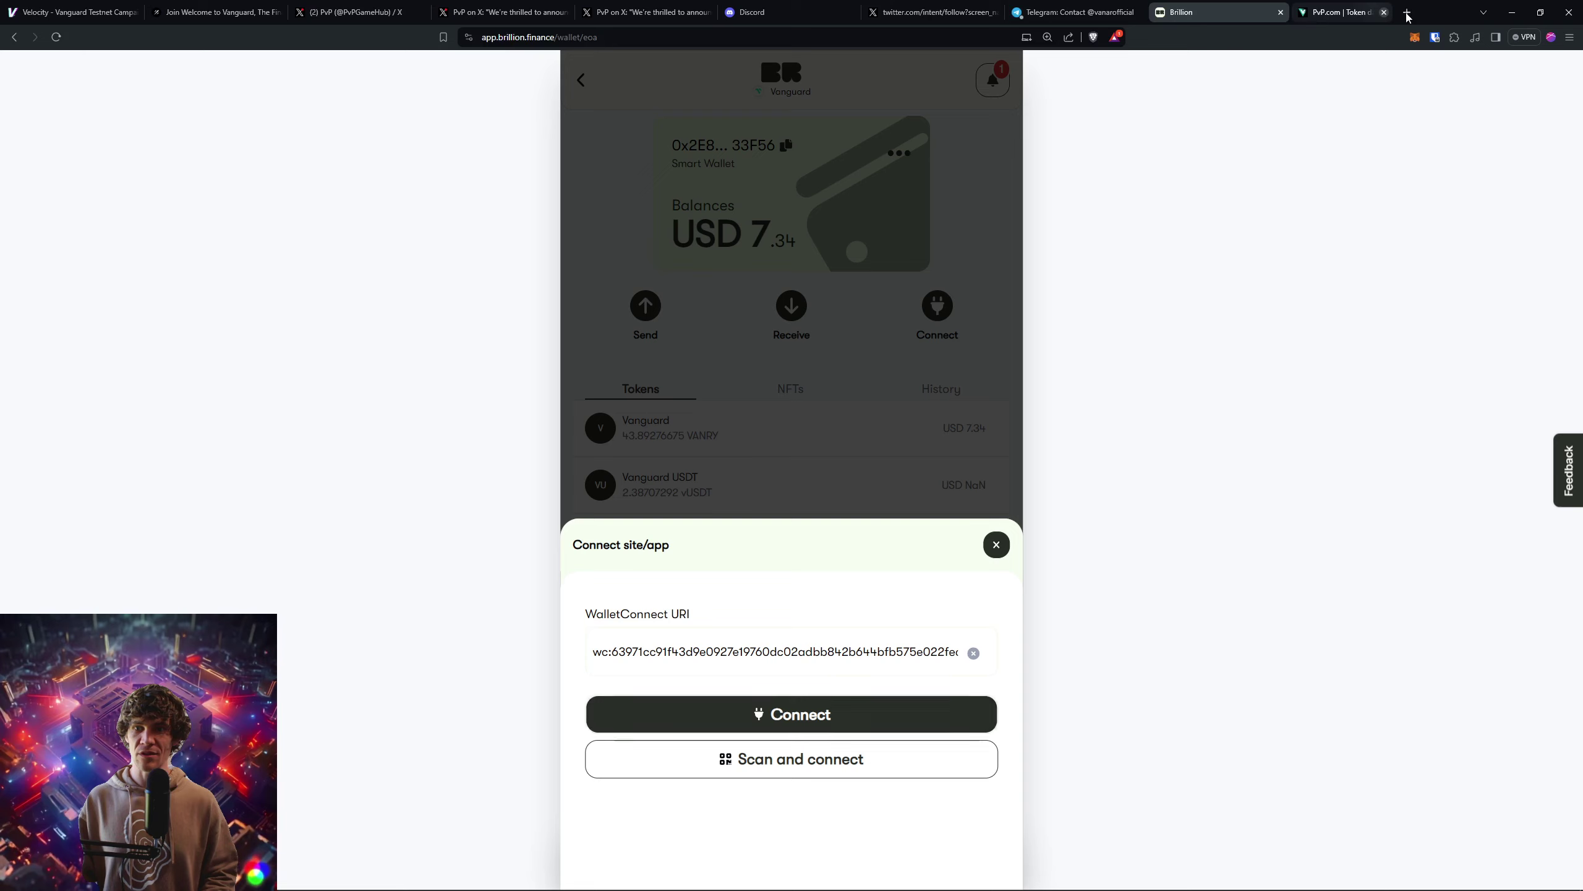